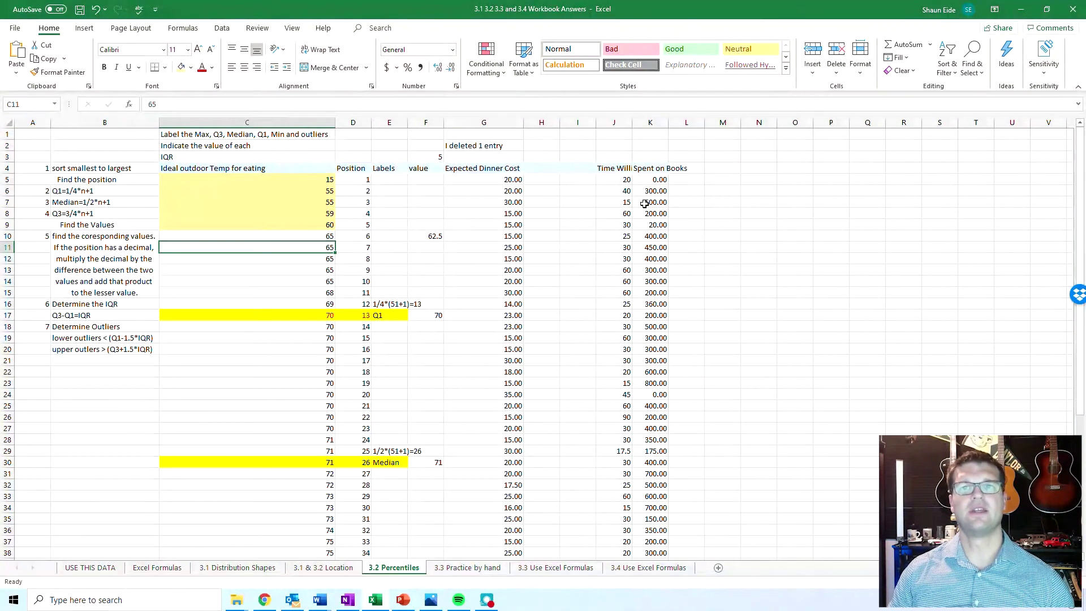
Step: Widen the Time Willing to Travel and Spent on Books columns to fit their header text
{"action": "left_click", "coordinate": [508, 341]}
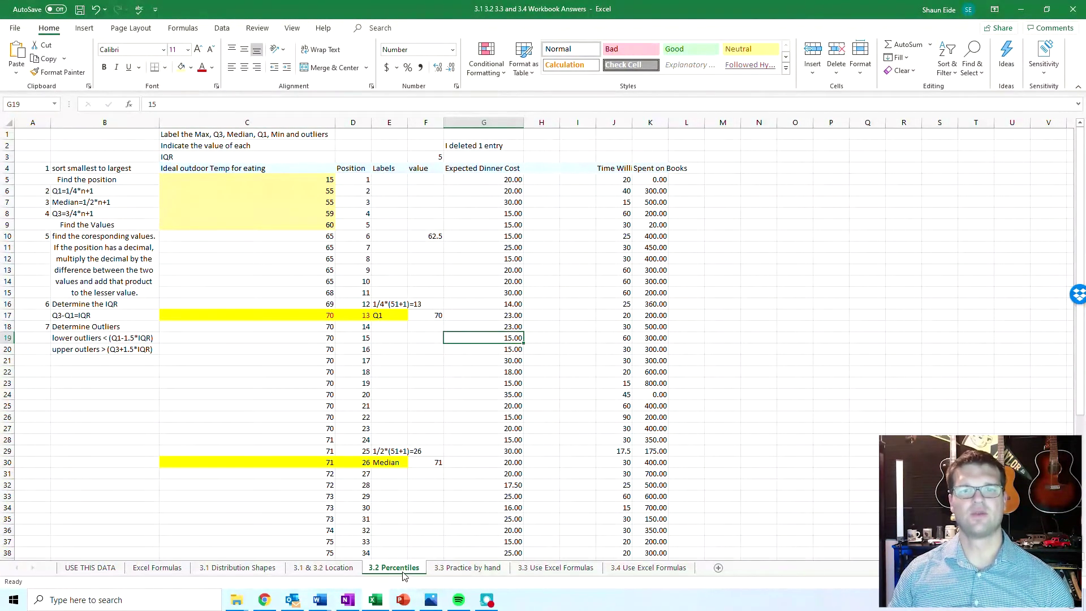
{"action": "left_click", "coordinate": [245, 170]}
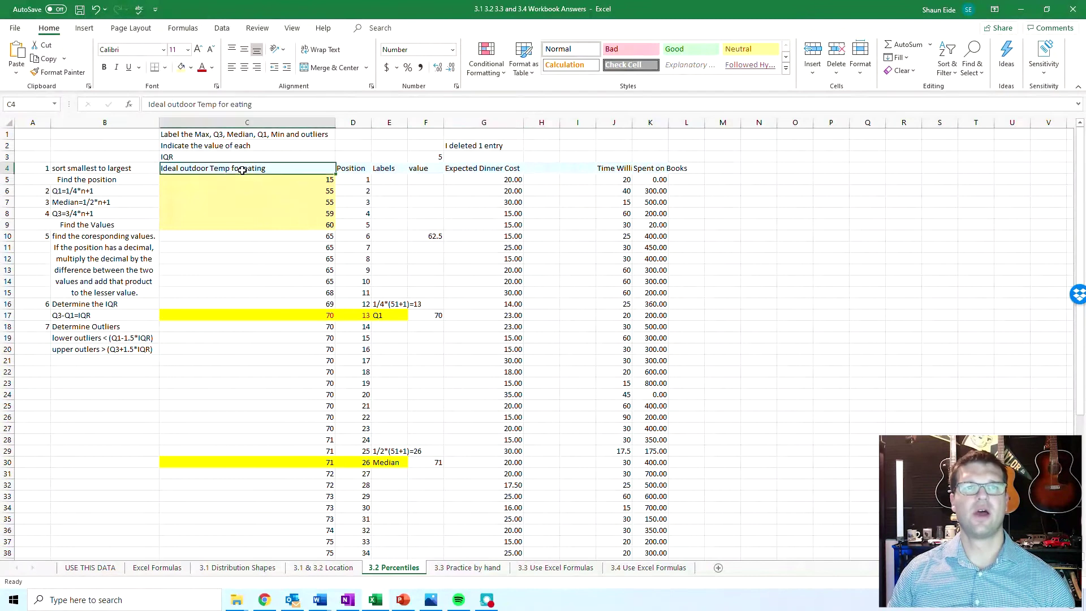
{"action": "left_click", "coordinate": [479, 169]}
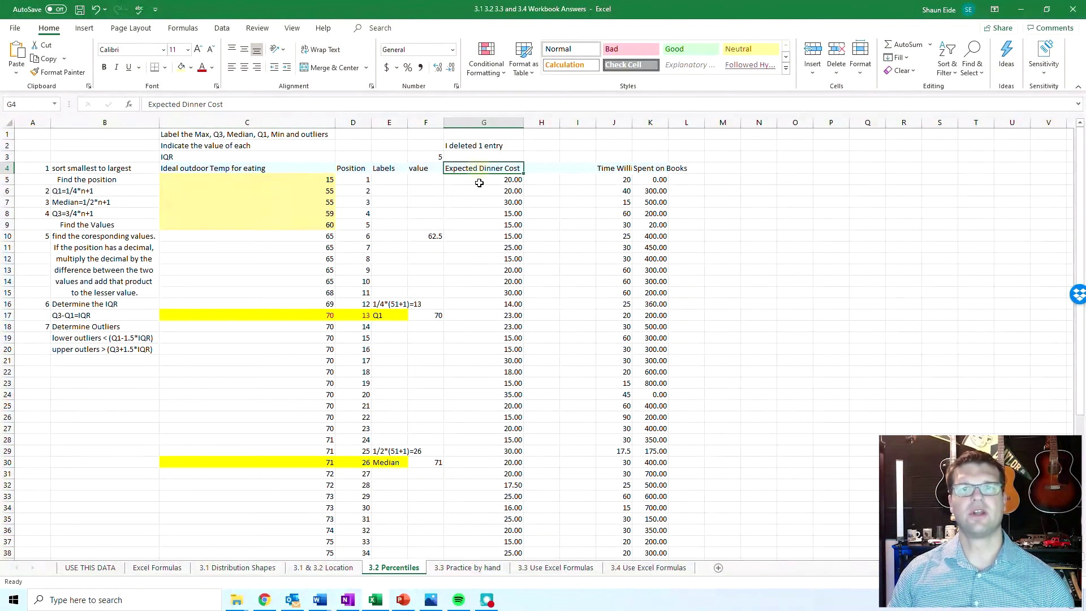
{"action": "left_click", "coordinate": [619, 169]}
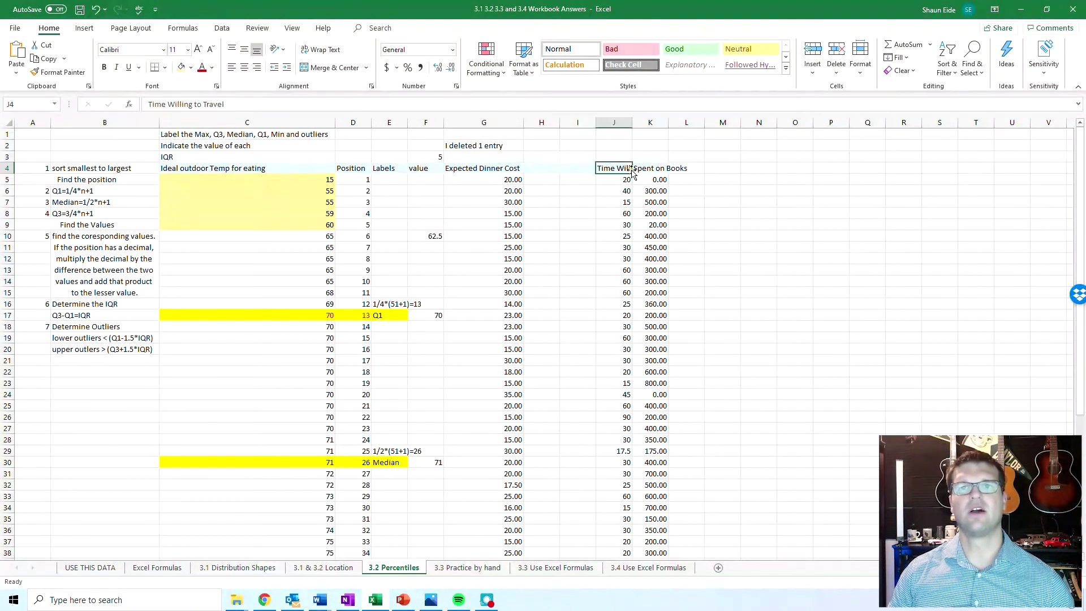
{"action": "double_click", "coordinate": [631, 124]}
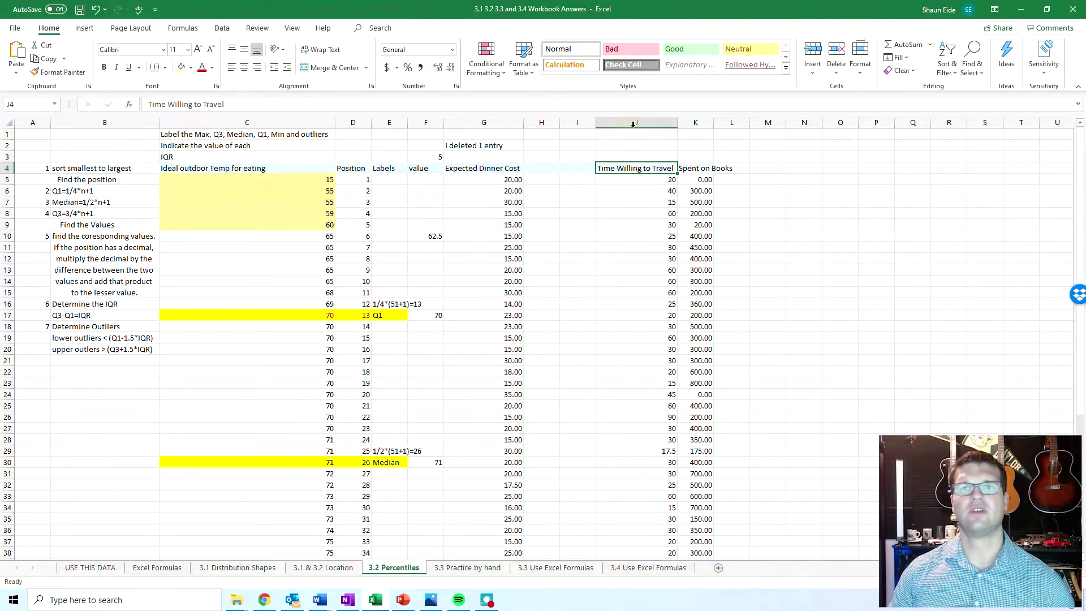
{"action": "double_click", "coordinate": [713, 123]}
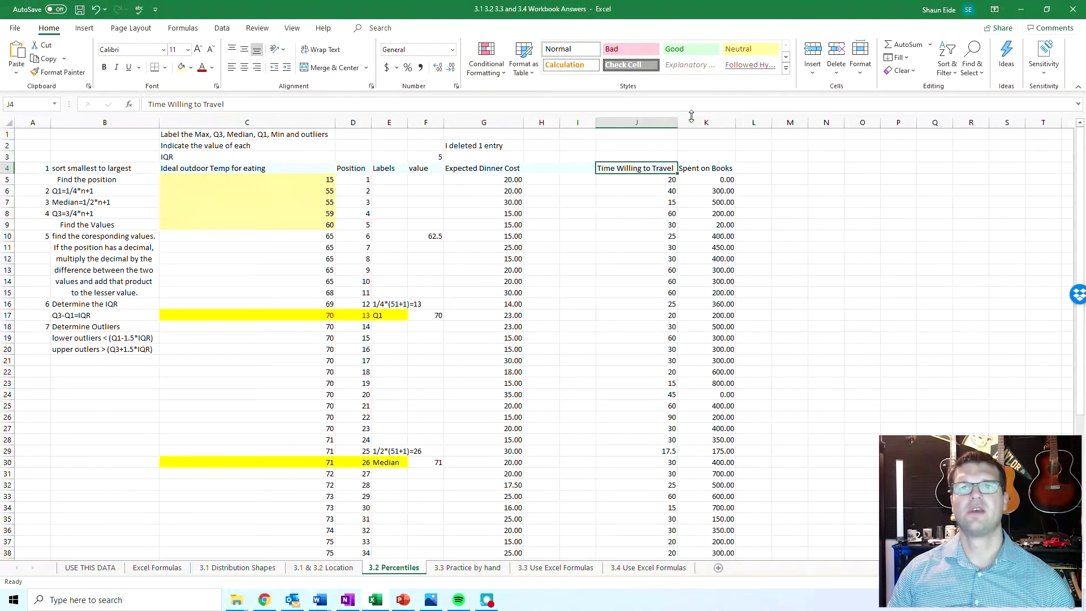
Step: Insert three blank columns before the Spent on Books column and additional blank columns directly after it
{"action": "left_click", "coordinate": [715, 124]}
{"action": "left_click_drag", "start_coordinate": [715, 127], "coordinate": [783, 122]}
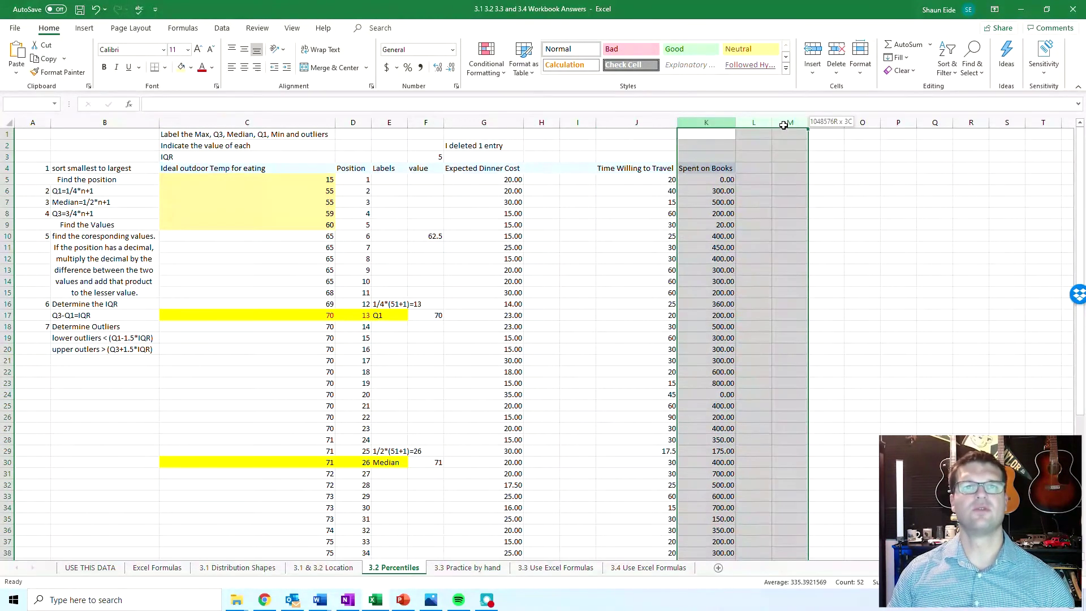
{"action": "right_click", "coordinate": [726, 127]}
{"action": "left_click", "coordinate": [772, 222]}
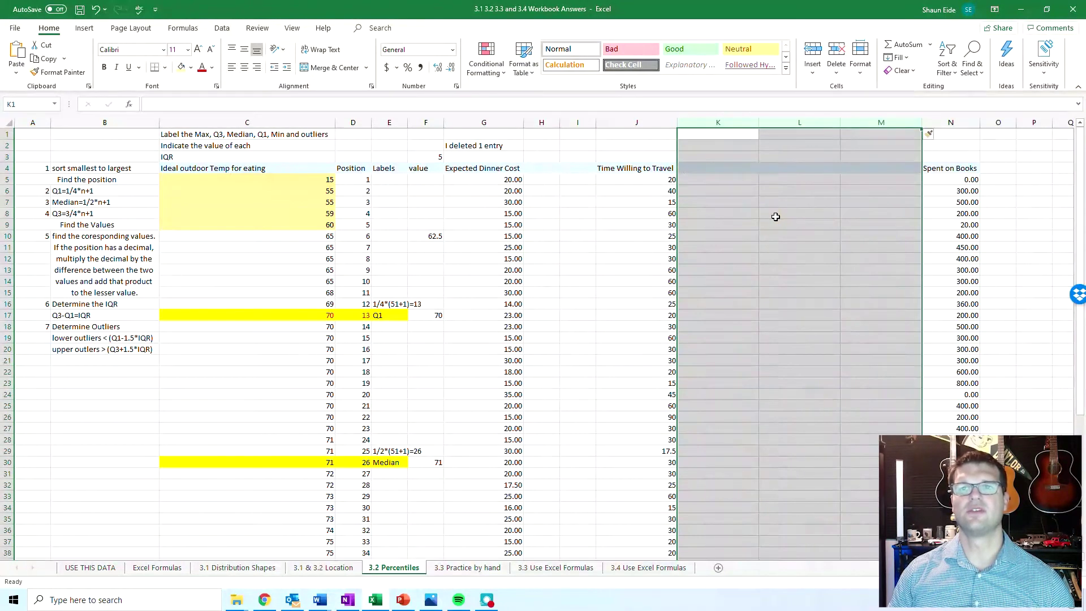
{"action": "left_click_drag", "start_coordinate": [998, 123], "coordinate": [937, 123]}
{"action": "right_click", "coordinate": [936, 124]}
{"action": "left_click", "coordinate": [973, 235]}
{"action": "left_click_drag", "start_coordinate": [735, 258], "coordinate": [351, 269]}
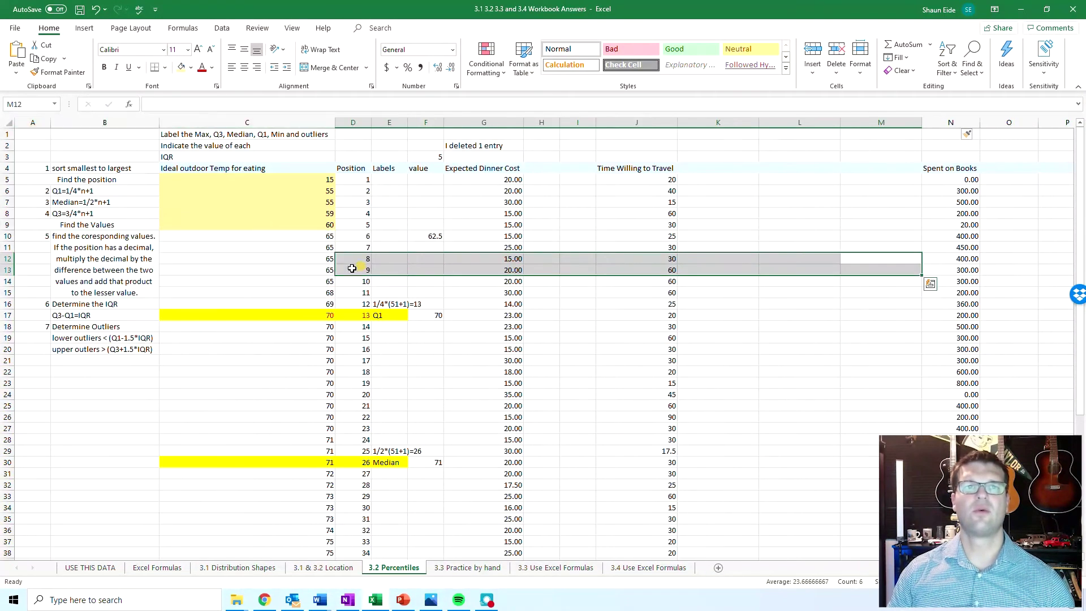
{"action": "left_click", "coordinate": [253, 313]}
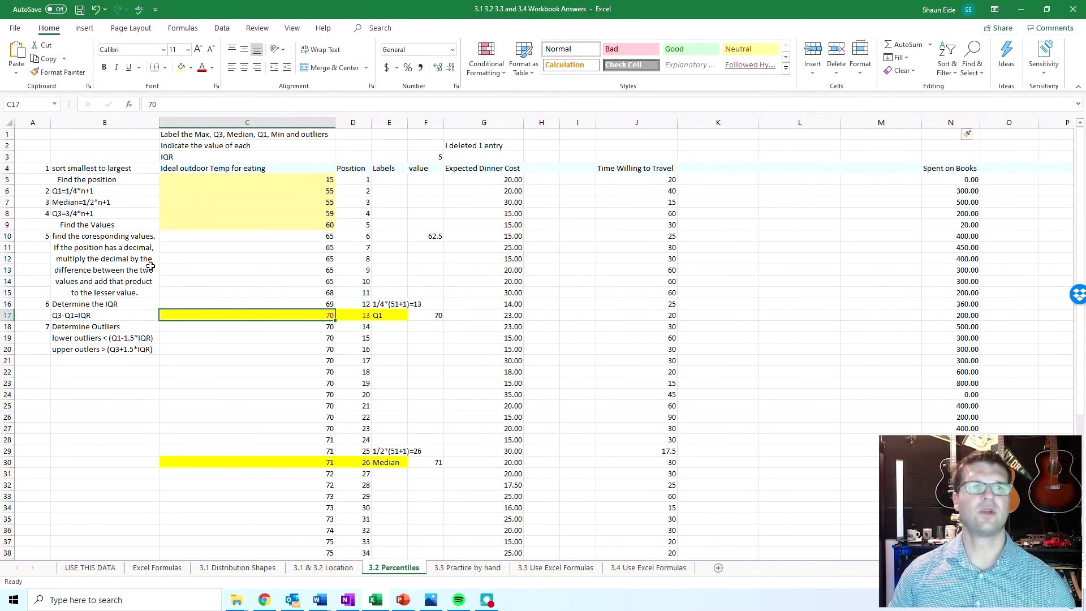
{"action": "left_click", "coordinate": [232, 213]}
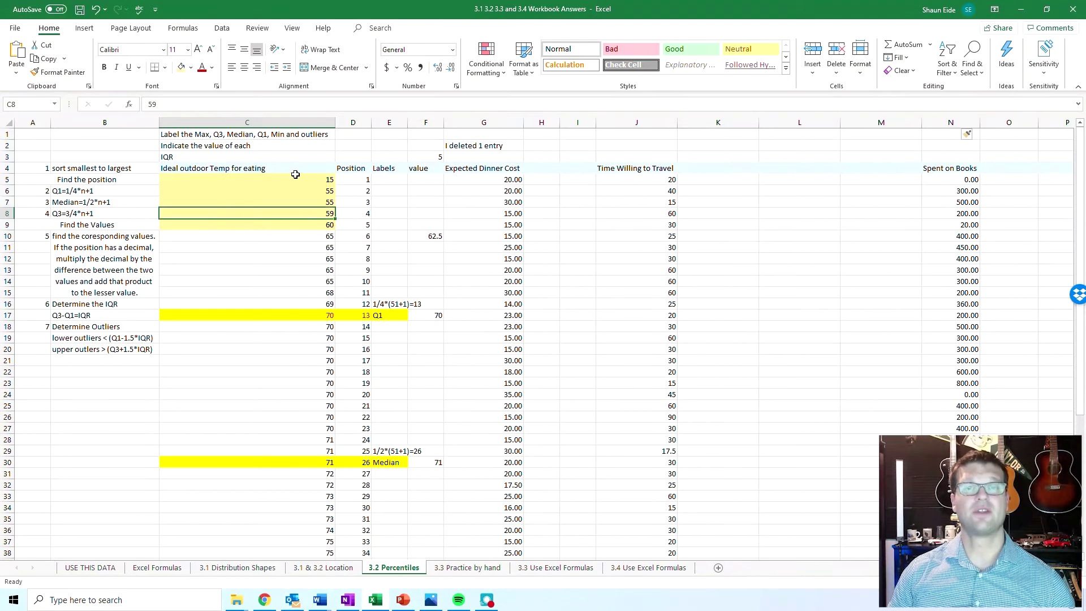
Step: Copy the Position, Labels and value headers into the blank cells following Time Willing to Travel and Spent on Books
{"action": "left_click_drag", "start_coordinate": [342, 169], "coordinate": [425, 169]}
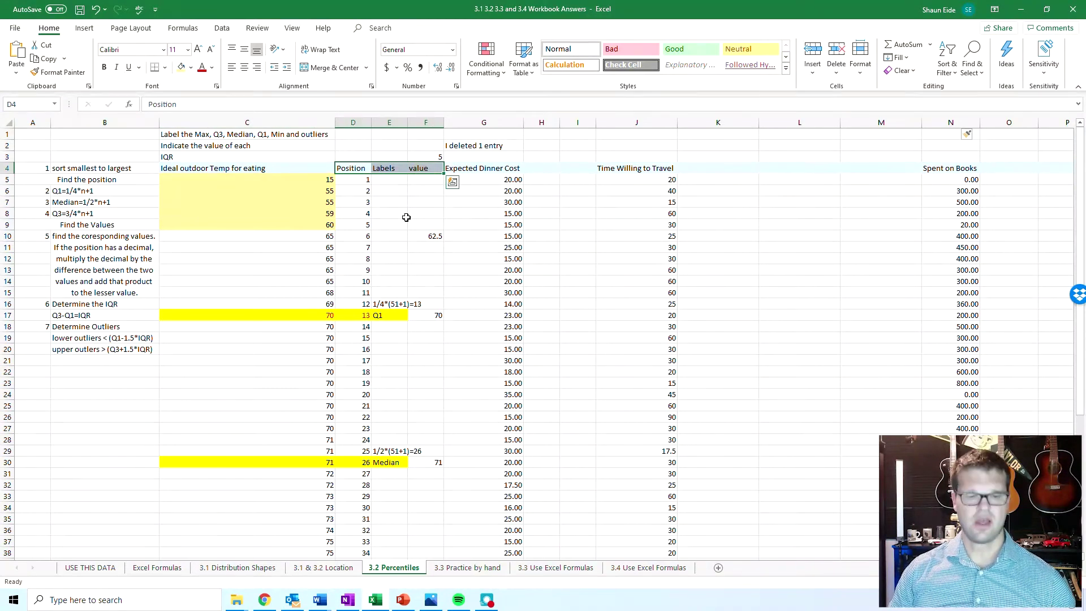
{"action": "key", "text": "ctrl+c"}
{"action": "left_click", "coordinate": [711, 168]}
{"action": "key", "text": "ctrl+v"}
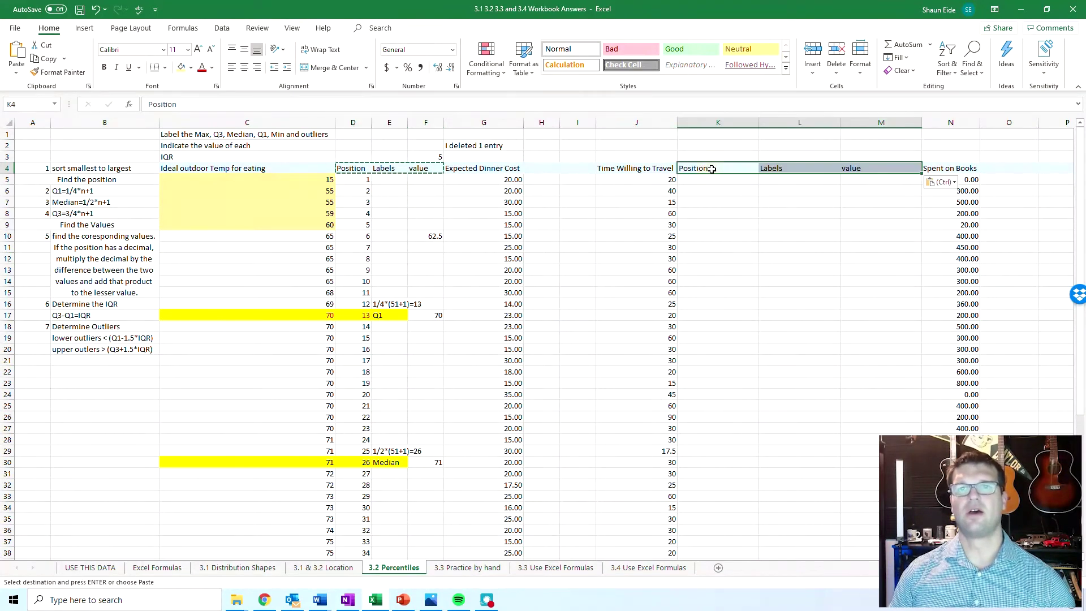
{"action": "left_click", "coordinate": [1018, 168]}
{"action": "key", "text": "ctrl+v"}
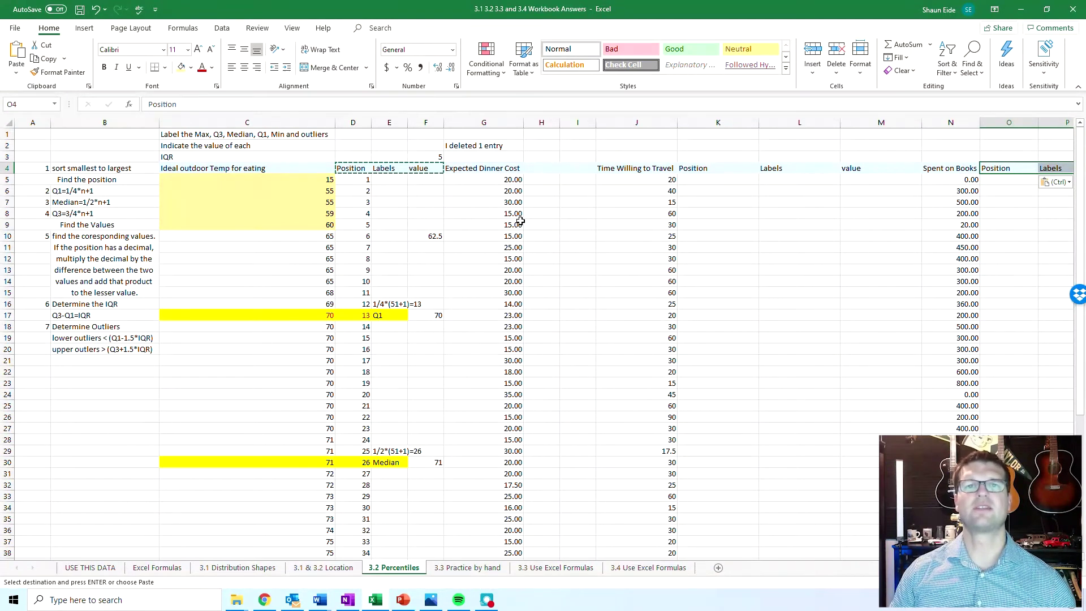
{"action": "left_click", "coordinate": [542, 169]}
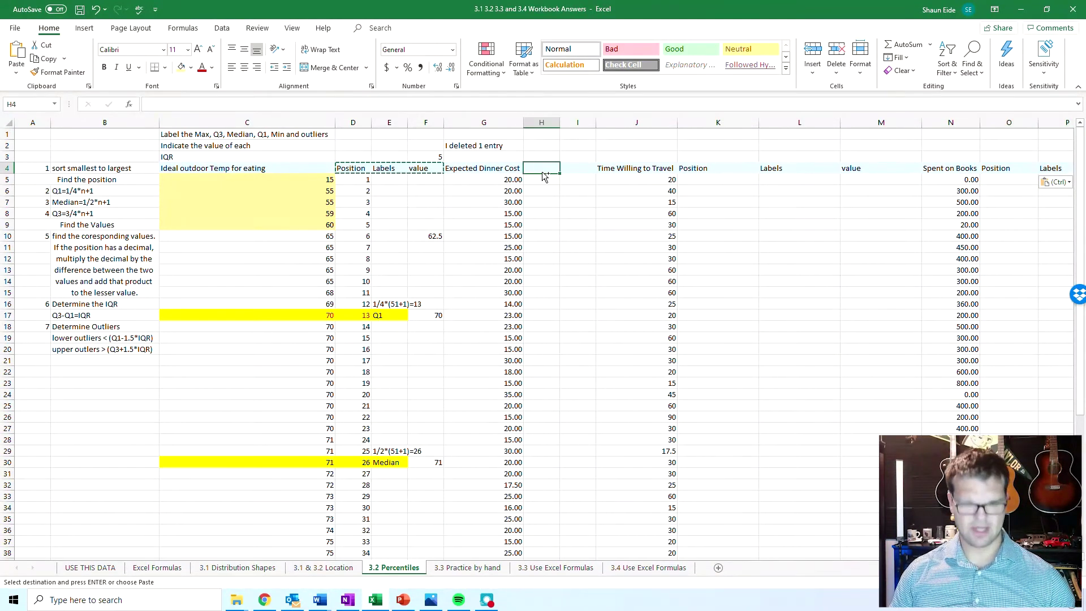
{"action": "key", "text": "ctrl+v"}
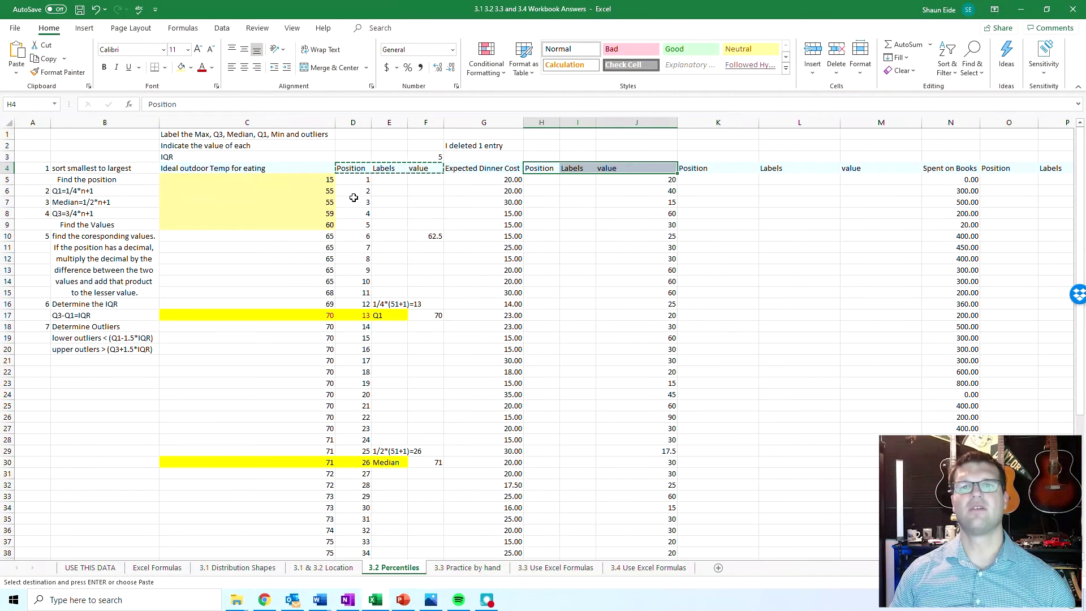
{"action": "key", "text": "ctrl+z"}
Step: Insert one more blank column at column I, between Expected Dinner Cost and Time Willing to Travel
{"action": "left_click", "coordinate": [437, 193]}
{"action": "left_click", "coordinate": [483, 177]}
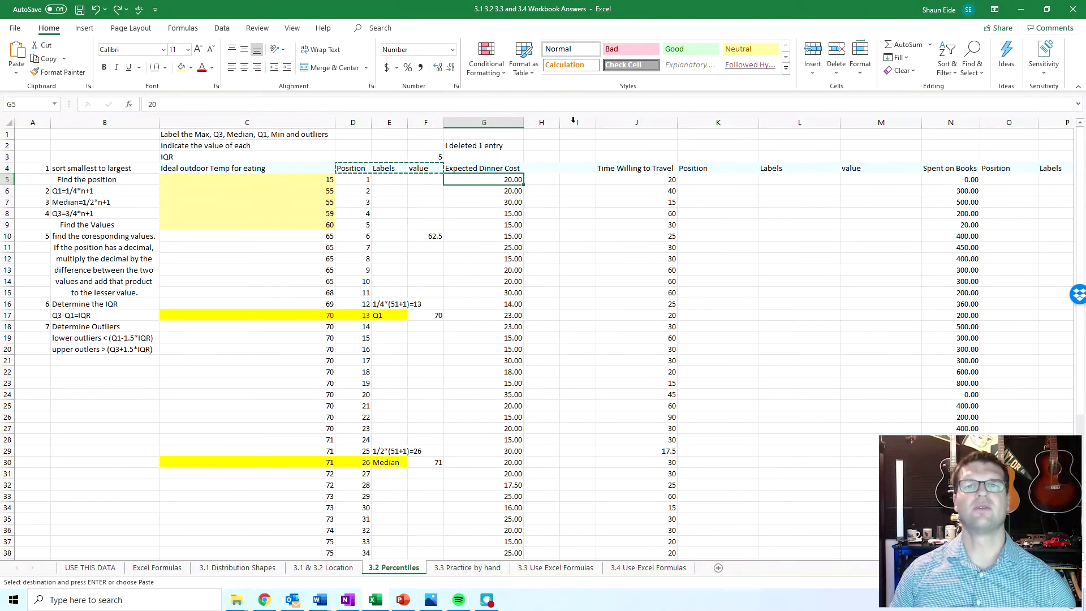
{"action": "double_click", "coordinate": [574, 169]}
{"action": "left_click", "coordinate": [572, 145]}
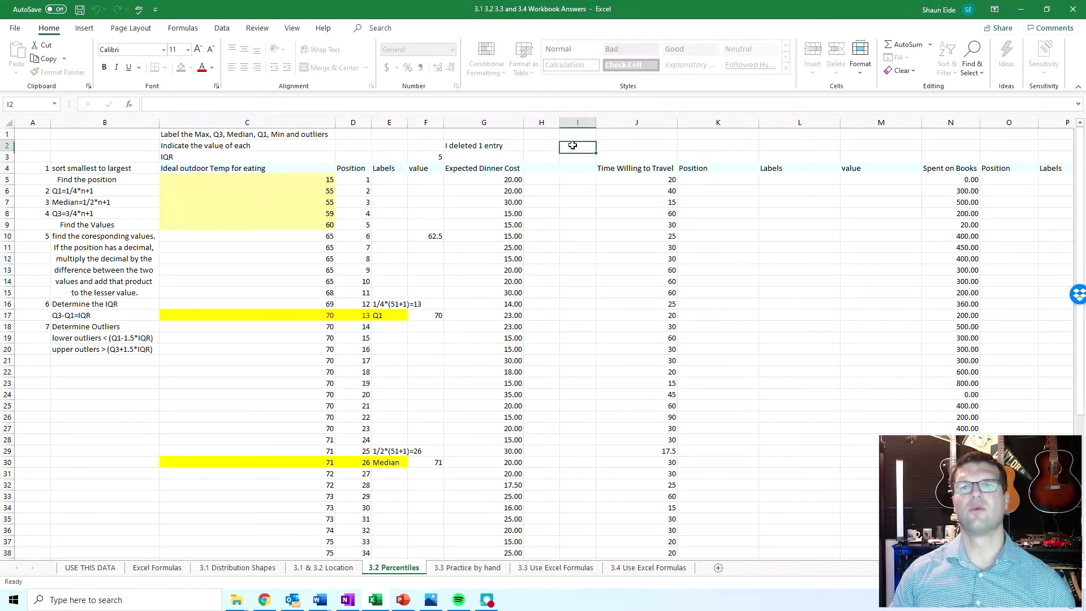
{"action": "right_click", "coordinate": [583, 123]}
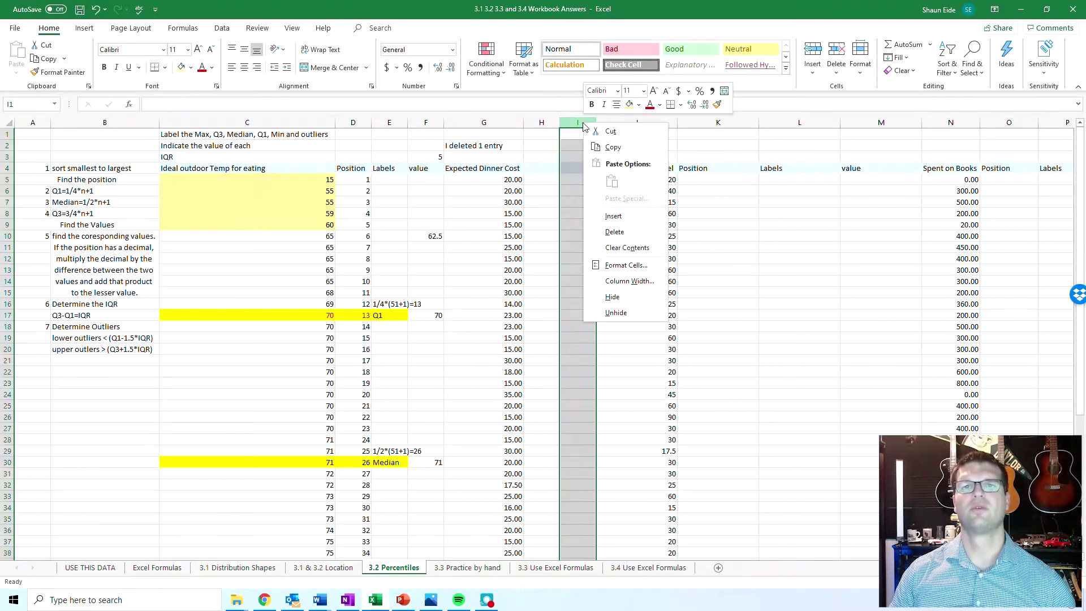
{"action": "left_click", "coordinate": [611, 217]}
Step: Copy the Position, Labels and value headers into H4:J4 beside Expected Dinner Cost
{"action": "left_click_drag", "start_coordinate": [352, 170], "coordinate": [432, 168]}
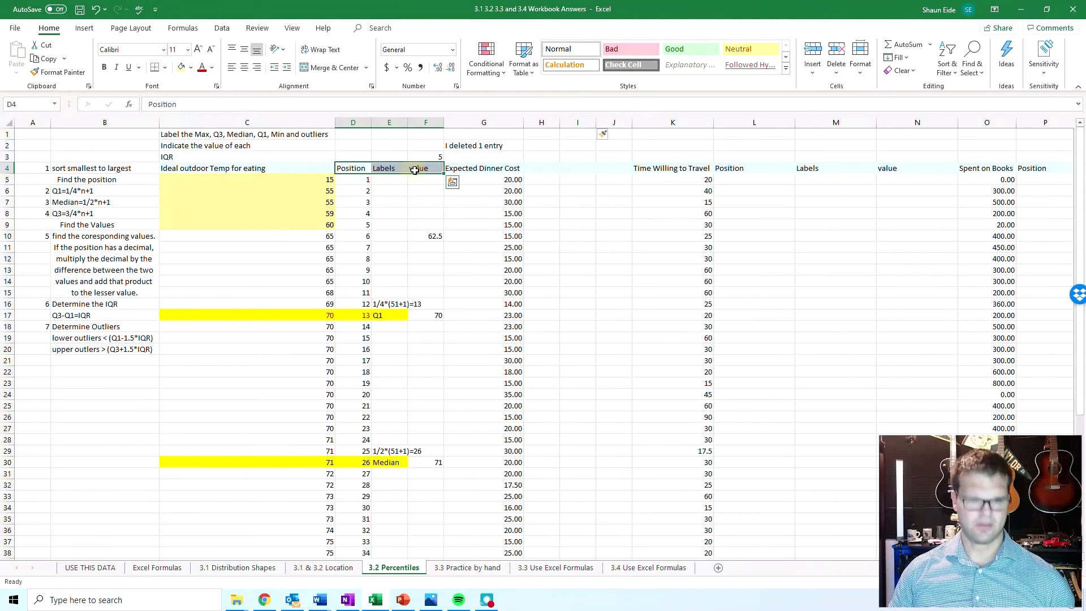
{"action": "key", "text": "ctrl+c"}
{"action": "left_click", "coordinate": [534, 166]}
{"action": "key", "text": "ctrl+v"}
Step: Review the numbered percentile instructions and the smallest-to-largest ordering of the Ideal outdoor Temp for eating data
{"action": "left_click", "coordinate": [249, 168]}
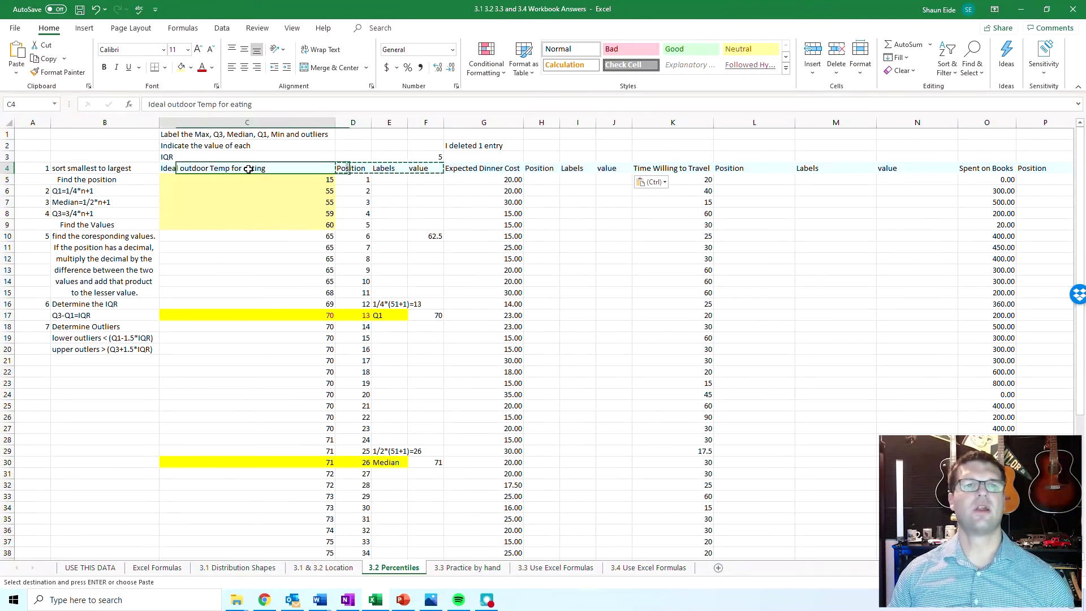
{"action": "left_click", "coordinate": [73, 168]}
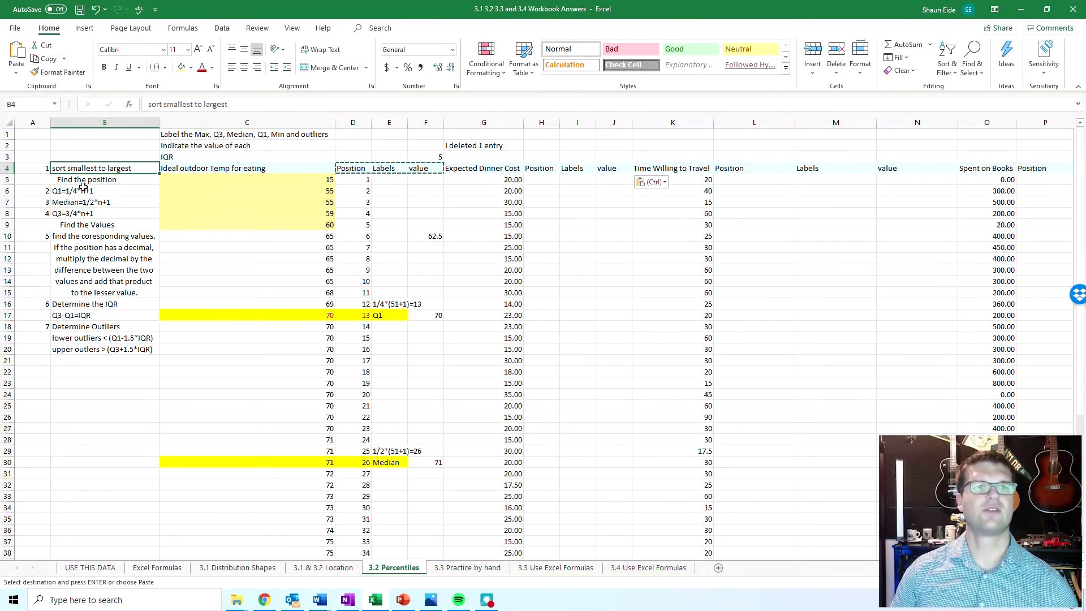
{"action": "left_click", "coordinate": [162, 182]}
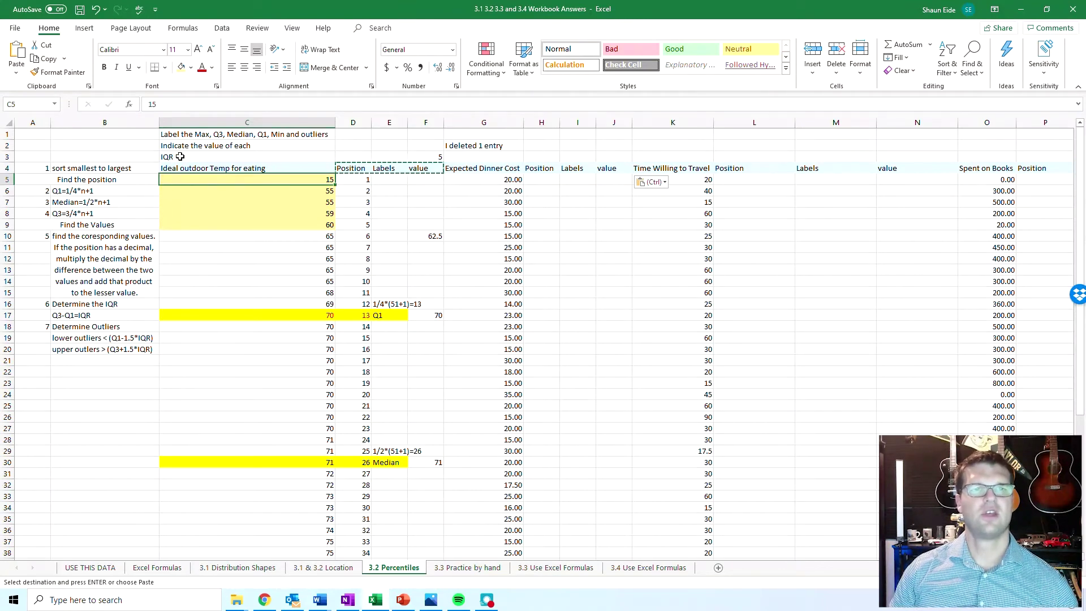
{"action": "left_click", "coordinate": [180, 156]}
{"action": "left_click", "coordinate": [182, 167]}
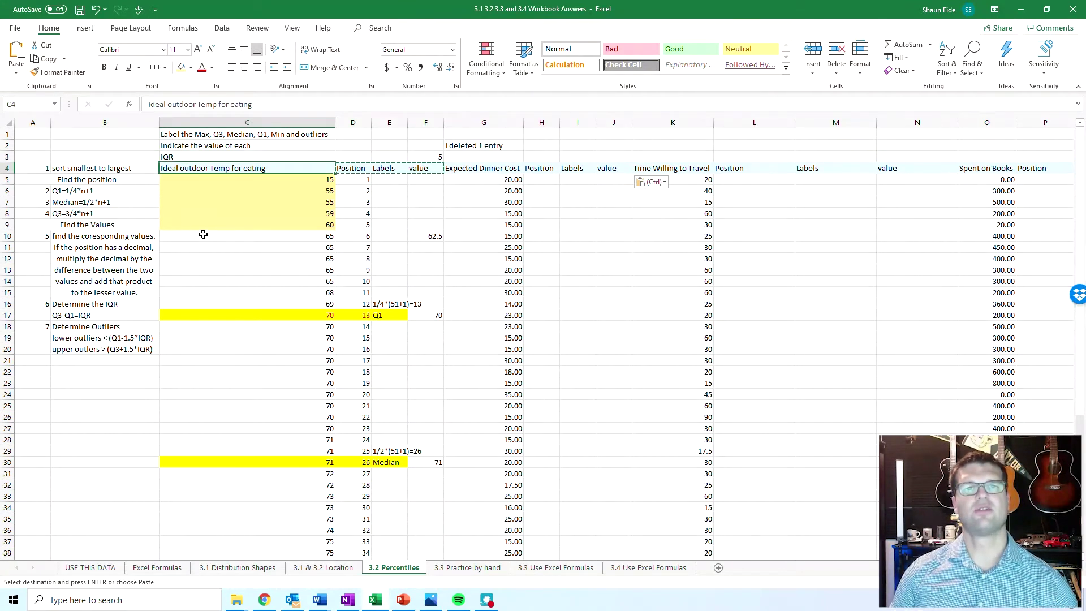
{"action": "left_click", "coordinate": [43, 194]}
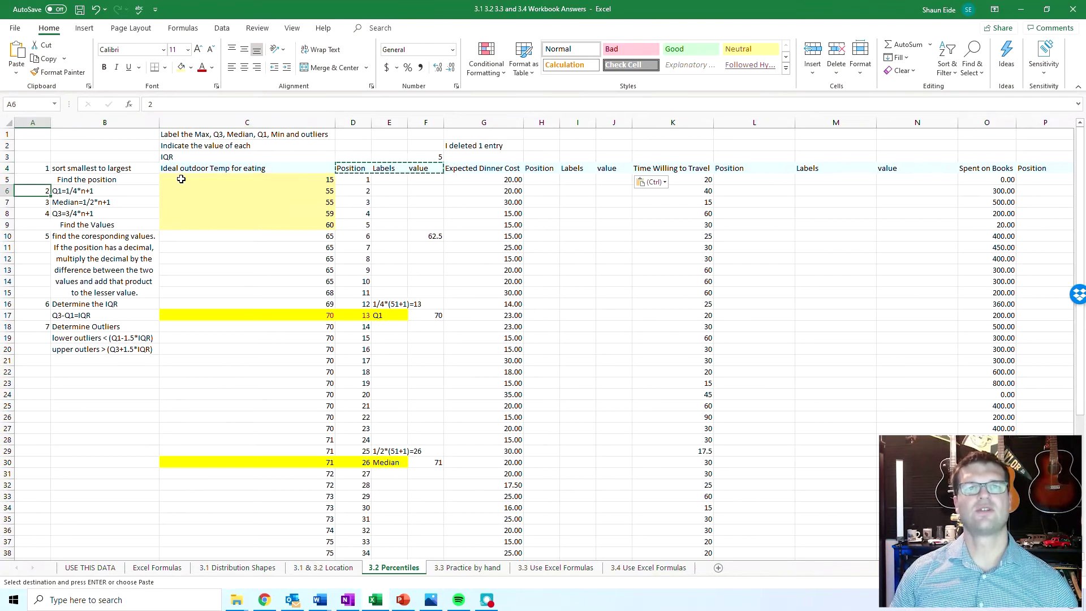
{"action": "left_click_drag", "start_coordinate": [181, 179], "coordinate": [245, 541]}
{"action": "scroll", "coordinate": [242, 516], "scroll_direction": "up", "scroll_amount": 6}
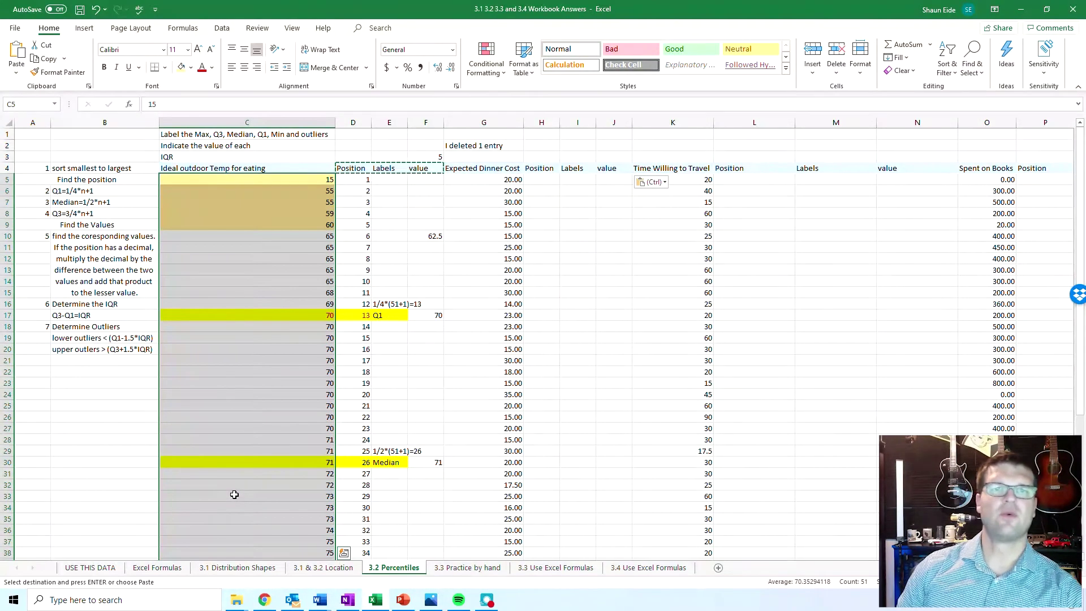
Step: Examine the Position numbers beside the sorted temperatures, from the first entry to the last, including how repeated temperatures are numbered
{"action": "left_click", "coordinate": [354, 283]}
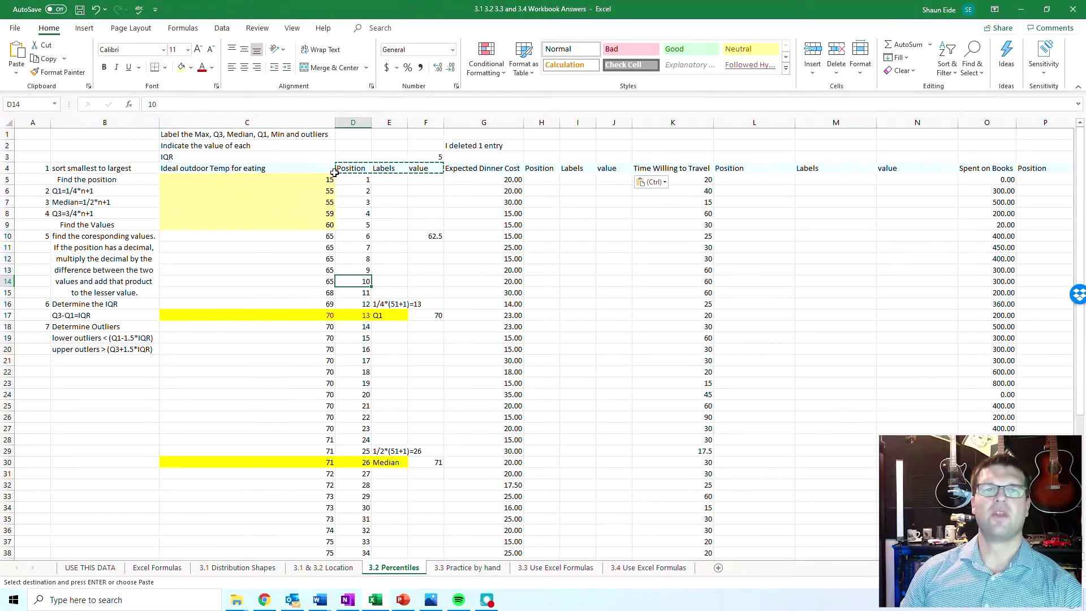
{"action": "left_click", "coordinate": [360, 181]}
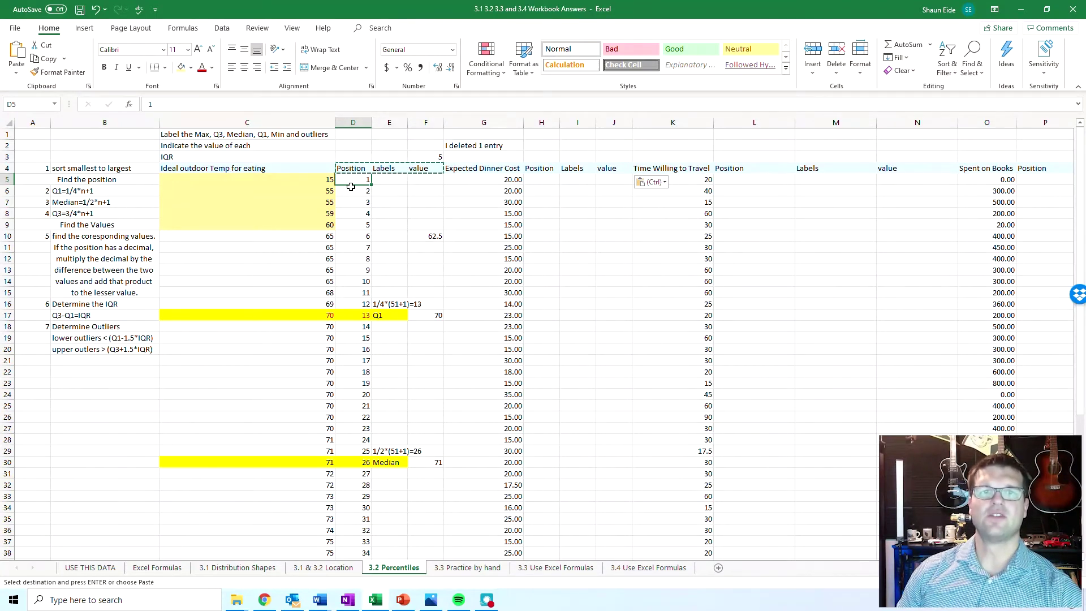
{"action": "scroll", "coordinate": [353, 203], "scroll_direction": "down", "scroll_amount": 6}
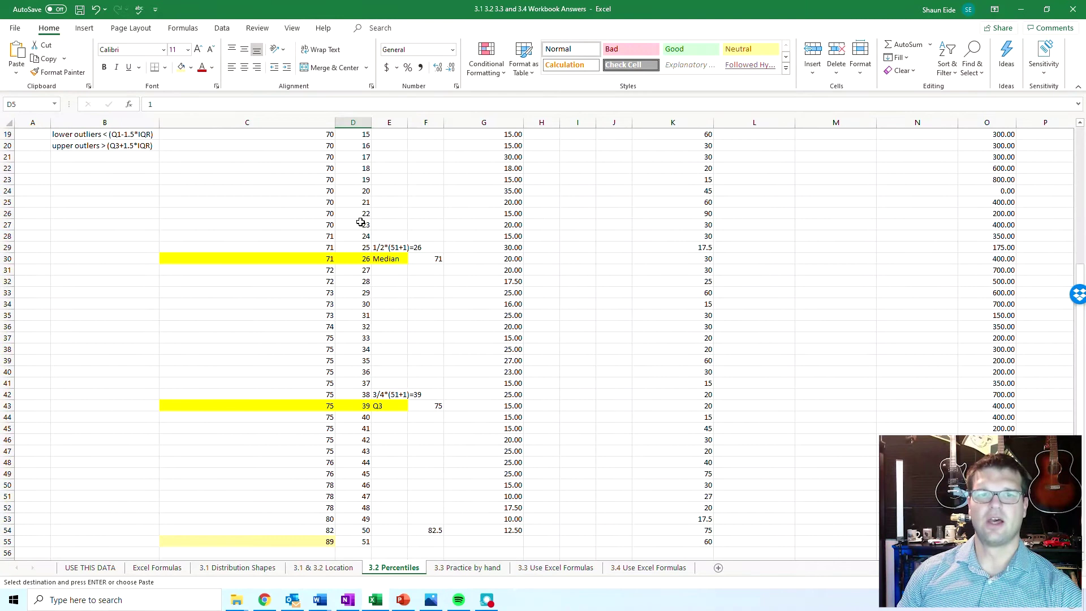
{"action": "left_click", "coordinate": [357, 544]}
{"action": "scroll", "coordinate": [327, 489], "scroll_direction": "up", "scroll_amount": 6}
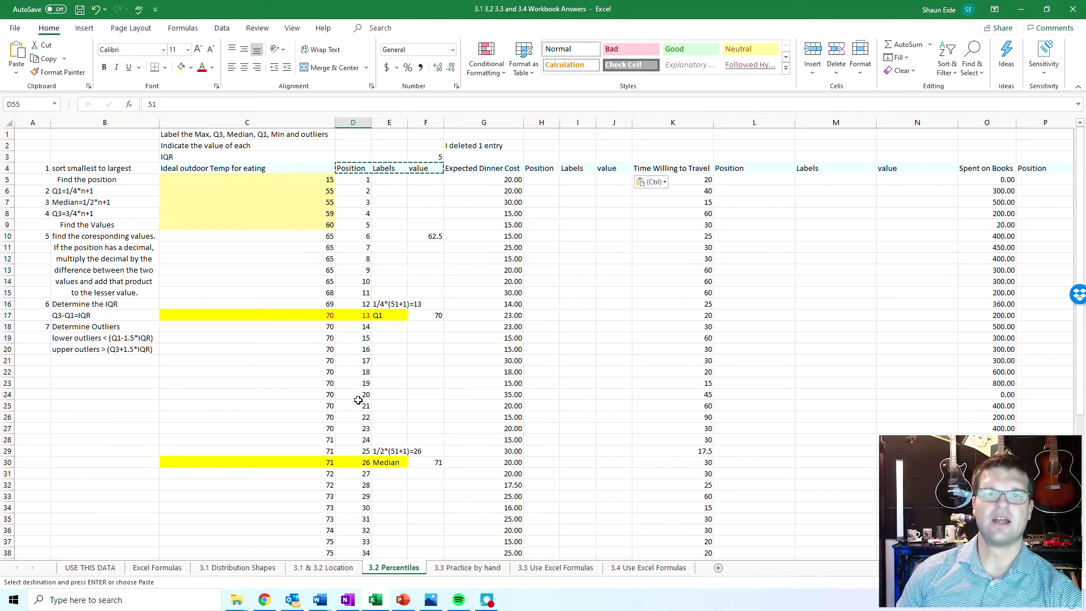
{"action": "scroll", "coordinate": [358, 399], "scroll_direction": "down", "scroll_amount": 3}
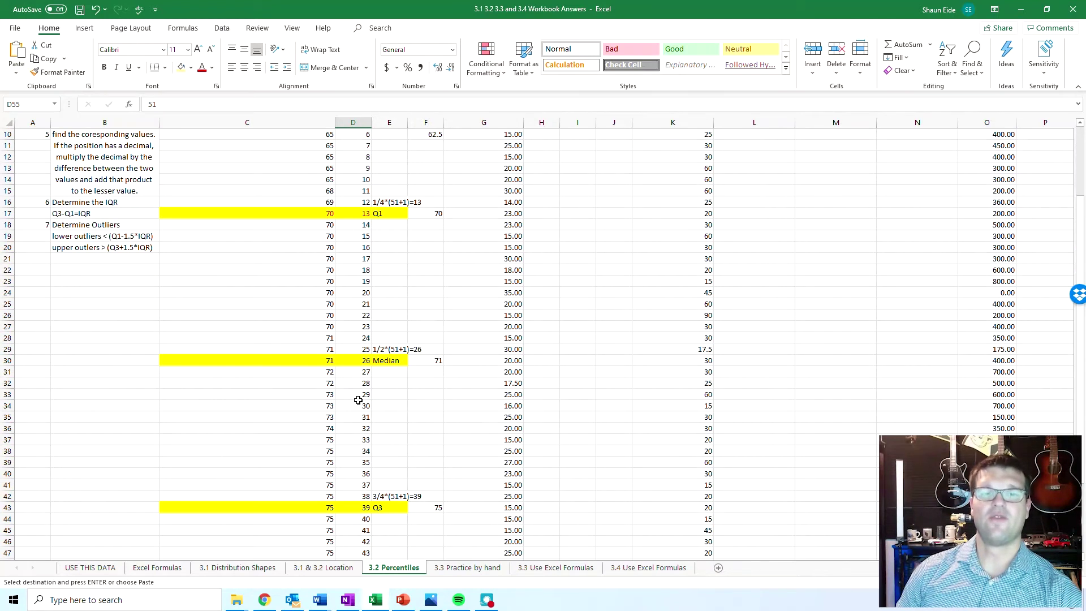
{"action": "scroll", "coordinate": [358, 400], "scroll_direction": "down", "scroll_amount": 2}
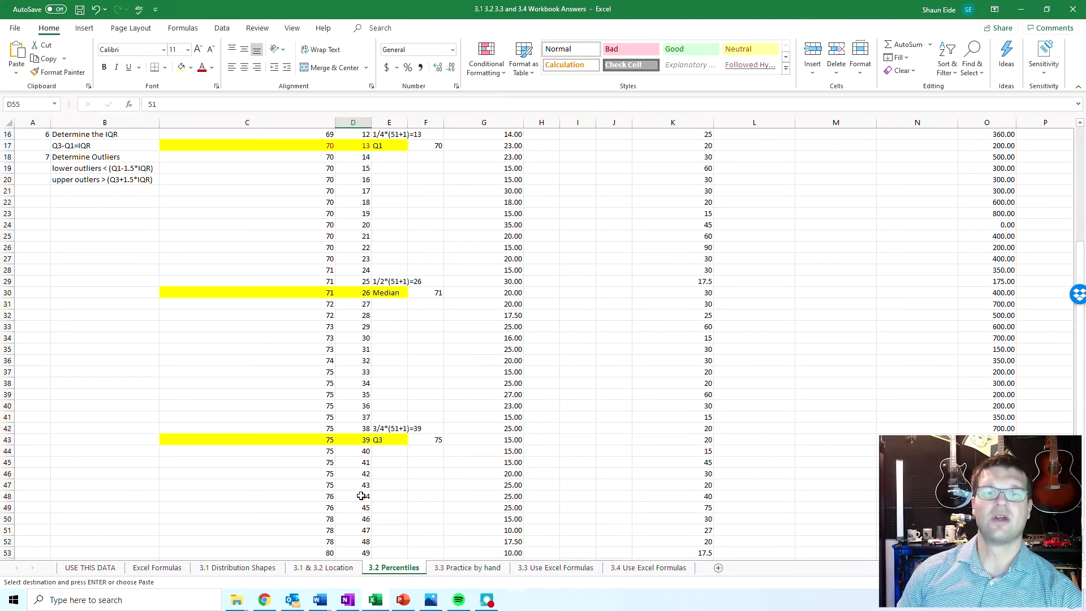
{"action": "left_click_drag", "start_coordinate": [362, 488], "coordinate": [286, 492]}
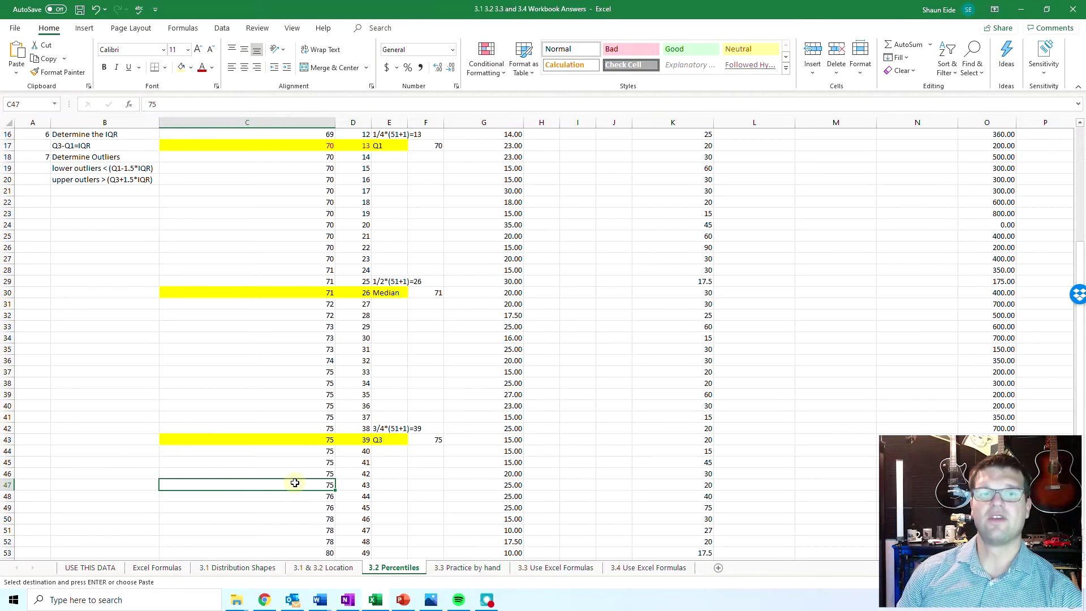
{"action": "left_click", "coordinate": [362, 485]}
{"action": "scroll", "coordinate": [309, 485], "scroll_direction": "up", "scroll_amount": 1}
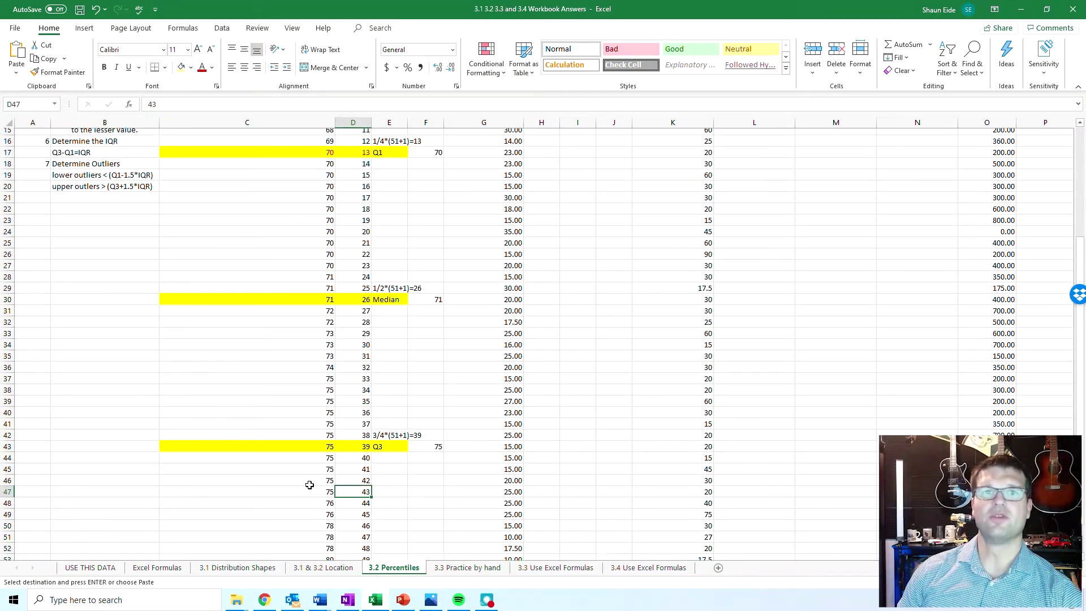
{"action": "scroll", "coordinate": [309, 485], "scroll_direction": "up", "scroll_amount": 5}
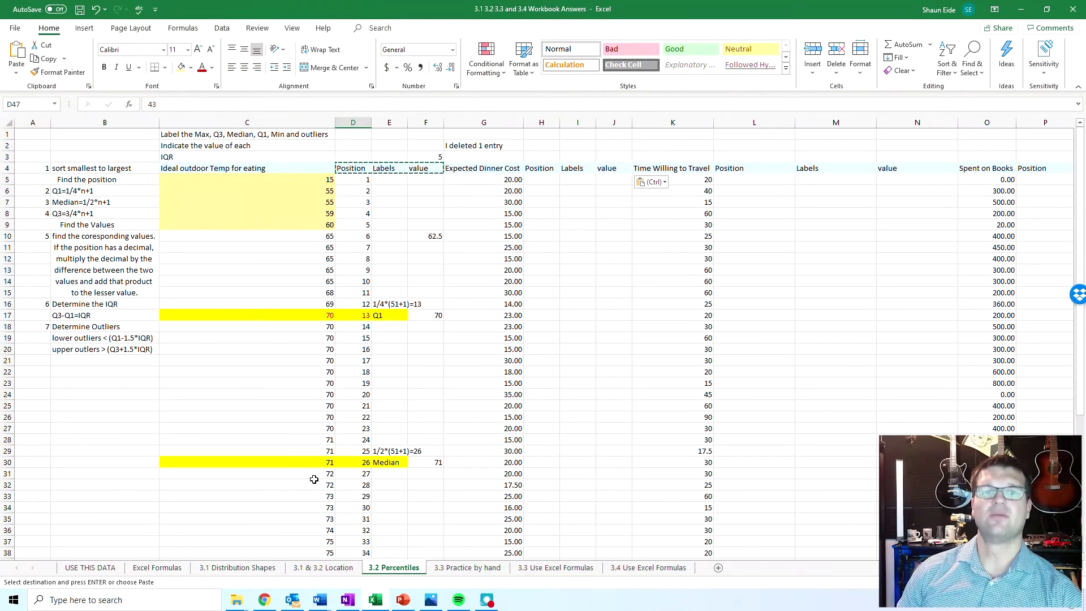
Step: Examine the Labels column and the highlighted Q1 row in relation to the repeated 70-degree temperatures in rows 17 to 27
{"action": "left_click", "coordinate": [318, 393]}
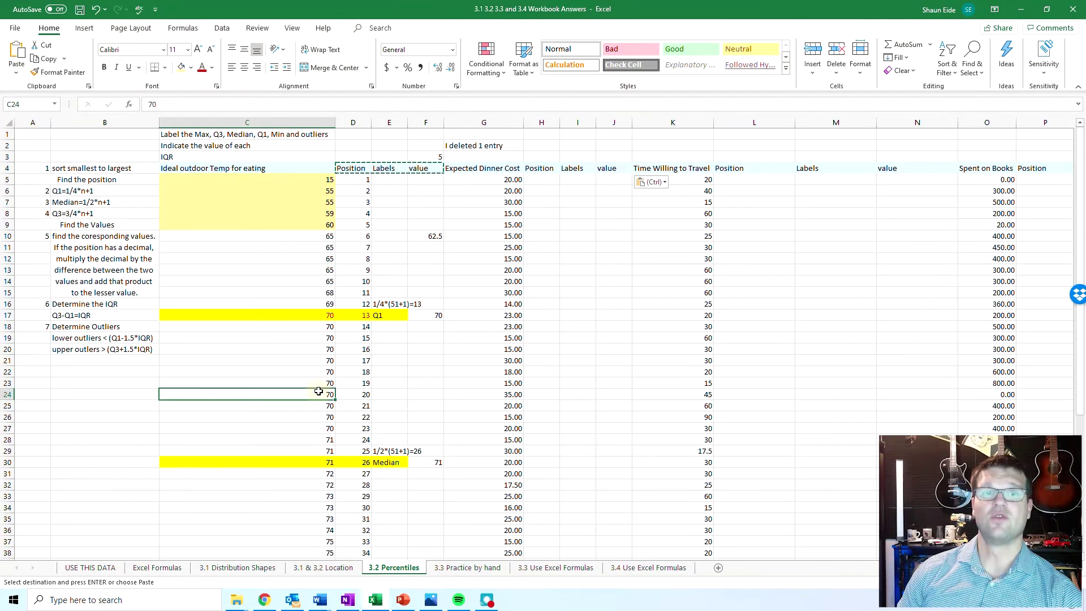
{"action": "left_click", "coordinate": [320, 383]}
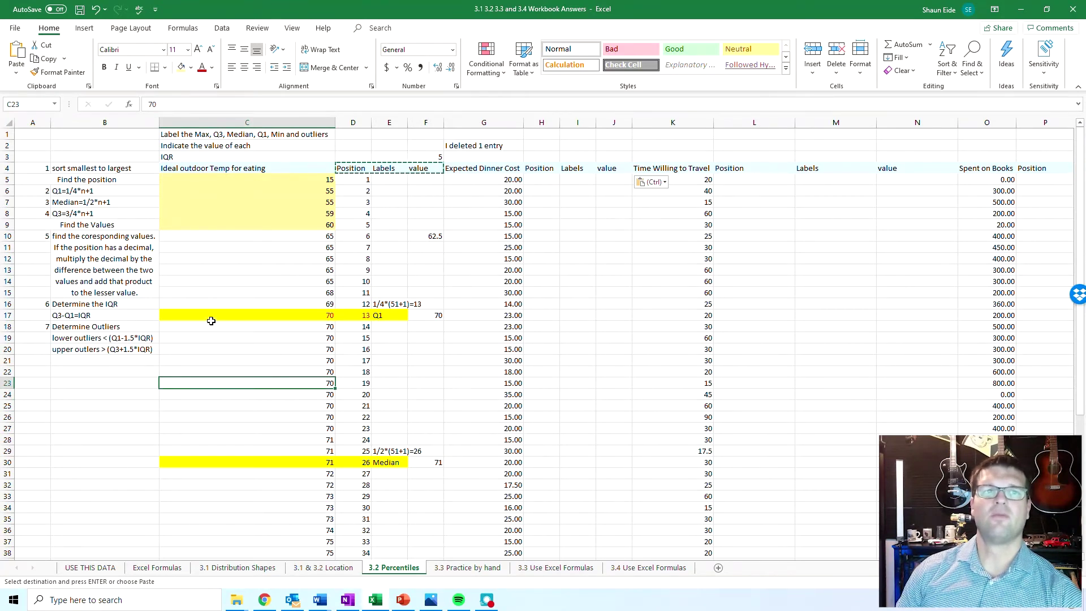
{"action": "left_click", "coordinate": [370, 194]}
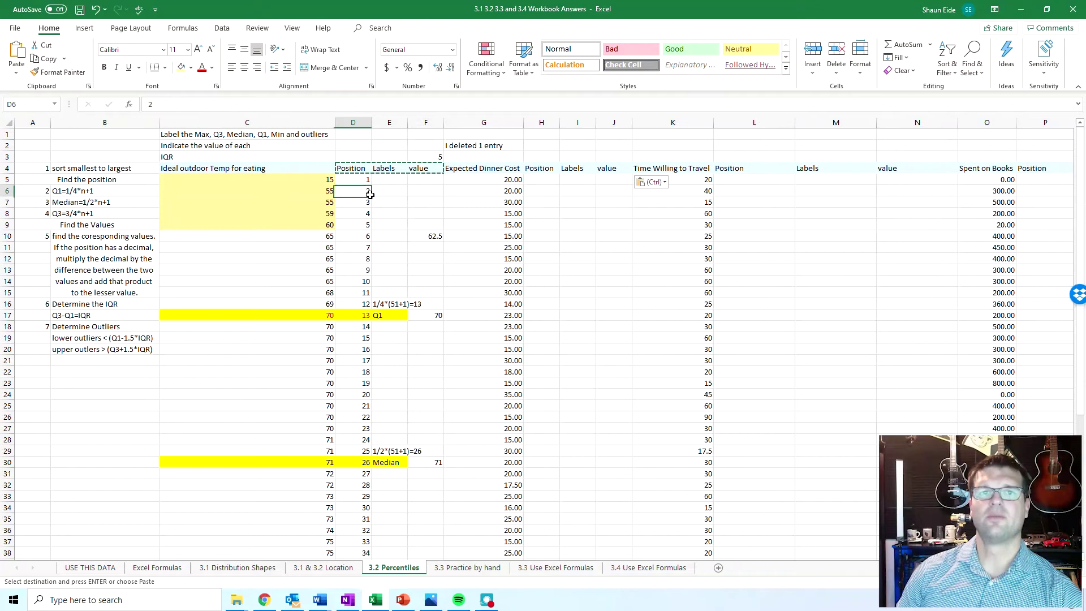
{"action": "left_click", "coordinate": [374, 260]}
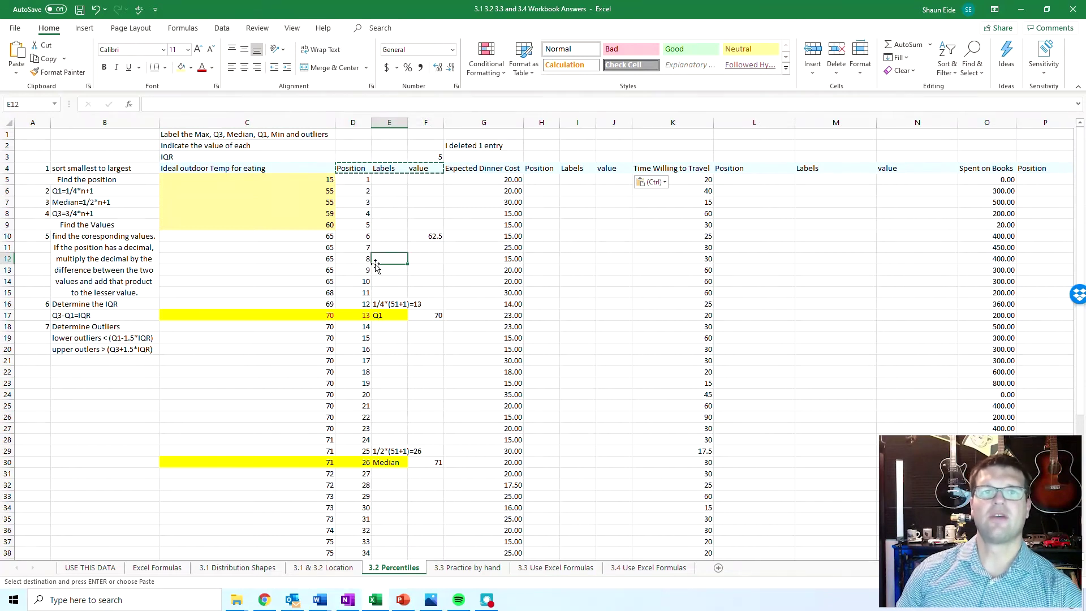
{"action": "left_click", "coordinate": [376, 169]}
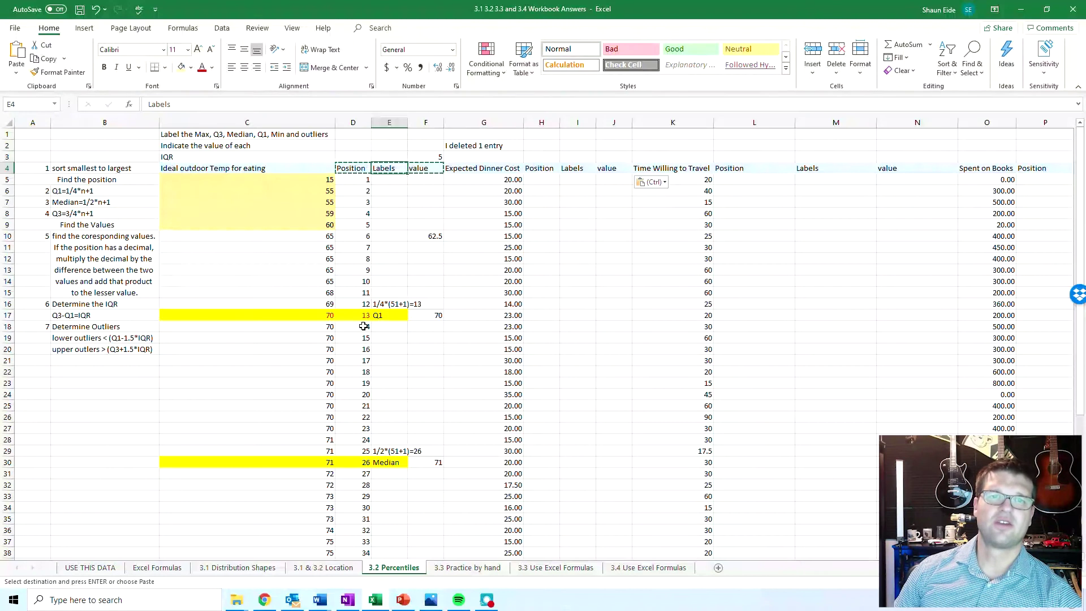
{"action": "left_click", "coordinate": [393, 317]}
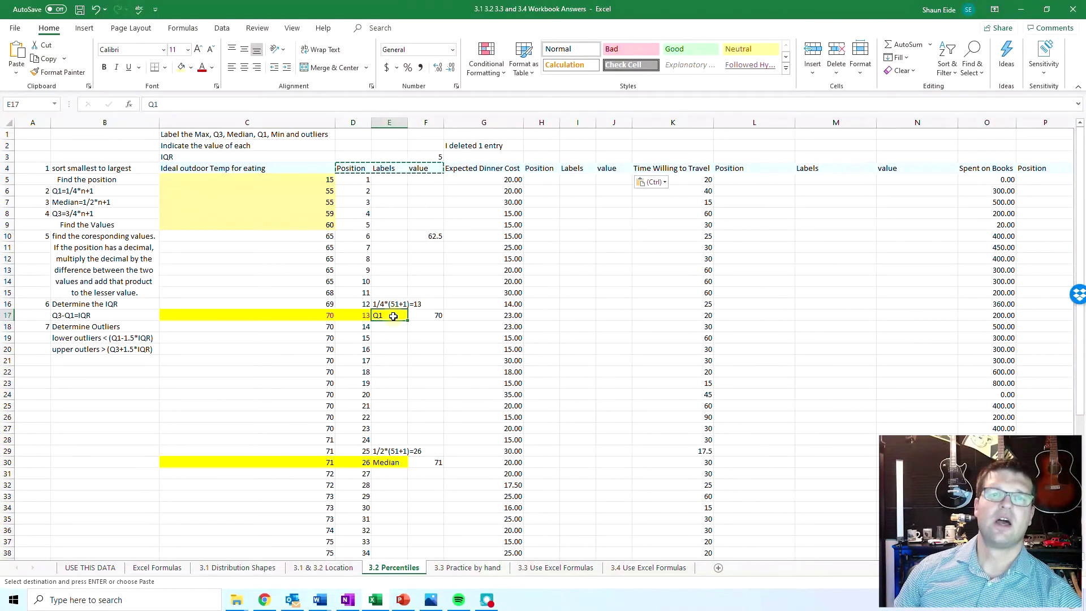
{"action": "left_click", "coordinate": [326, 314]}
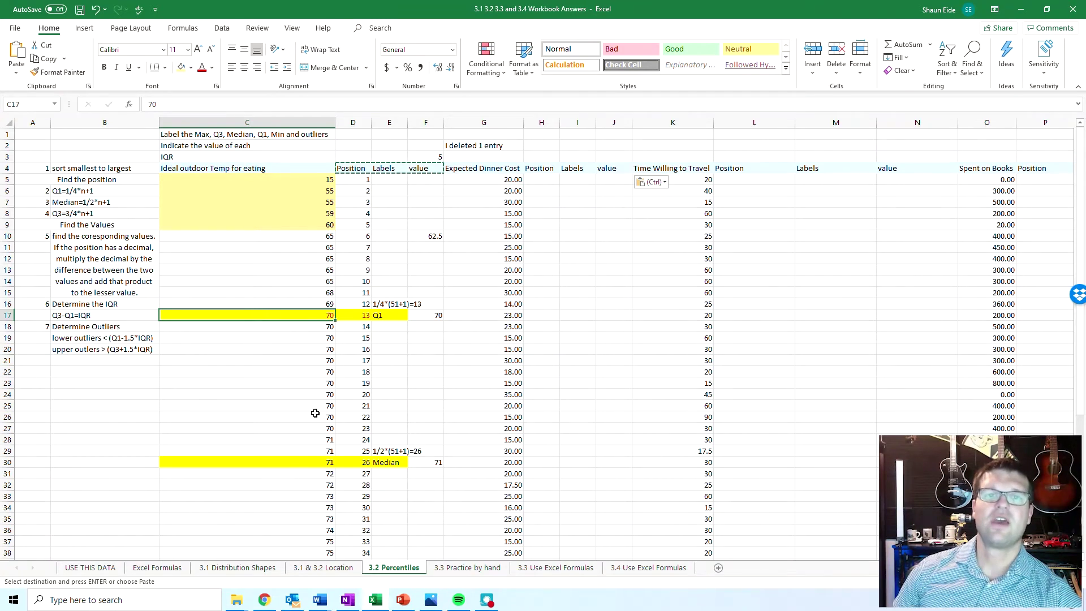
{"action": "left_click_drag", "start_coordinate": [324, 432], "coordinate": [380, 316]}
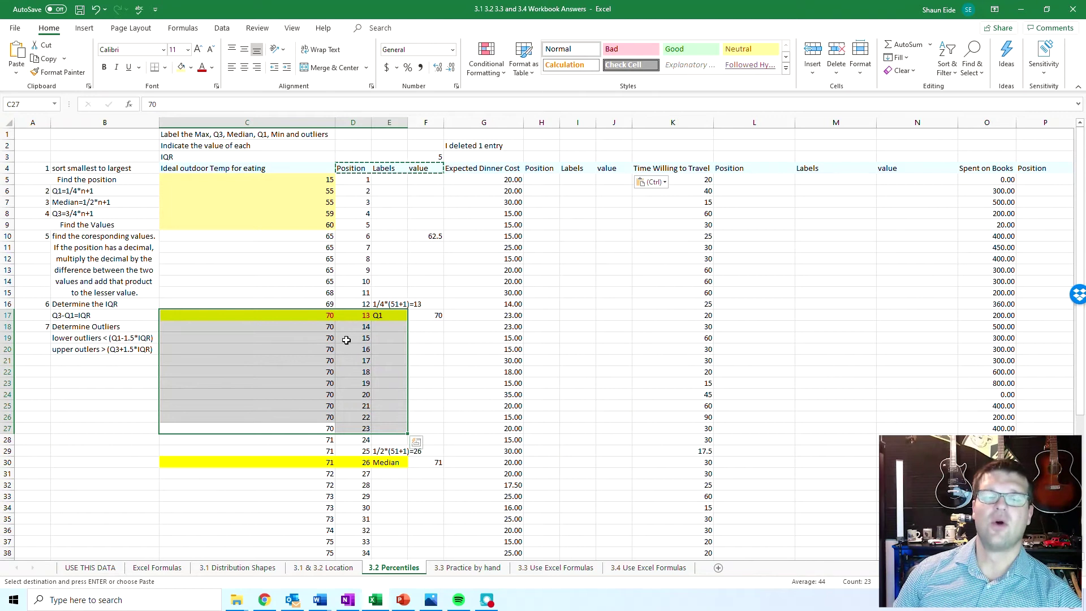
Step: Compare the four groups of Position numbers divided by the highlighted Q1, Median and Q3 rows
{"action": "left_click_drag", "start_coordinate": [360, 177], "coordinate": [362, 304]}
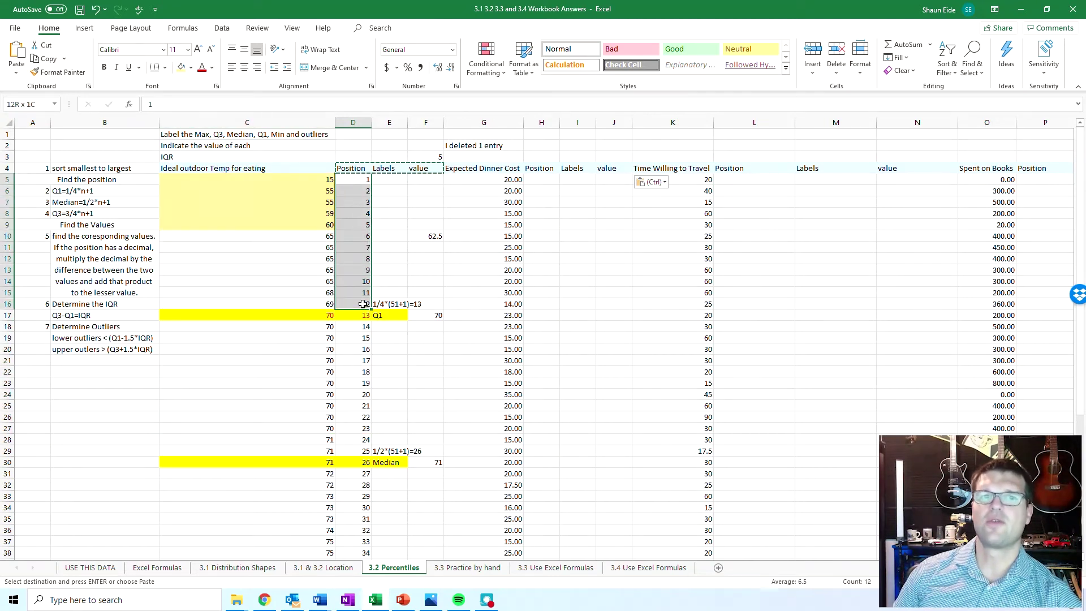
{"action": "left_click_drag", "start_coordinate": [359, 315], "coordinate": [362, 554]}
{"action": "scroll", "coordinate": [341, 496], "scroll_direction": "down", "scroll_amount": 3}
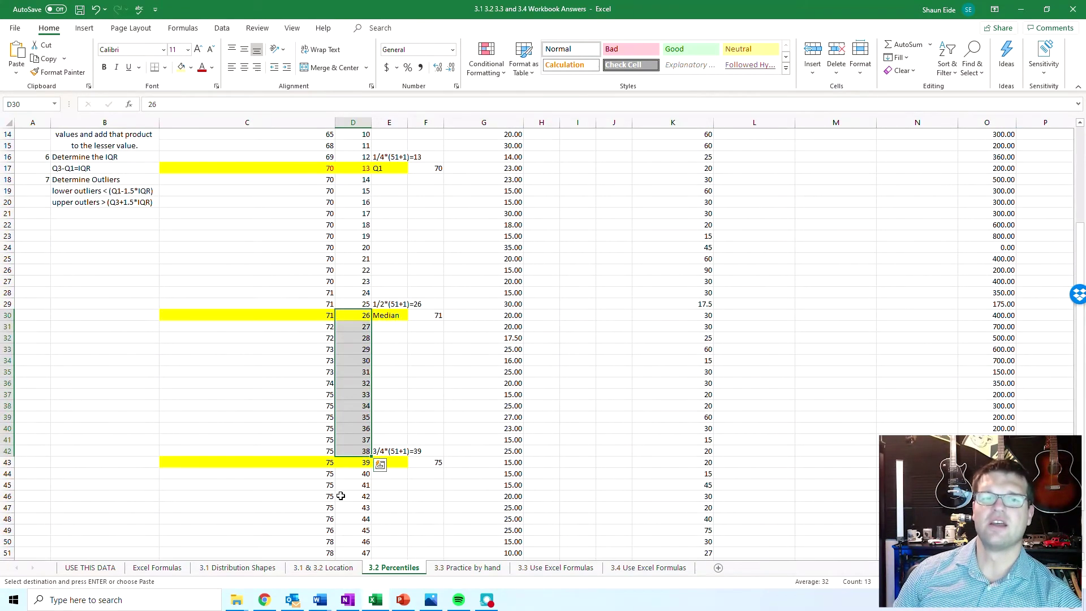
{"action": "left_click_drag", "start_coordinate": [345, 462], "coordinate": [350, 540]}
{"action": "scroll", "coordinate": [351, 541], "scroll_direction": "up", "scroll_amount": 6}
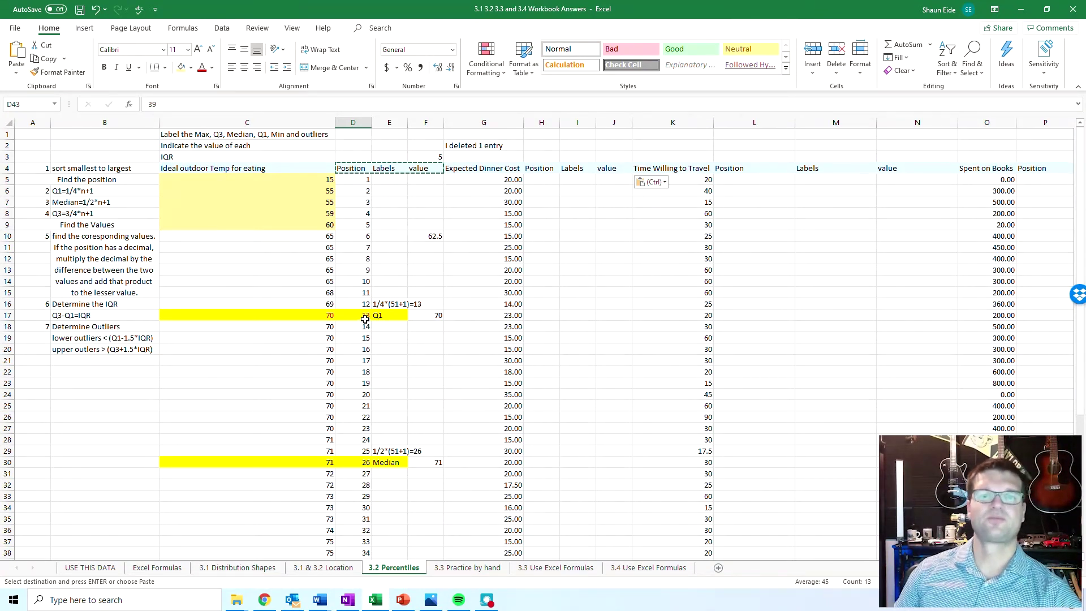
Step: Add parentheses around n+1 in the Q1, Median and Q3 position formulas in B6:B8, such as Q1=1/4*(n+1)
{"action": "left_click", "coordinate": [66, 191]}
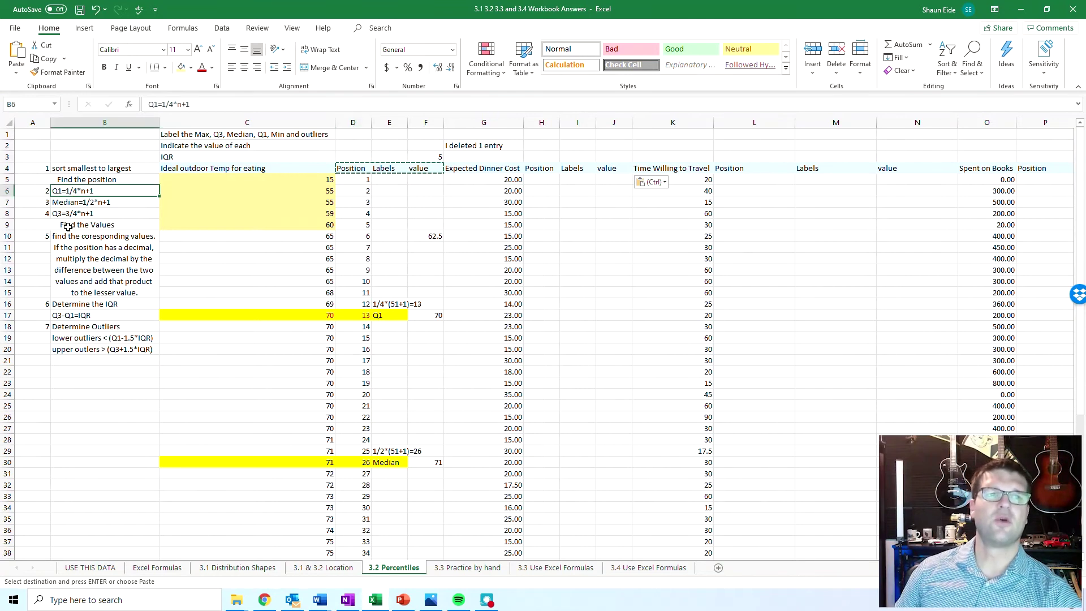
{"action": "double_click", "coordinate": [82, 191]}
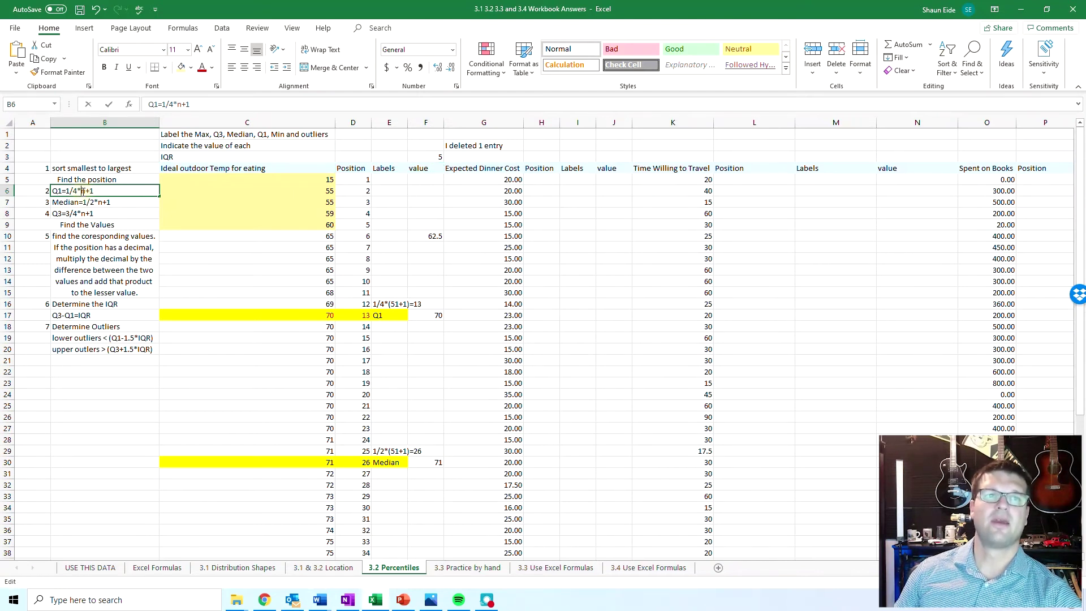
{"action": "type", "text": "("}
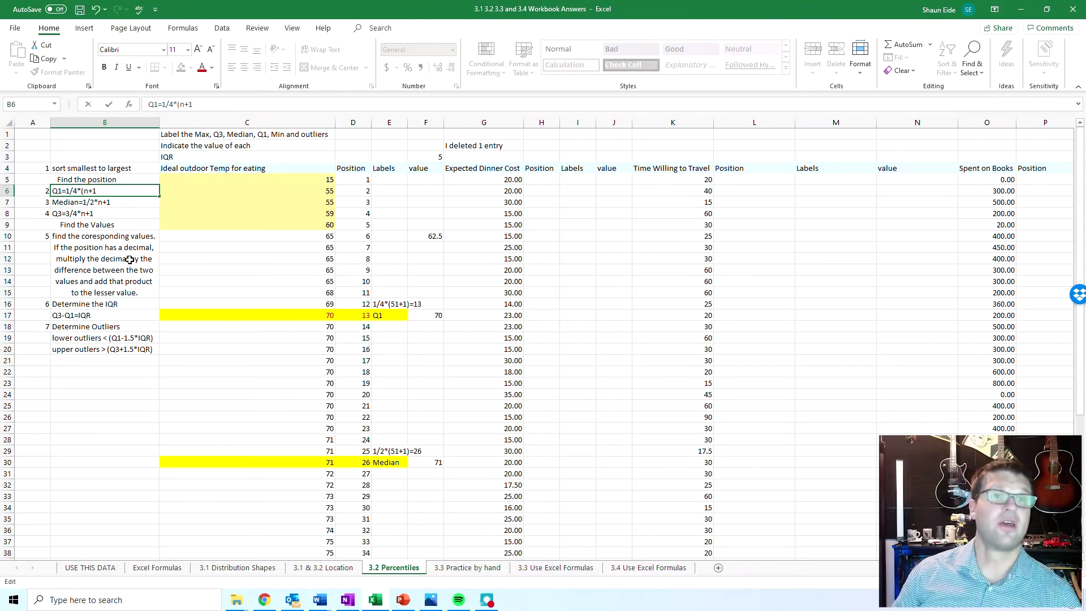
{"action": "double_click", "coordinate": [96, 202]}
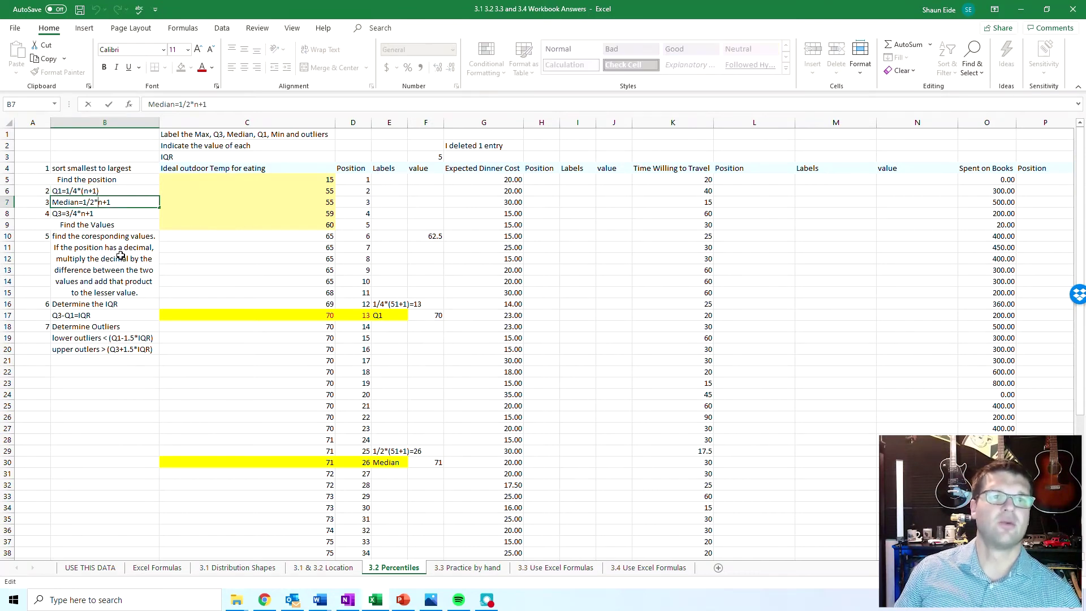
{"action": "type", "text": "(n+1"}
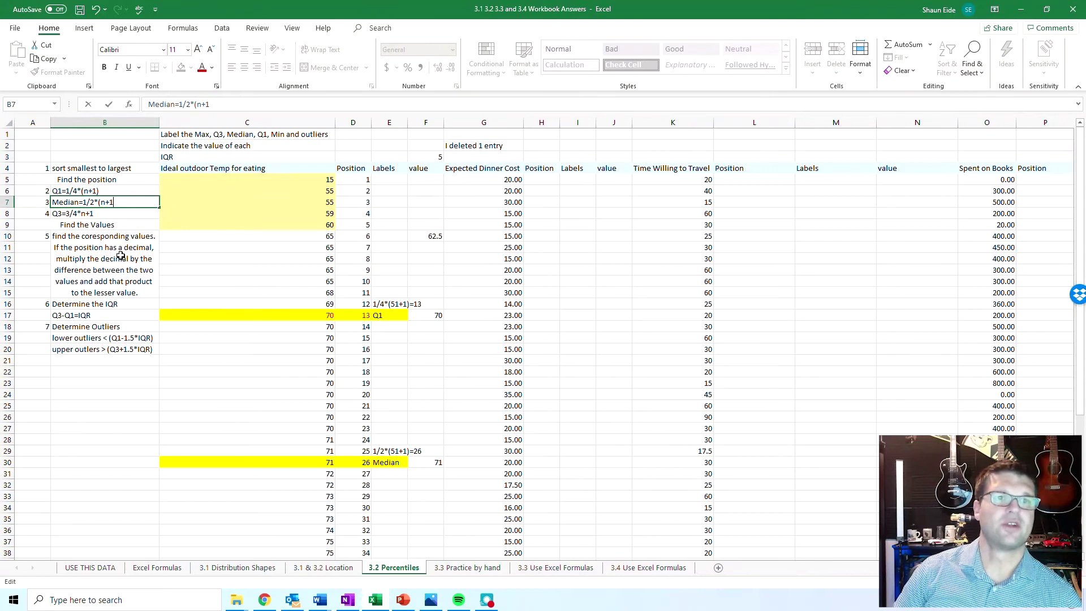
{"action": "type", "text": ")"}
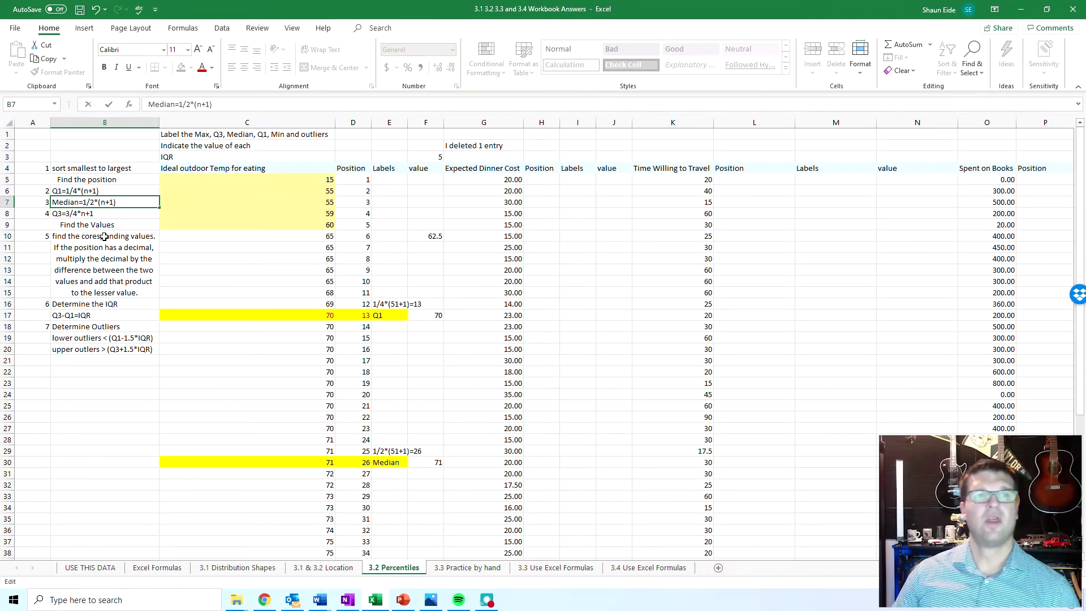
{"action": "double_click", "coordinate": [81, 214]}
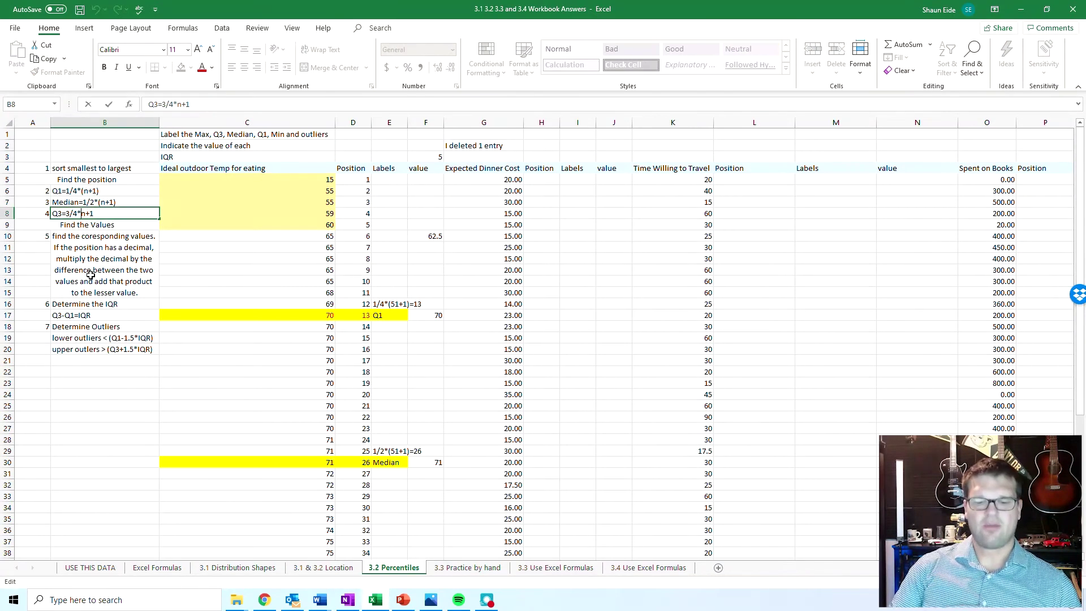
{"action": "type", "text": "(51+1"}
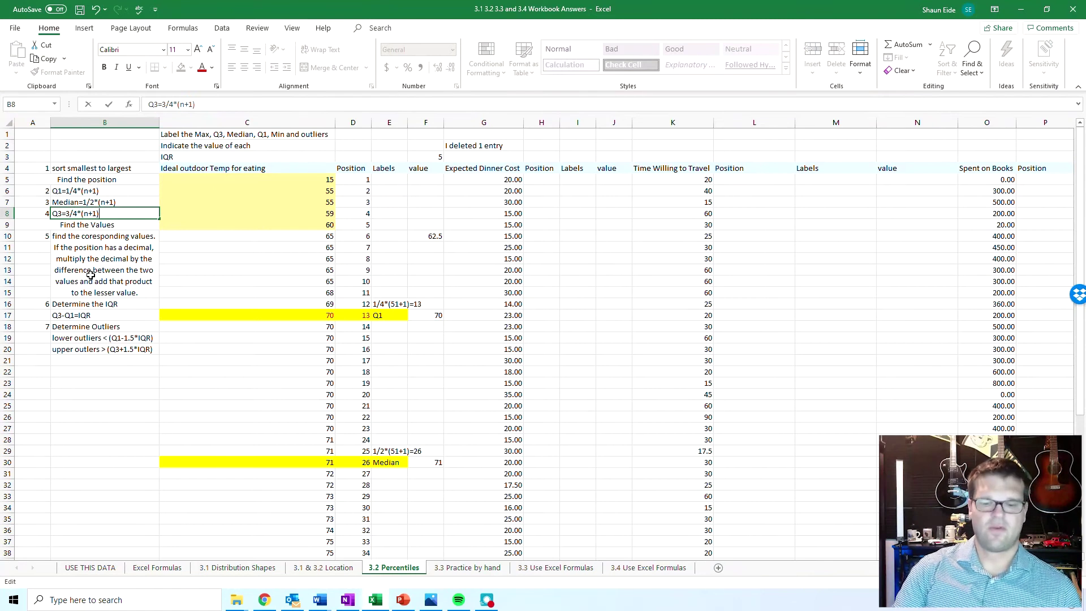
{"action": "type", "text": ")"}
{"action": "left_click", "coordinate": [354, 281]}
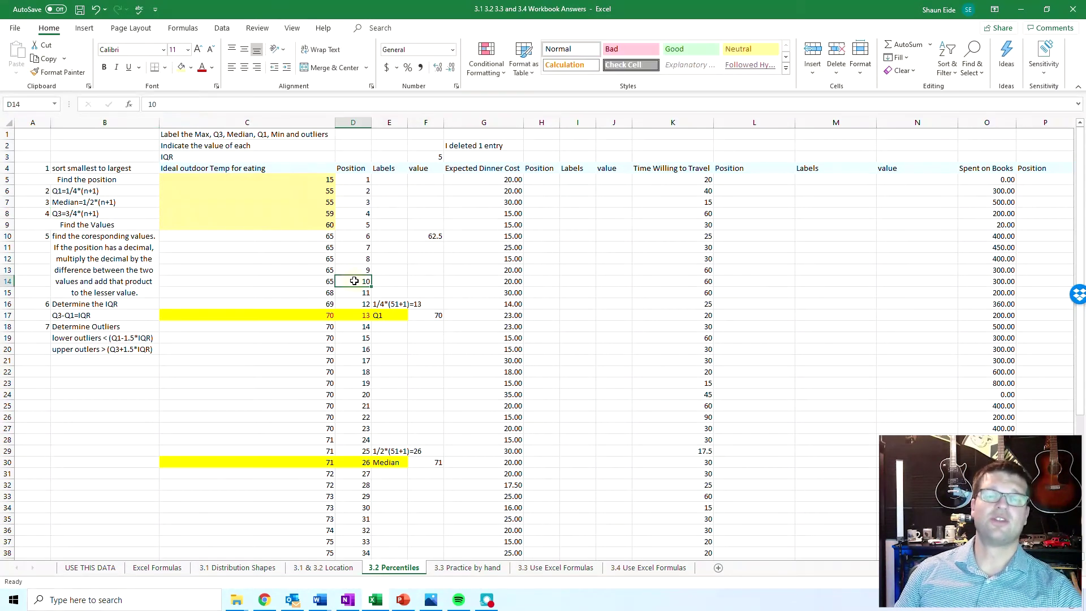
Step: Check the Q1 row's temperature and position against the row above it, and look over the Median and Q3 rows
{"action": "left_click", "coordinate": [326, 311]}
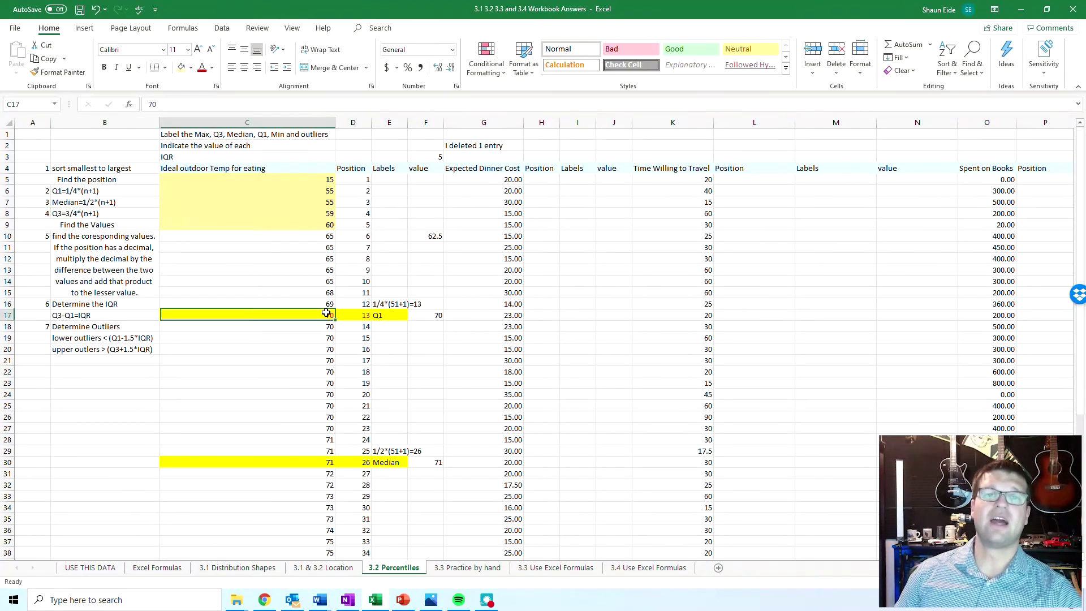
{"action": "left_click", "coordinate": [344, 311]}
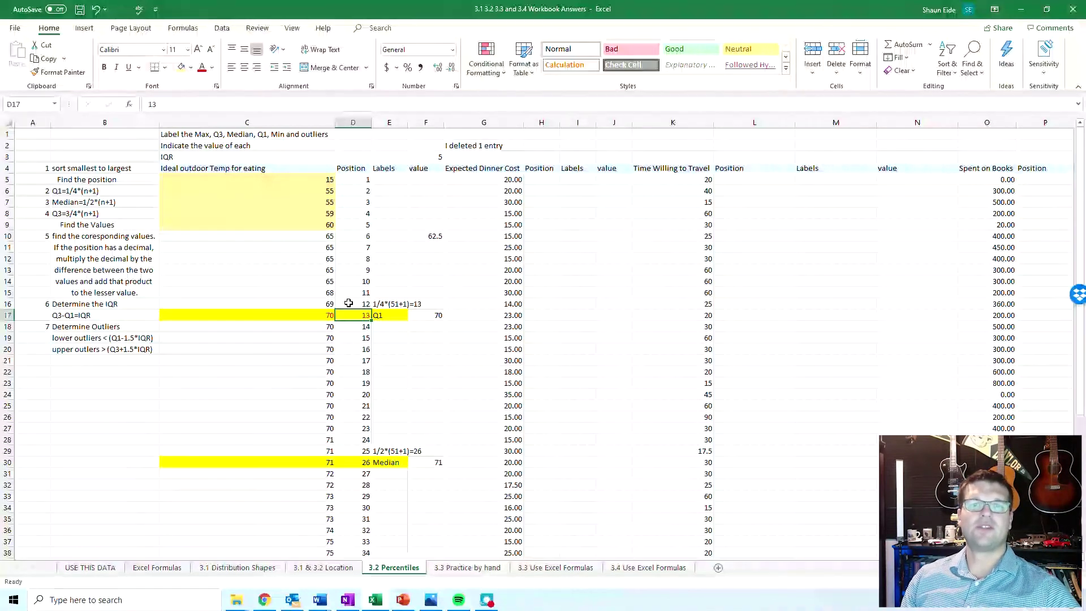
{"action": "left_click", "coordinate": [356, 305]}
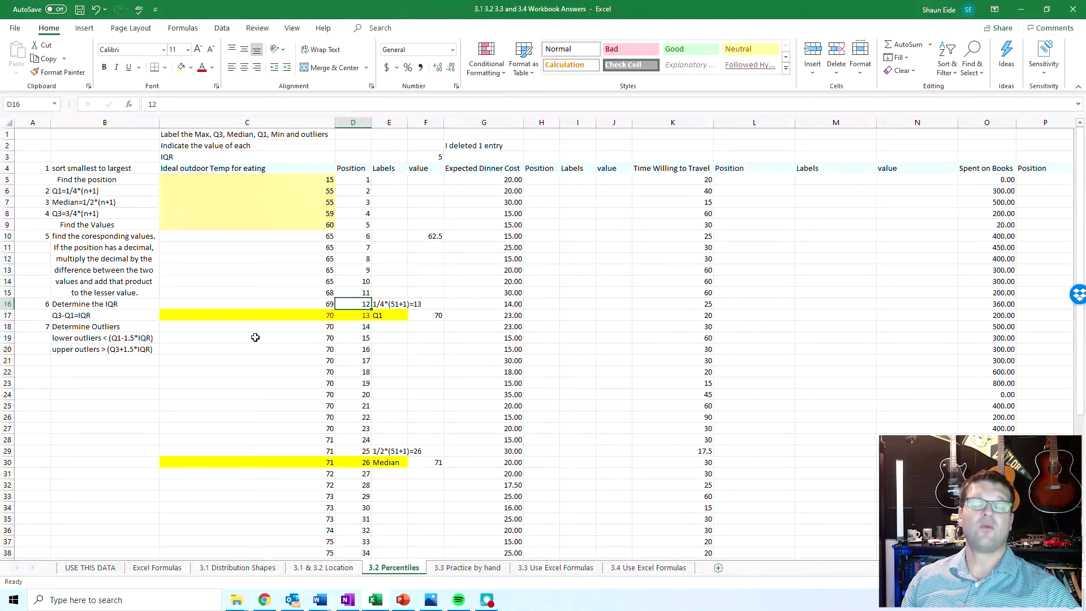
{"action": "scroll", "coordinate": [306, 316], "scroll_direction": "down", "scroll_amount": 7}
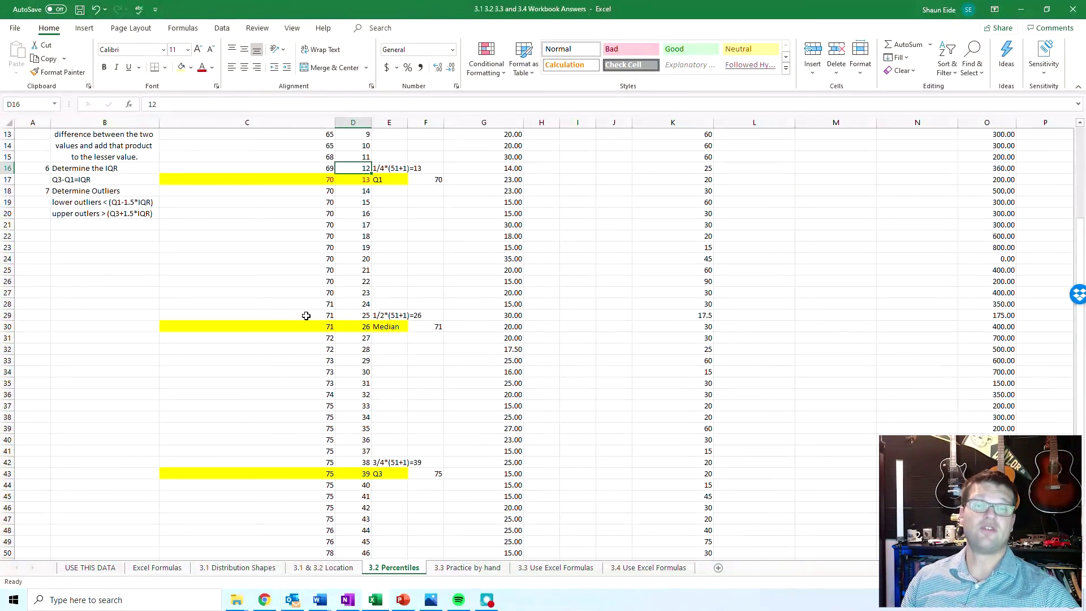
{"action": "scroll", "coordinate": [305, 316], "scroll_direction": "up", "scroll_amount": 6}
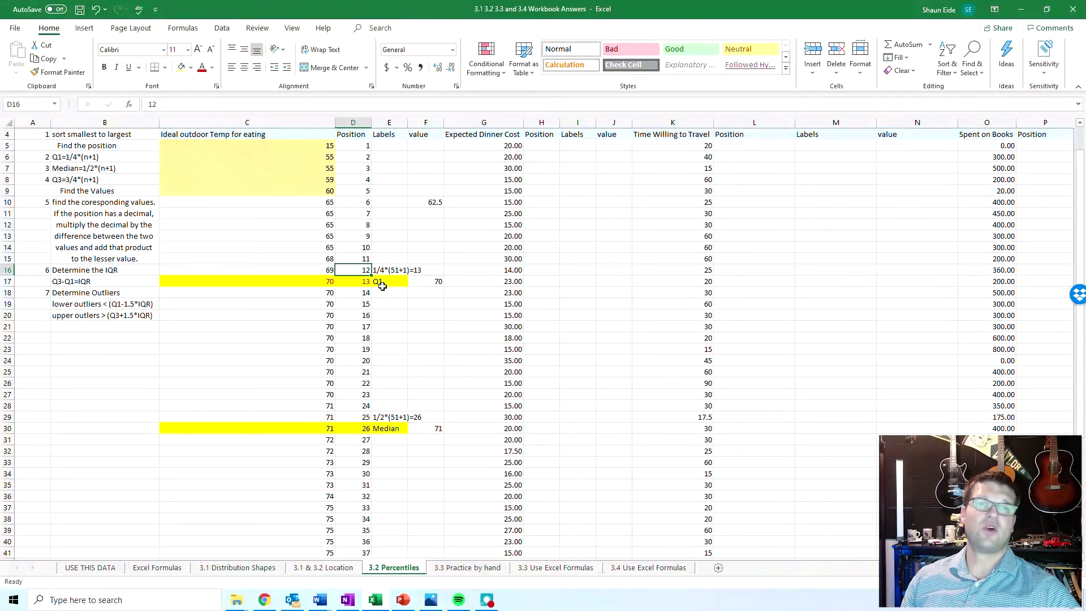
Step: Calculate the Q1 position with =1/4*52 in cell E12 as a scratch check and clear the cell again
{"action": "left_click", "coordinate": [396, 223]}
{"action": "type", "text": "=1/4"}
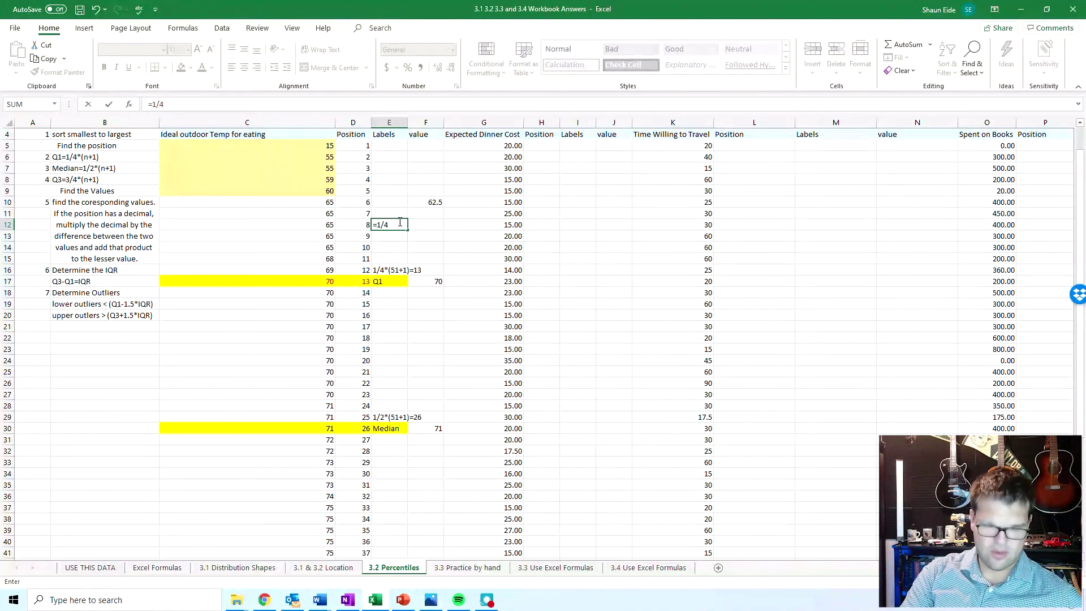
{"action": "type", "text": "*5"}
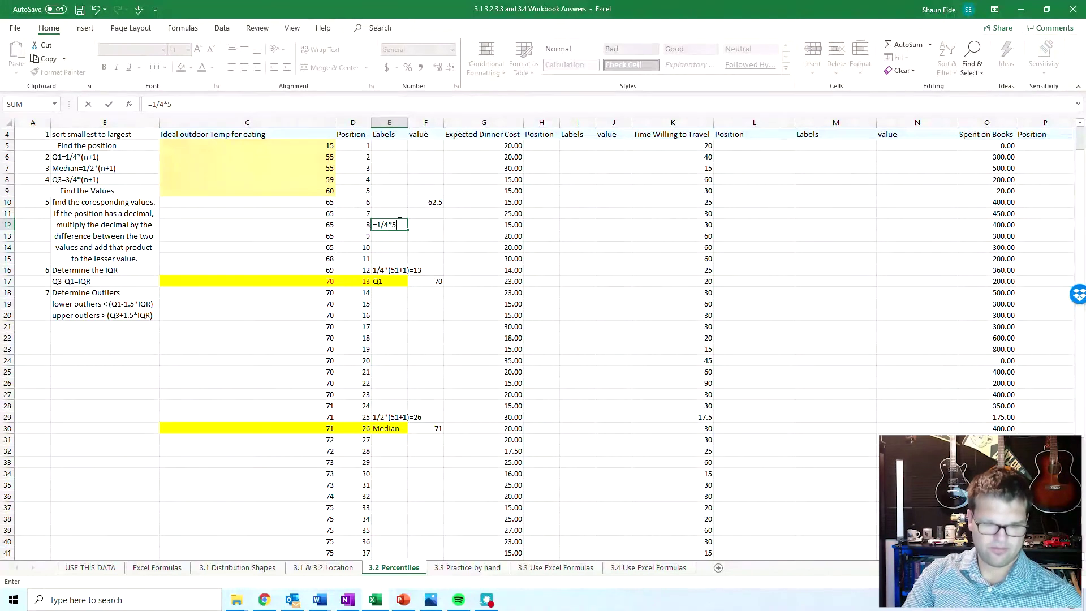
{"action": "type", "text": "2"}
{"action": "key", "text": "Return"}
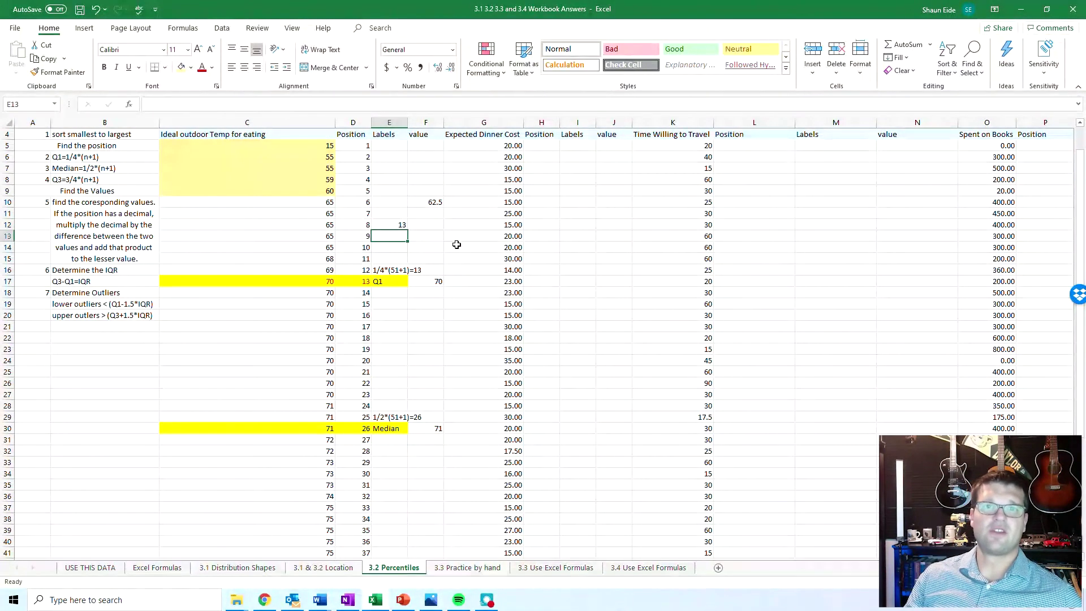
{"action": "left_click", "coordinate": [411, 225]}
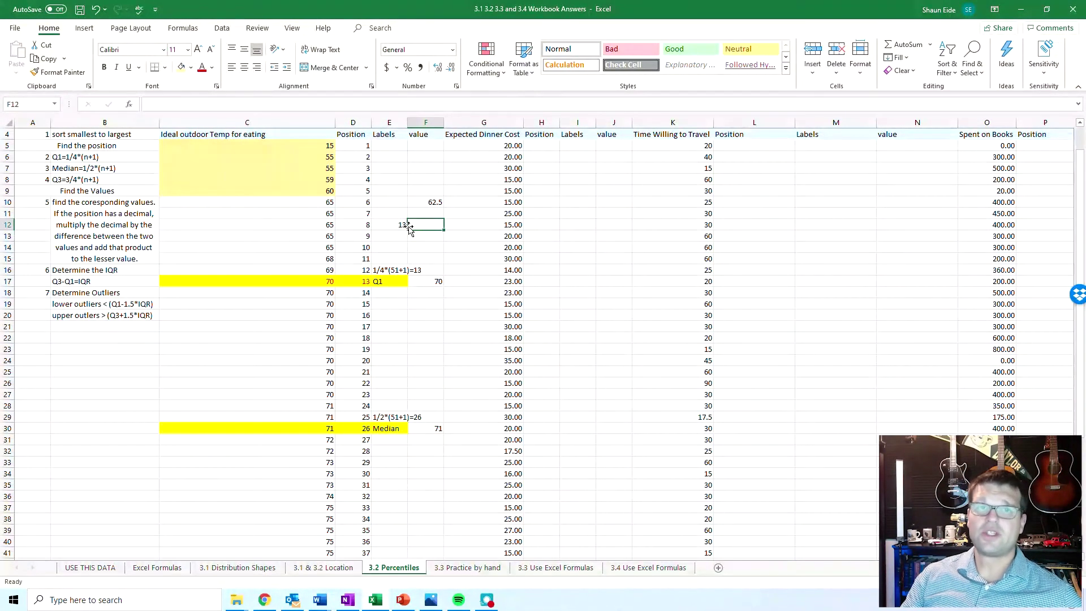
{"action": "key", "text": "Left"}
{"action": "key", "text": "Delete"}
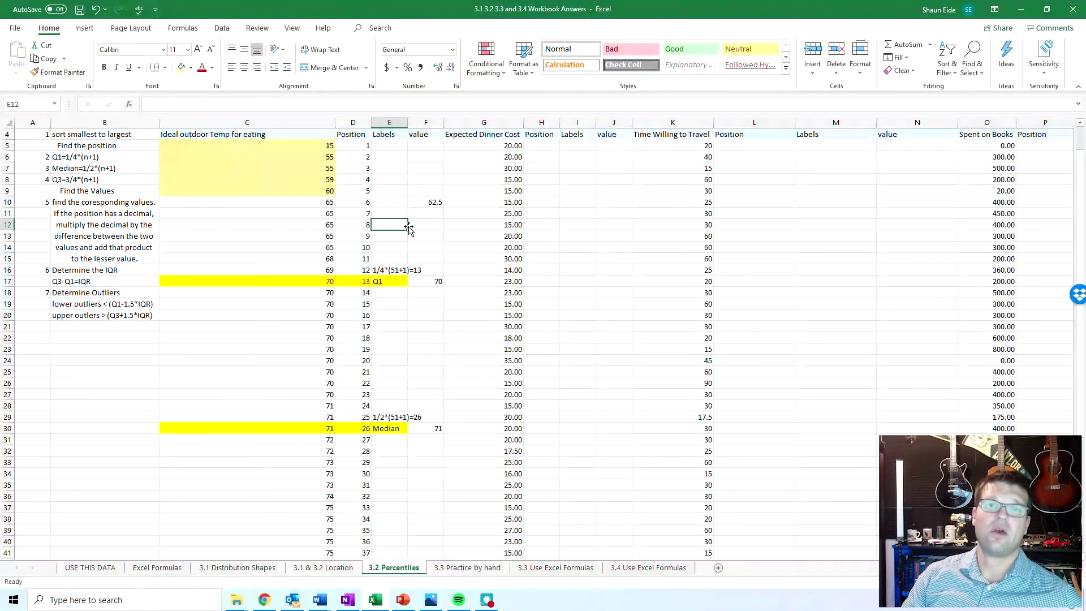
Step: Count the positions down to the highlighted Q1 row and examine its temperature, position, label and value
{"action": "left_click", "coordinate": [366, 281]}
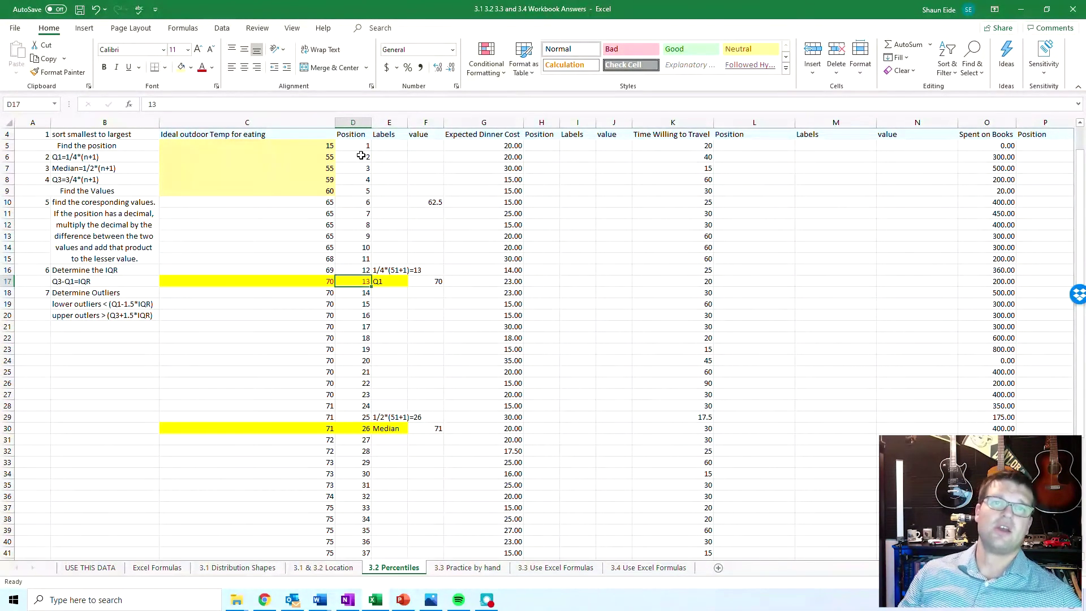
{"action": "left_click_drag", "start_coordinate": [361, 145], "coordinate": [359, 279]}
{"action": "left_click", "coordinate": [360, 279]}
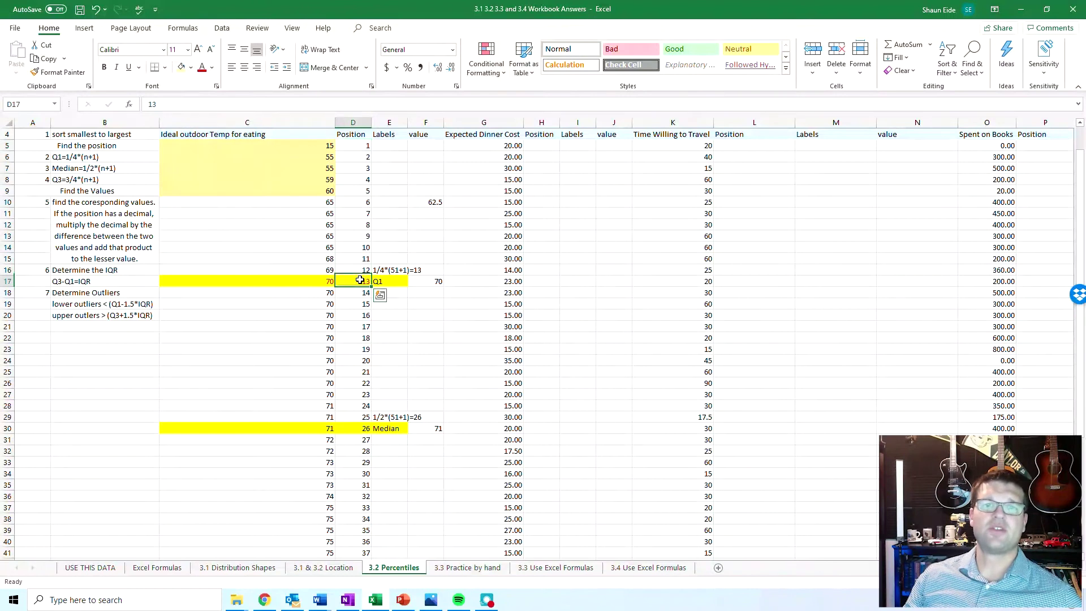
{"action": "left_click_drag", "start_coordinate": [432, 281], "coordinate": [298, 281]}
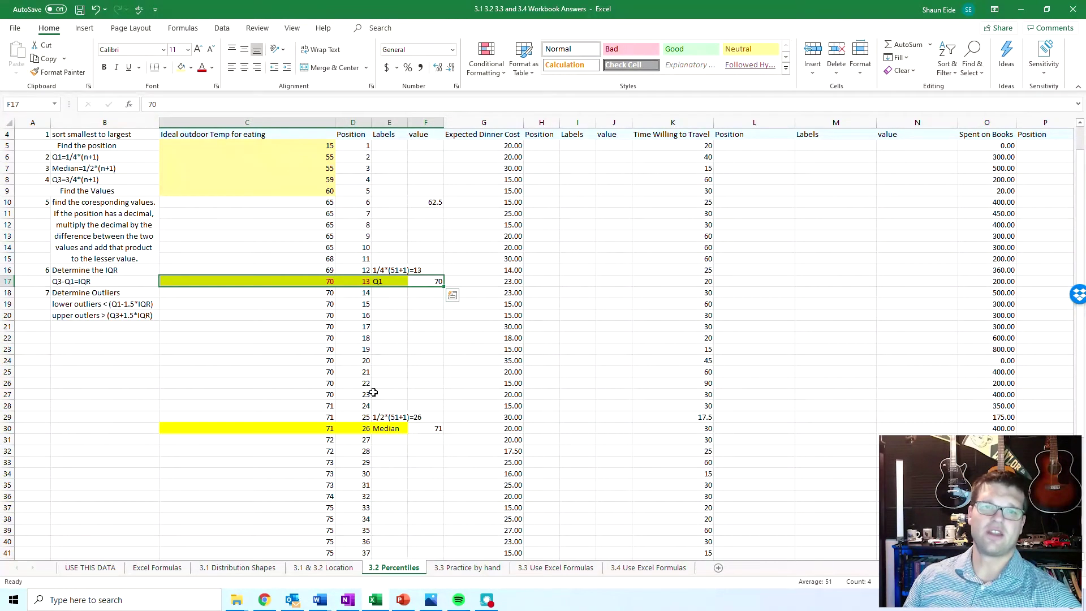
{"action": "left_click", "coordinate": [381, 280]}
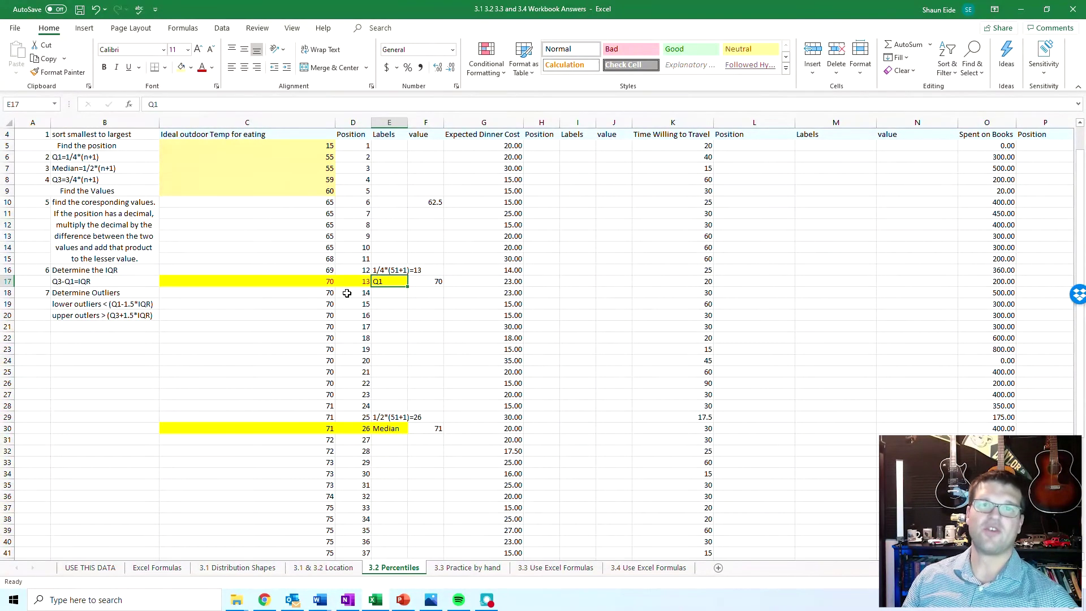
{"action": "left_click_drag", "start_coordinate": [316, 281], "coordinate": [356, 281]}
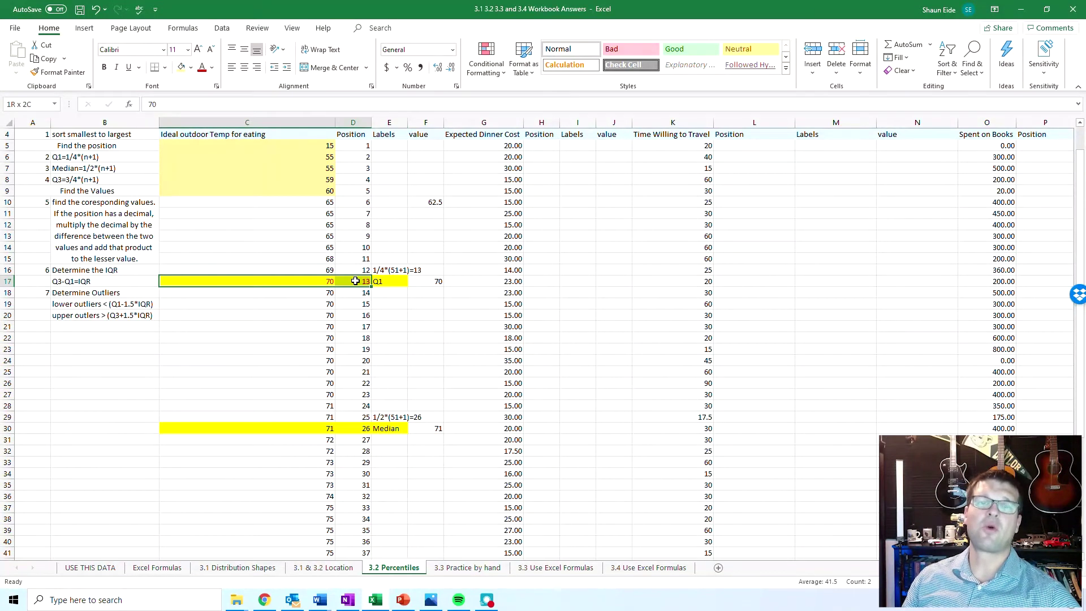
Step: Examine the highlighted Q1 row in C17:E17, matching its position and label to the outdoor temperature
{"action": "left_click", "coordinate": [358, 280]}
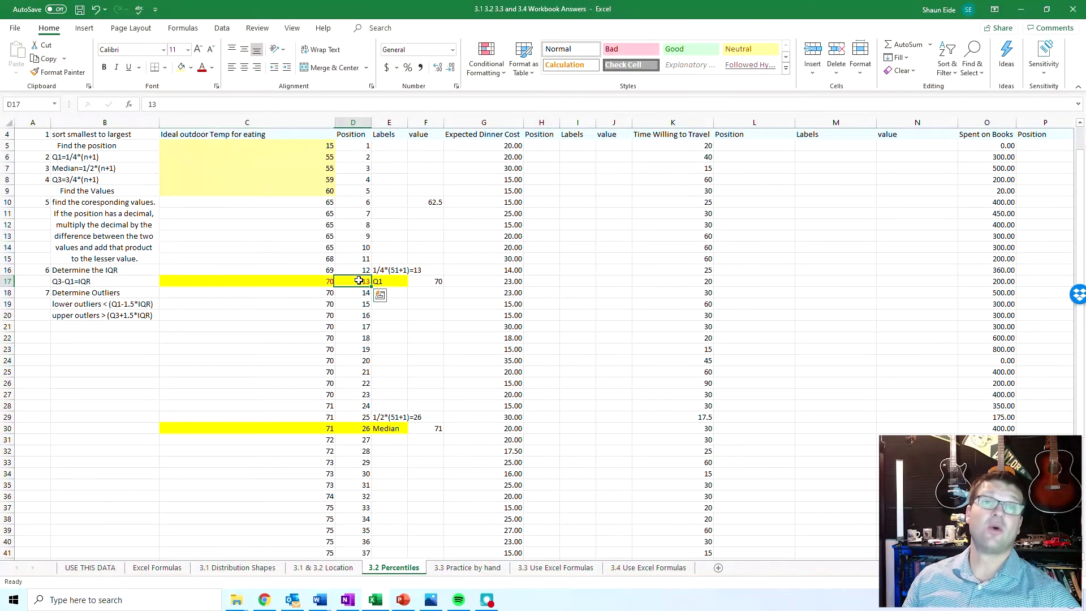
{"action": "left_click_drag", "start_coordinate": [346, 281], "coordinate": [329, 281]}
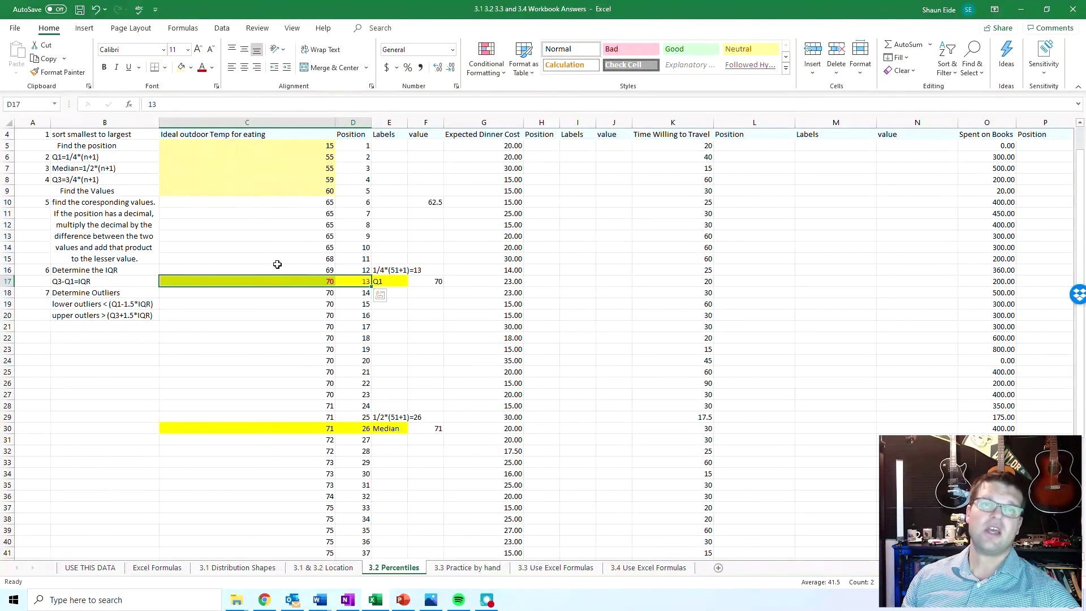
{"action": "left_click", "coordinate": [383, 282]}
{"action": "left_click_drag", "start_coordinate": [383, 282], "coordinate": [304, 281]}
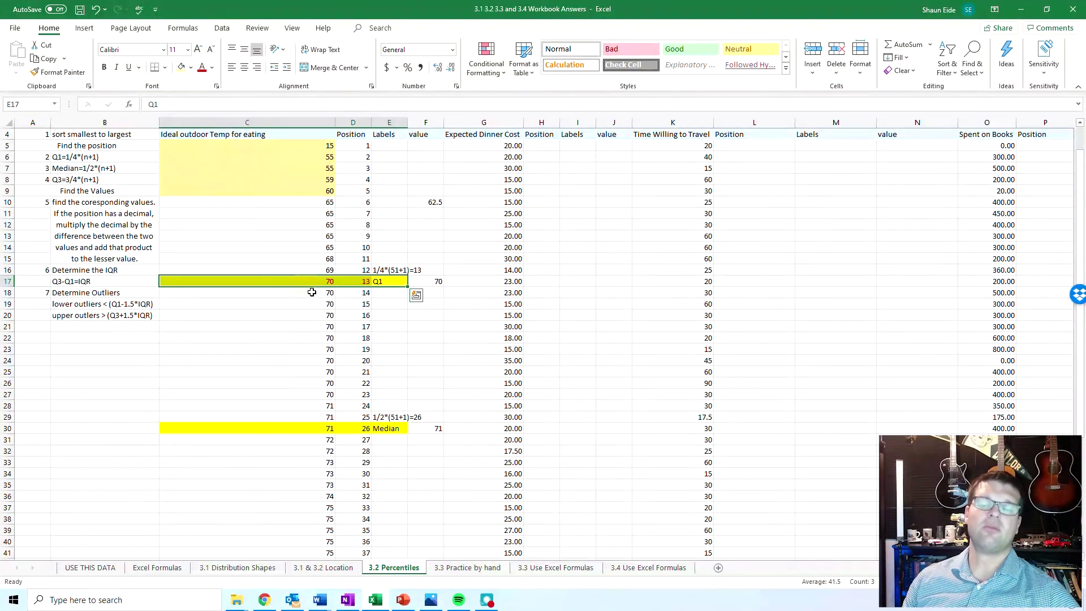
{"action": "left_click", "coordinate": [357, 281]}
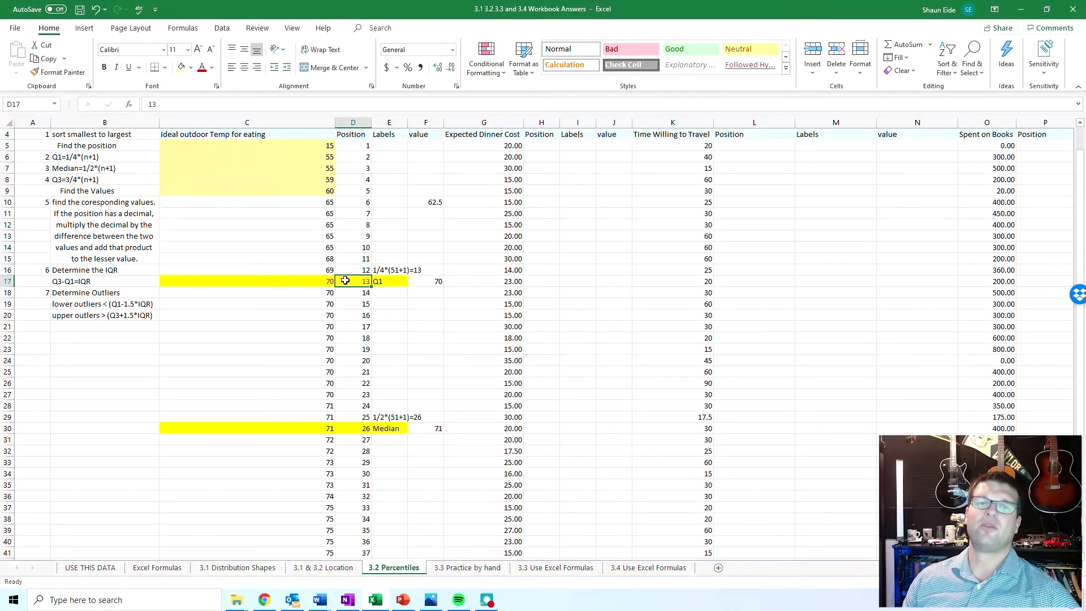
{"action": "left_click_drag", "start_coordinate": [308, 281], "coordinate": [397, 281]}
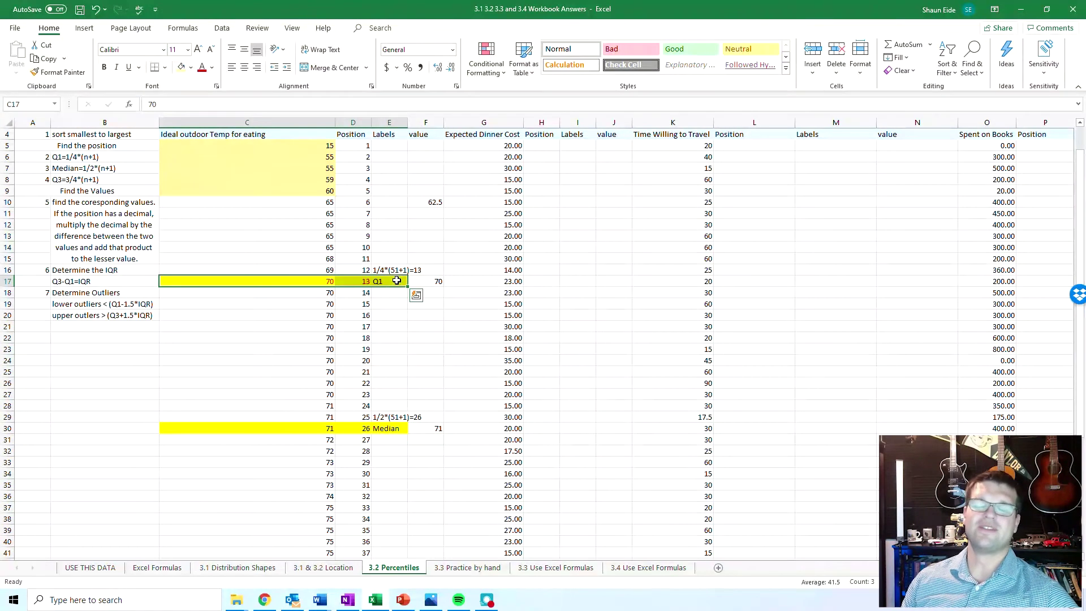
{"action": "left_click", "coordinate": [312, 315]}
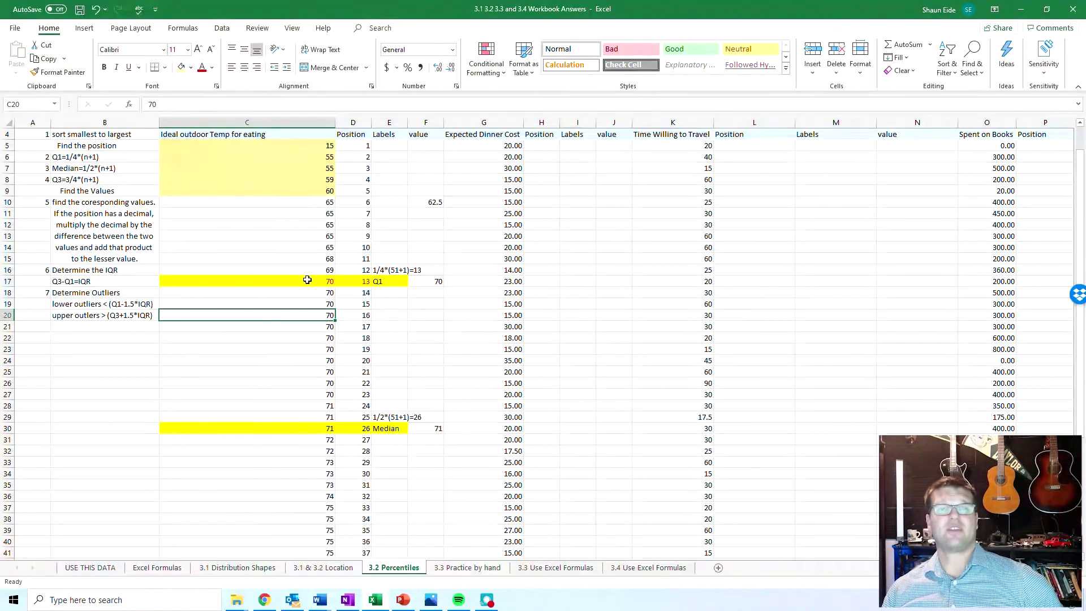
Step: Look over the temperature sections from Q1 to the Median, the Median to Q3, and Q3 onward
{"action": "left_click_drag", "start_coordinate": [307, 281], "coordinate": [391, 416]}
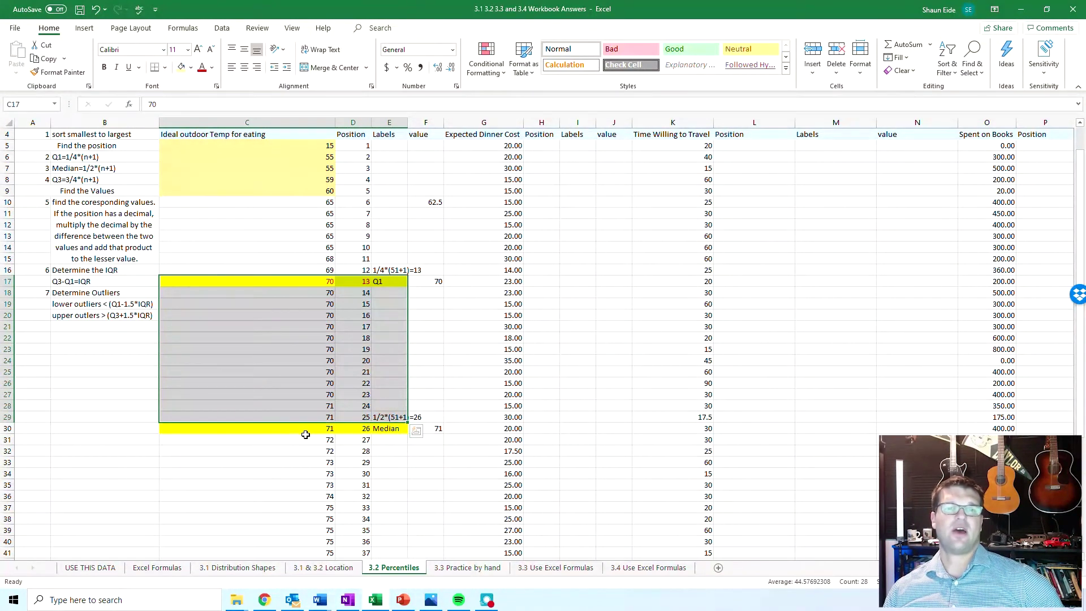
{"action": "left_click_drag", "start_coordinate": [296, 430], "coordinate": [380, 529]}
{"action": "scroll", "coordinate": [322, 541], "scroll_direction": "down", "scroll_amount": 2}
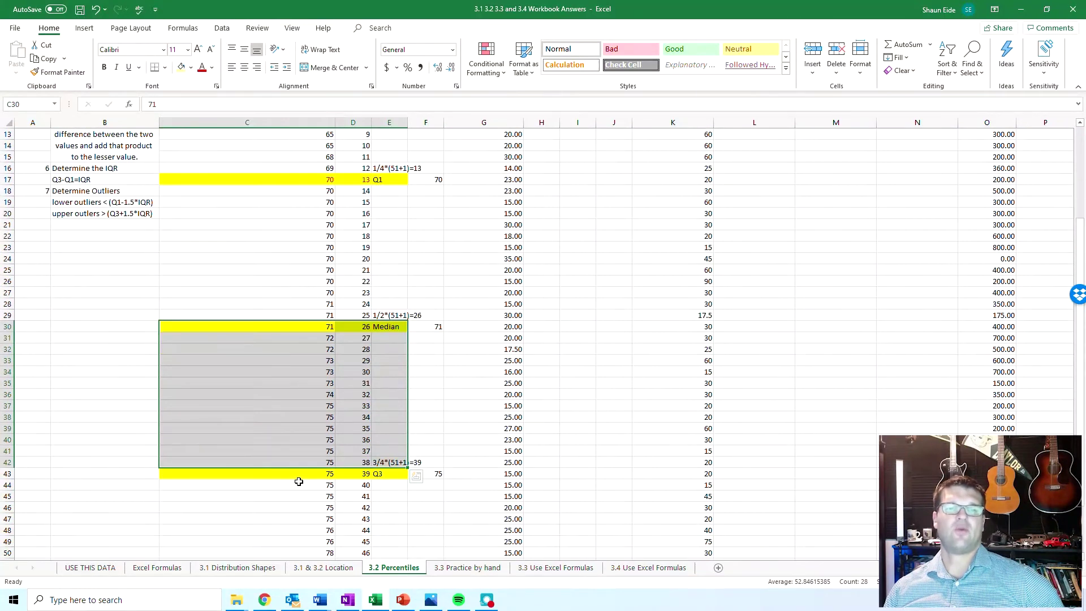
{"action": "left_click_drag", "start_coordinate": [298, 477], "coordinate": [400, 536]}
{"action": "left_click", "coordinate": [332, 403]}
{"action": "left_click", "coordinate": [384, 403]}
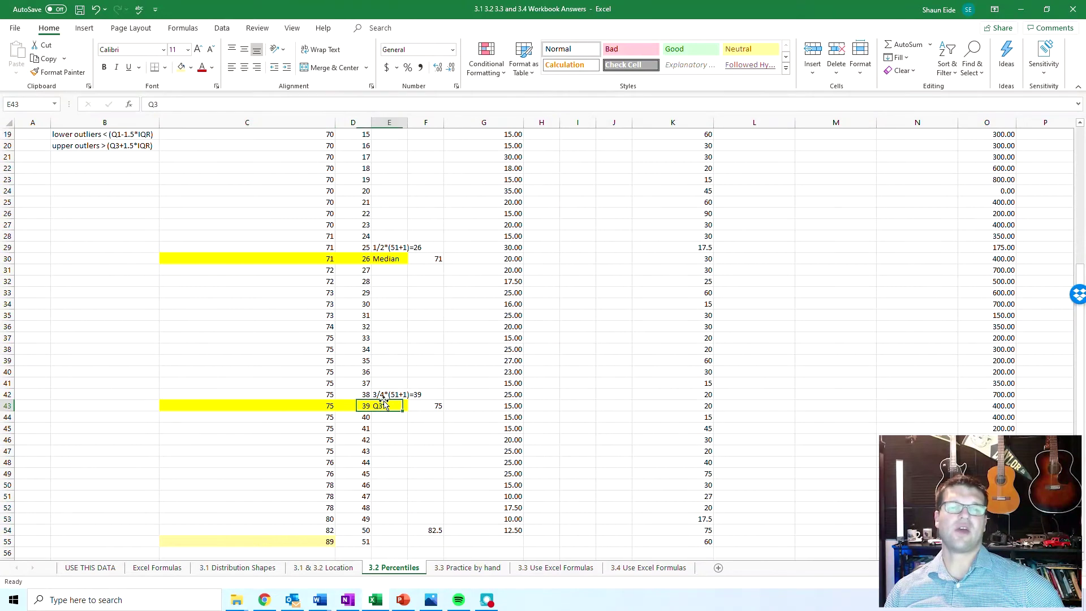
{"action": "left_click", "coordinate": [363, 404]}
{"action": "scroll", "coordinate": [304, 409], "scroll_direction": "up", "scroll_amount": 2}
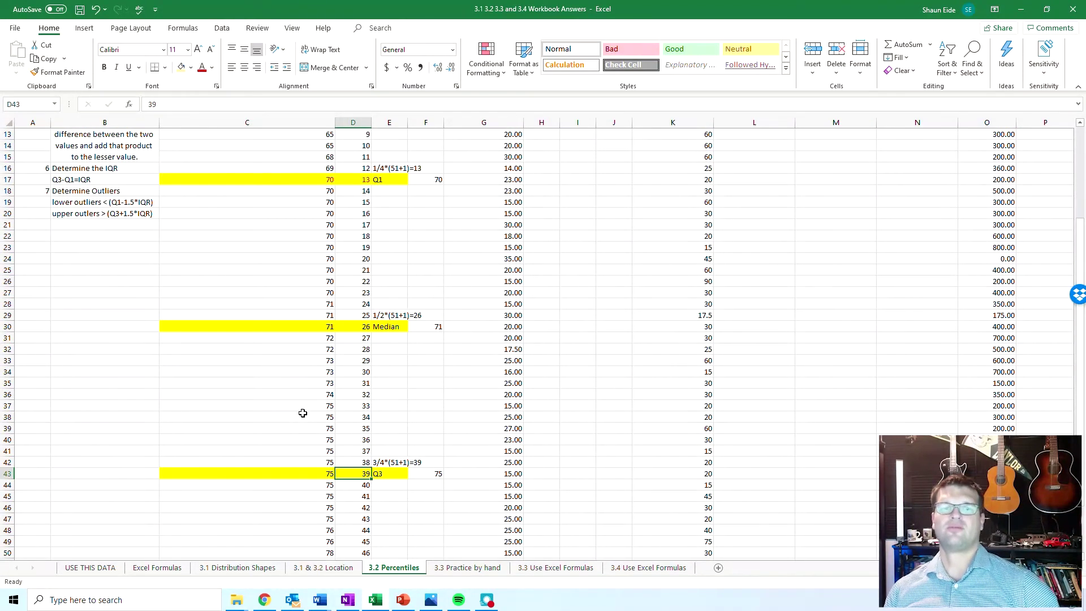
{"action": "scroll", "coordinate": [303, 413], "scroll_direction": "up", "scroll_amount": 4}
{"action": "left_click", "coordinate": [303, 413]}
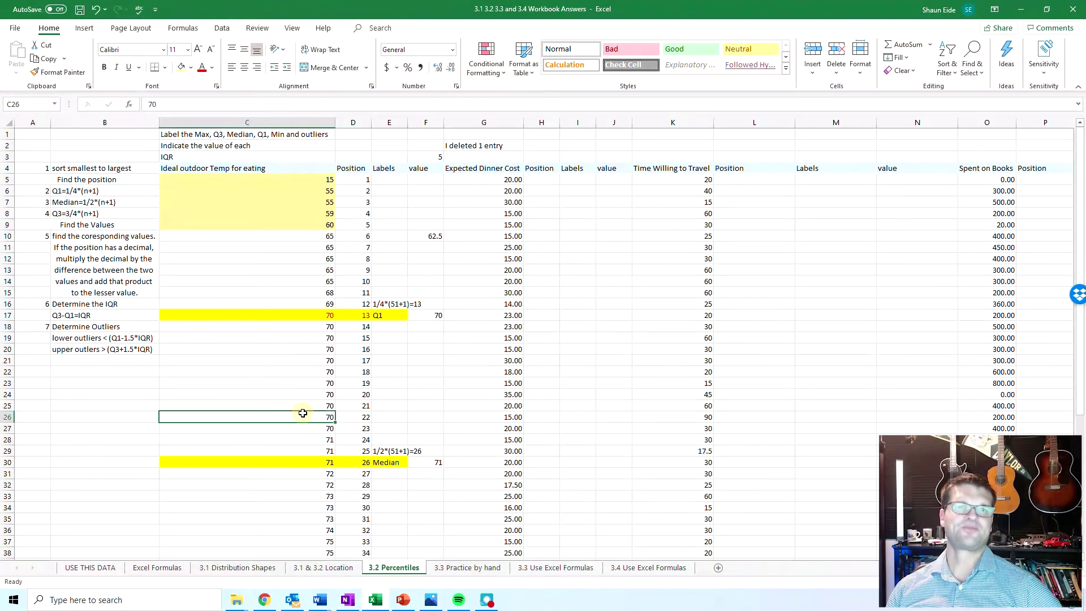
Step: Review the position formulas in B6:B8 and trace the Median calculation to its position and temperature in row 30
{"action": "left_click", "coordinate": [97, 213]}
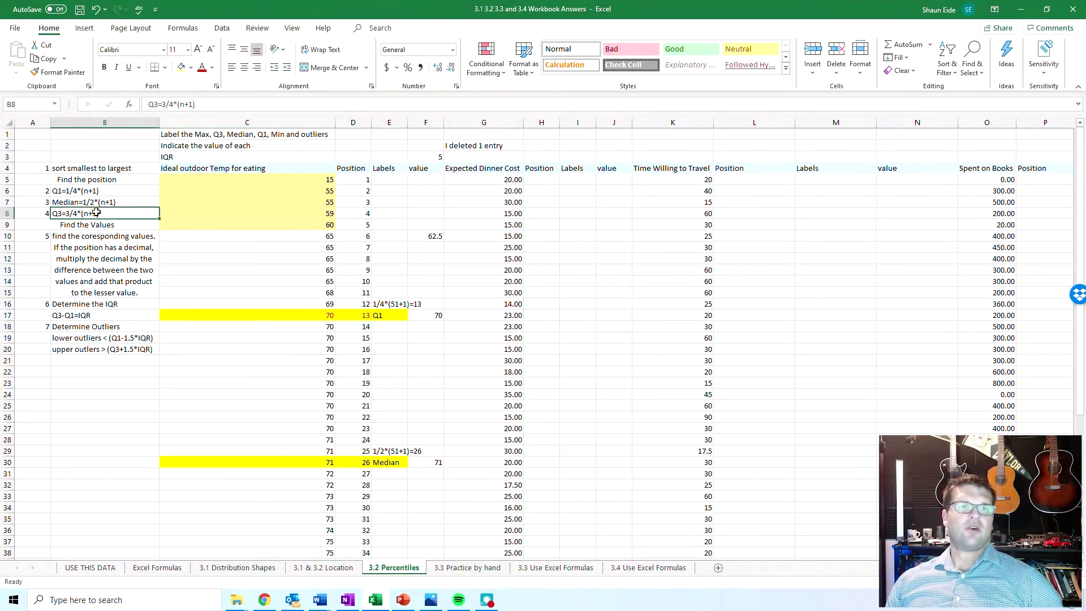
{"action": "left_click", "coordinate": [101, 203]}
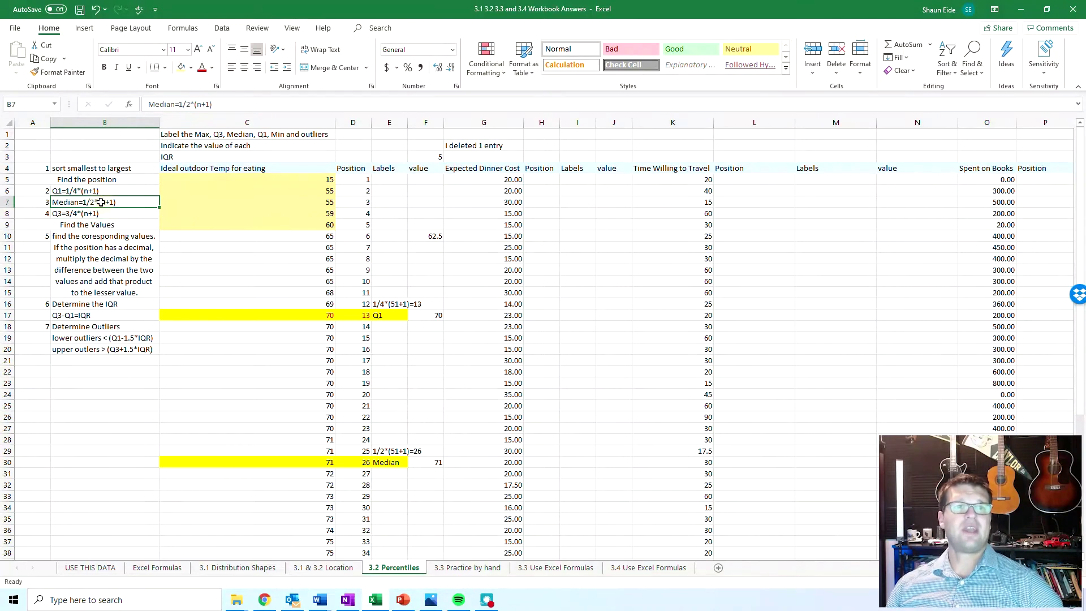
{"action": "left_click_drag", "start_coordinate": [90, 194], "coordinate": [89, 215]}
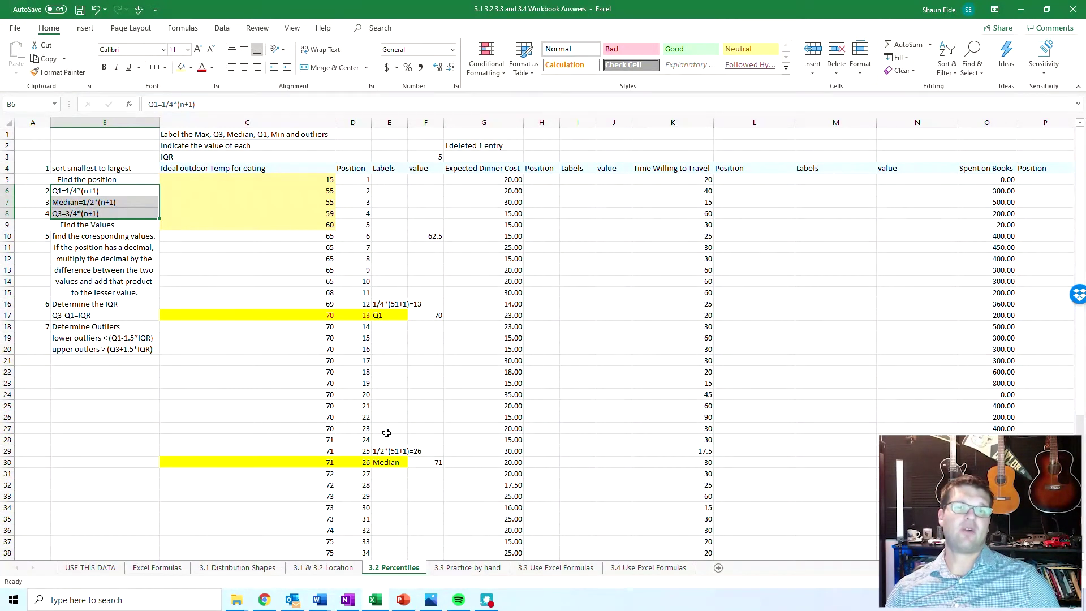
{"action": "left_click", "coordinate": [413, 451]}
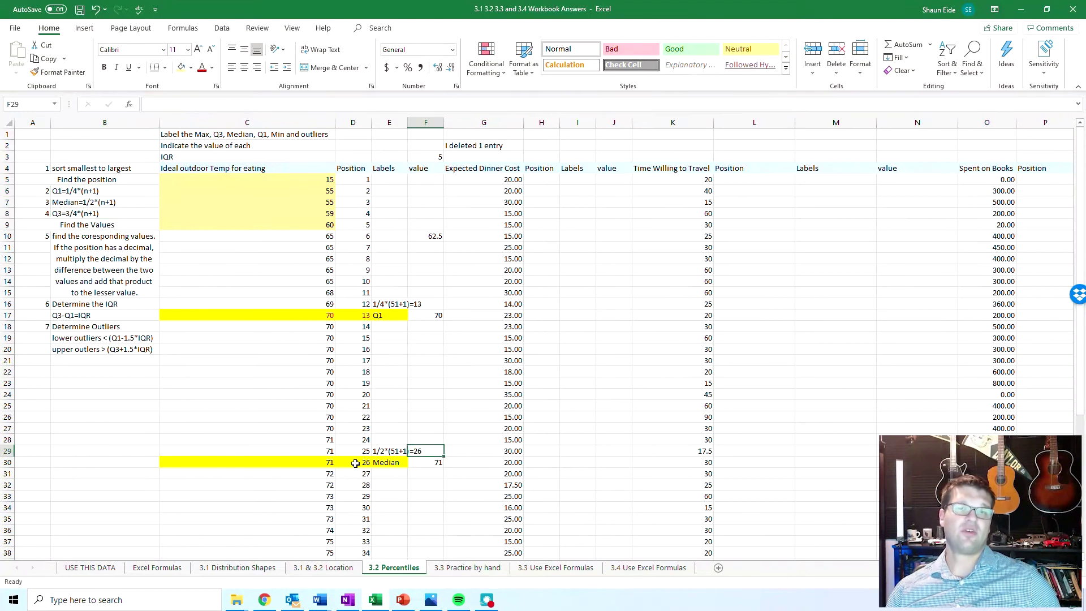
{"action": "left_click", "coordinate": [379, 450]}
{"action": "left_click", "coordinate": [365, 475]}
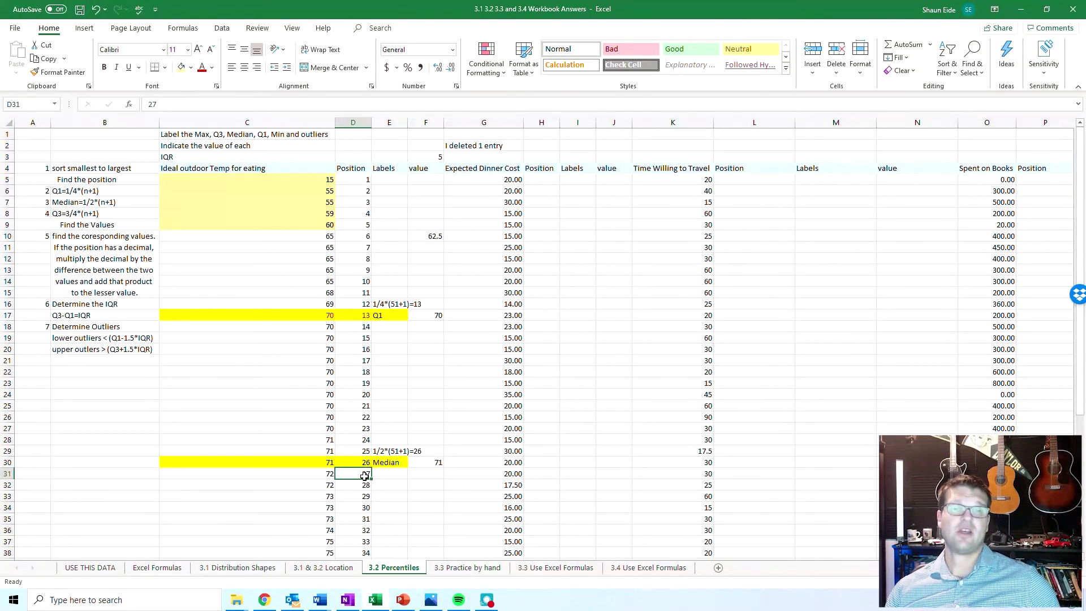
{"action": "left_click", "coordinate": [362, 464]}
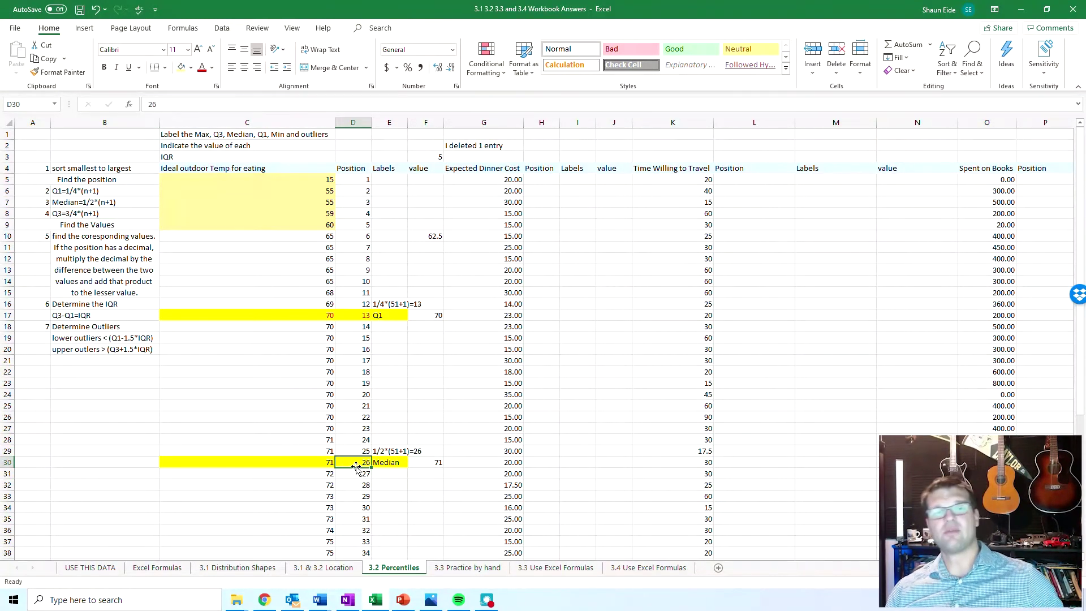
{"action": "left_click", "coordinate": [321, 465]}
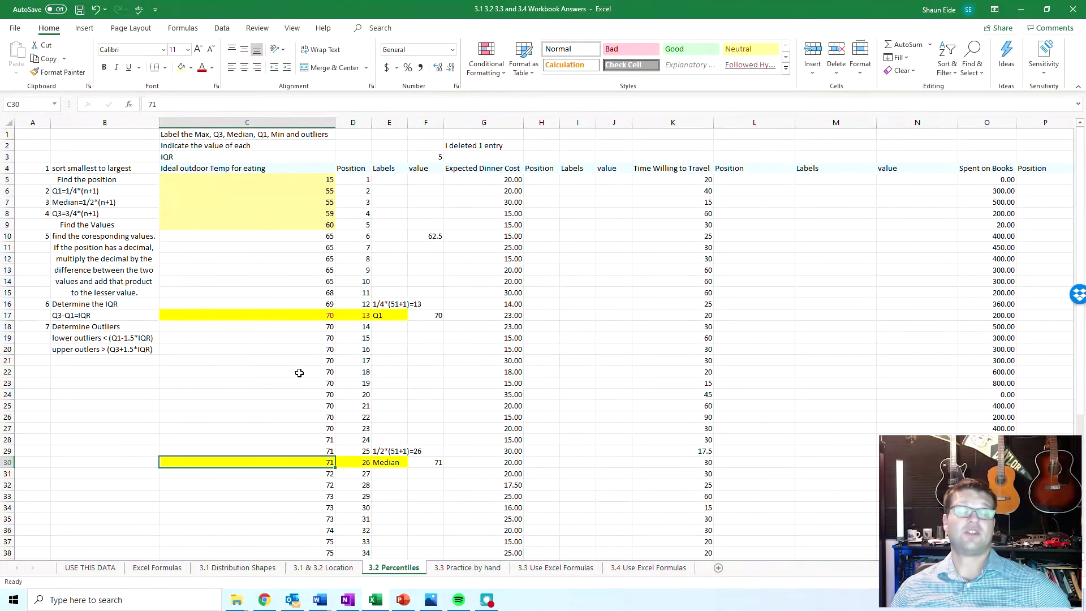
Step: Examine the Median row in C30:E30 and compare its temperature with the two entries above it in C28:C29
{"action": "scroll", "coordinate": [300, 380], "scroll_direction": "down", "scroll_amount": 3}
{"action": "scroll", "coordinate": [325, 447], "scroll_direction": "up", "scroll_amount": 2}
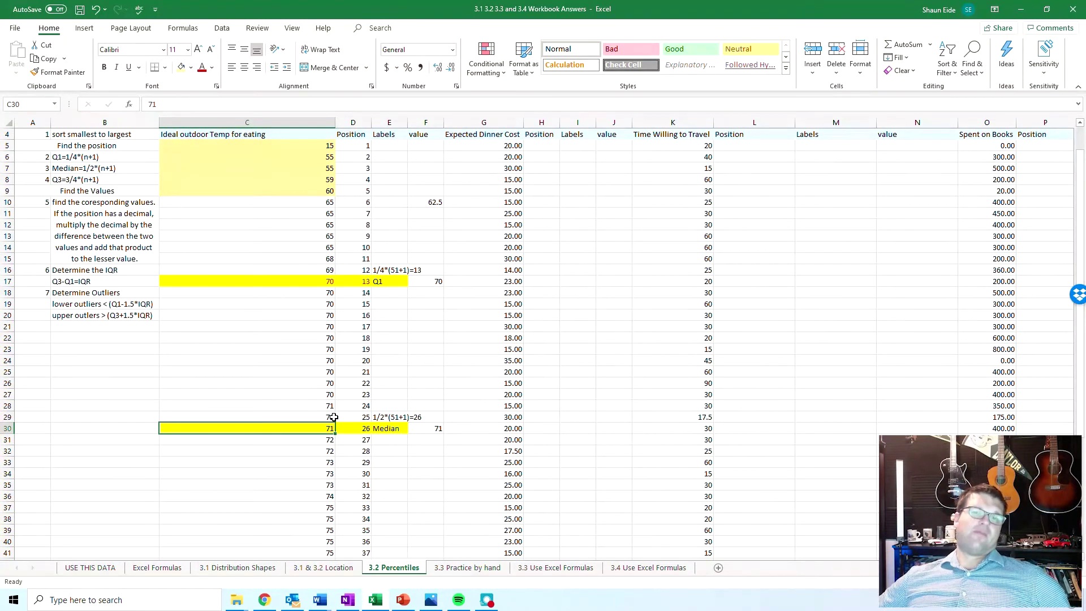
{"action": "left_click_drag", "start_coordinate": [332, 424], "coordinate": [390, 428]}
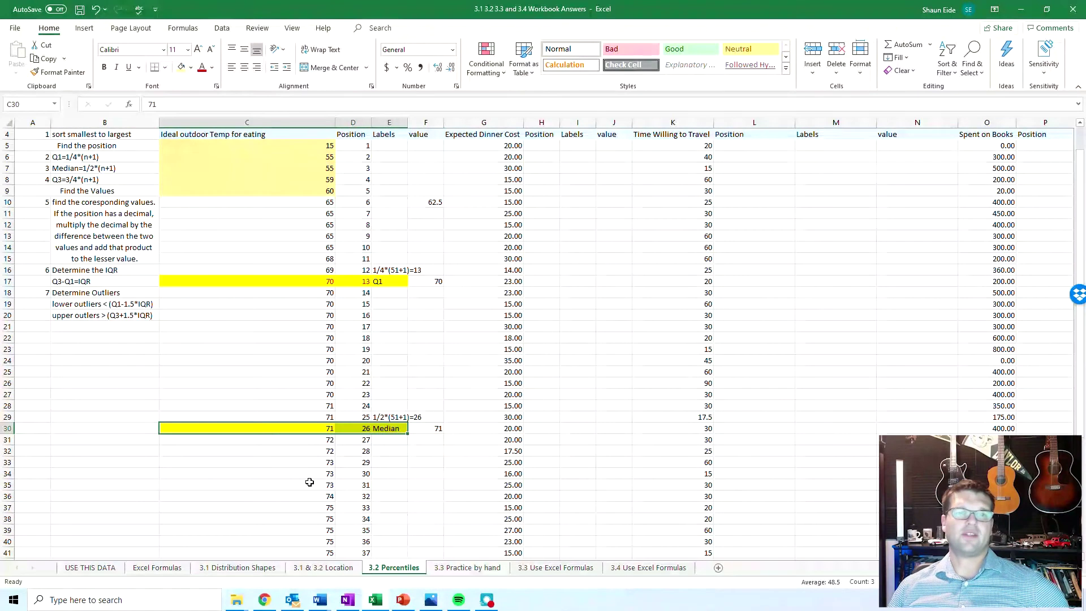
{"action": "scroll", "coordinate": [310, 482], "scroll_direction": "down", "scroll_amount": 4}
{"action": "scroll", "coordinate": [289, 453], "scroll_direction": "up", "scroll_amount": 2}
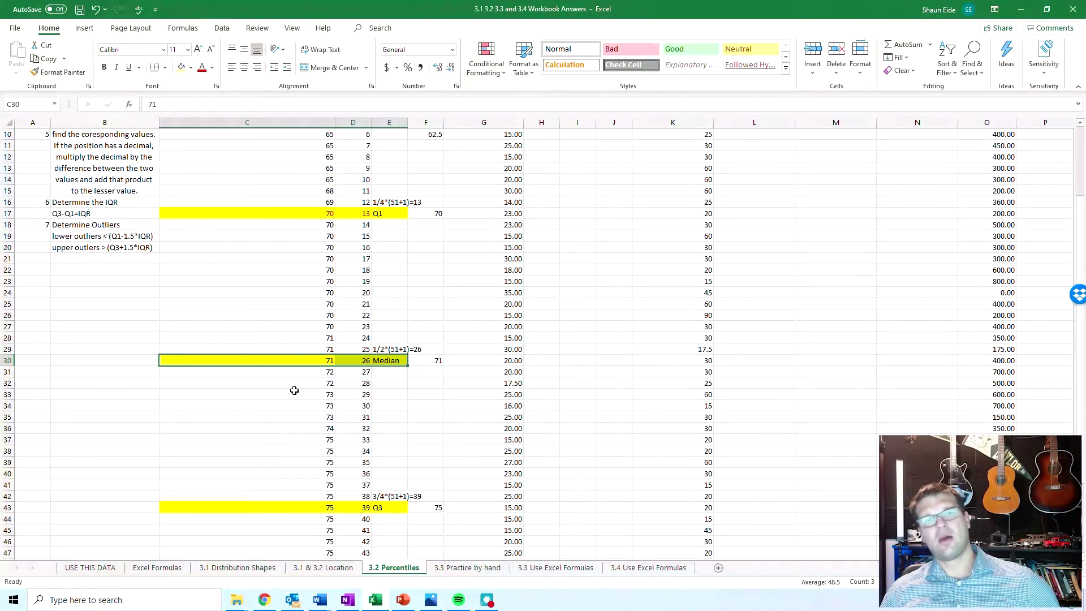
{"action": "left_click_drag", "start_coordinate": [323, 338], "coordinate": [320, 361]}
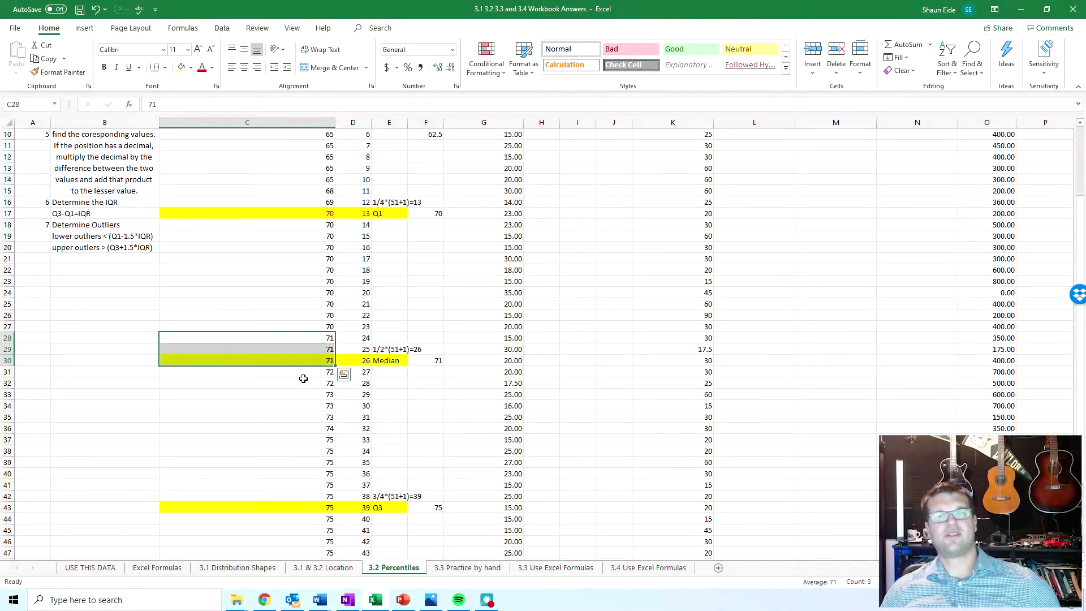
{"action": "left_click", "coordinate": [282, 422]}
{"action": "scroll", "coordinate": [77, 206], "scroll_direction": "up", "scroll_amount": 2}
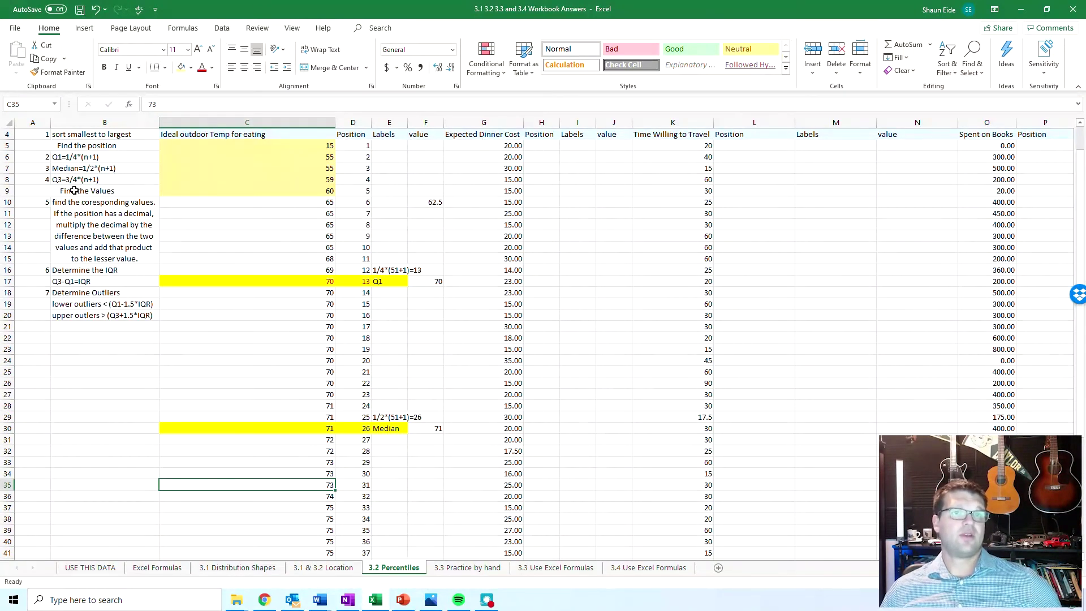
Step: Follow the positions below the Median down to Q3 and check the Q3 calculation against the position and temperature in row 43
{"action": "scroll", "coordinate": [97, 213], "scroll_direction": "down", "scroll_amount": 3}
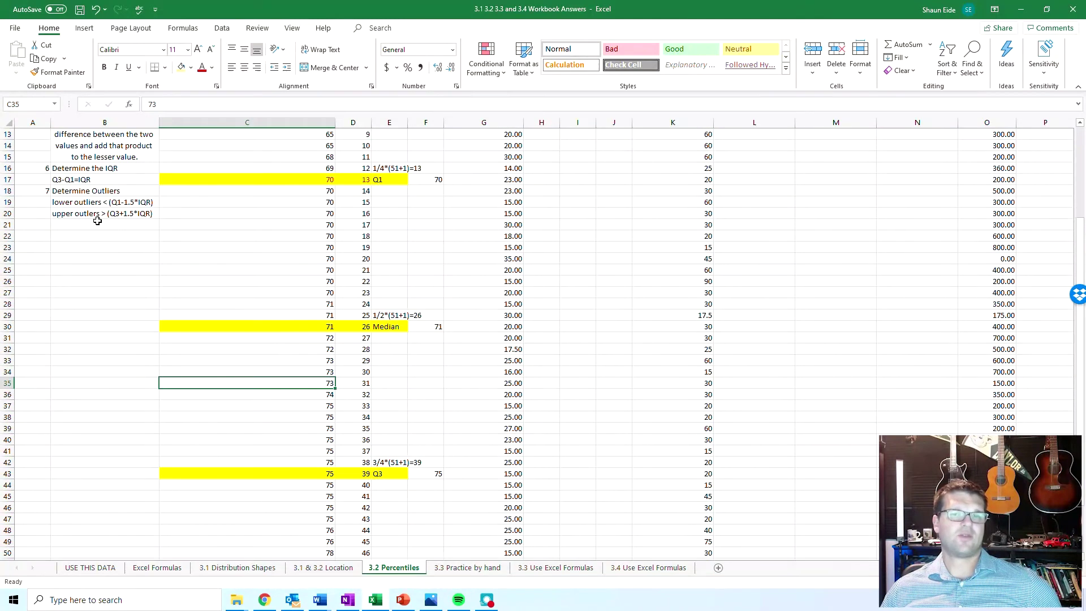
{"action": "left_click", "coordinate": [290, 345]}
{"action": "left_click_drag", "start_coordinate": [291, 345], "coordinate": [339, 482]}
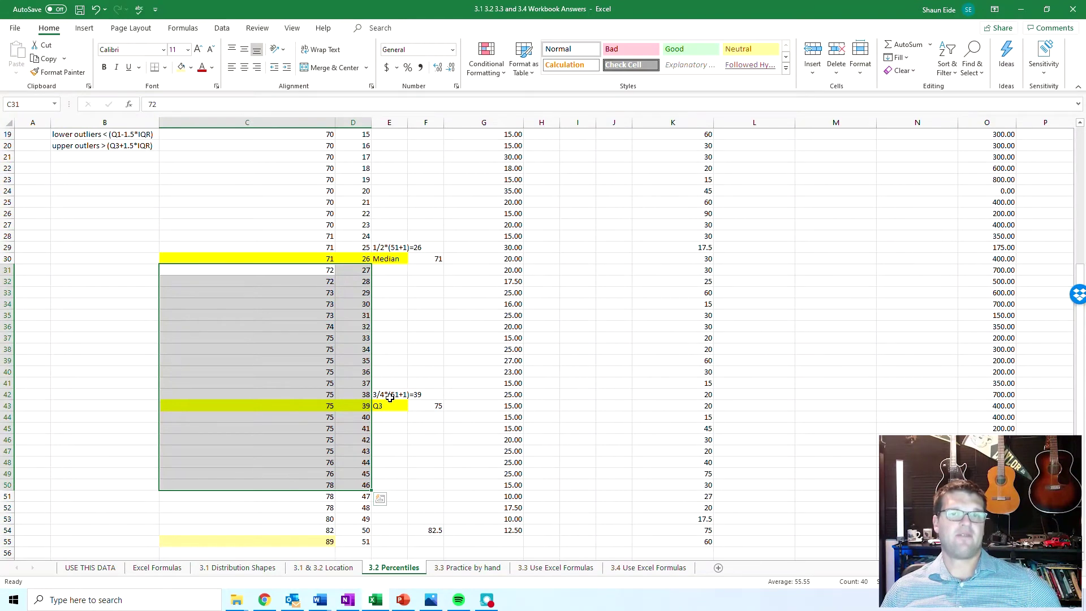
{"action": "left_click", "coordinate": [421, 395]}
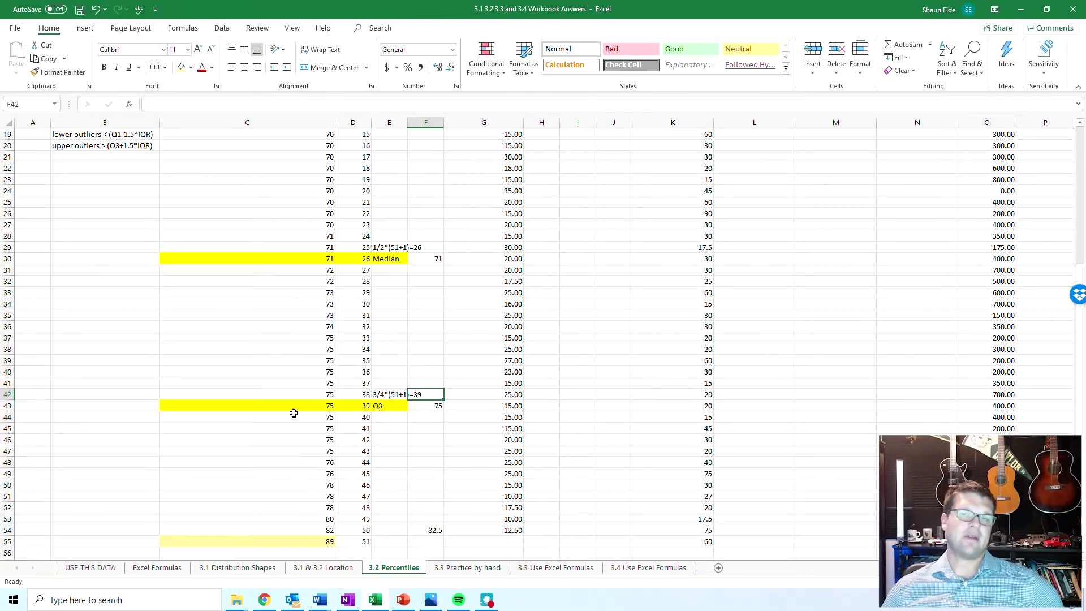
{"action": "left_click_drag", "start_coordinate": [346, 405], "coordinate": [353, 418]}
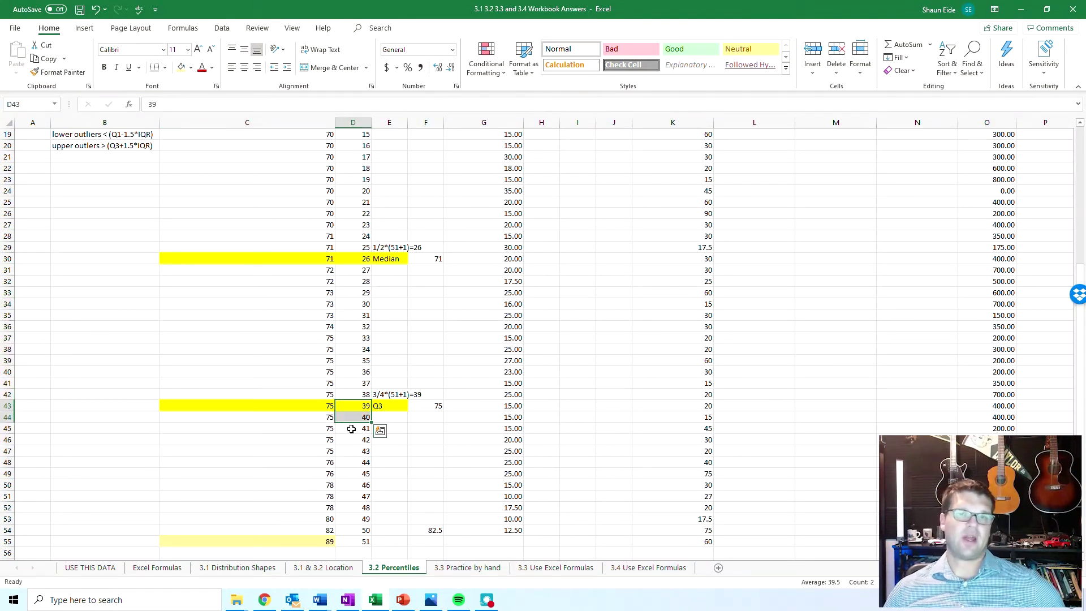
{"action": "left_click", "coordinate": [328, 408]}
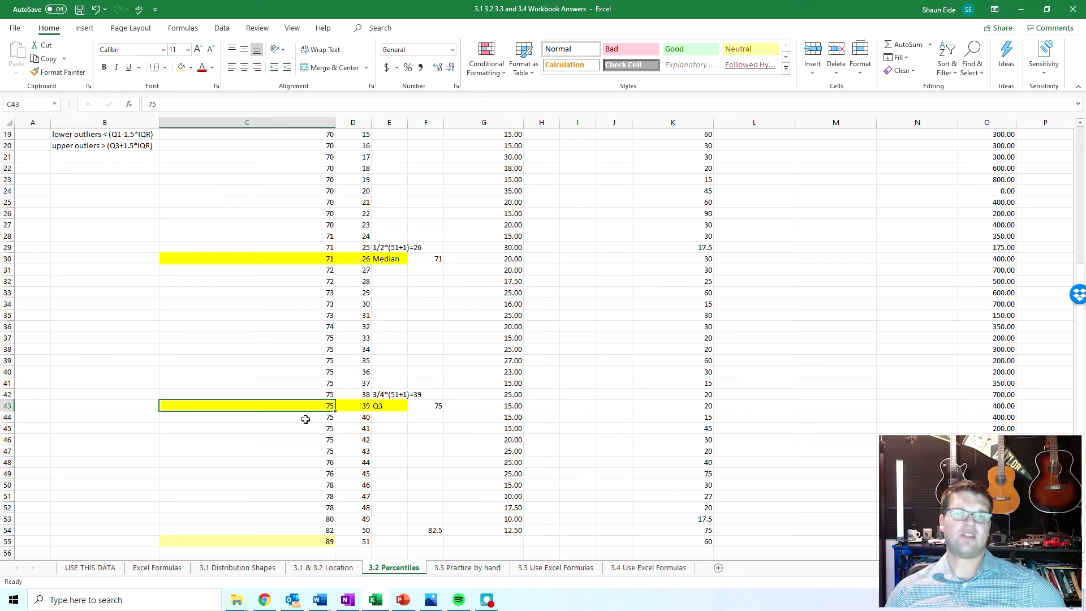
Step: Examine the outdoor temperatures from the Q3 row through the end of the data in C43:C55
{"action": "scroll", "coordinate": [305, 420], "scroll_direction": "down", "scroll_amount": 1}
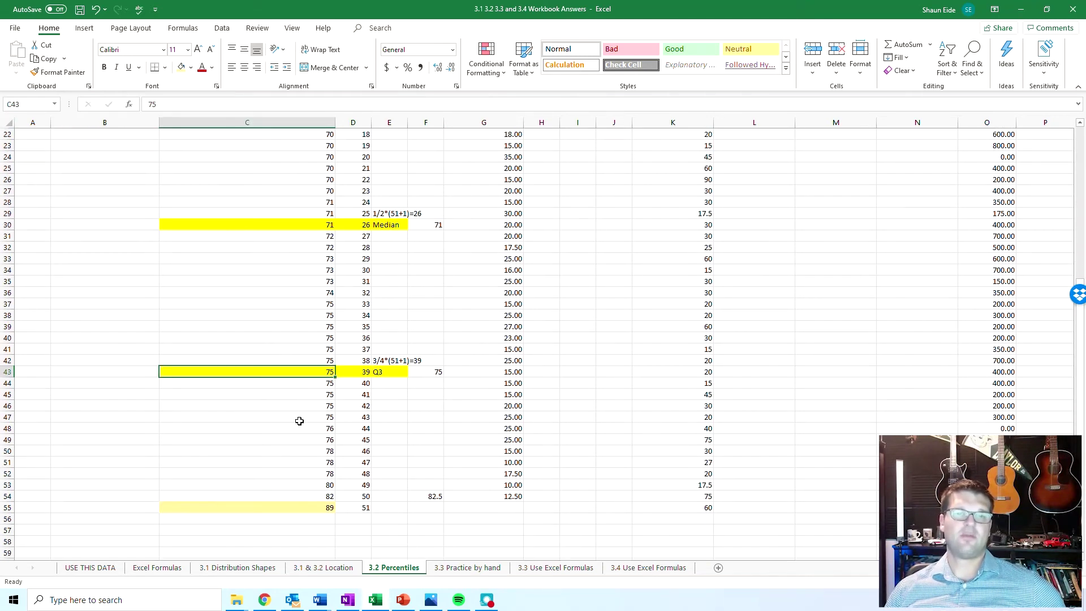
{"action": "left_click_drag", "start_coordinate": [308, 372], "coordinate": [328, 506]}
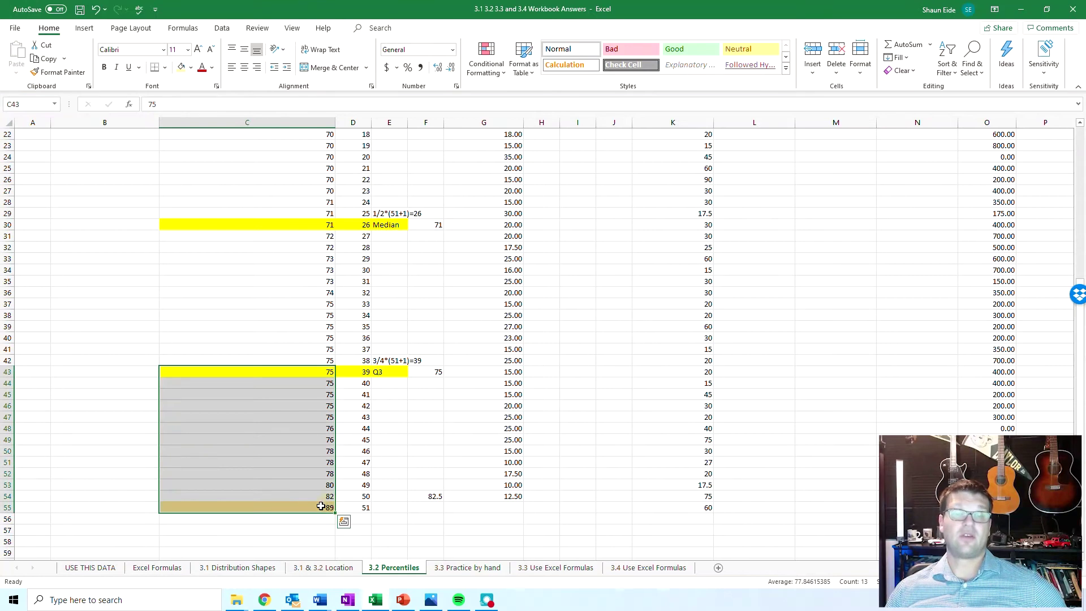
{"action": "left_click_drag", "start_coordinate": [130, 383], "coordinate": [130, 509]}
{"action": "left_click", "coordinate": [186, 383]}
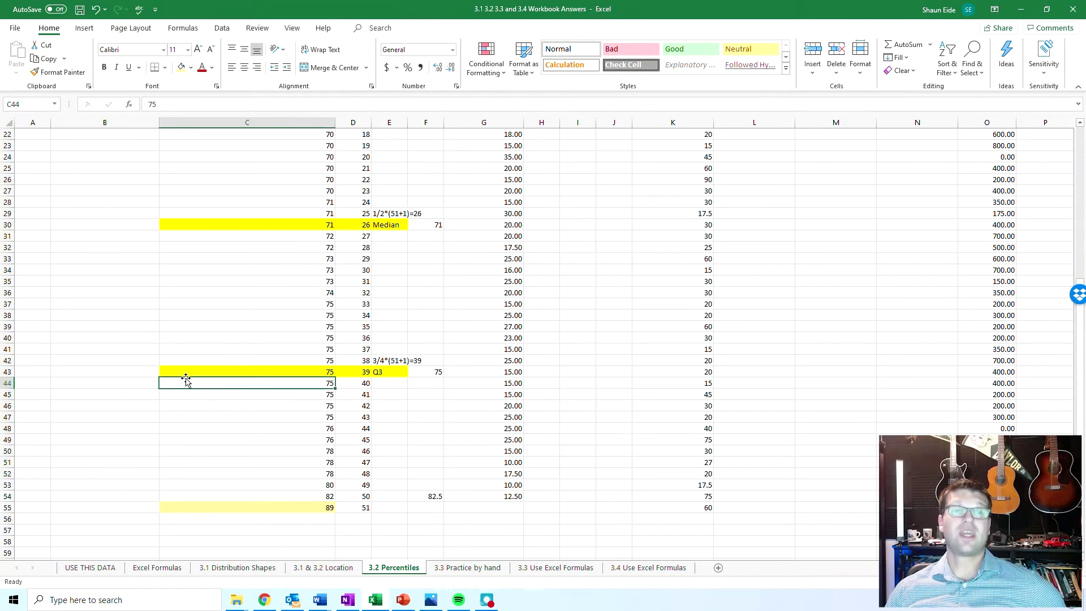
Step: Return to the instructions and check the Median and Q1 positions in D30 and D17 for decimals
{"action": "scroll", "coordinate": [120, 379], "scroll_direction": "up", "scroll_amount": 5}
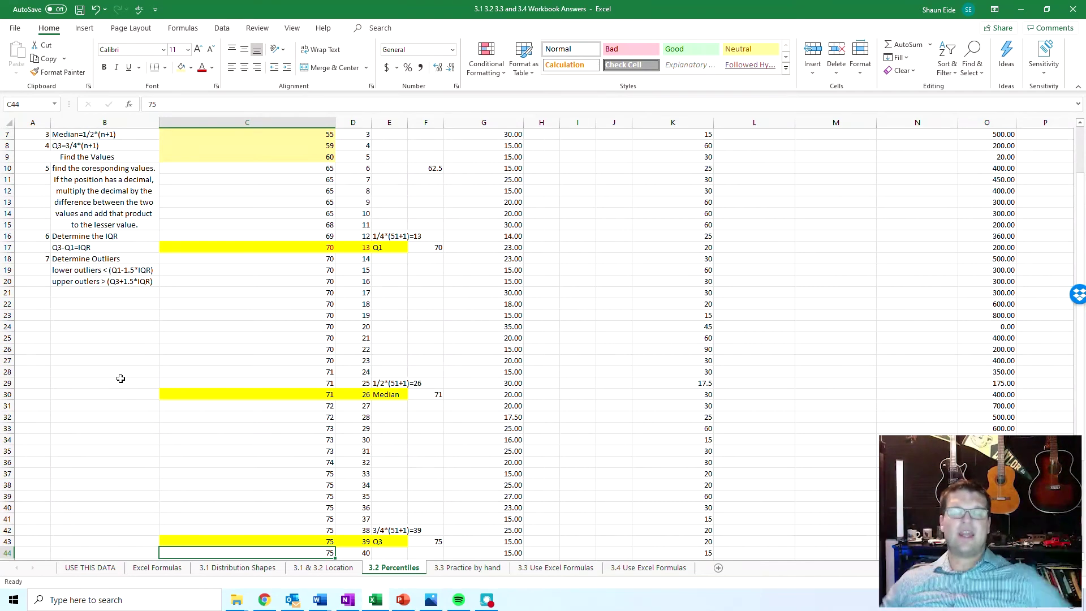
{"action": "scroll", "coordinate": [170, 339], "scroll_direction": "up", "scroll_amount": 2}
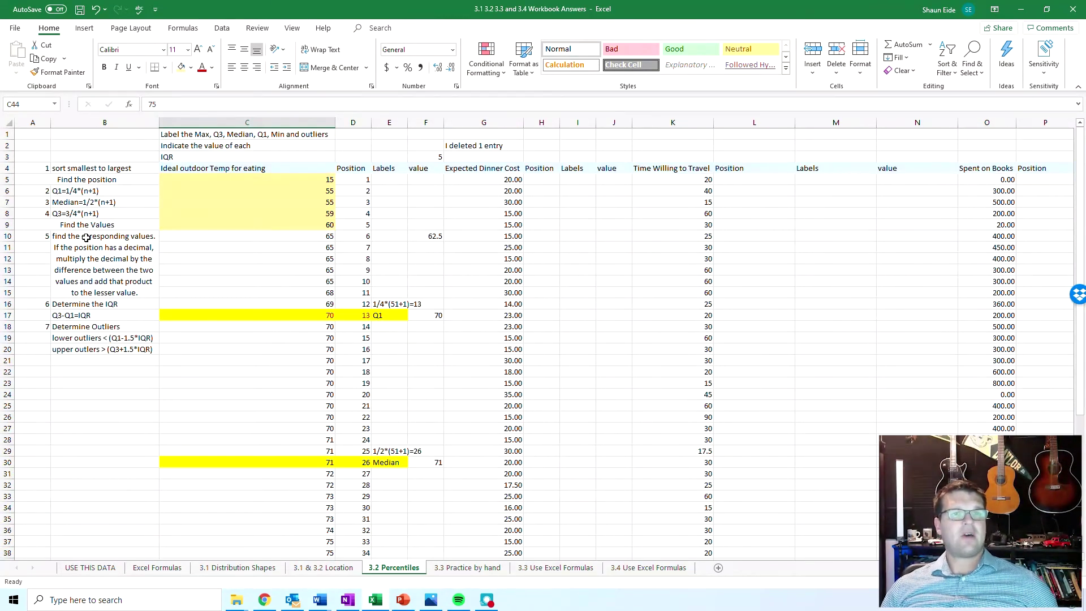
{"action": "left_click", "coordinate": [362, 462]}
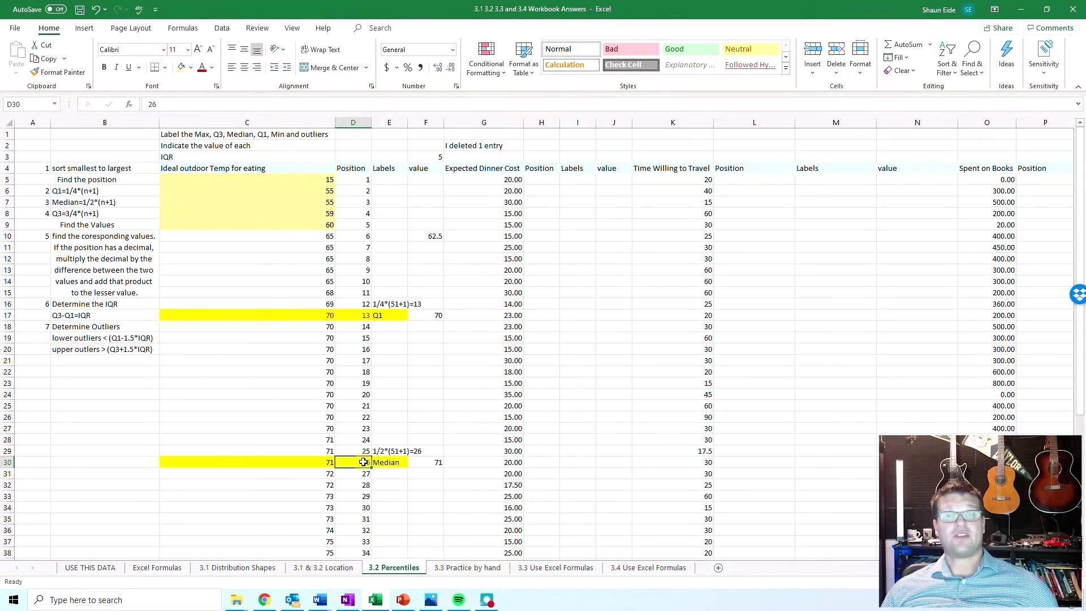
{"action": "left_click", "coordinate": [361, 315]}
{"action": "scroll", "coordinate": [360, 350], "scroll_direction": "down", "scroll_amount": 1}
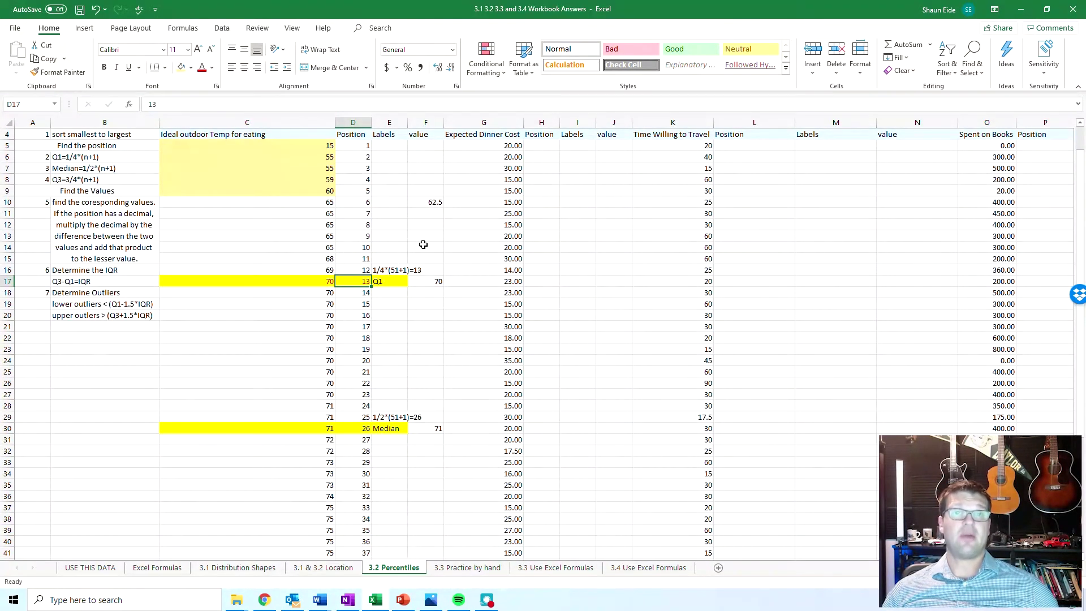
Step: Check the Q1 value in F17 against the IQR and outlier instructions in B16:B20
{"action": "left_click", "coordinate": [426, 281]}
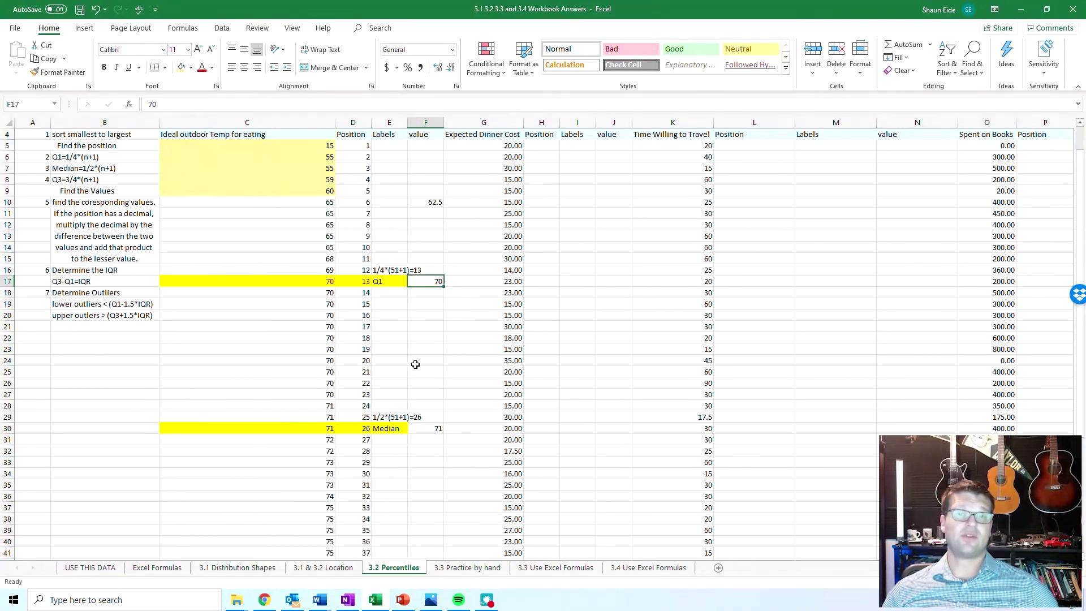
{"action": "scroll", "coordinate": [419, 374], "scroll_direction": "down", "scroll_amount": 4}
{"action": "scroll", "coordinate": [416, 381], "scroll_direction": "up", "scroll_amount": 4}
{"action": "scroll", "coordinate": [414, 383], "scroll_direction": "up", "scroll_amount": 1}
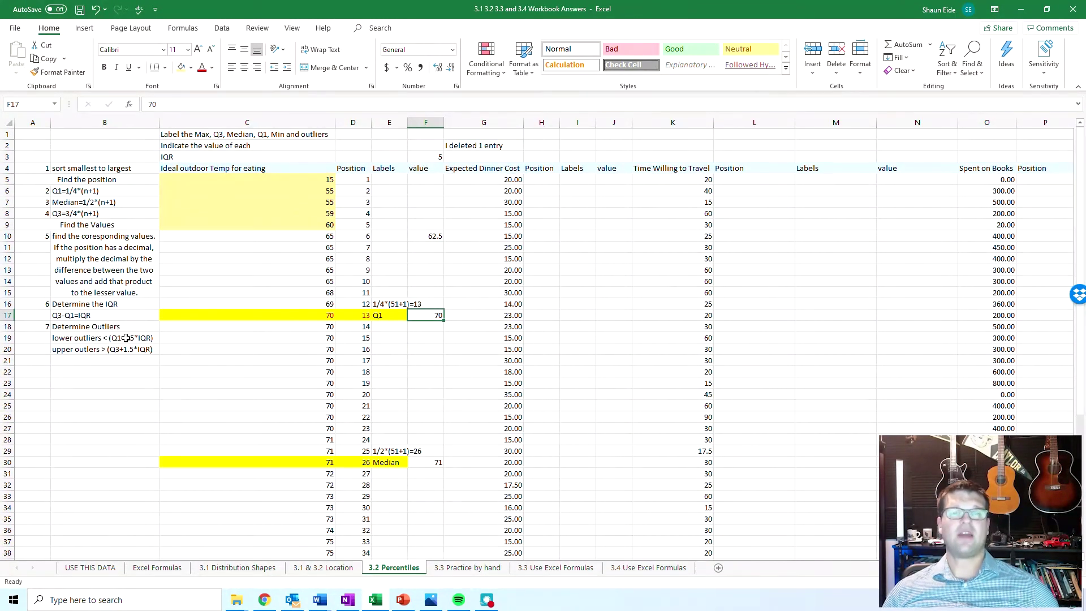
{"action": "scroll", "coordinate": [133, 342], "scroll_direction": "down", "scroll_amount": 3}
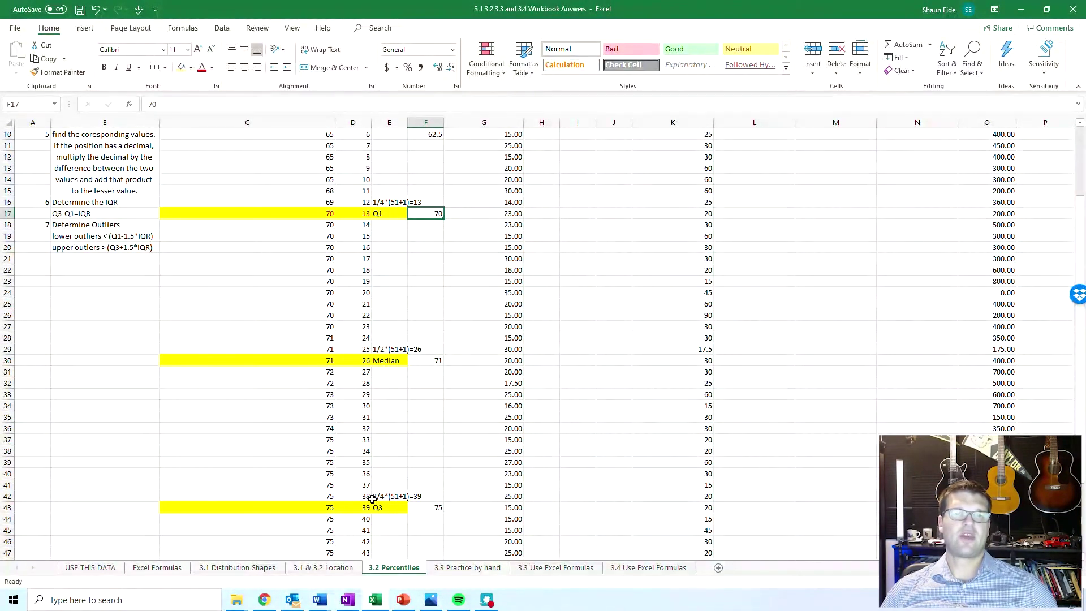
Step: Compare the Q3 temperature in C43 with the Q1 temperature in C17, and check the IQR formula in F3
{"action": "left_click", "coordinate": [311, 508]}
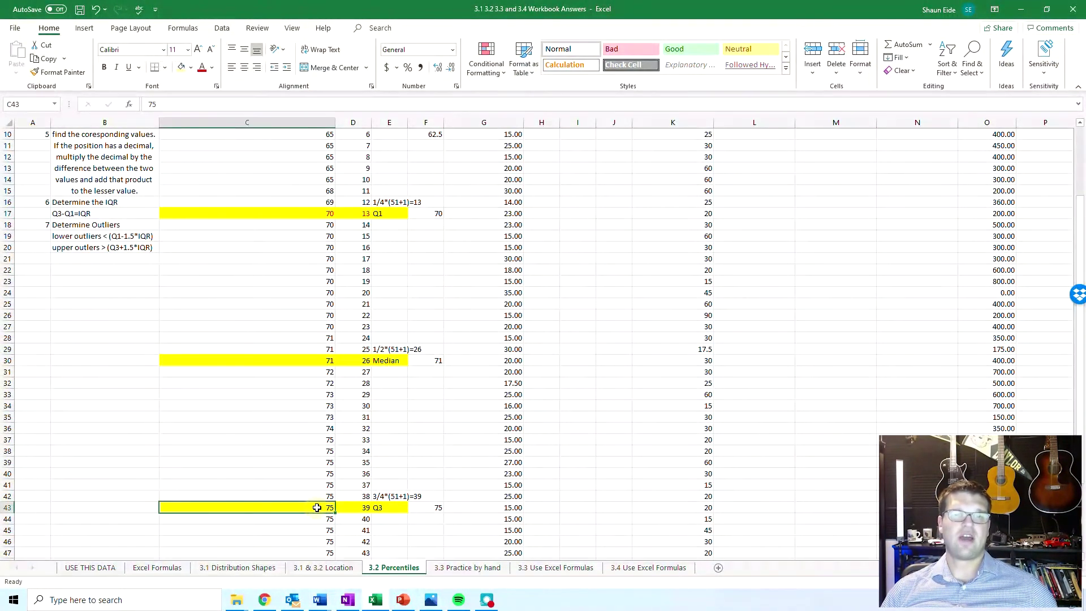
{"action": "left_click", "coordinate": [310, 215]}
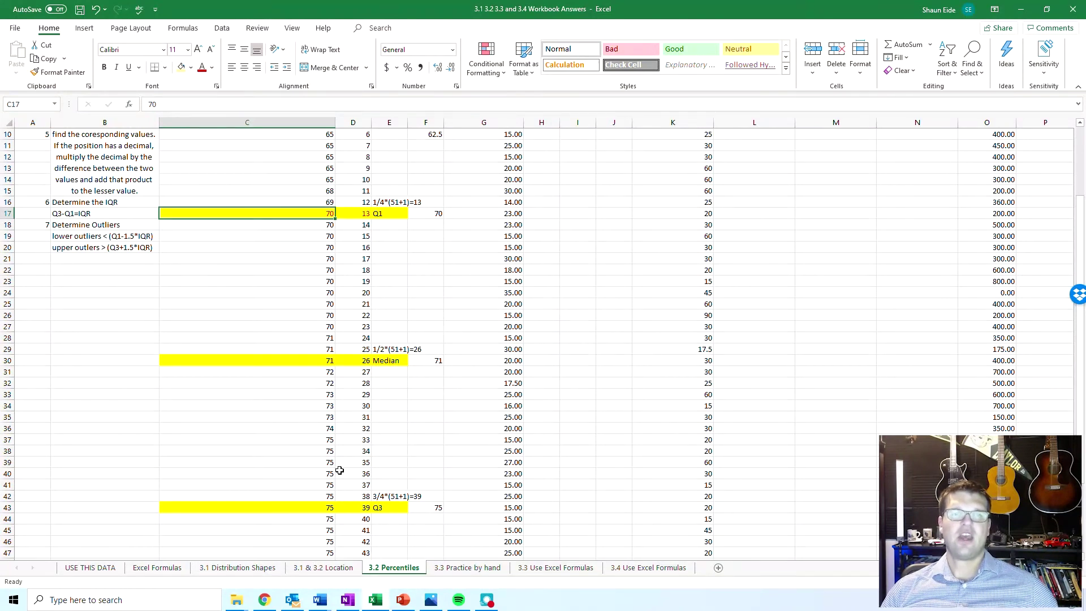
{"action": "left_click", "coordinate": [325, 510]}
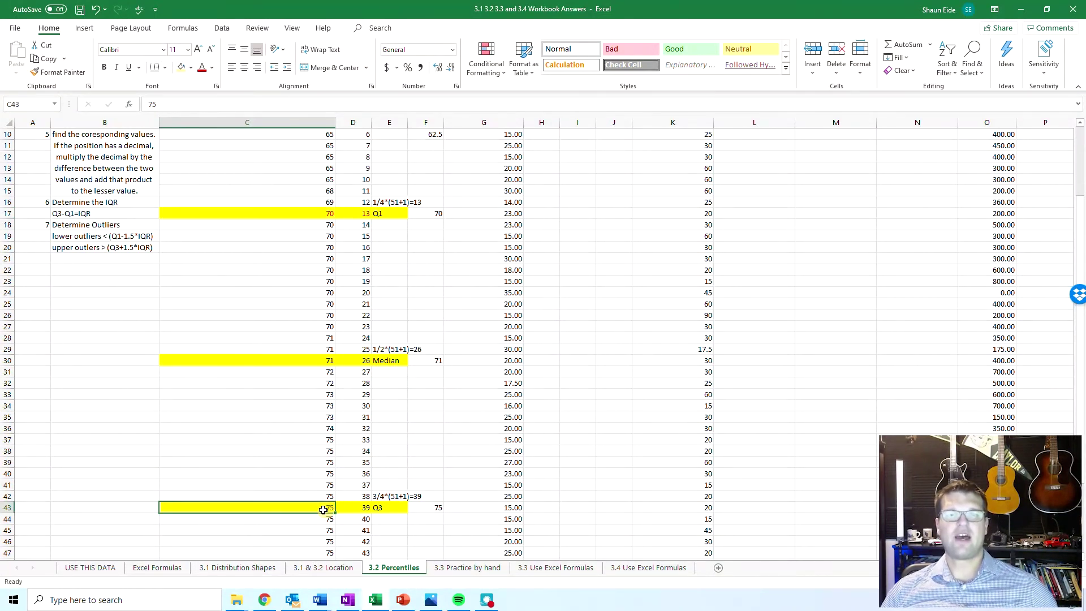
{"action": "left_click", "coordinate": [319, 221]}
{"action": "left_click", "coordinate": [326, 210]}
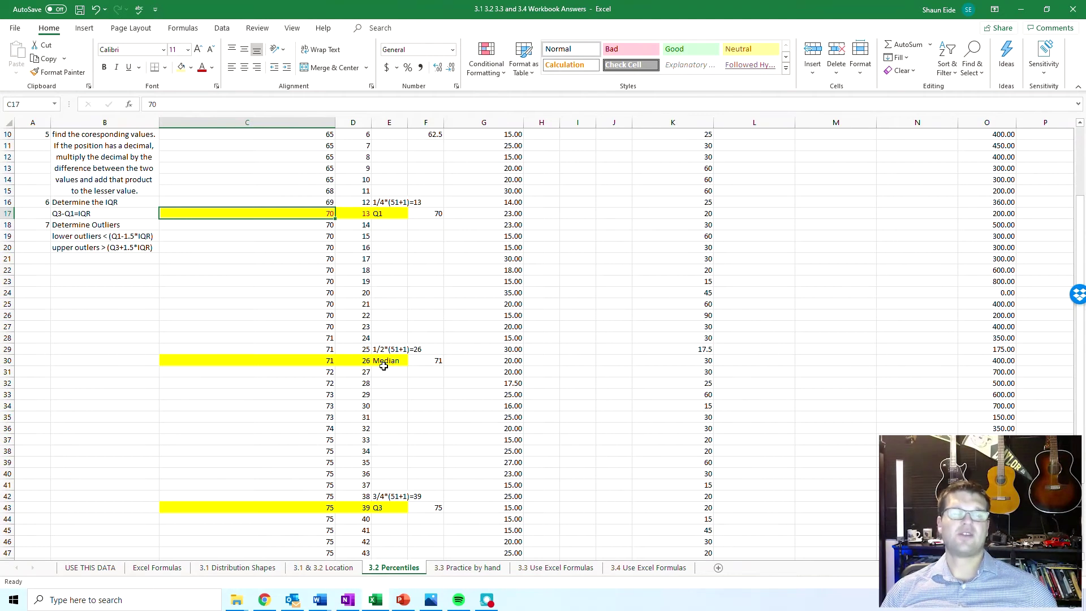
{"action": "scroll", "coordinate": [376, 359], "scroll_direction": "up", "scroll_amount": 2}
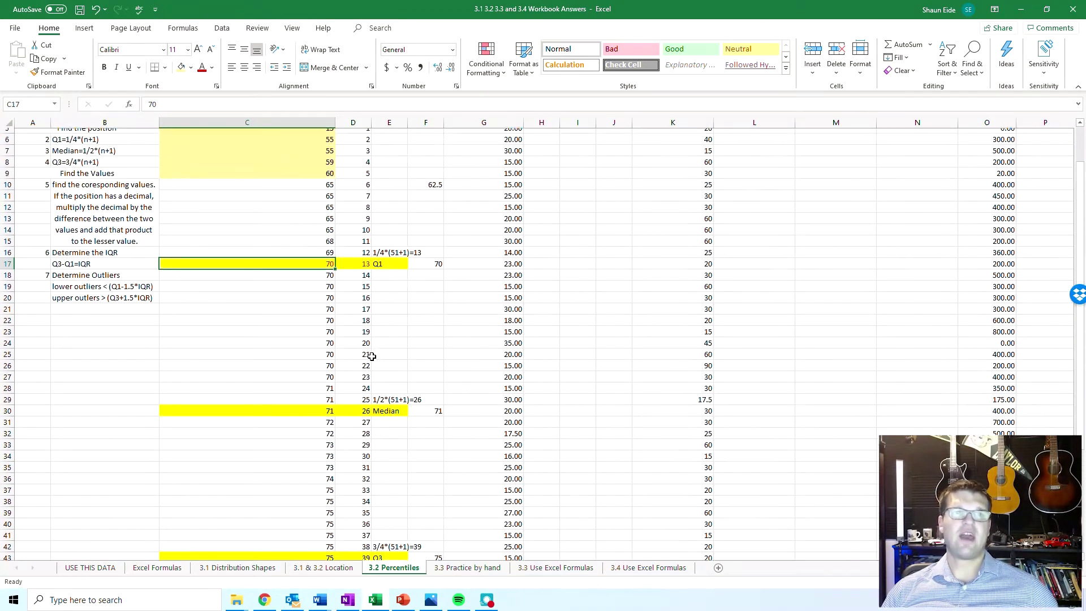
{"action": "scroll", "coordinate": [372, 355], "scroll_direction": "up", "scroll_amount": 2}
{"action": "left_click", "coordinate": [270, 155]}
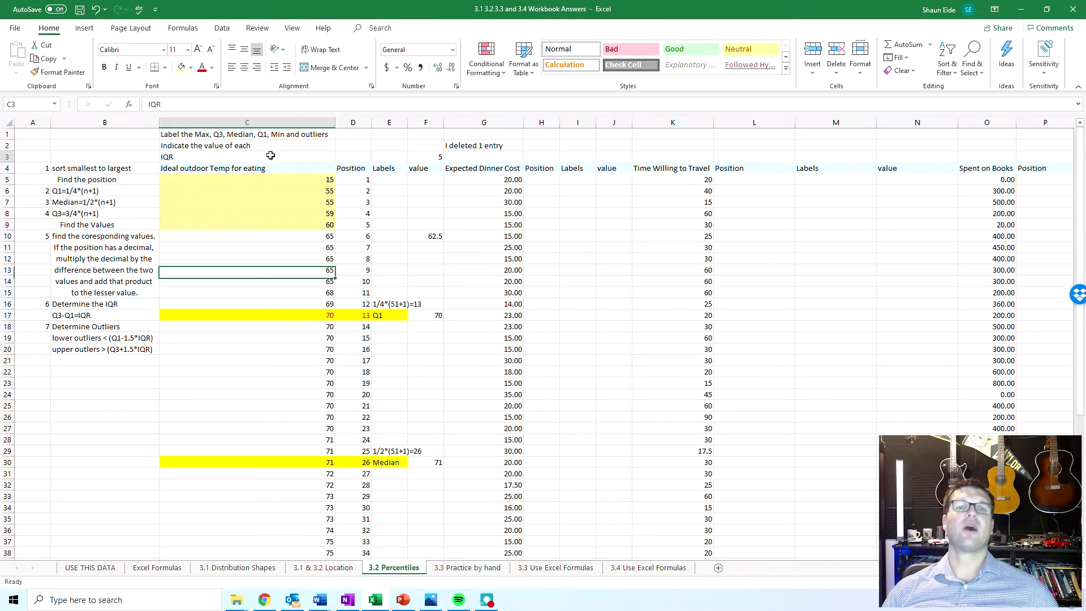
{"action": "left_click", "coordinate": [421, 156]}
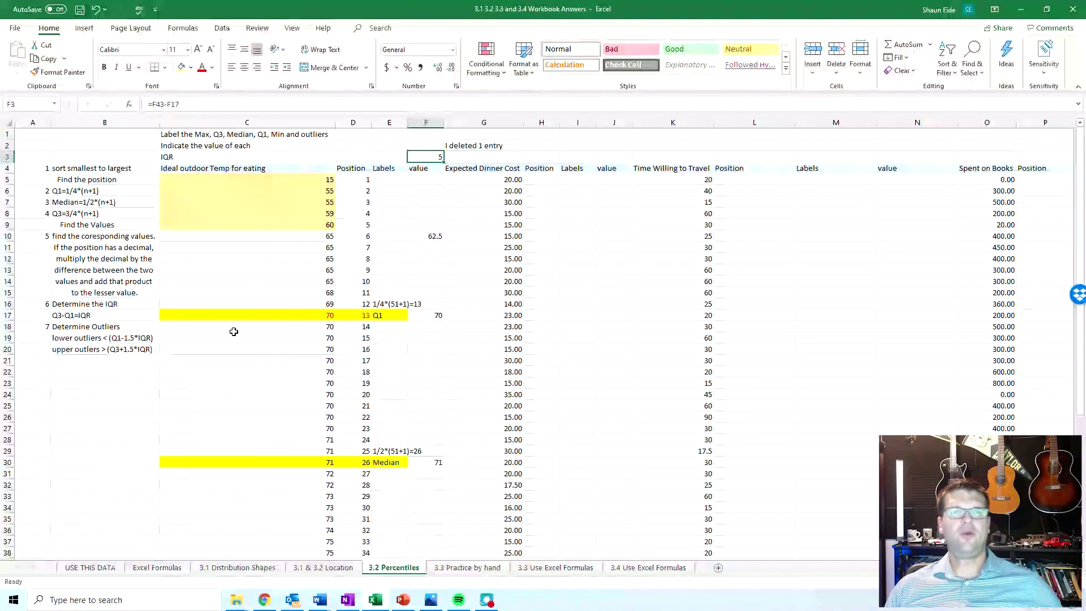
Step: Calculate the lower outlier limit for the outdoor temperatures in B22 with the formula =70-(1.5*5)
{"action": "left_click_drag", "start_coordinate": [311, 179], "coordinate": [311, 218]}
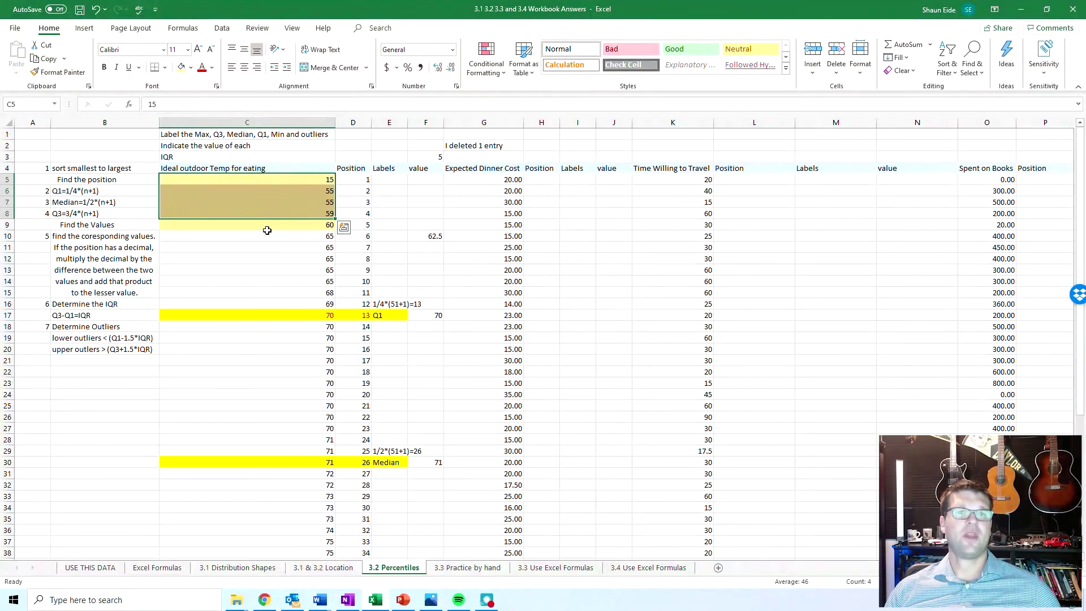
{"action": "left_click", "coordinate": [96, 338]}
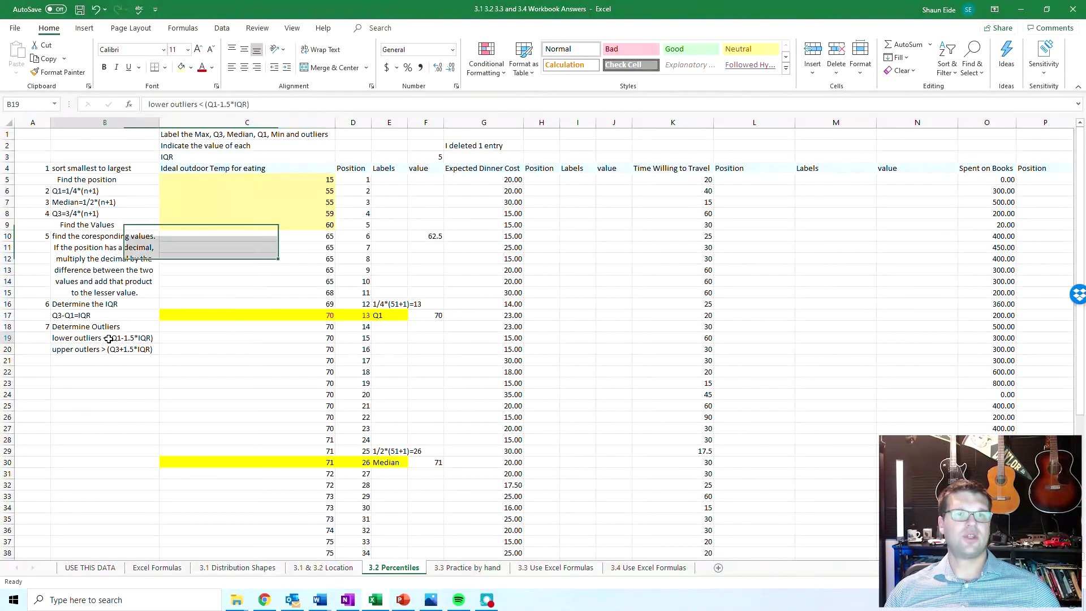
{"action": "left_click", "coordinate": [95, 369]}
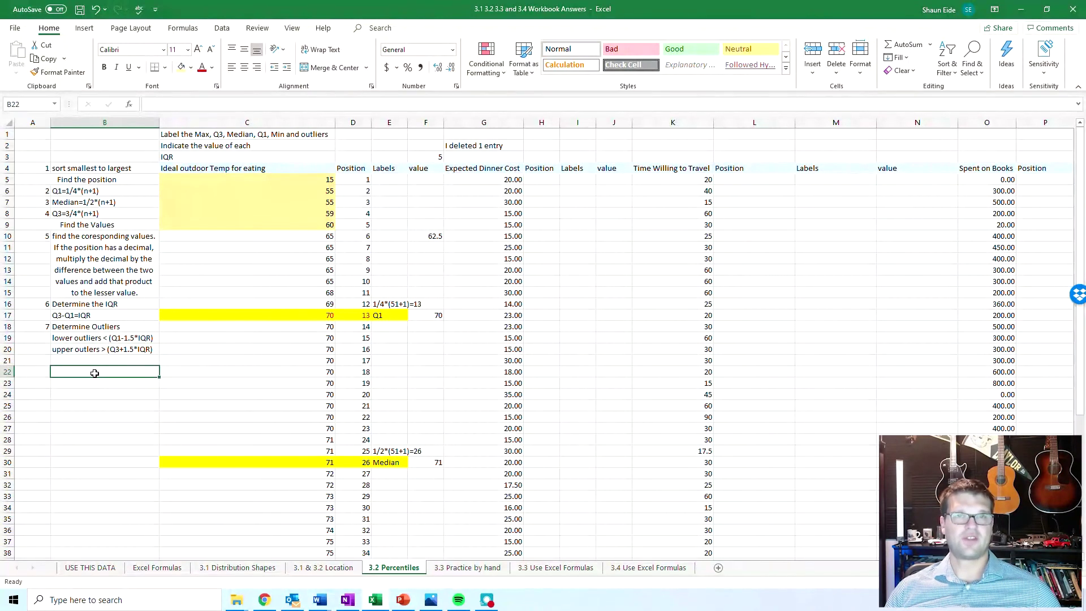
{"action": "type", "text": "70"}
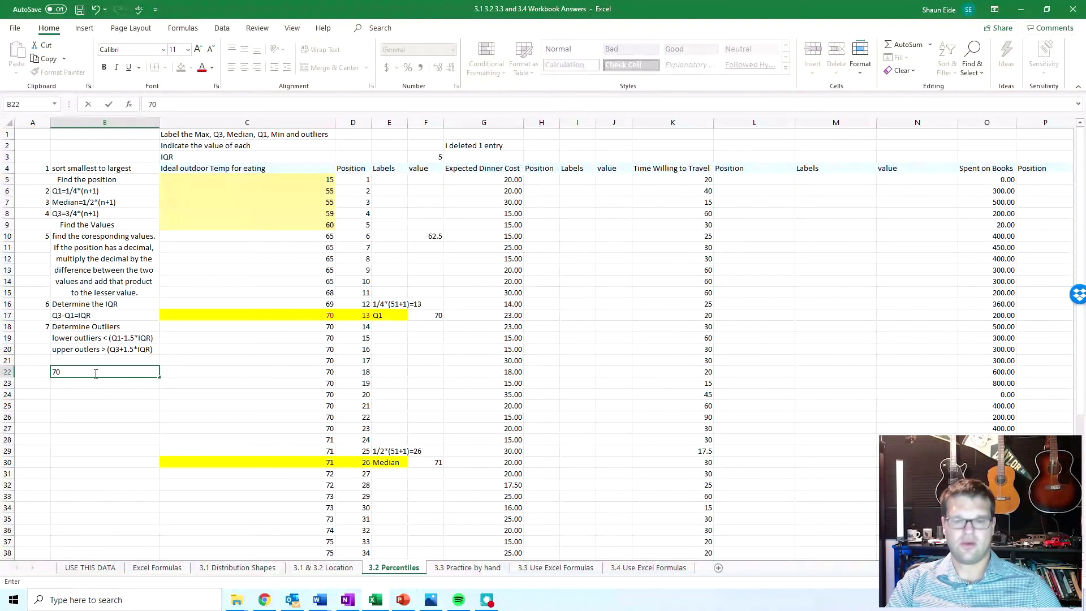
{"action": "type", "text": "=70-("}
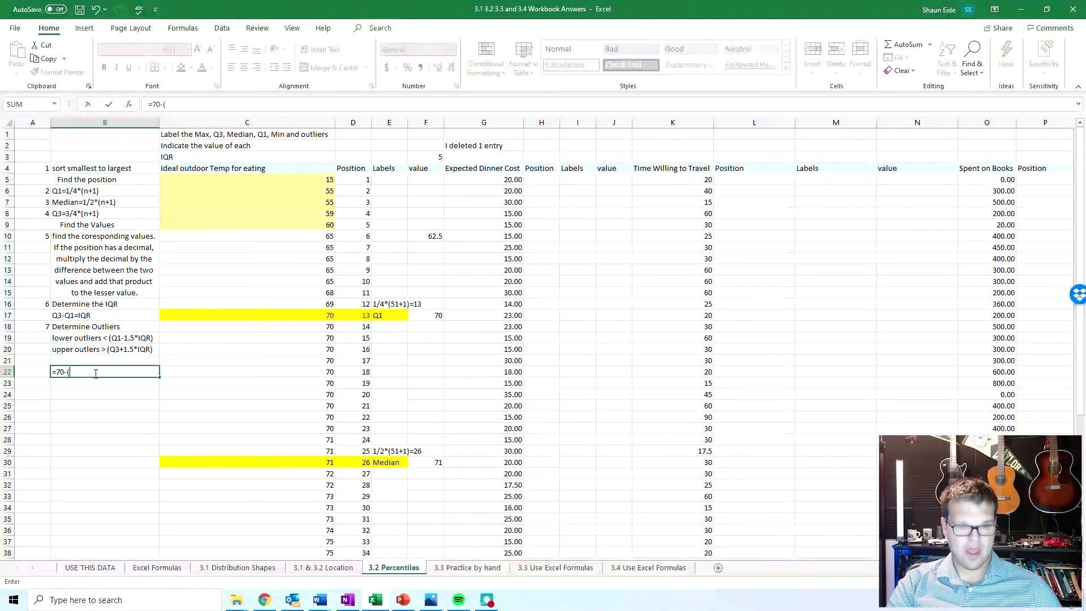
{"action": "type", "text": "*"}
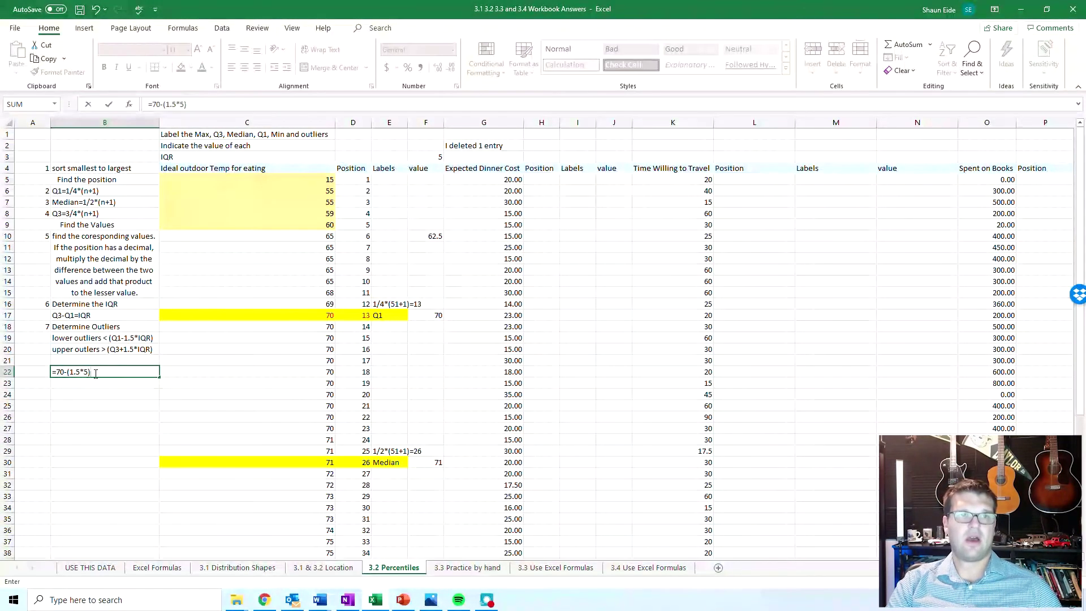
{"action": "key", "text": "Return"}
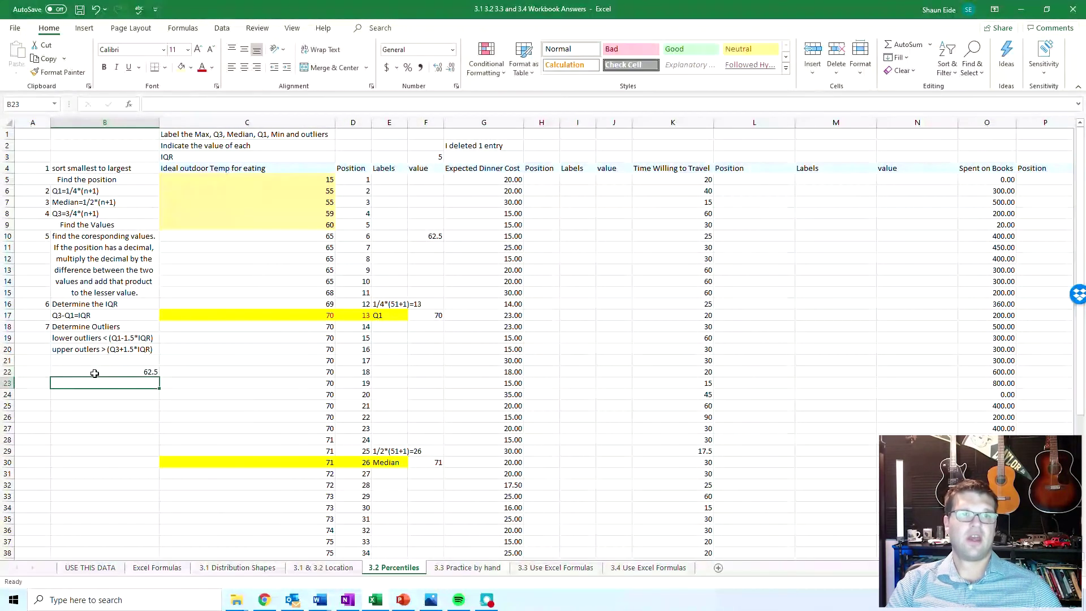
Step: Label the limit with "lower outlier limit" in A22 and widen column A to fit the text
{"action": "left_click", "coordinate": [94, 373]}
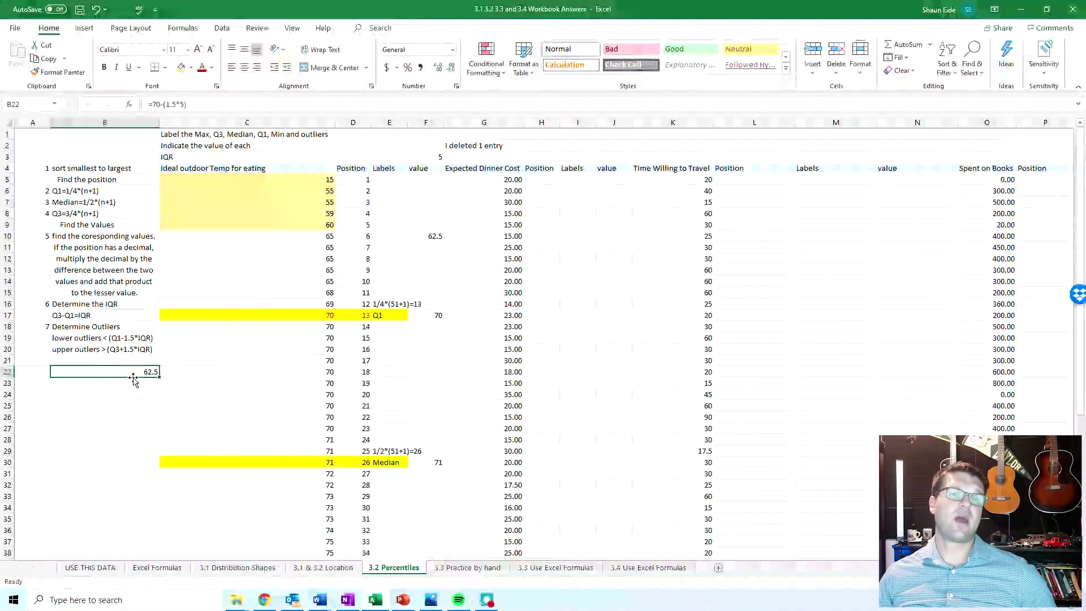
{"action": "left_click", "coordinate": [33, 375]}
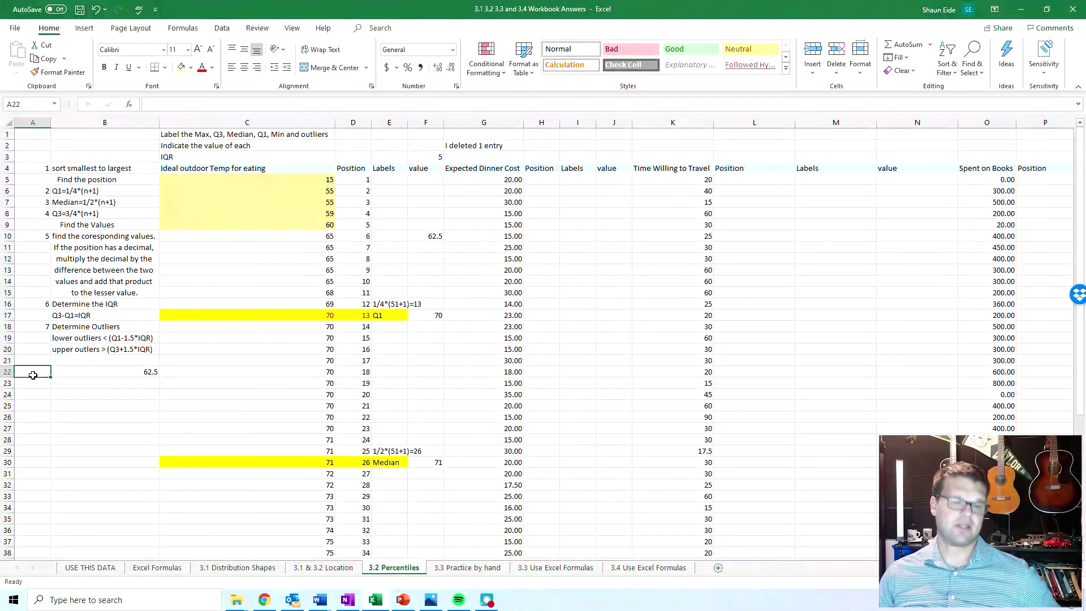
{"action": "double_click", "coordinate": [33, 375]}
{"action": "type", "text": "low"}
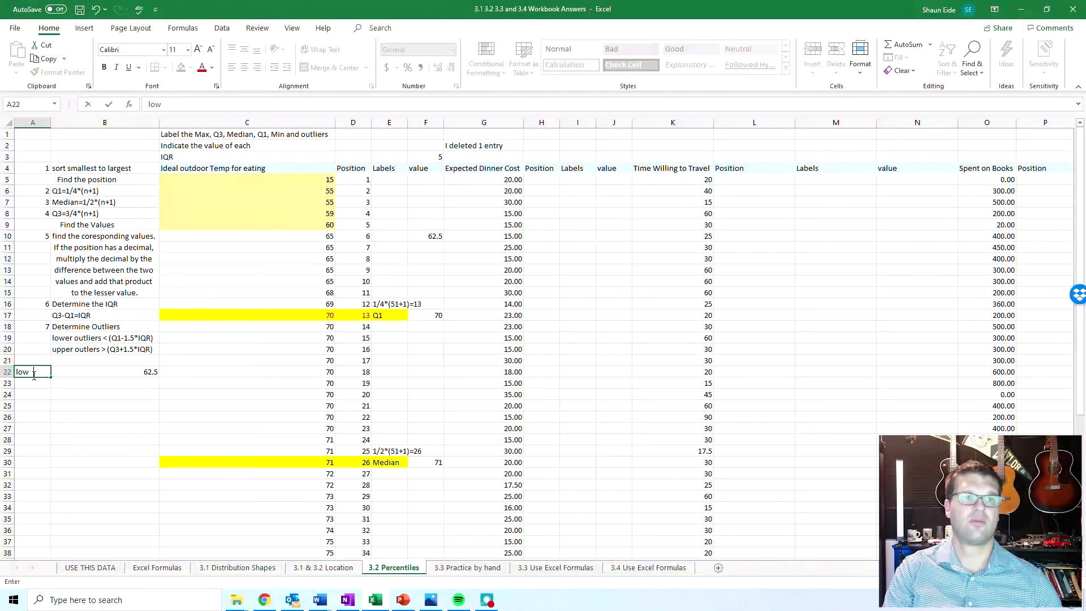
{"action": "type", "text": "er outlier l"}
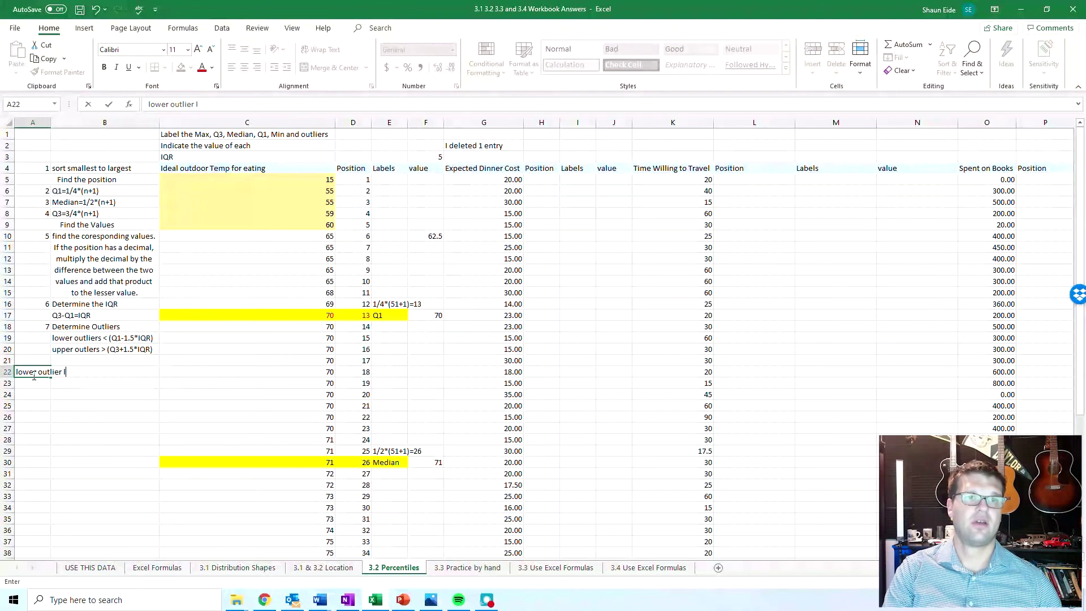
{"action": "type", "text": "imit"}
{"action": "key", "text": "Return"}
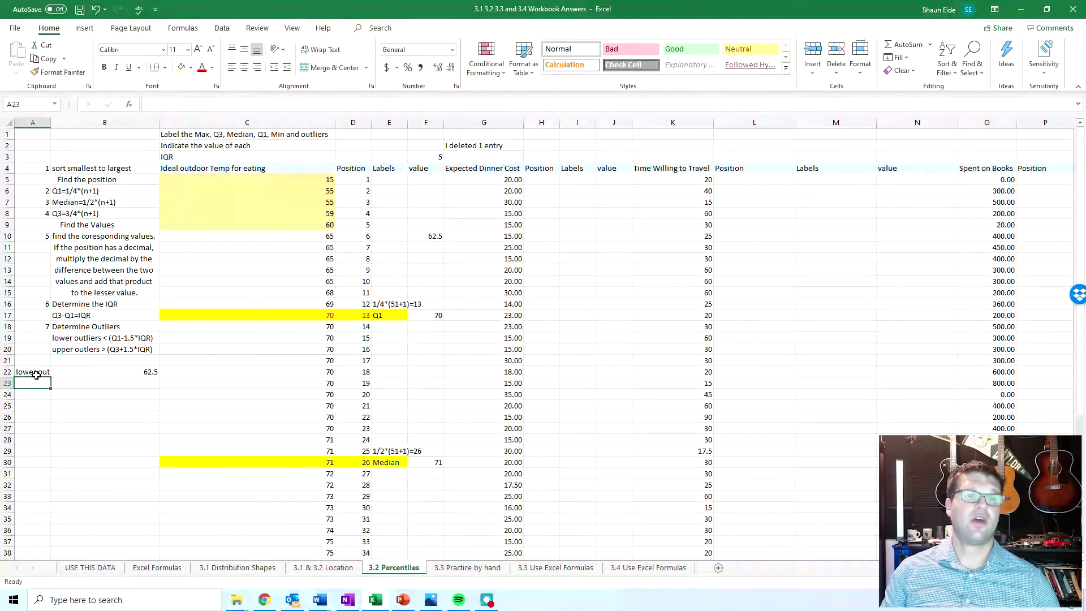
{"action": "left_click", "coordinate": [89, 372]}
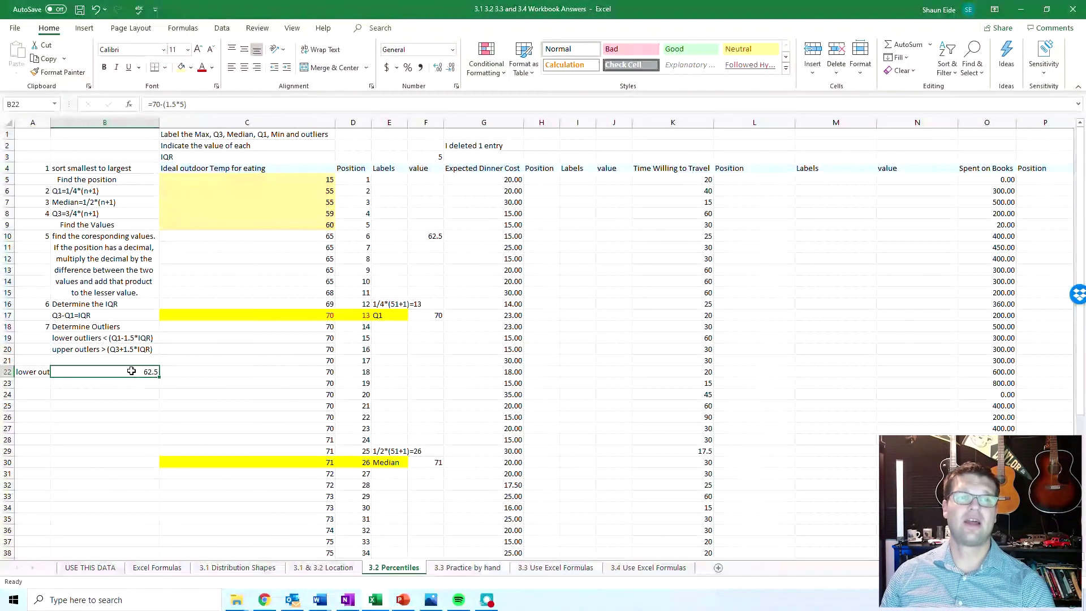
{"action": "double_click", "coordinate": [50, 123]}
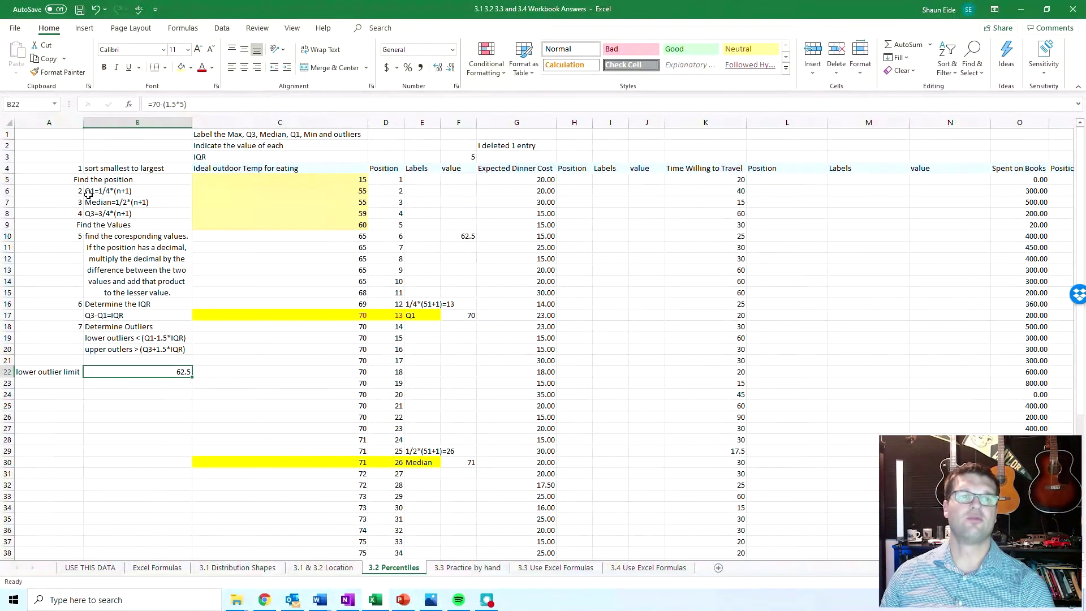
Step: Move the lower outlier limit label and its formula from A22:B22 down to A23:B23
{"action": "left_click_drag", "start_coordinate": [52, 371], "coordinate": [107, 372]}
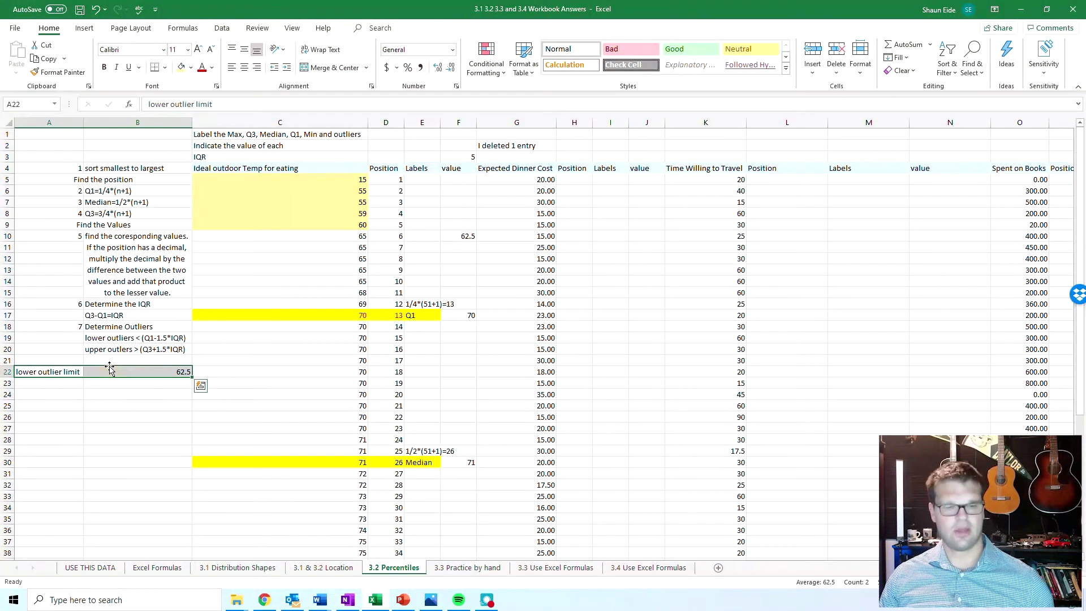
{"action": "key", "text": "ctrl+c"}
{"action": "left_click", "coordinate": [93, 383]}
{"action": "key", "text": "Return"}
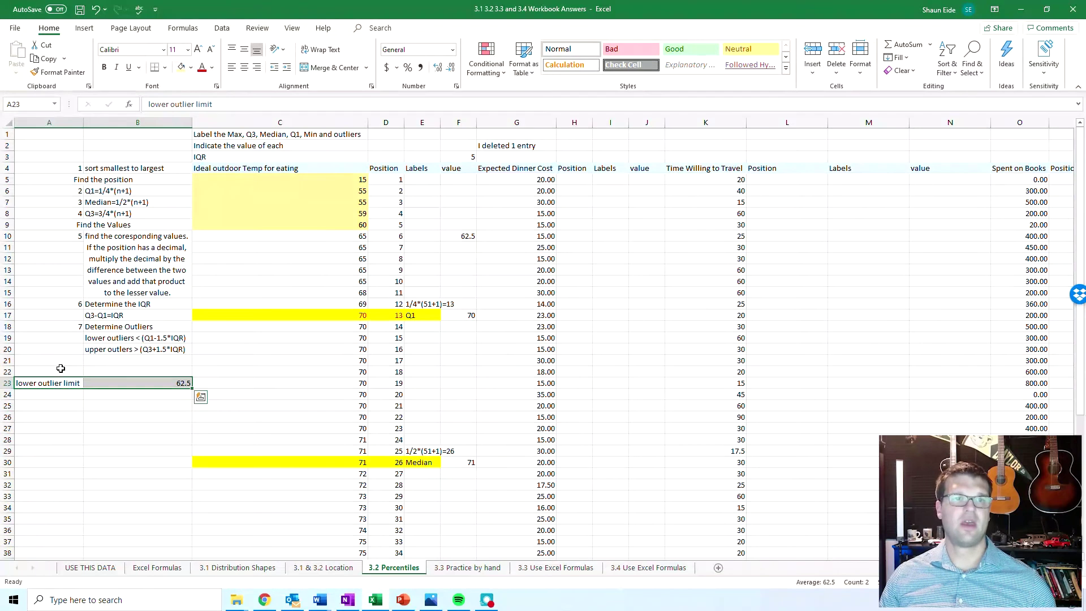
Step: Enter the label "upper outlier limit" in A22, above the lower outlier limit
{"action": "left_click", "coordinate": [60, 368]}
{"action": "type", "text": "utlie"}
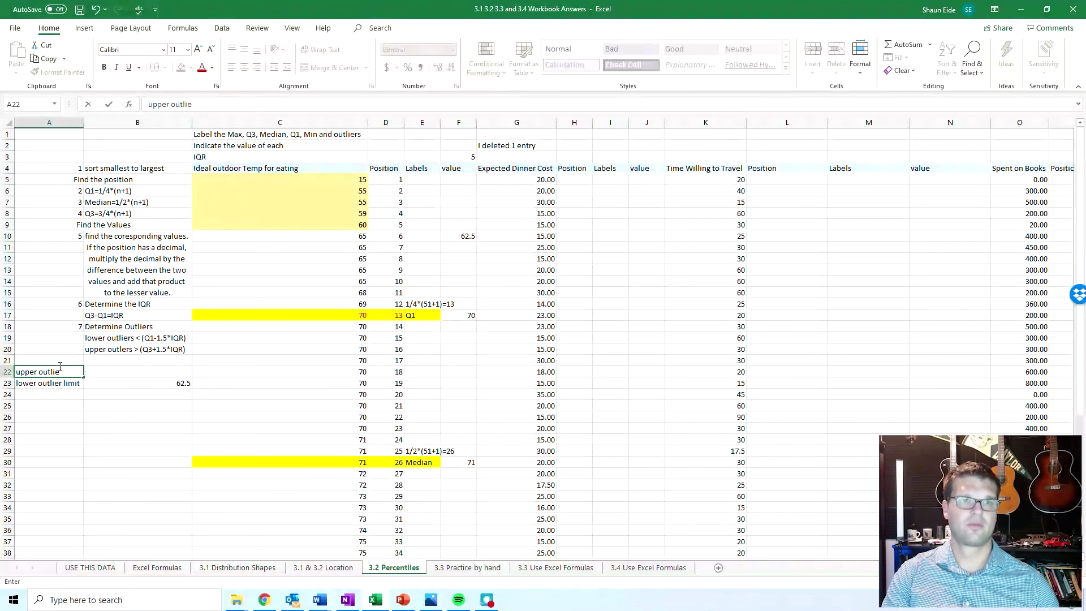
{"action": "type", "text": "r limi"}
{"action": "type", "text": "t"}
{"action": "key", "text": "Tab"}
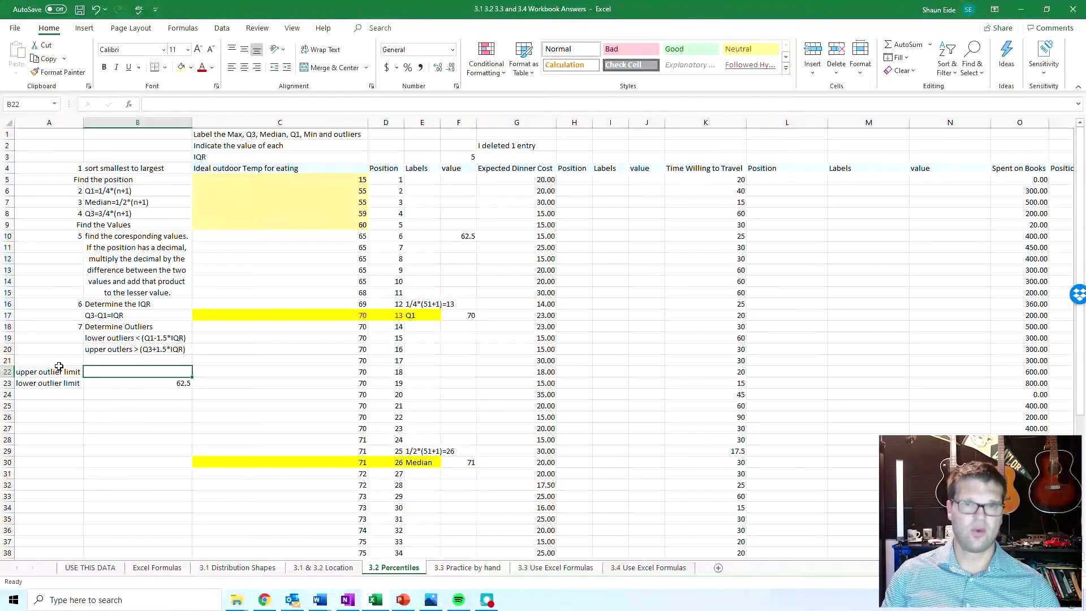
Step: Calculate the upper outlier limit in B22 with the formula =75+(5*1.5), and select both limits in B22:B23
{"action": "type", "text": "="}
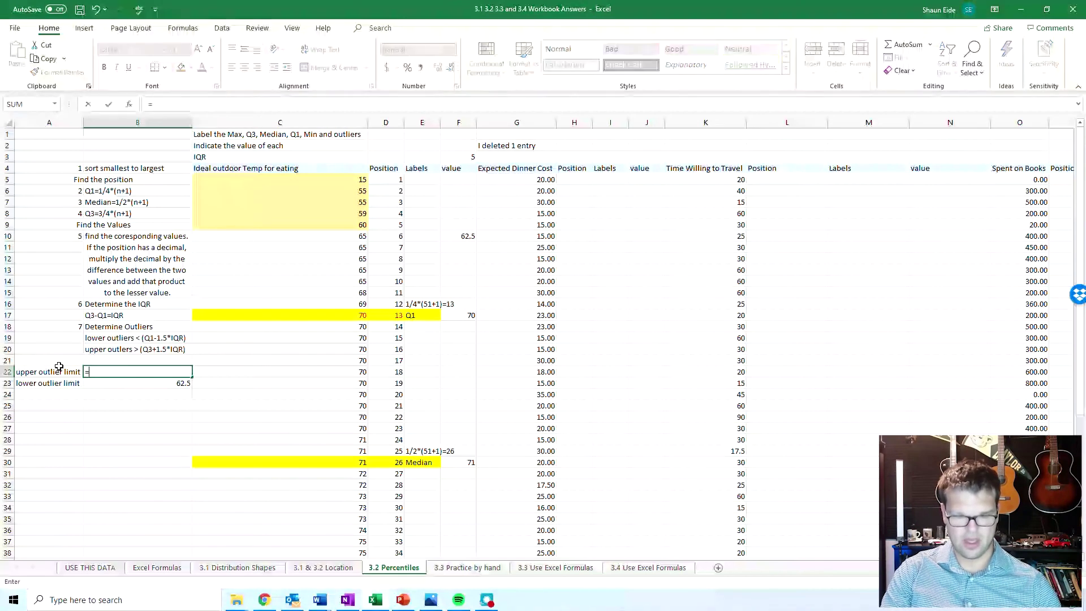
{"action": "type", "text": "75*"}
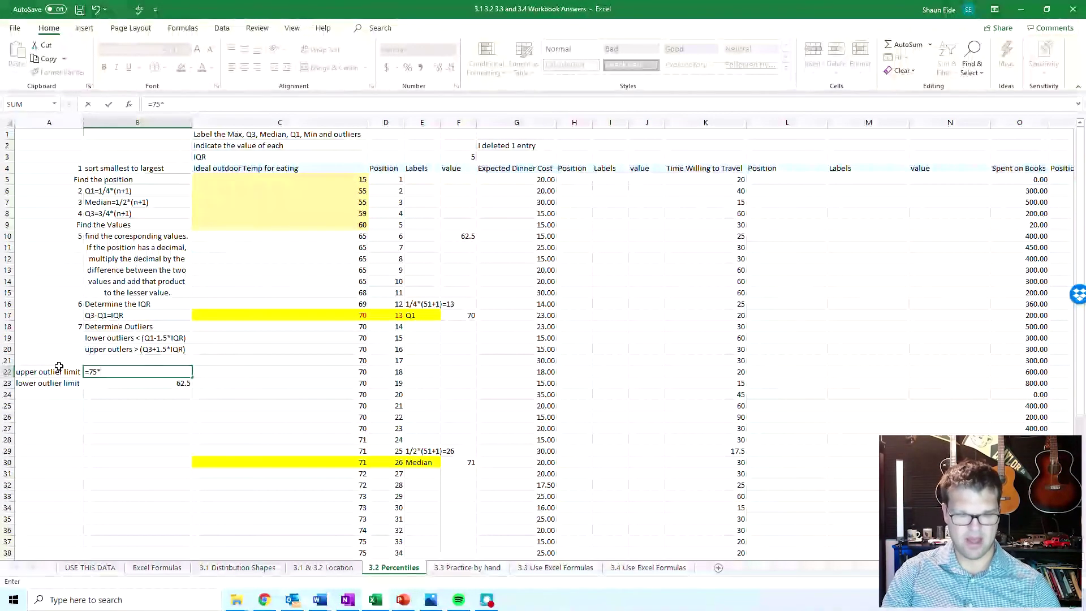
{"action": "type", "text": "5"}
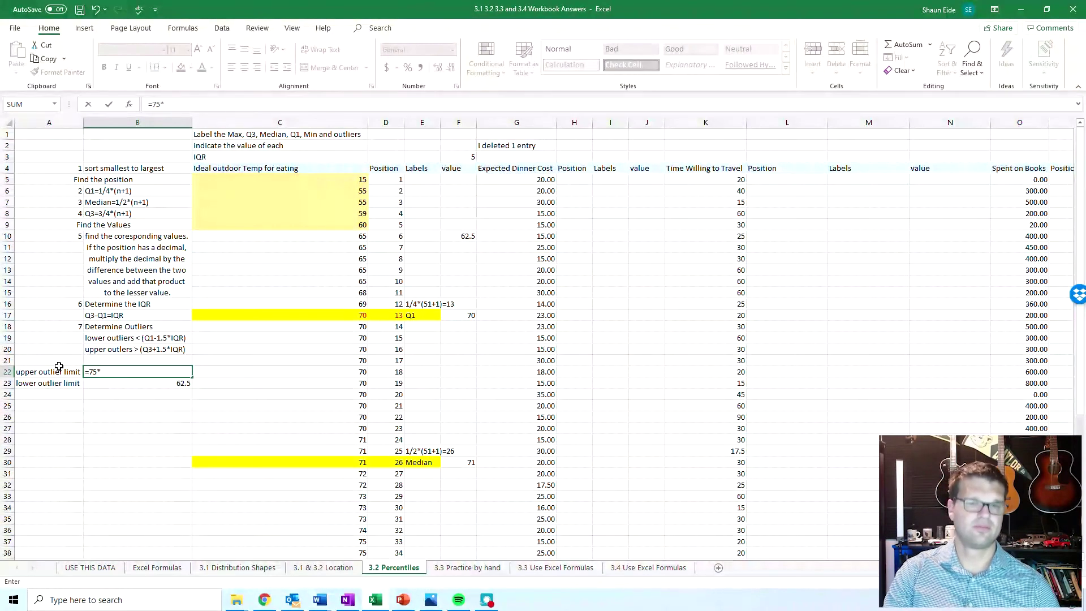
{"action": "key", "text": "BackSpace"}
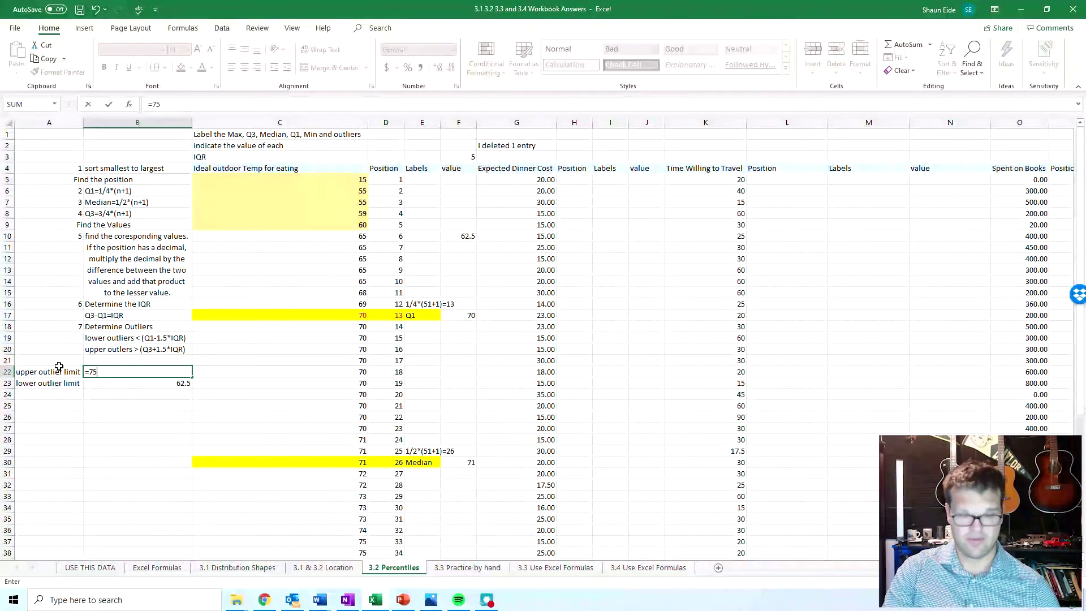
{"action": "type", "text": "+(5*1.5"}
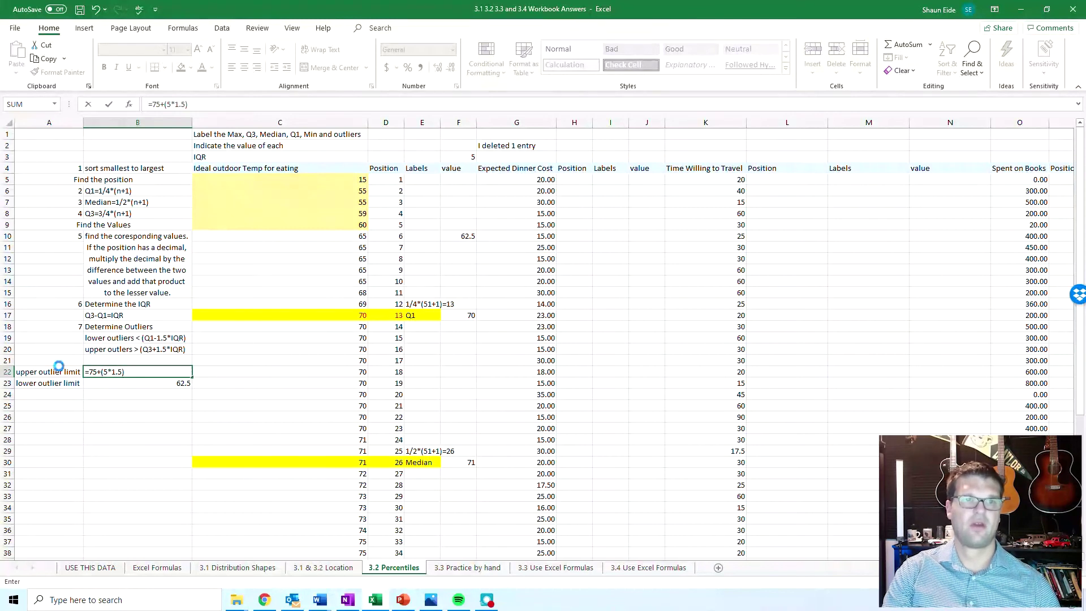
{"action": "key", "text": "Return"}
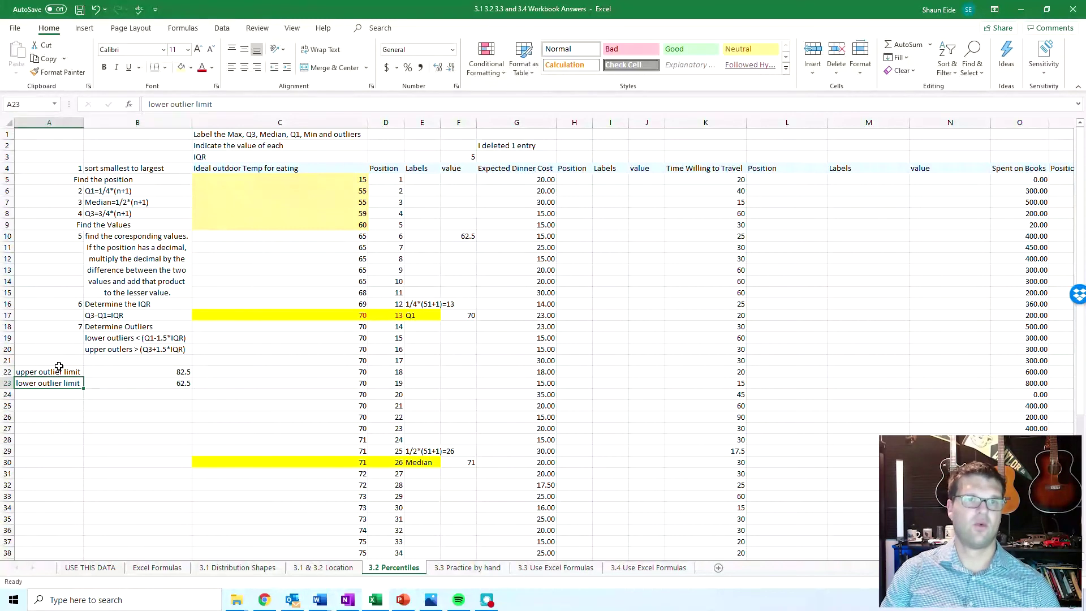
{"action": "left_click_drag", "start_coordinate": [97, 373], "coordinate": [97, 378]}
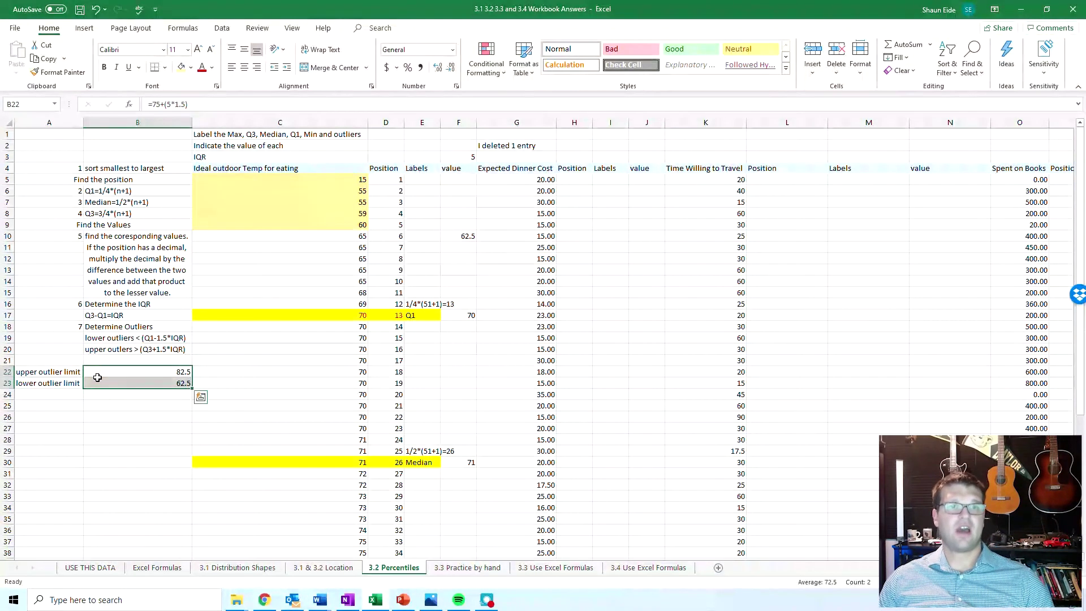
Step: Compare the upper and lower outlier limits in B22:B23 with the low and high ends of the temperature column
{"action": "left_click", "coordinate": [97, 375]}
{"action": "scroll", "coordinate": [99, 370], "scroll_direction": "down", "scroll_amount": 1}
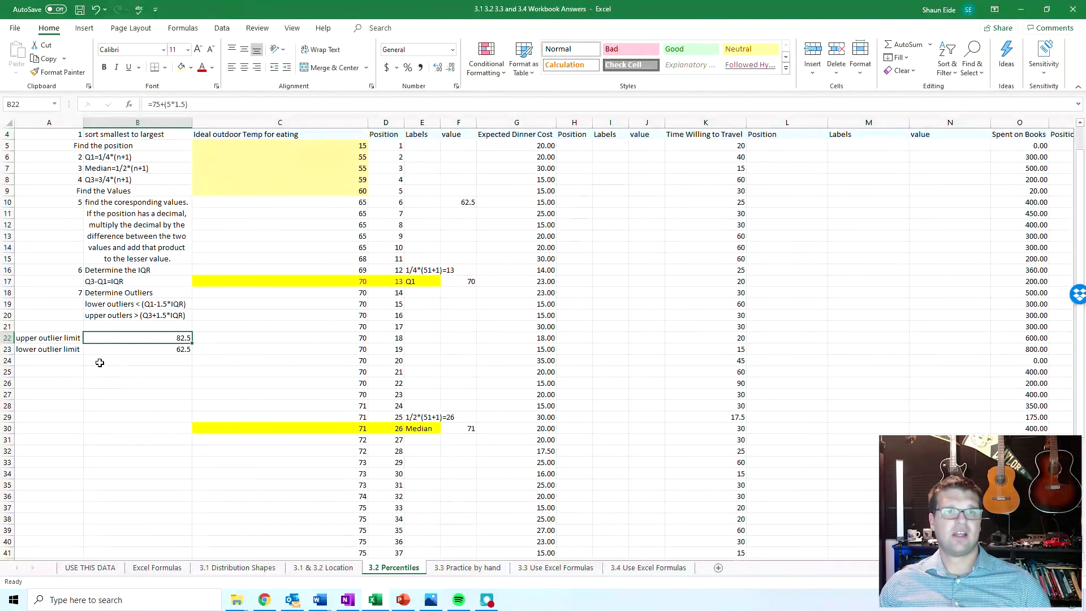
{"action": "left_click", "coordinate": [104, 350]}
{"action": "scroll", "coordinate": [104, 350], "scroll_direction": "down", "scroll_amount": 5}
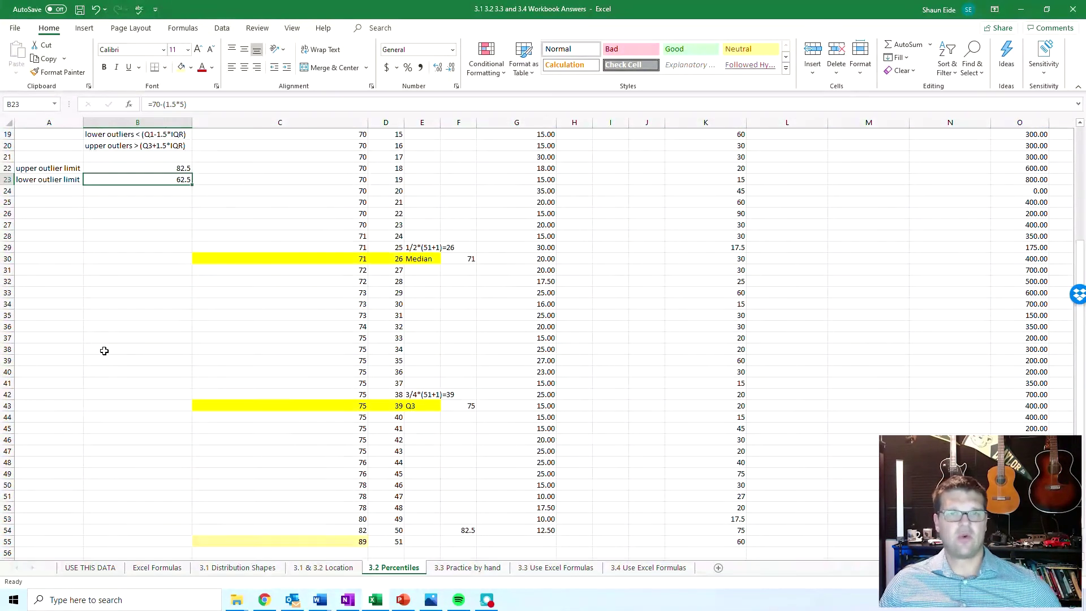
{"action": "scroll", "coordinate": [104, 350], "scroll_direction": "down", "scroll_amount": 1}
{"action": "scroll", "coordinate": [104, 350], "scroll_direction": "up", "scroll_amount": 2}
{"action": "scroll", "coordinate": [104, 350], "scroll_direction": "up", "scroll_amount": 1}
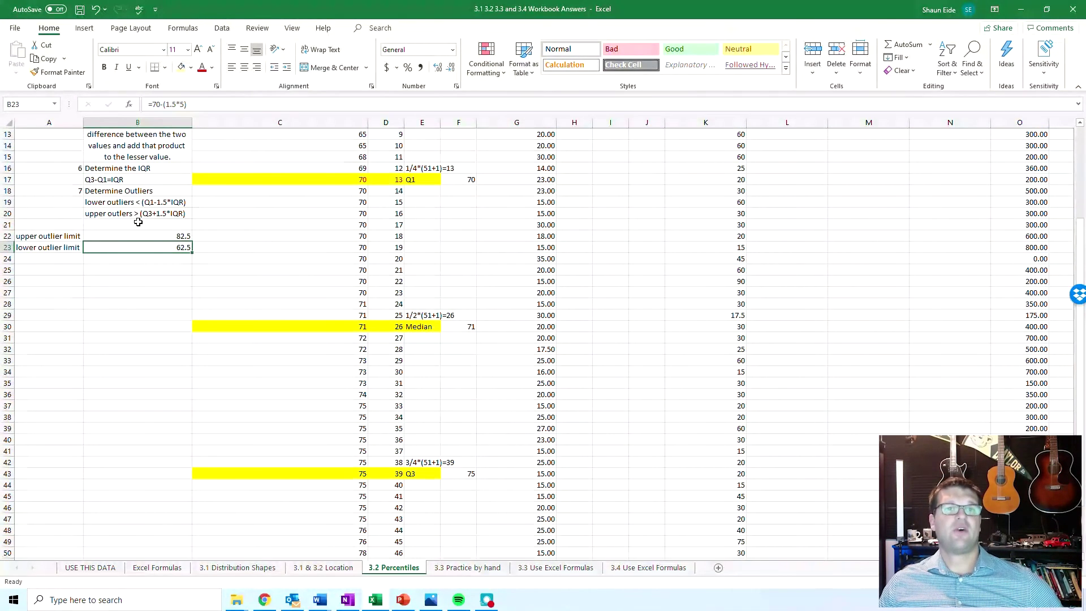
{"action": "left_click", "coordinate": [136, 233]}
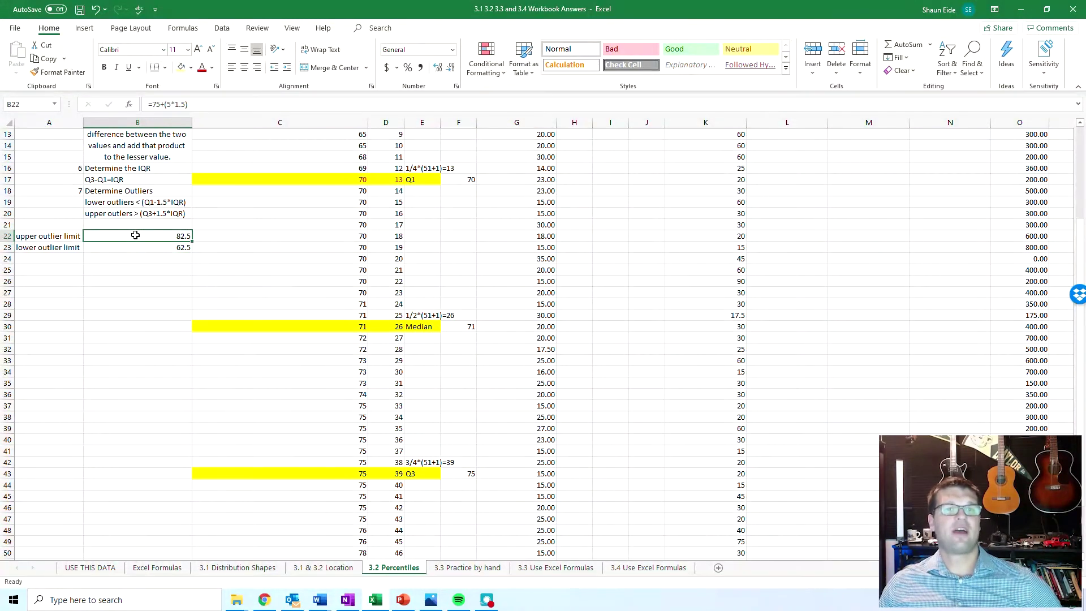
{"action": "left_click", "coordinate": [135, 246]}
{"action": "scroll", "coordinate": [134, 248], "scroll_direction": "up", "scroll_amount": 1}
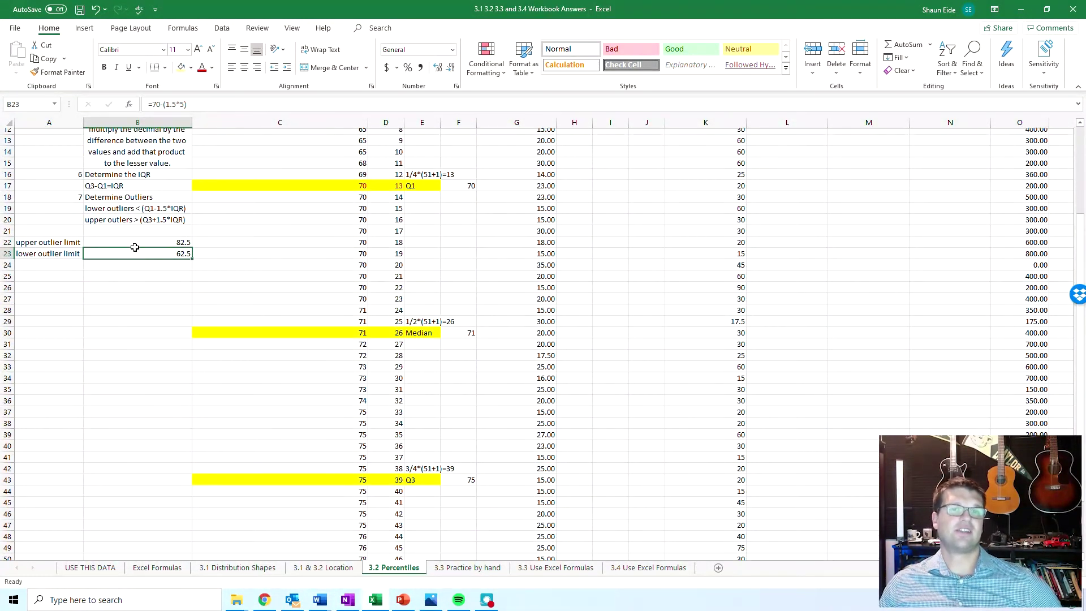
{"action": "scroll", "coordinate": [134, 247], "scroll_direction": "up", "scroll_amount": 4}
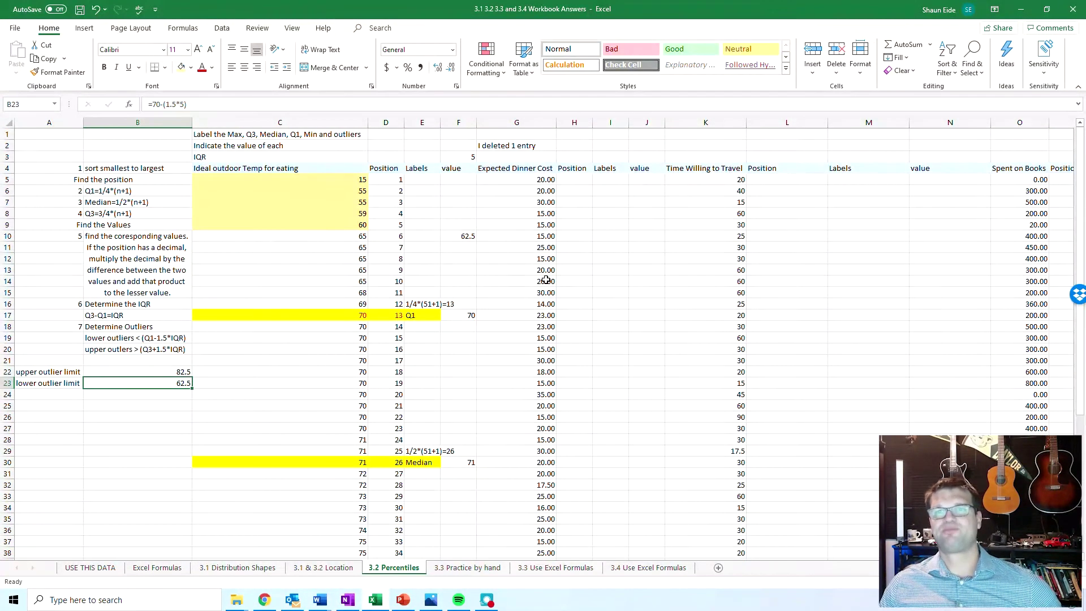
{"action": "left_click", "coordinate": [561, 269]}
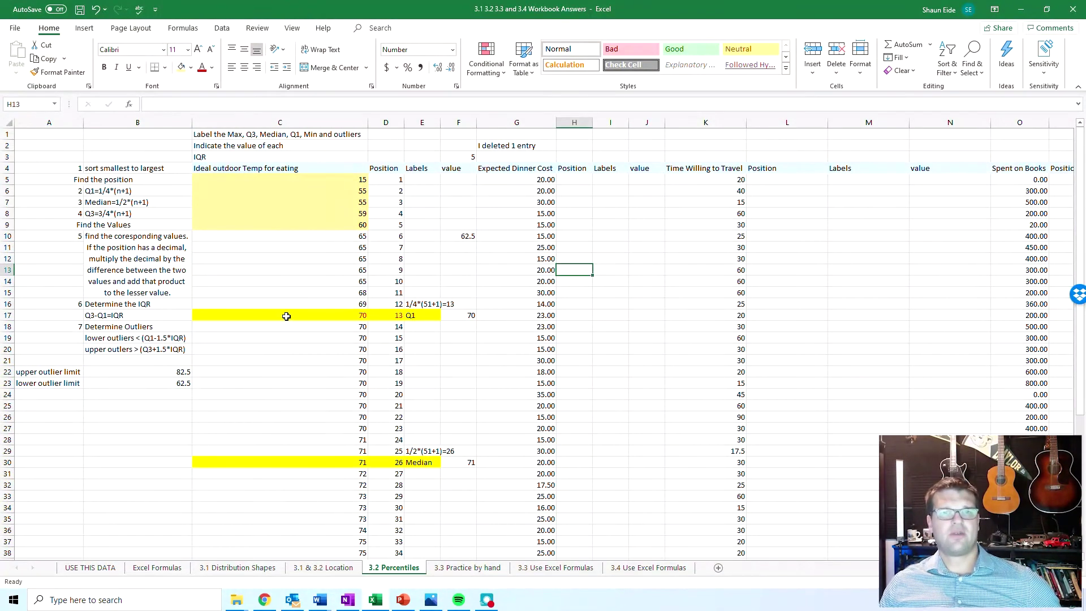
Step: Insert a box and whisker chart of the temperatures in C4:C55 and stretch it vertically to about 7.26" tall
{"action": "left_click_drag", "start_coordinate": [315, 170], "coordinate": [348, 540]}
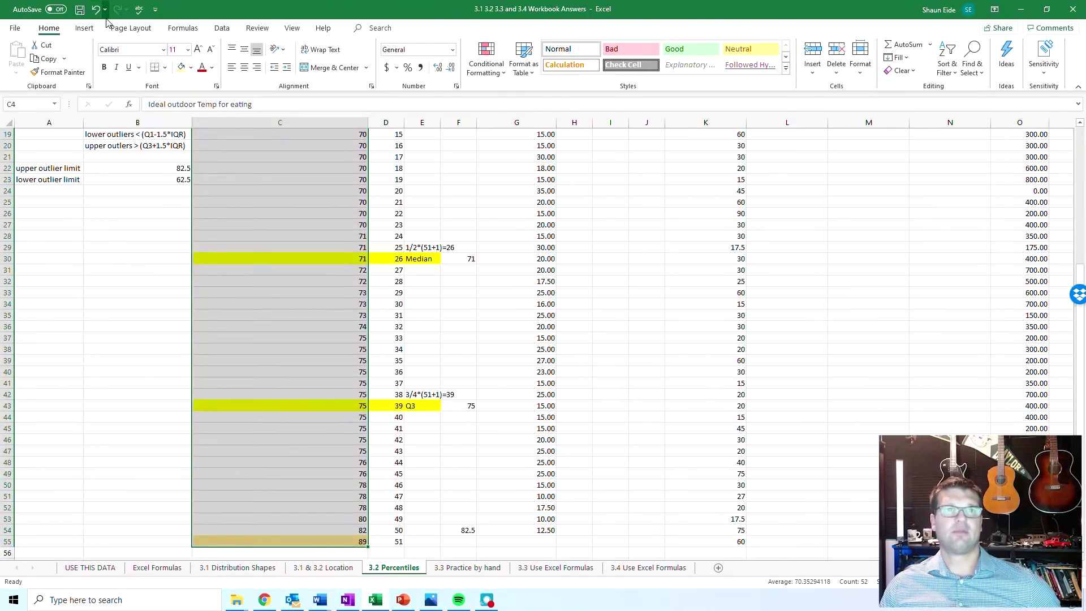
{"action": "left_click", "coordinate": [84, 28]}
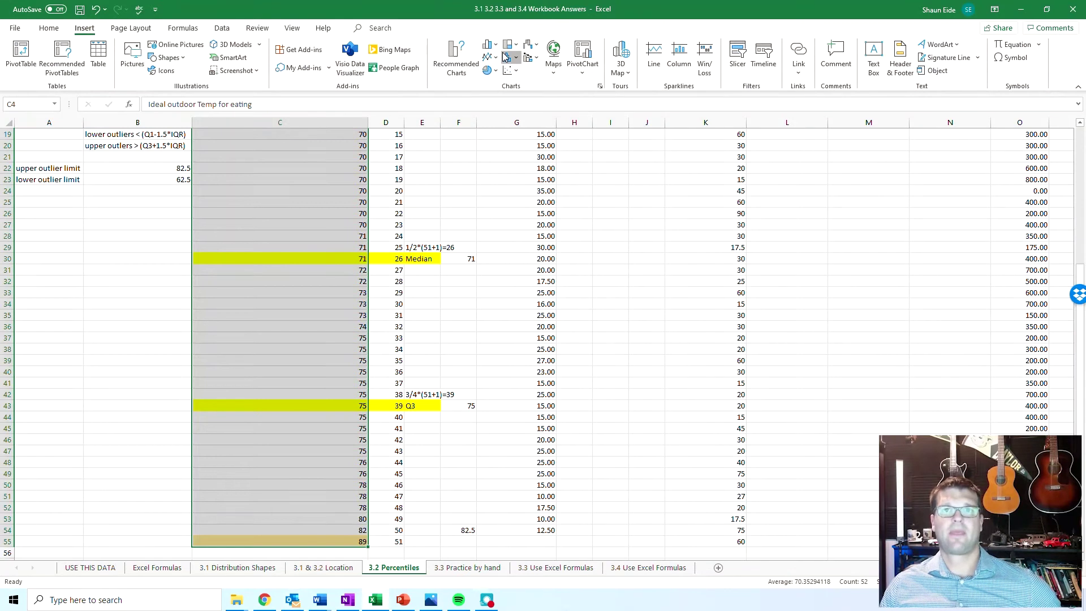
{"action": "left_click", "coordinate": [508, 57]}
{"action": "left_click", "coordinate": [518, 148]}
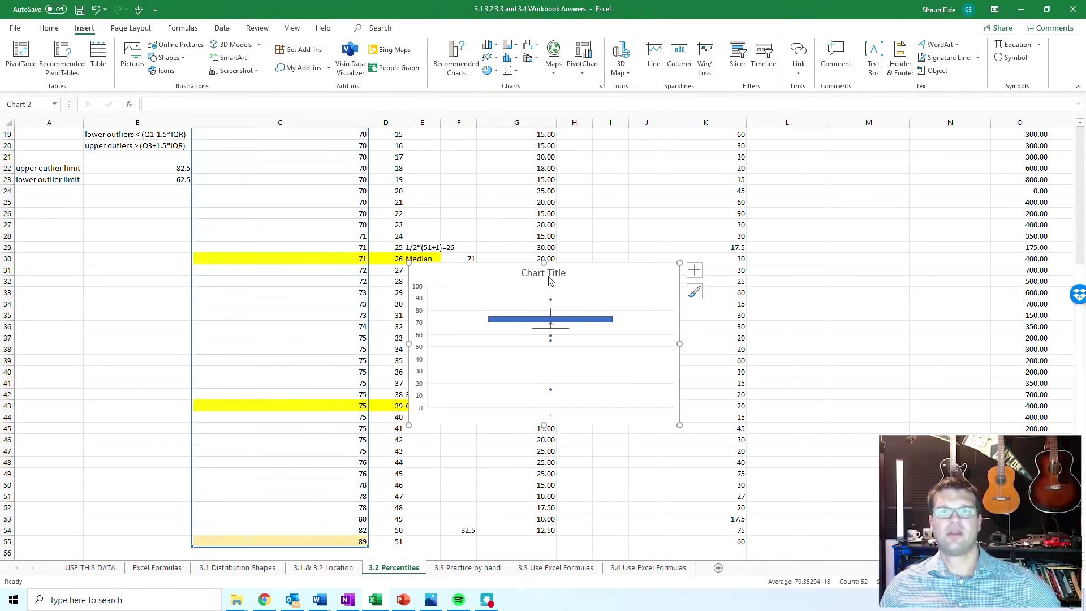
{"action": "left_click_drag", "start_coordinate": [544, 263], "coordinate": [544, 129]}
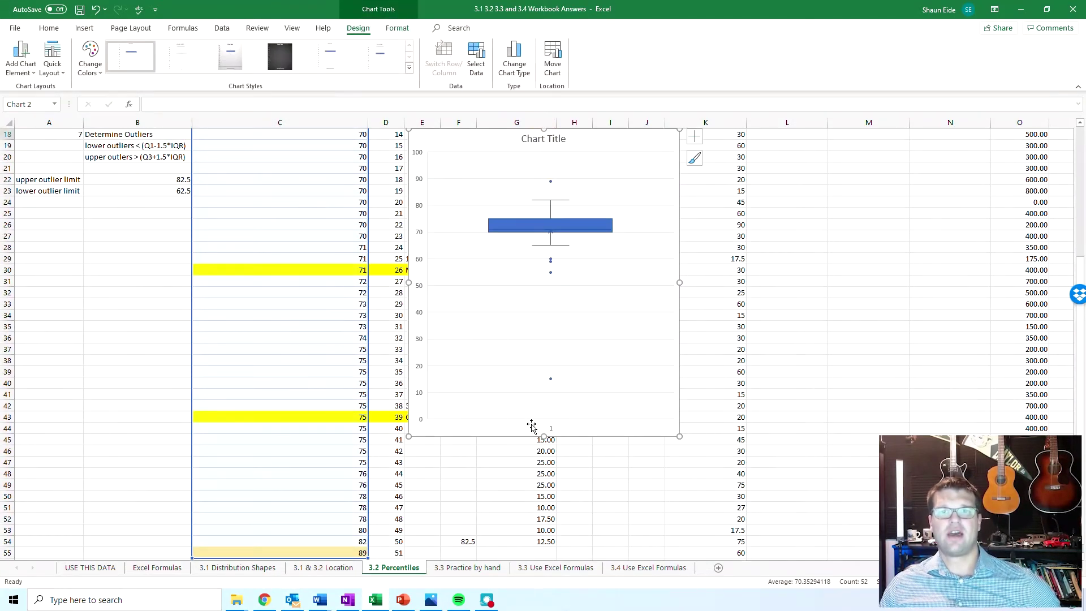
{"action": "left_click_drag", "start_coordinate": [544, 438], "coordinate": [544, 521]}
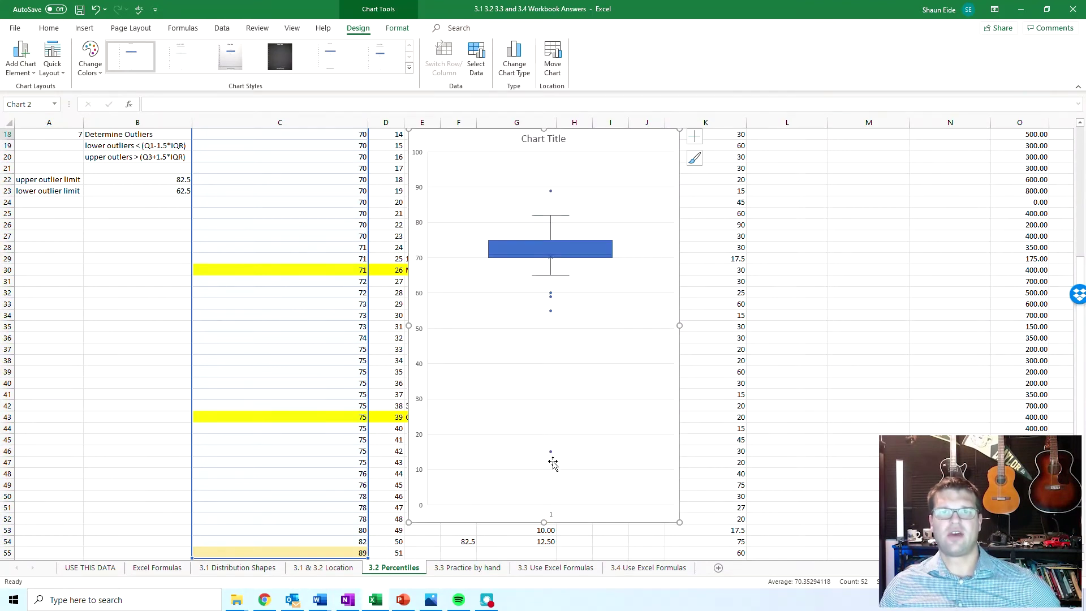
Step: Compare the highlighted low outliers in C5:C9, including the repeated 55, with the outlier points plotted on the box plot
{"action": "scroll", "coordinate": [365, 311], "scroll_direction": "up", "scroll_amount": 5}
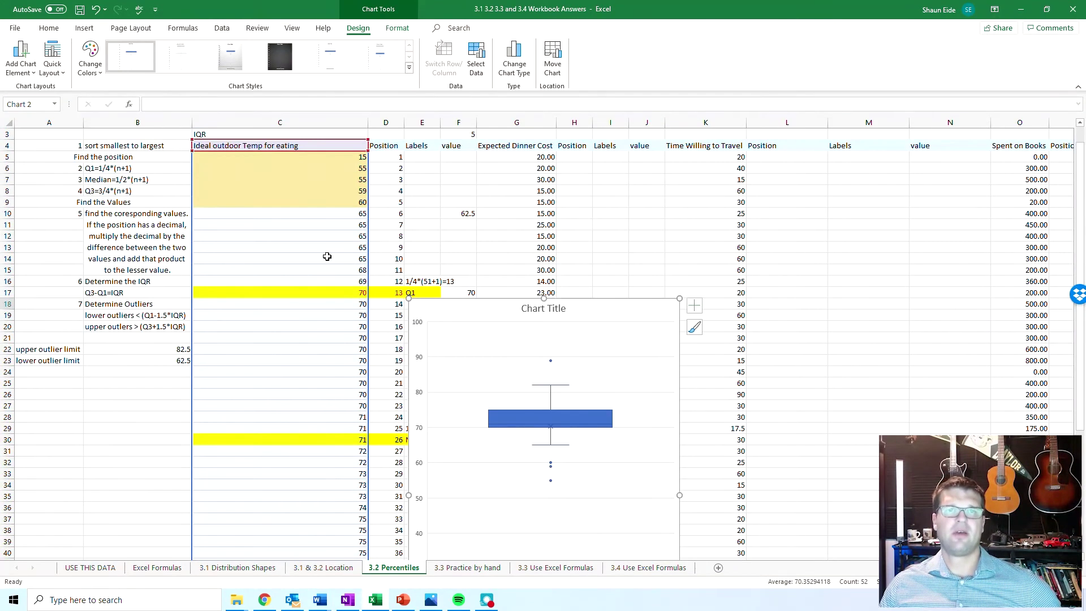
{"action": "left_click_drag", "start_coordinate": [320, 198], "coordinate": [317, 157]}
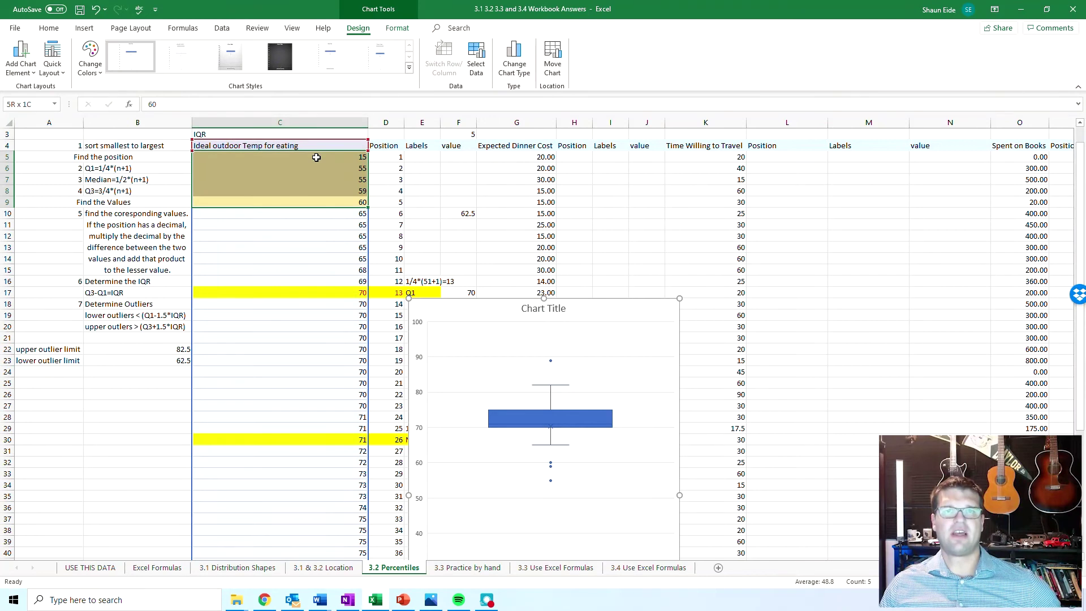
{"action": "scroll", "coordinate": [339, 226], "scroll_direction": "down", "scroll_amount": 1}
{"action": "scroll", "coordinate": [574, 478], "scroll_direction": "down", "scroll_amount": 2}
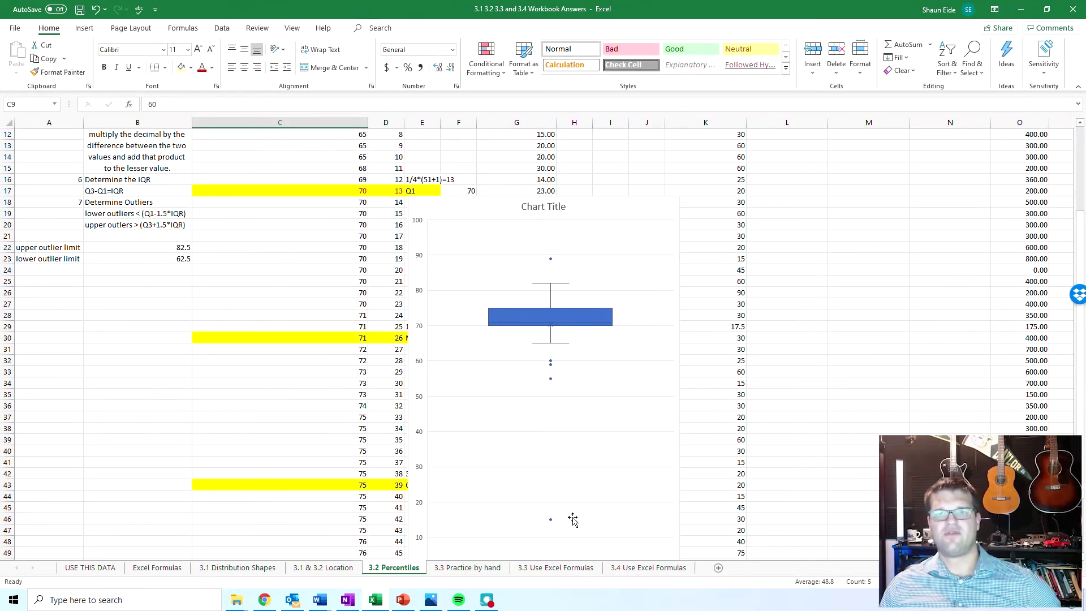
{"action": "scroll", "coordinate": [400, 373], "scroll_direction": "up", "scroll_amount": 3}
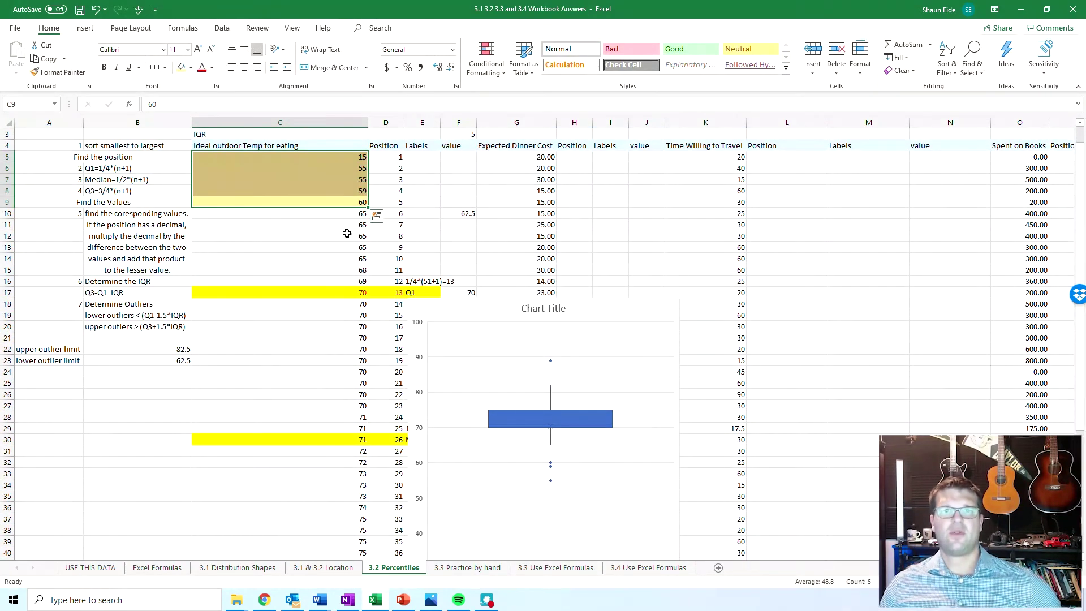
{"action": "left_click", "coordinate": [343, 171]}
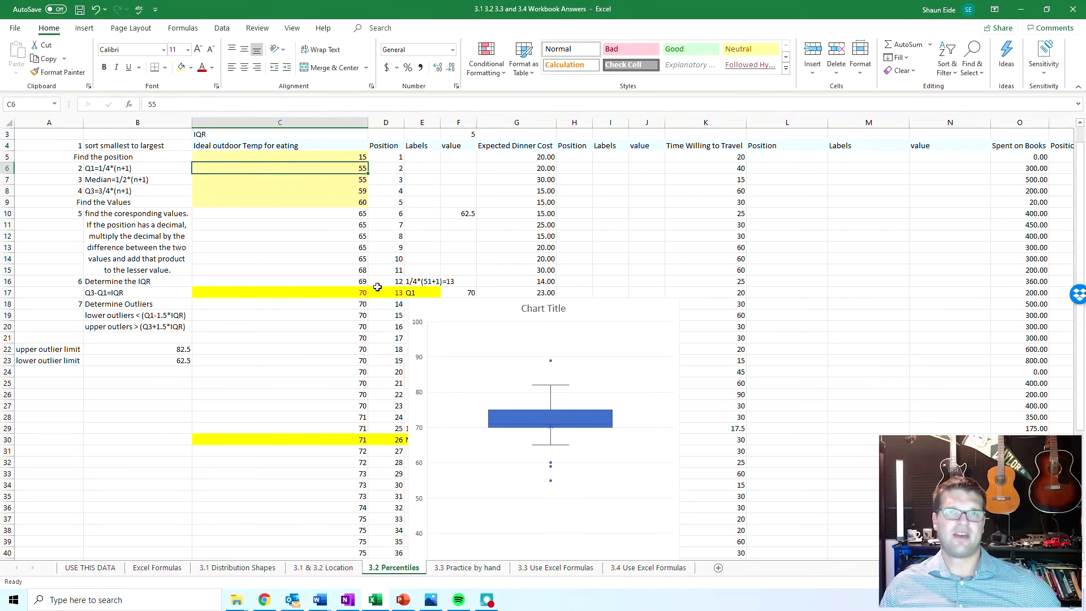
{"action": "left_click", "coordinate": [329, 176]}
{"action": "scroll", "coordinate": [563, 378], "scroll_direction": "down", "scroll_amount": 1}
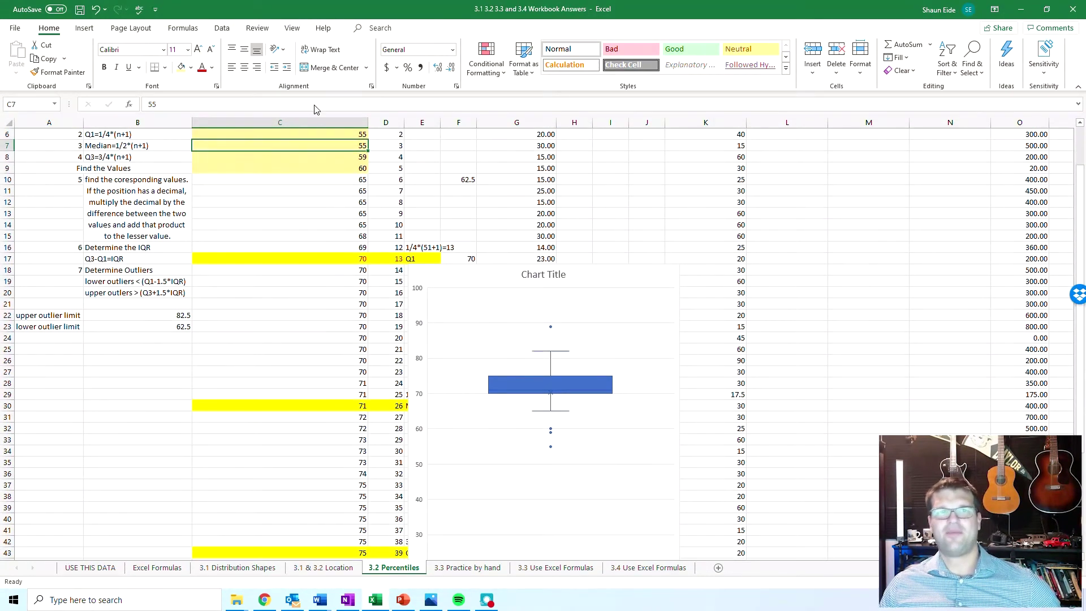
Step: Add data labels to the box plot, positioned on the left of the points
{"action": "left_click", "coordinate": [611, 416]}
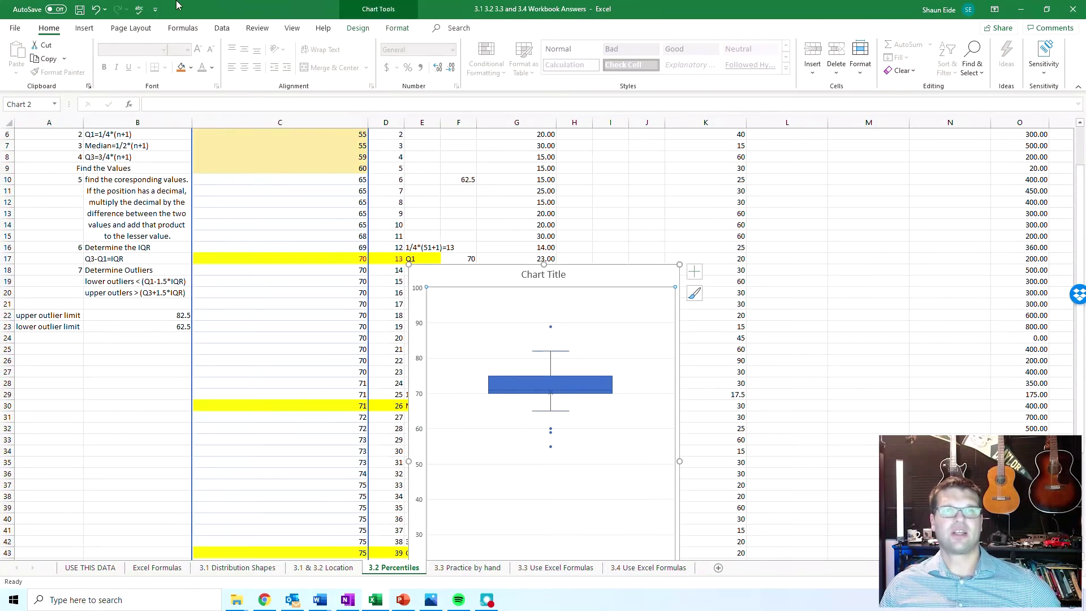
{"action": "left_click", "coordinate": [397, 28]}
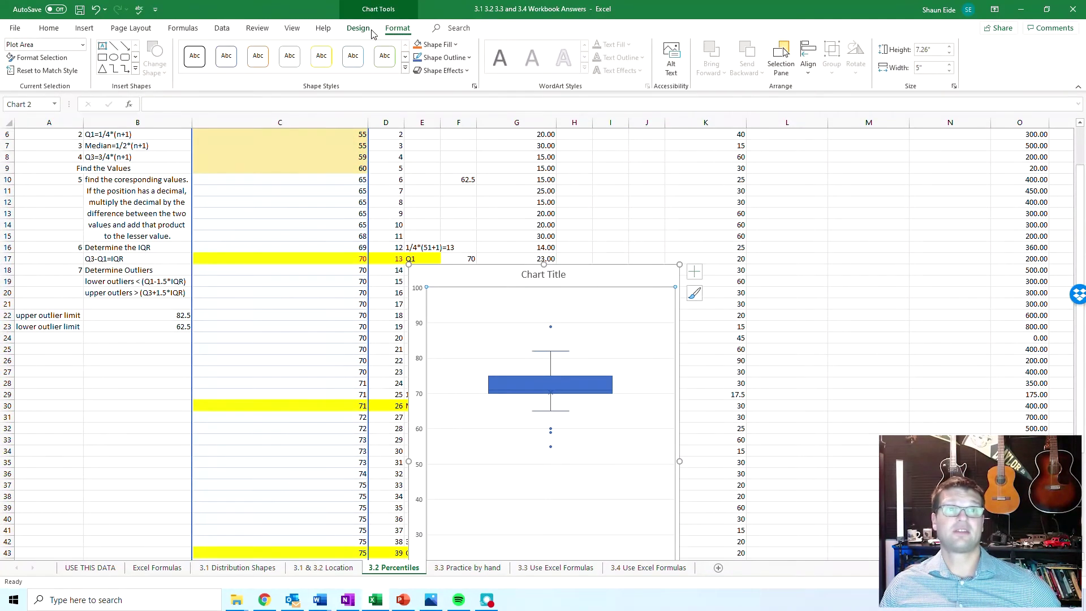
{"action": "left_click", "coordinate": [357, 28]}
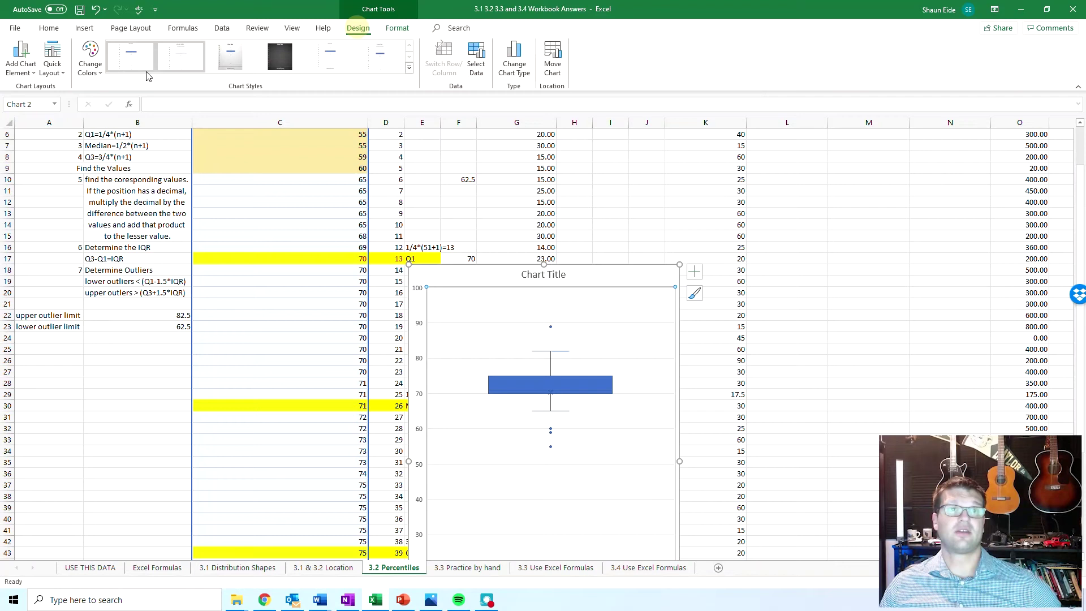
{"action": "left_click", "coordinate": [21, 57]}
{"action": "mouse_move", "coordinate": [42, 136]}
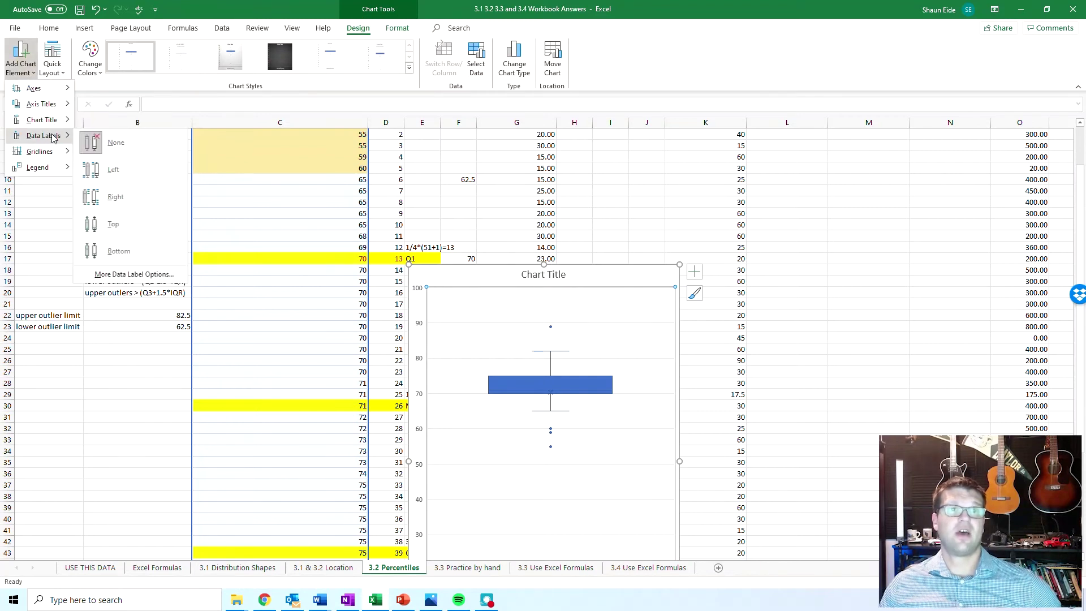
{"action": "left_click", "coordinate": [125, 173]}
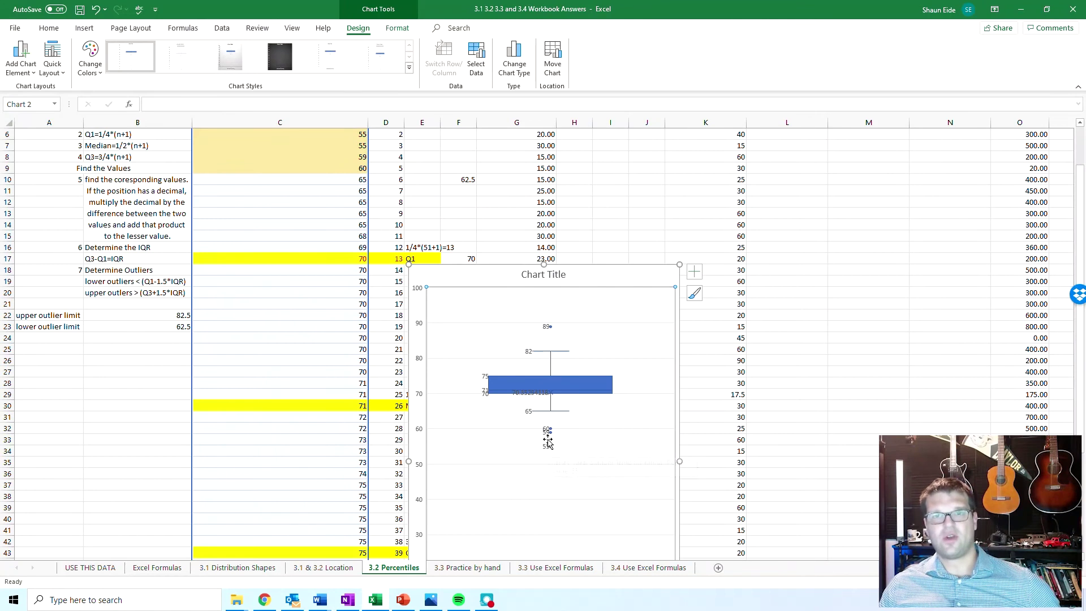
Step: Move the box plot over below the outlier limits and narrow it to fit within column C, uncovering the Labels and value columns
{"action": "scroll", "coordinate": [547, 432], "scroll_direction": "down", "scroll_amount": 3}
{"action": "scroll", "coordinate": [547, 475], "scroll_direction": "up", "scroll_amount": 4}
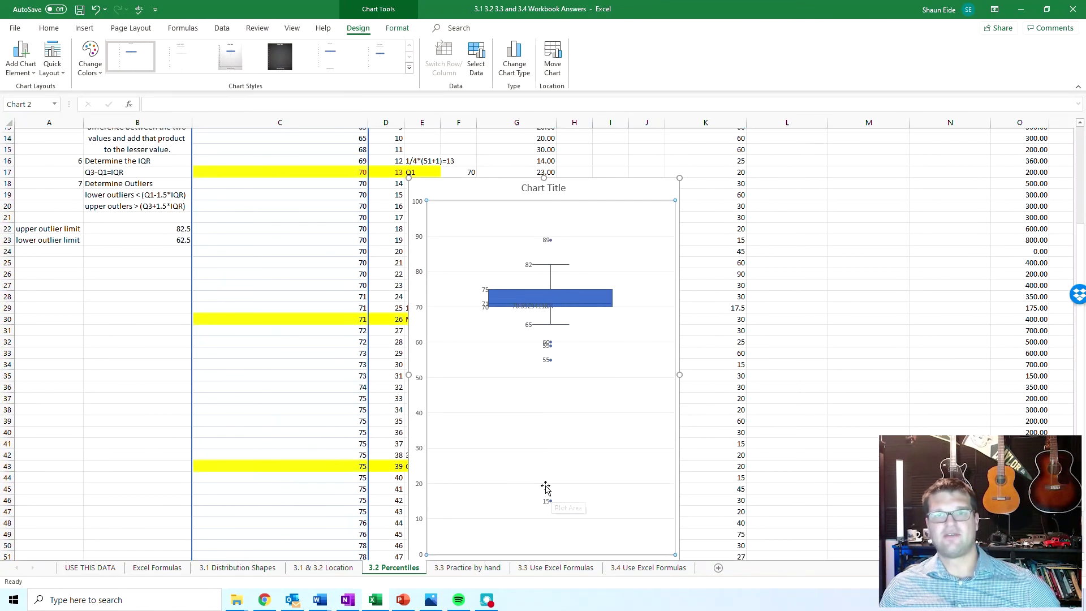
{"action": "scroll", "coordinate": [305, 347], "scroll_direction": "down", "scroll_amount": 8}
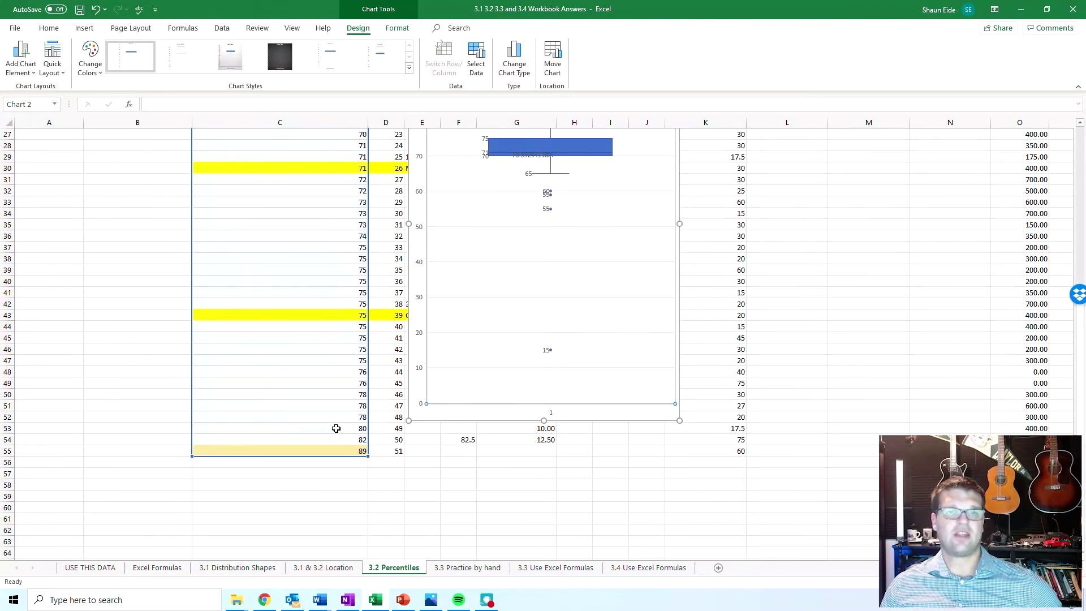
{"action": "scroll", "coordinate": [347, 449], "scroll_direction": "up", "scroll_amount": 7}
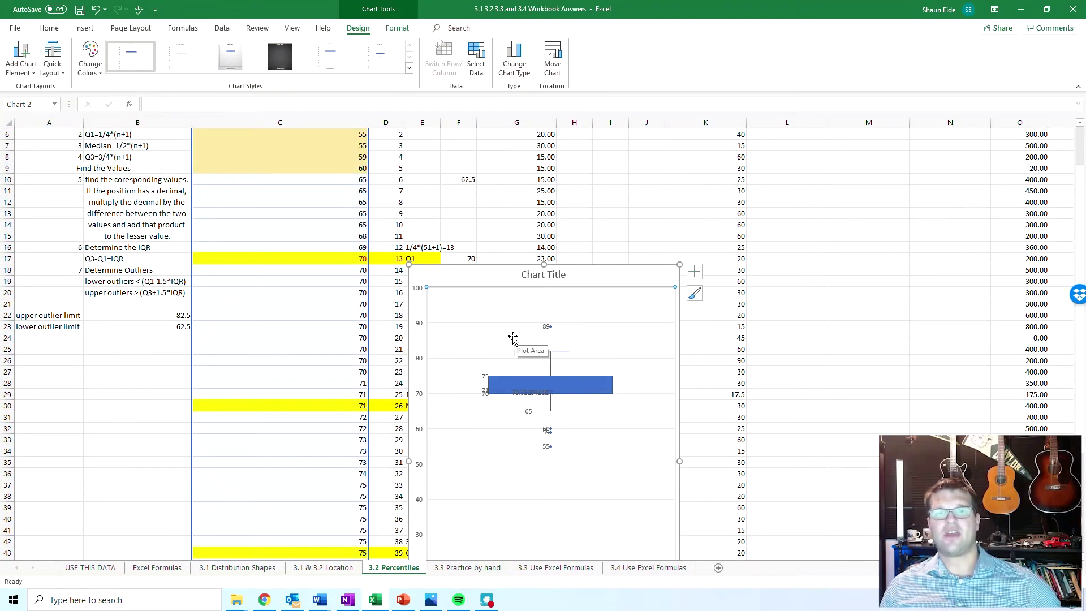
{"action": "left_click_drag", "start_coordinate": [416, 276], "coordinate": [108, 340]}
{"action": "scroll", "coordinate": [130, 350], "scroll_direction": "down", "scroll_amount": 1}
{"action": "scroll", "coordinate": [130, 350], "scroll_direction": "down", "scroll_amount": 3}
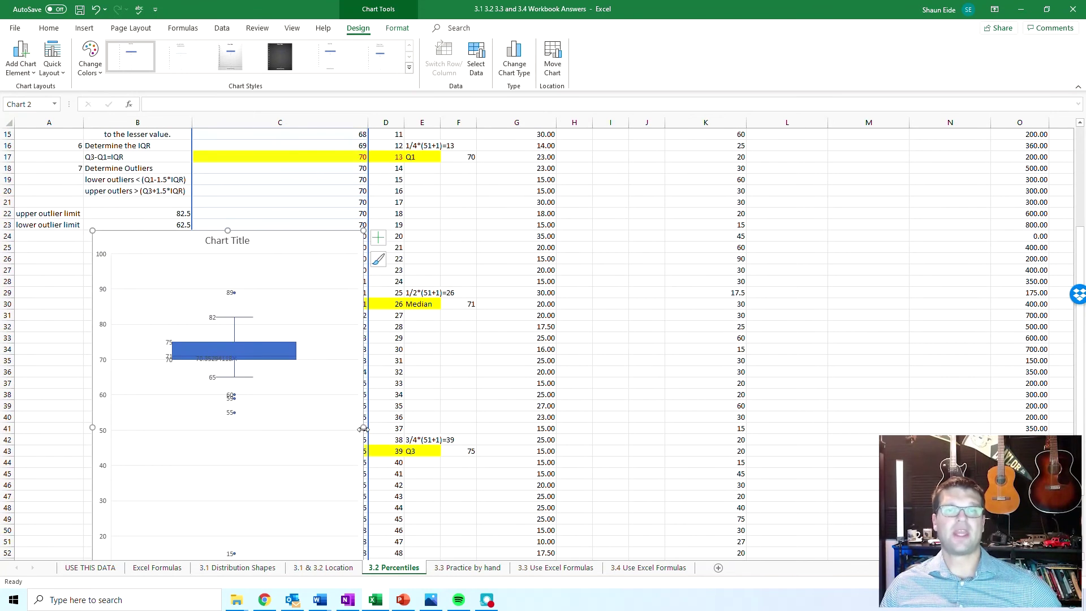
{"action": "left_click_drag", "start_coordinate": [111, 237], "coordinate": [221, 279]}
{"action": "scroll", "coordinate": [281, 332], "scroll_direction": "up", "scroll_amount": 5}
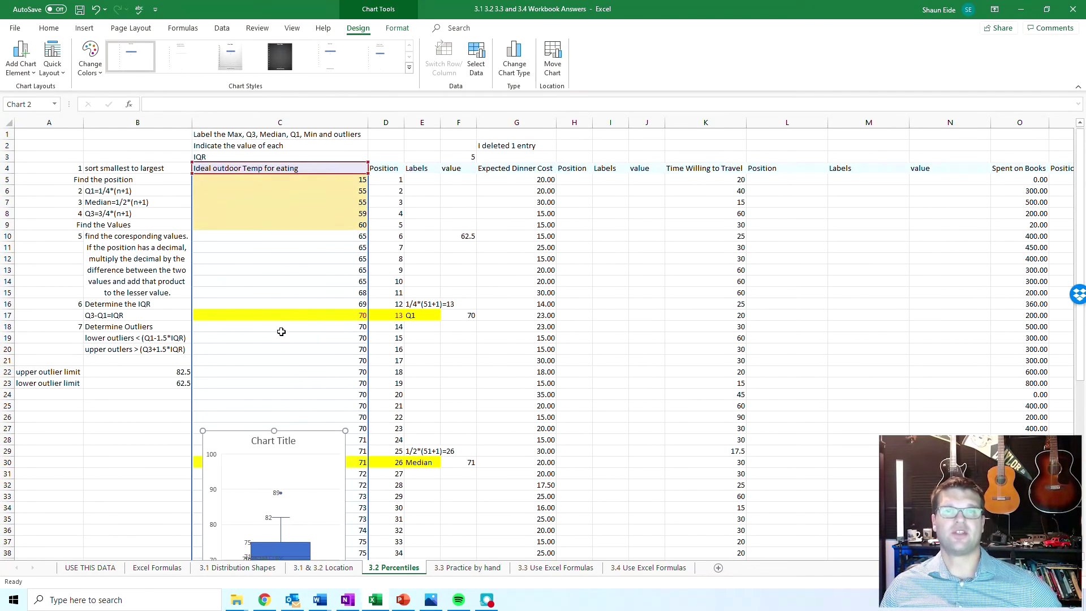
{"action": "left_click", "coordinate": [420, 315]}
{"action": "key", "text": "Right"}
{"action": "key", "text": "Right"}
{"action": "key", "text": "Right"}
{"action": "key", "text": "Right"}
{"action": "key", "text": "Right"}
{"action": "key", "text": "Right"}
{"action": "key", "text": "Right"}
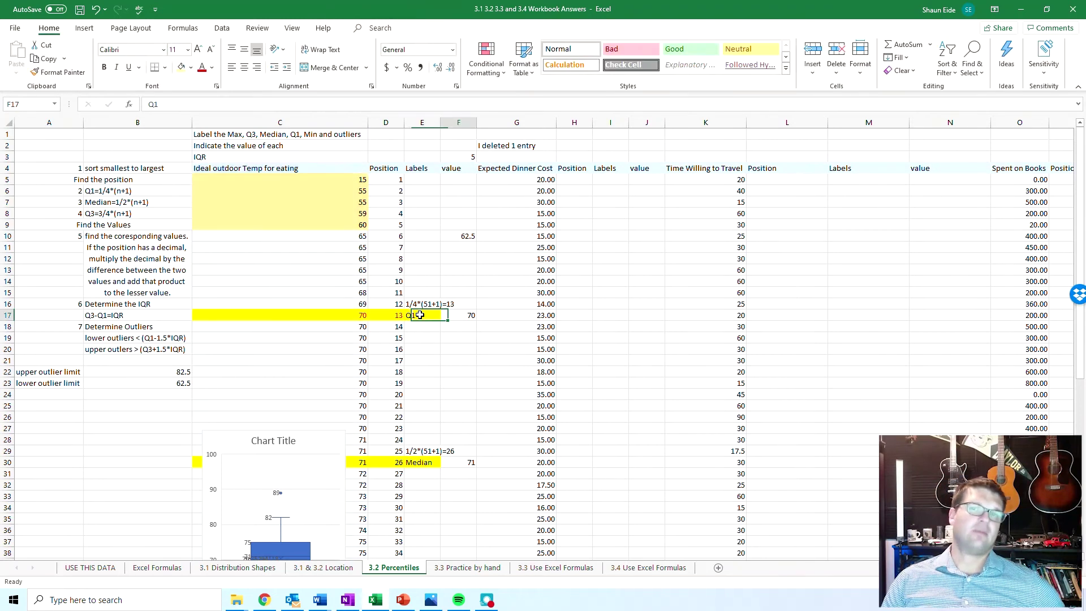
{"action": "key", "text": "Right"}
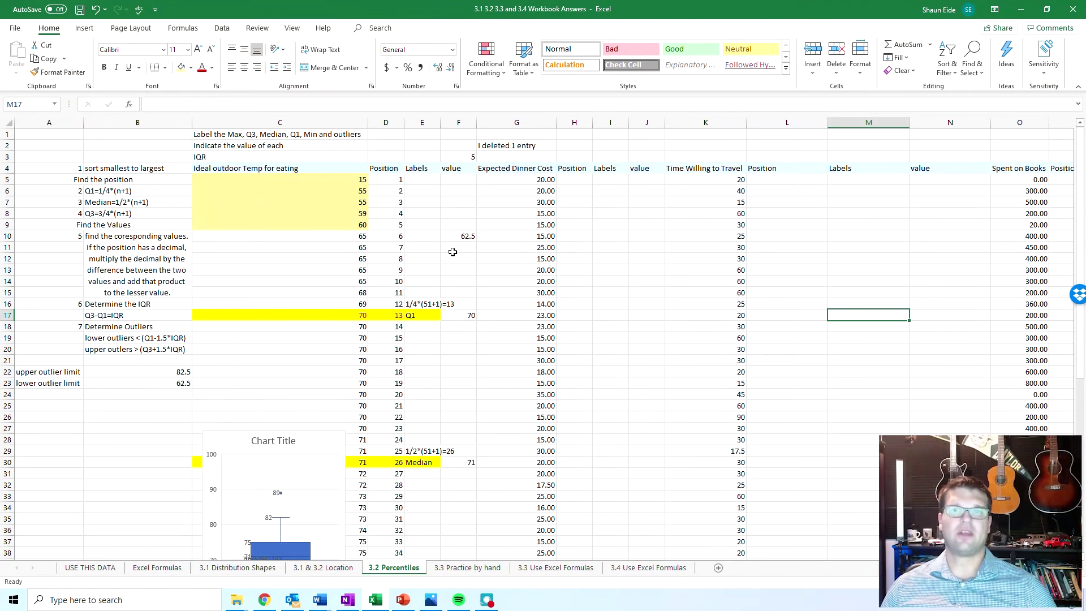
Step: Sort the Expected Dinner Cost values in G5:G54 from smallest to largest, continuing with the current selection only
{"action": "left_click", "coordinate": [538, 213]}
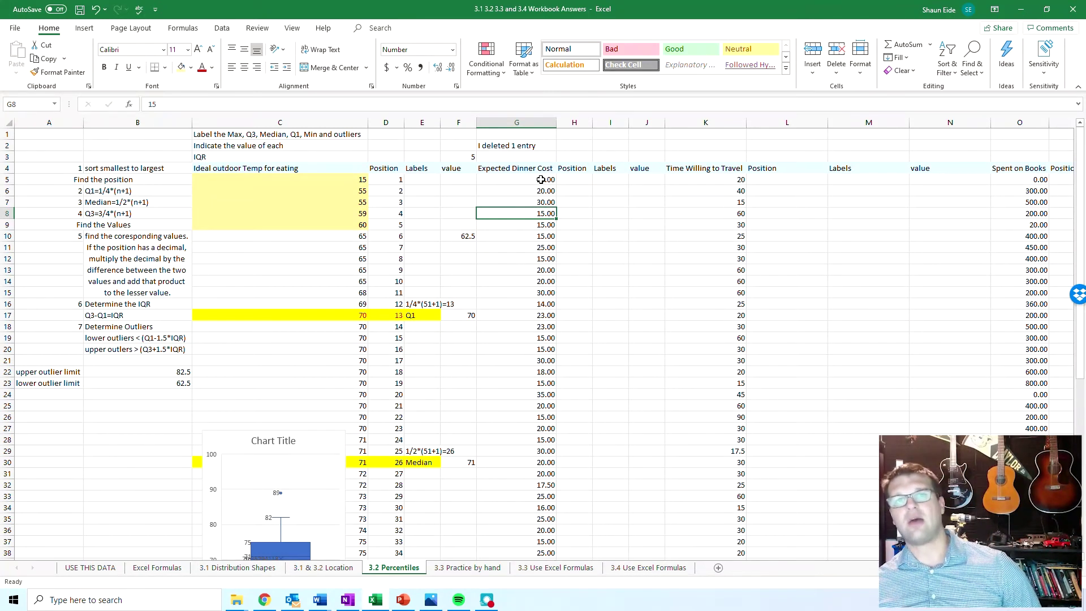
{"action": "left_click_drag", "start_coordinate": [543, 181], "coordinate": [536, 522]}
{"action": "right_click", "coordinate": [521, 517]}
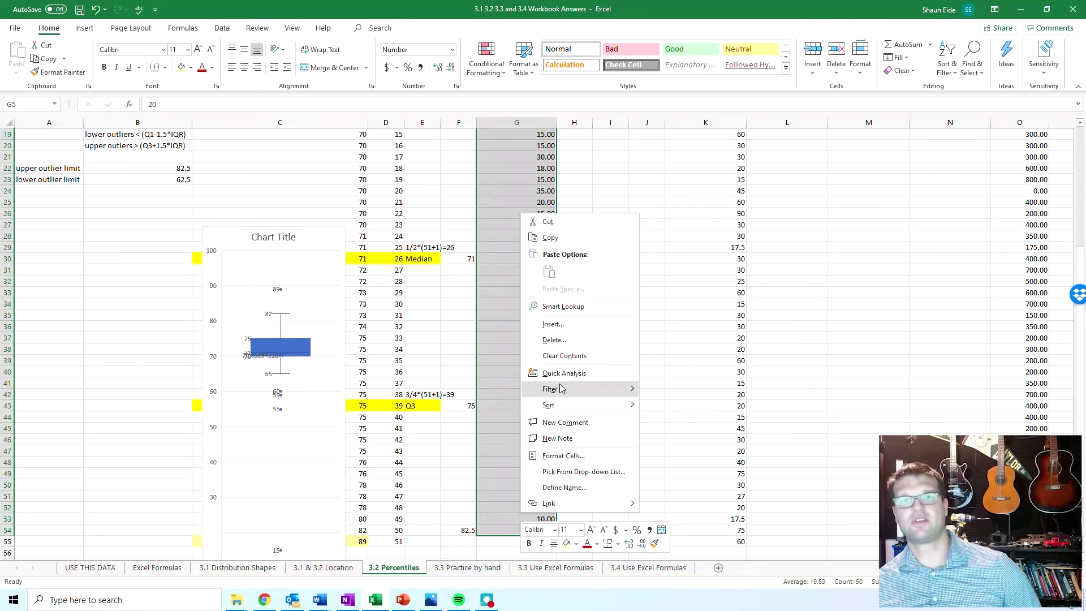
{"action": "mouse_move", "coordinate": [548, 405]}
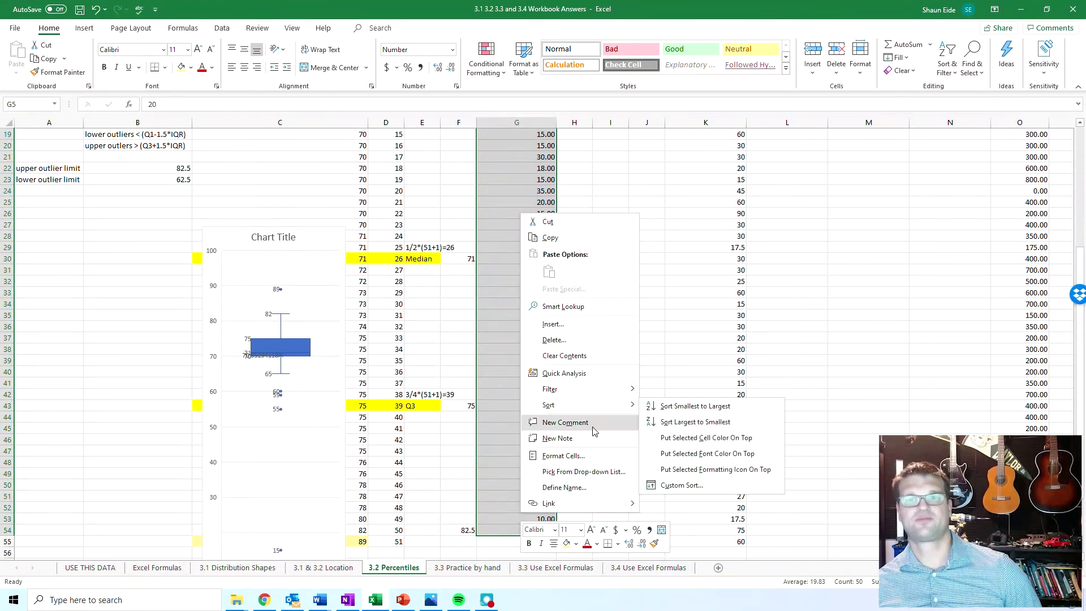
{"action": "left_click", "coordinate": [676, 406]}
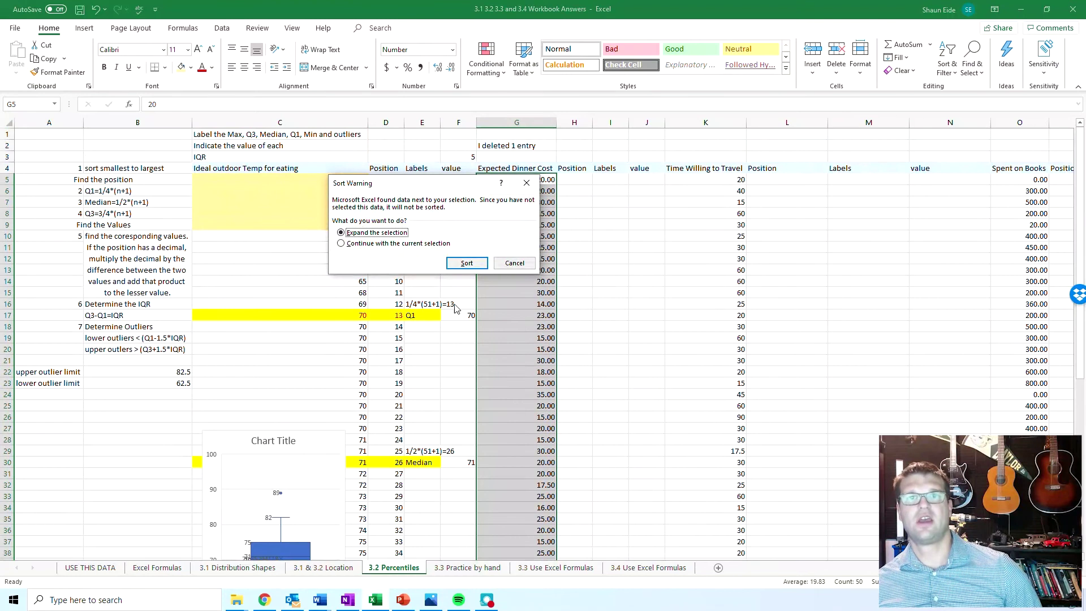
{"action": "left_click", "coordinate": [398, 243]}
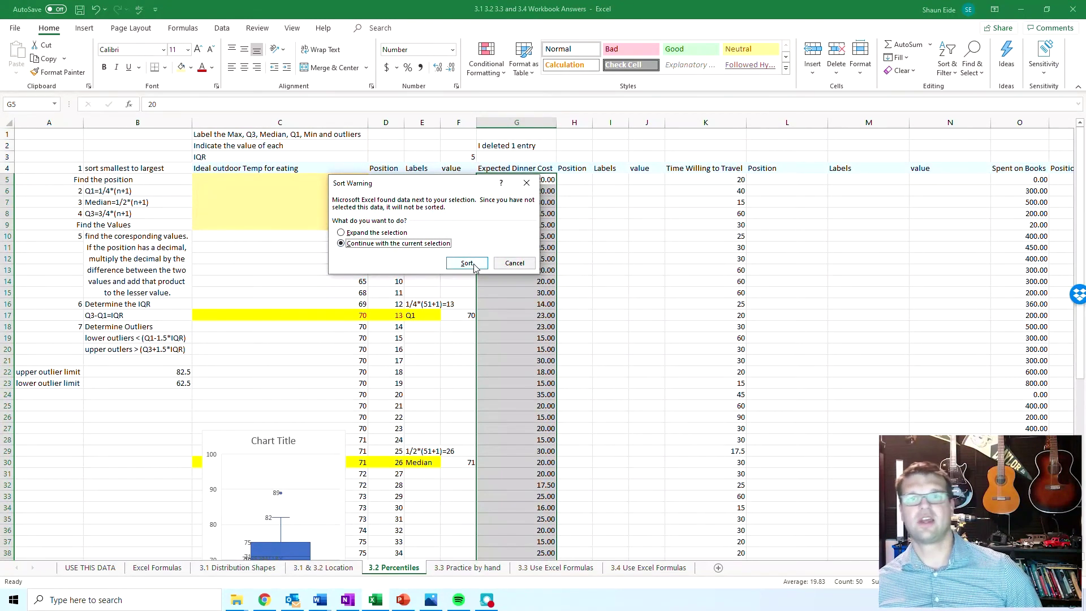
{"action": "left_click", "coordinate": [467, 264]}
{"action": "left_click", "coordinate": [523, 146]}
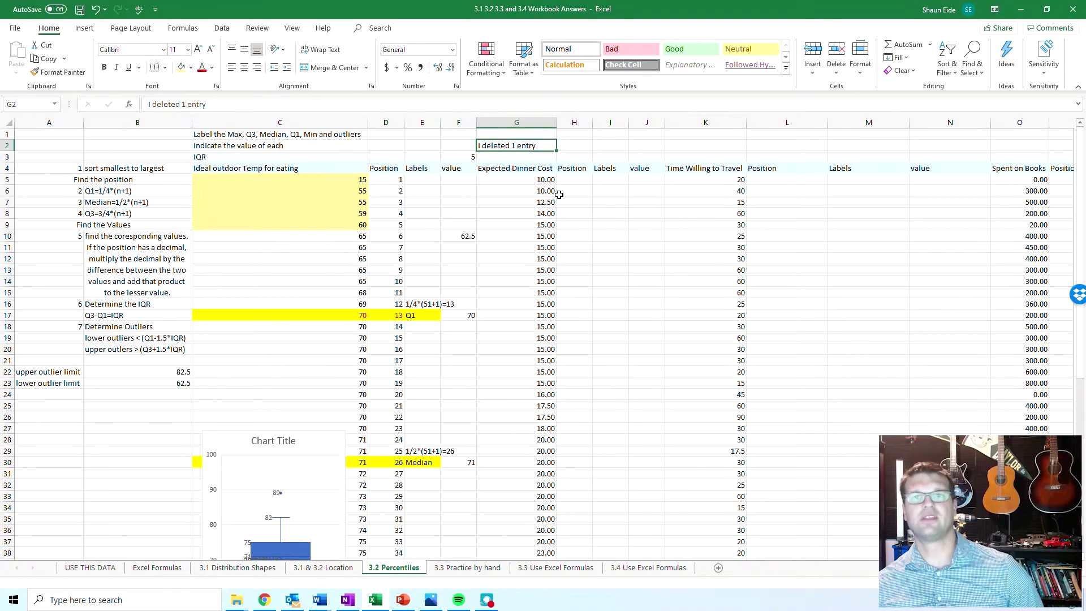
Step: Write the general percentile position formula P=p/100*(n+1) as text in B28, below the outlier limits
{"action": "left_click", "coordinate": [571, 181]}
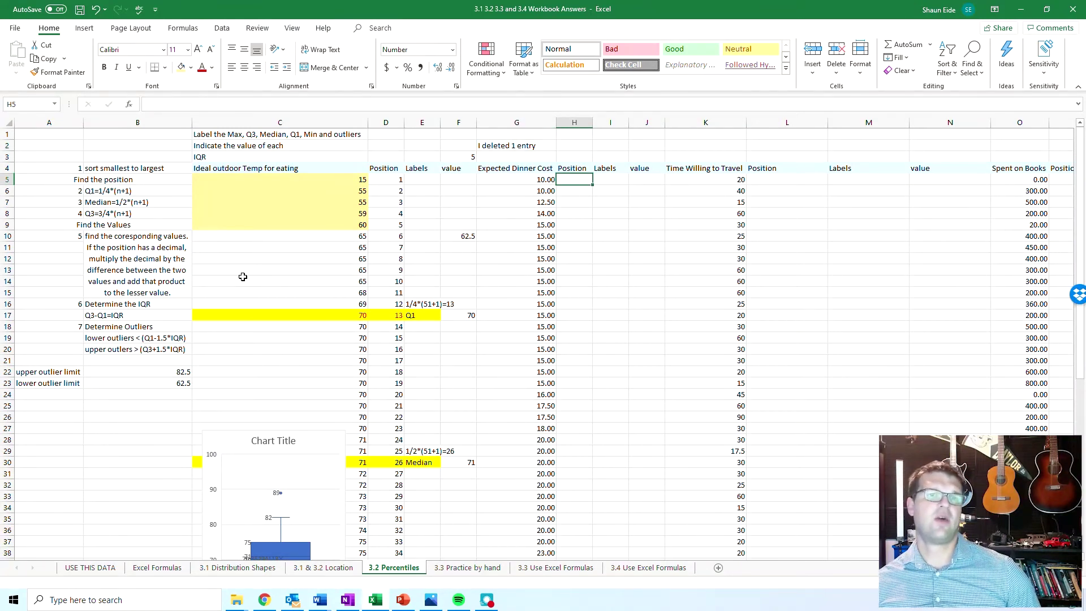
{"action": "left_click", "coordinate": [94, 194]}
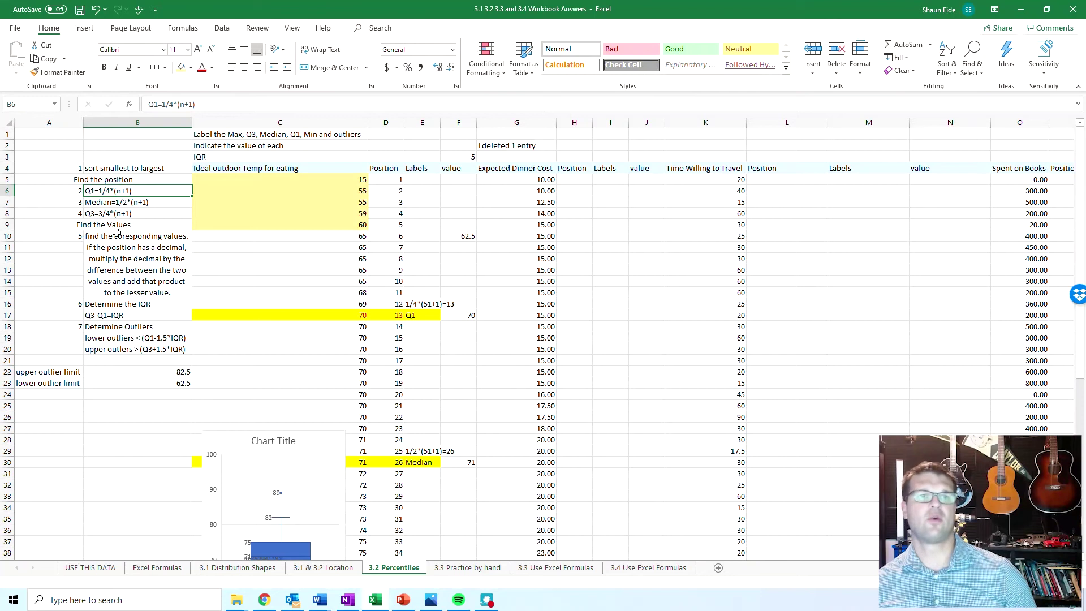
{"action": "left_click", "coordinate": [100, 439]}
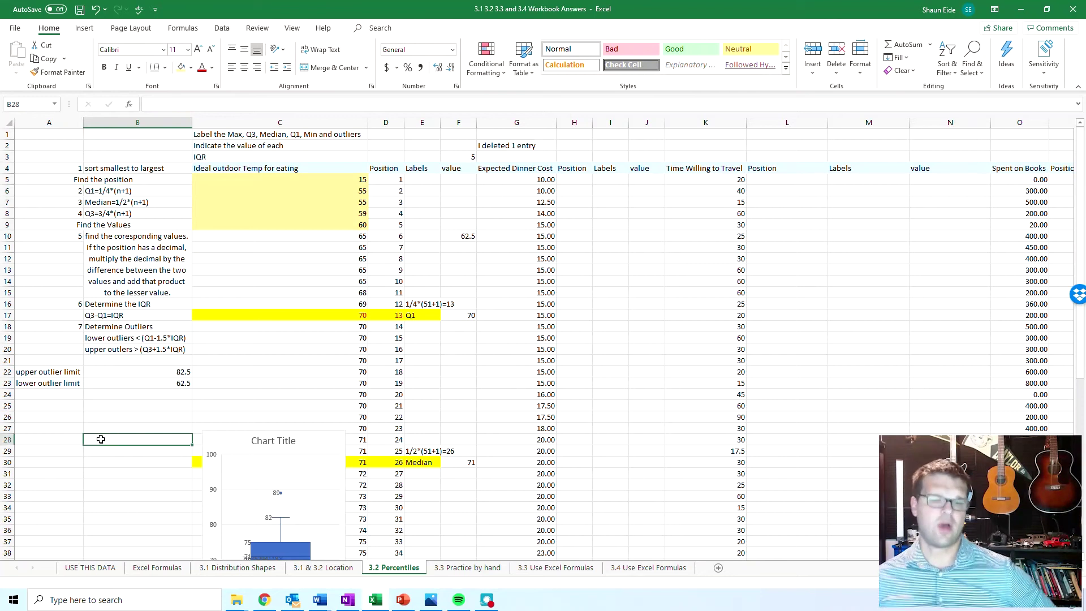
{"action": "type", "text": "p/100*n+1)"}
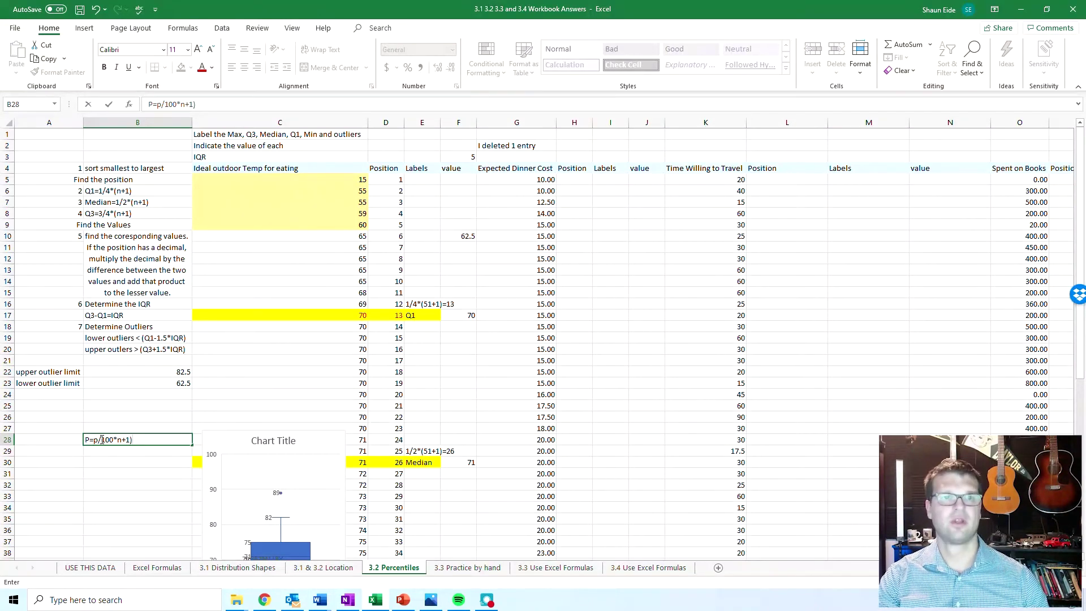
{"action": "key", "text": "Tab"}
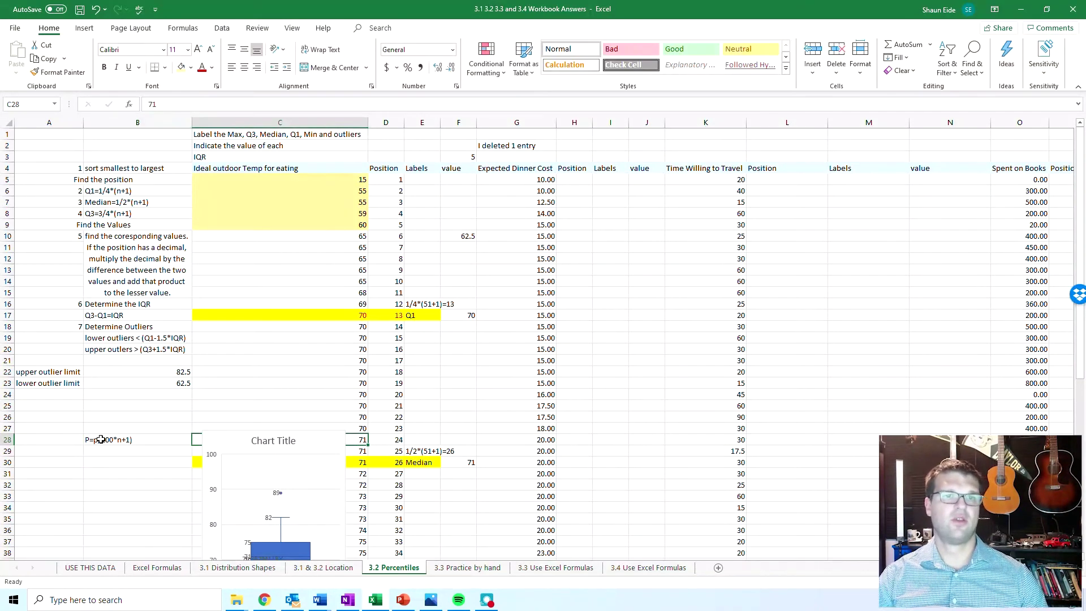
{"action": "left_click", "coordinate": [143, 454]}
{"action": "double_click", "coordinate": [117, 439]}
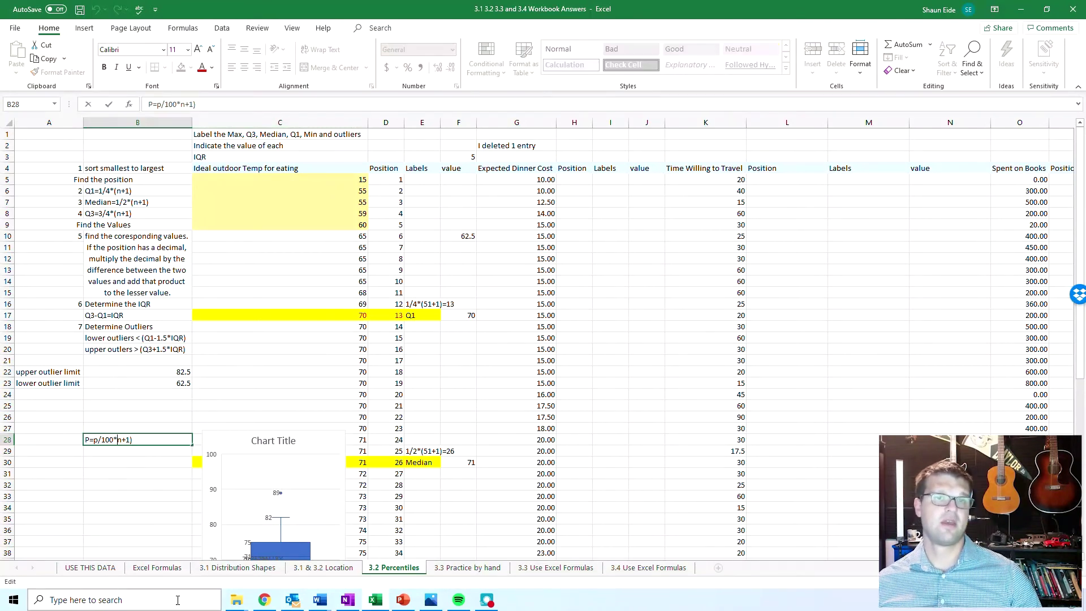
{"action": "type", "text": "("}
{"action": "key", "text": "Tab"}
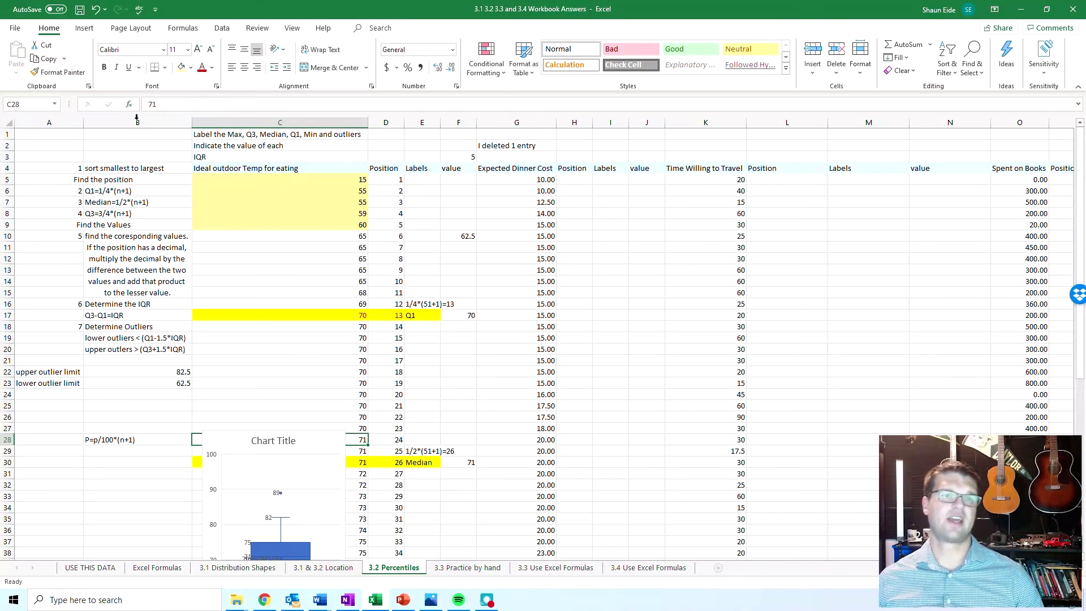
Step: Calculate the first quartile position for the dinner costs in H18 with the formula =25/100*(50+1)
{"action": "left_click", "coordinate": [570, 332]}
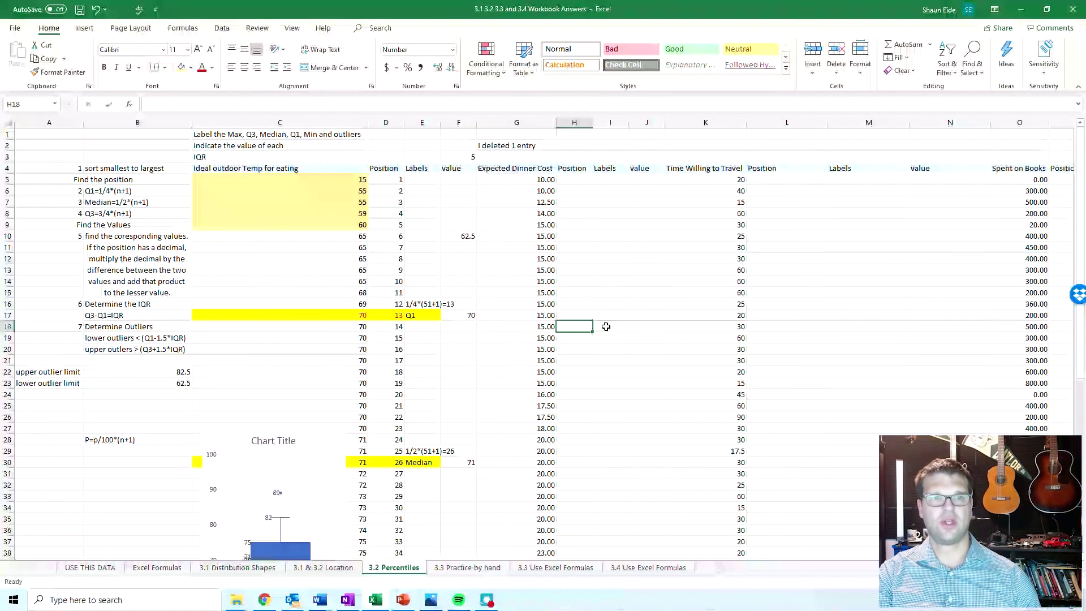
{"action": "type", "text": "=="}
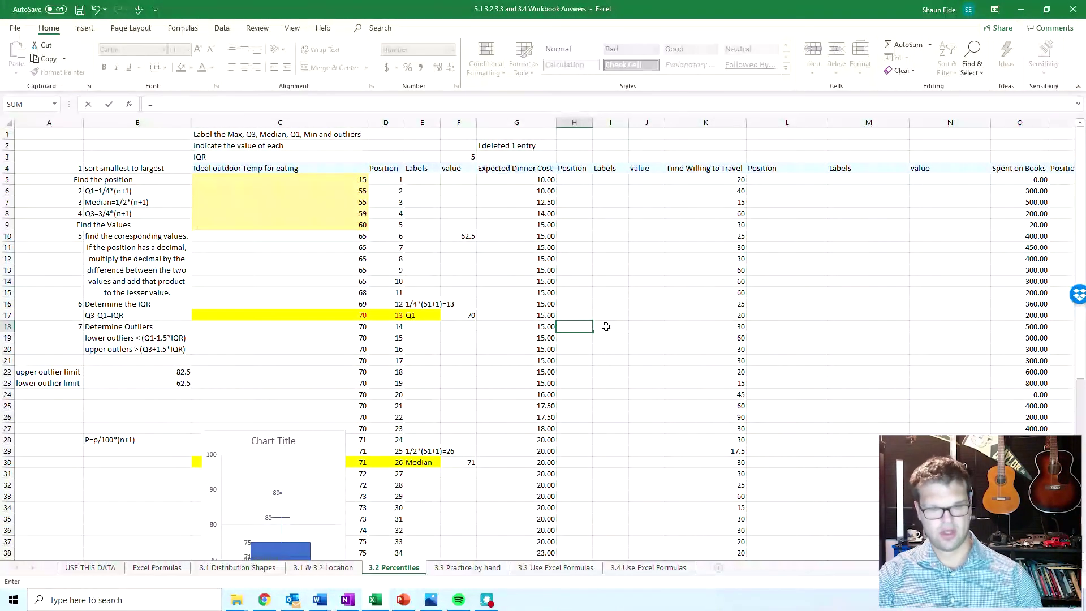
{"action": "type", "text": "25"}
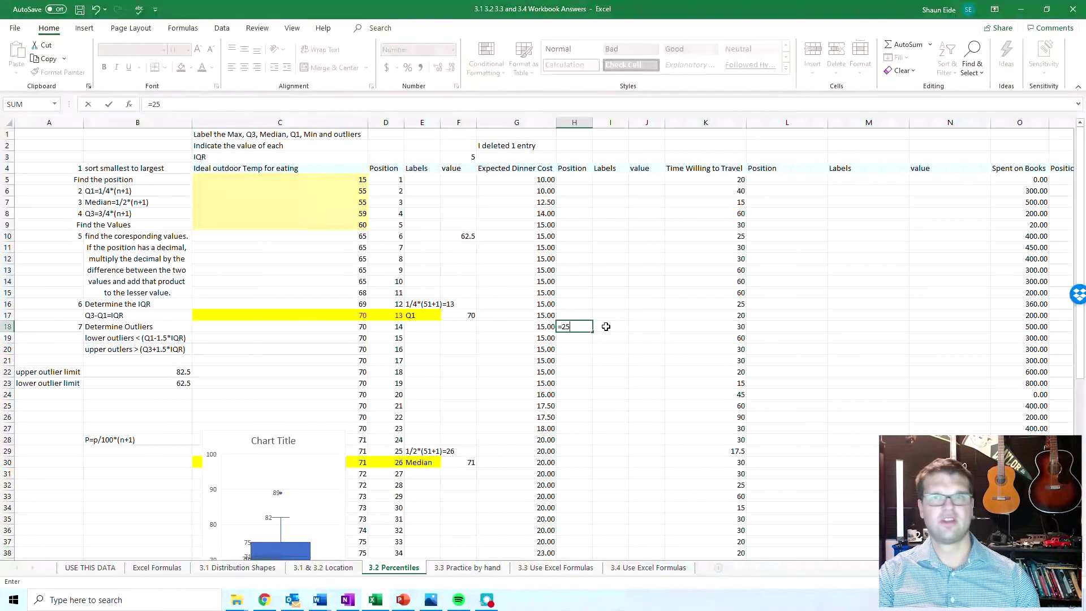
{"action": "type", "text": "/100"}
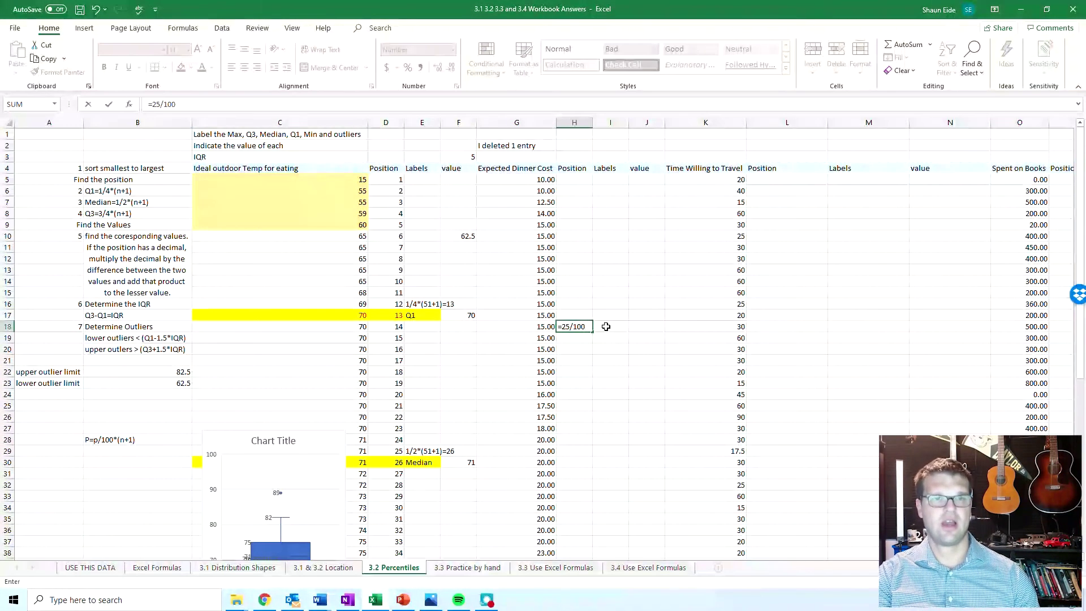
{"action": "type", "text": "*9"}
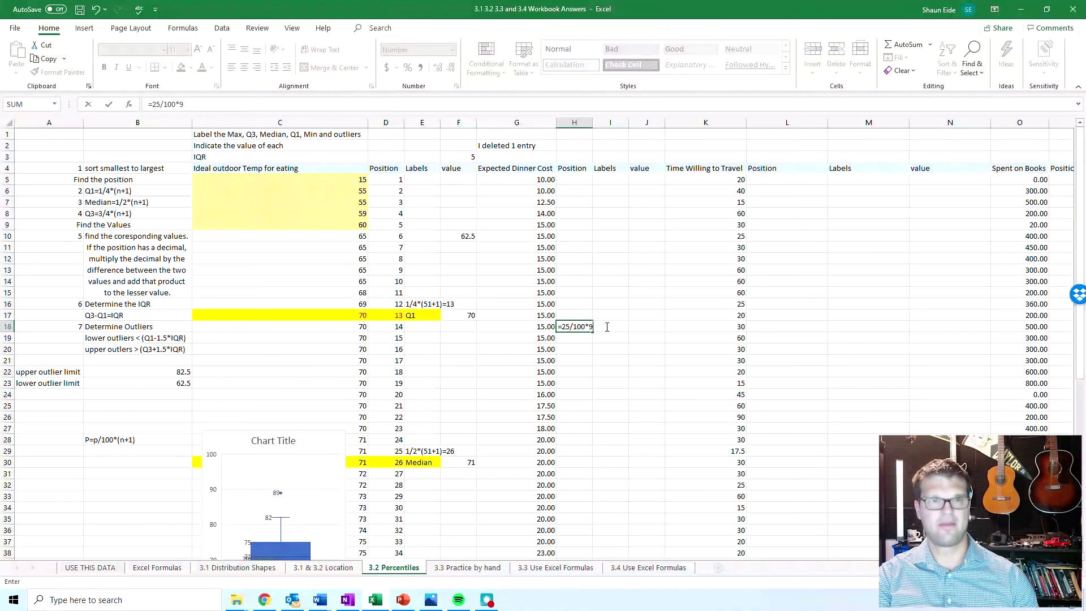
{"action": "key", "text": "BackSpace"}
{"action": "type", "text": "("}
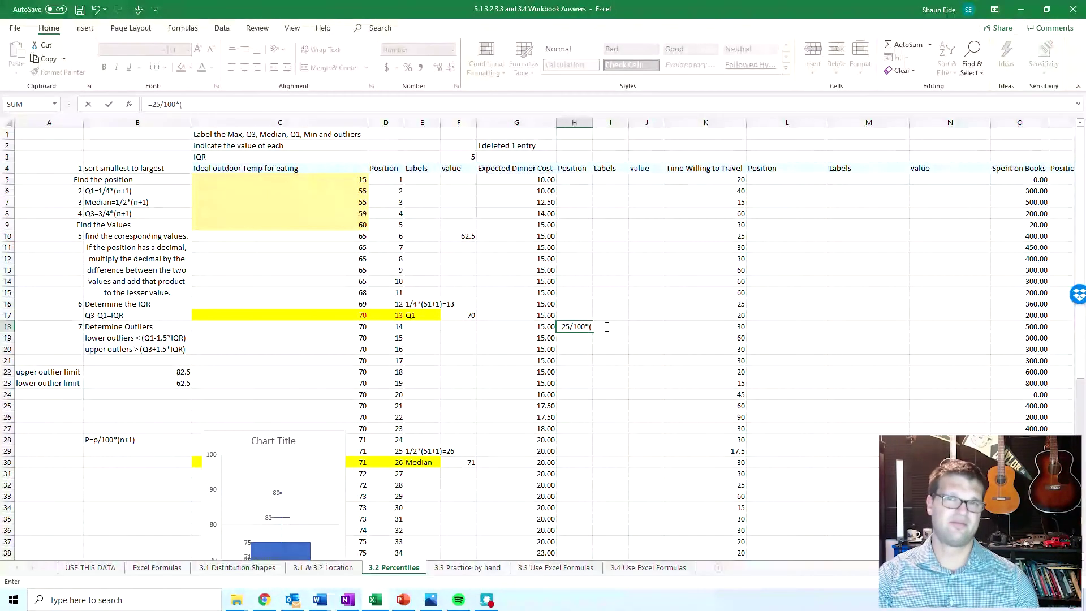
{"action": "type", "text": "50"}
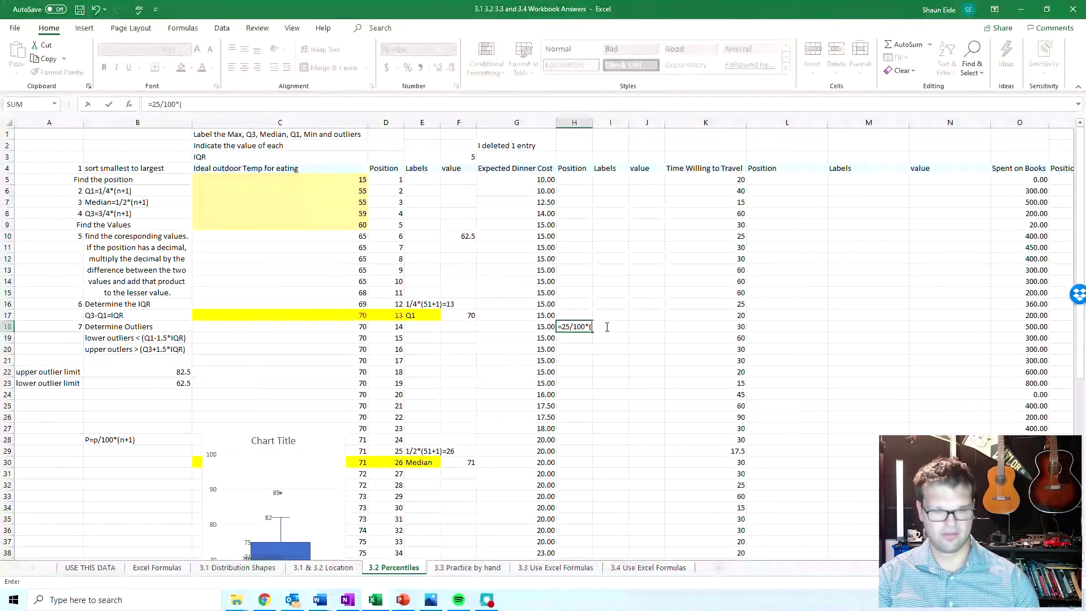
{"action": "type", "text": "+1"}
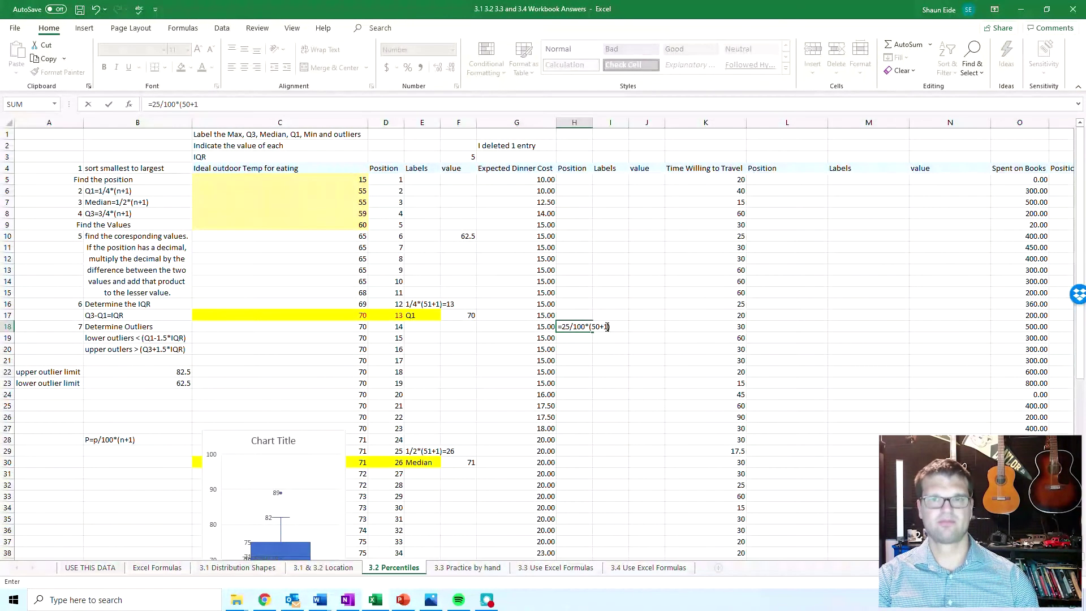
{"action": "type", "text": ")"}
{"action": "key", "text": "Return"}
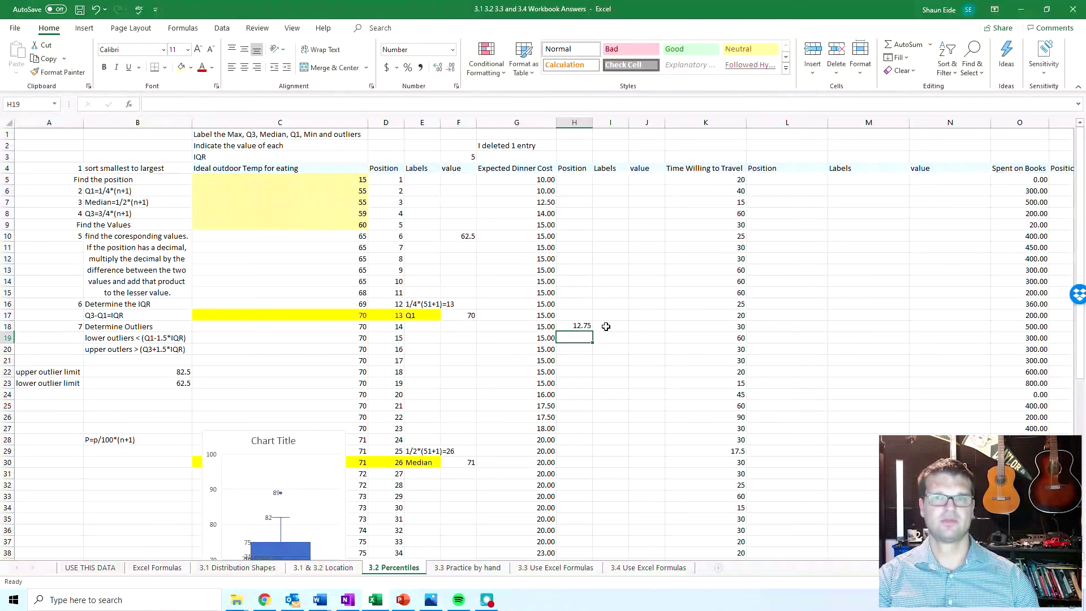
Step: Move the first quartile position formula from H18 to I18 in the Labels column
{"action": "left_click", "coordinate": [577, 327]}
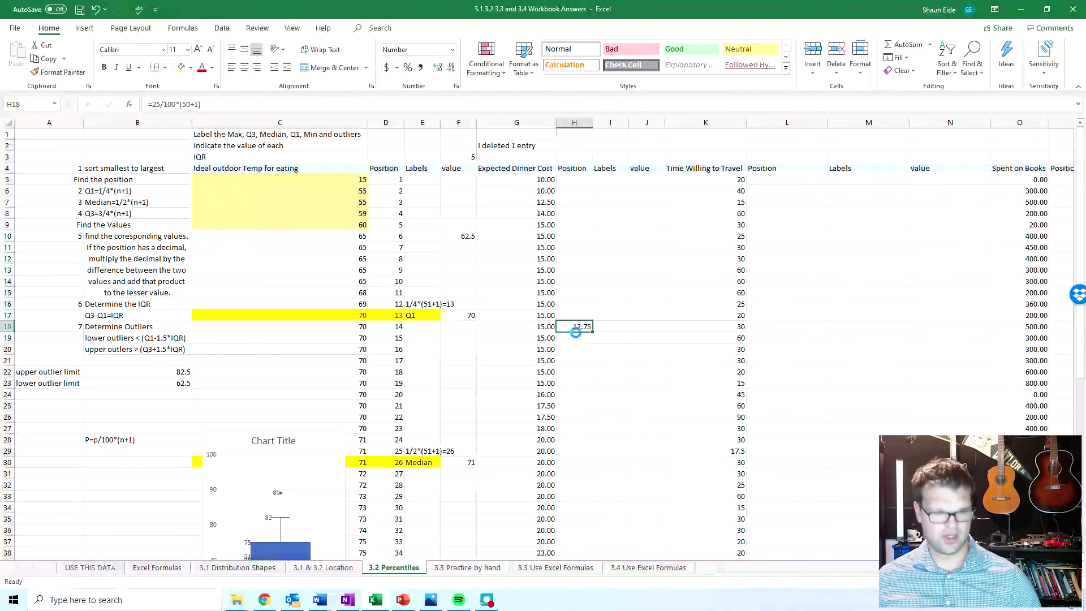
{"action": "key", "text": "ctrl+c"}
{"action": "left_click", "coordinate": [608, 329]}
{"action": "key", "text": "Return"}
Step: Number the dinner cost positions from 1 to 50 in H5:H54, entering 1 to 4 and filling the series down
{"action": "left_click", "coordinate": [567, 179]}
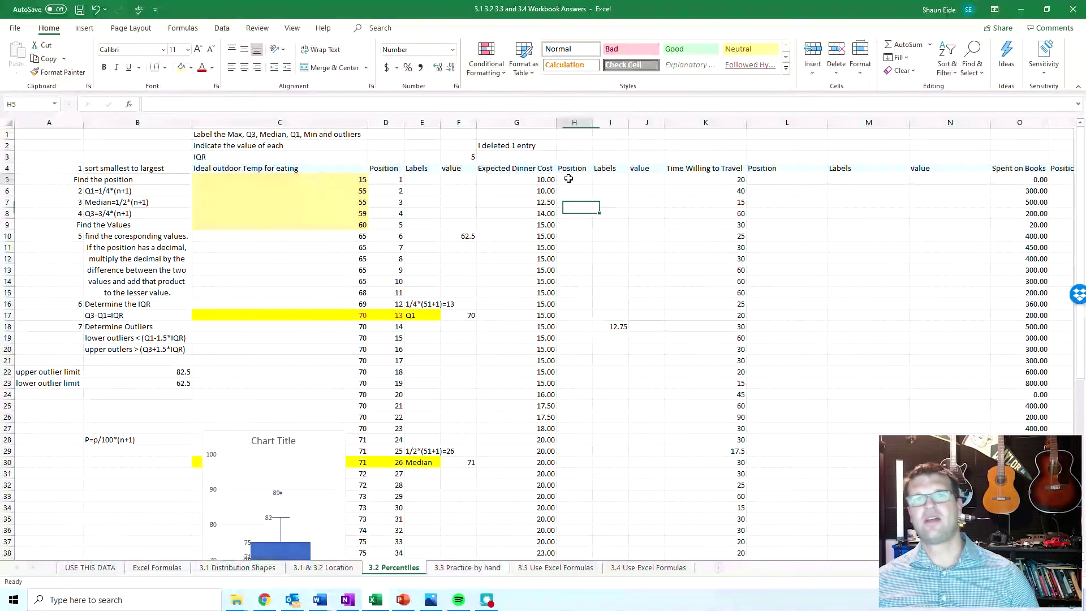
{"action": "type", "text": "1"}
{"action": "key", "text": "Return"}
{"action": "type", "text": "2"}
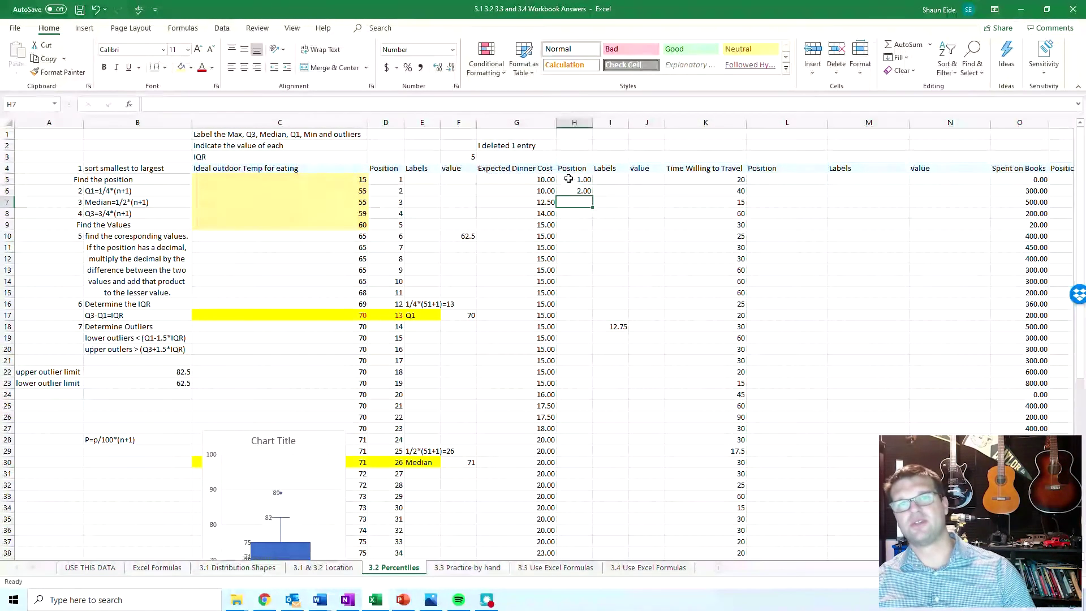
{"action": "key", "text": "Return"}
{"action": "type", "text": "3"}
{"action": "key", "text": "Return"}
{"action": "type", "text": "4"}
{"action": "key", "text": "Return"}
{"action": "left_click_drag", "start_coordinate": [568, 178], "coordinate": [566, 536]}
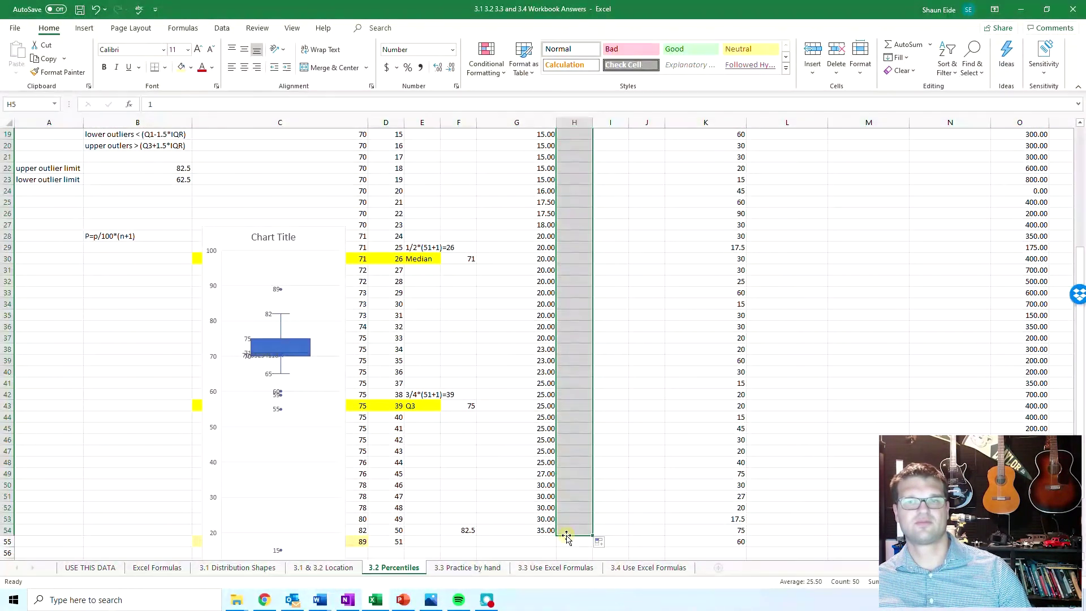
Step: Move the first quartile position formula from I18 up to I15 in the Labels column
{"action": "scroll", "coordinate": [557, 517], "scroll_direction": "up", "scroll_amount": 6}
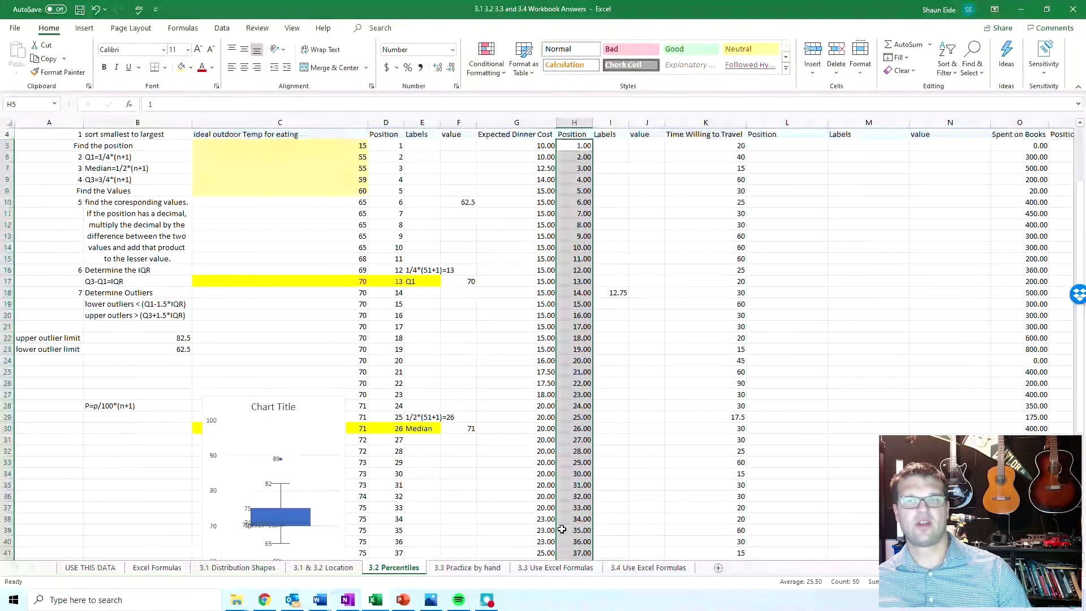
{"action": "scroll", "coordinate": [626, 388], "scroll_direction": "down", "scroll_amount": 1}
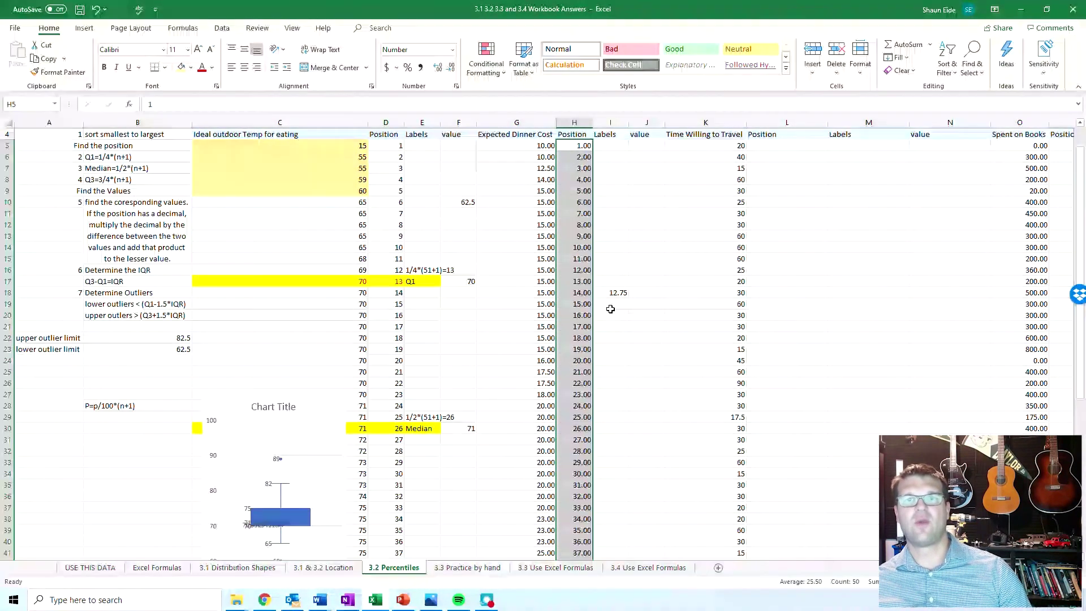
{"action": "left_click", "coordinate": [620, 292]}
{"action": "key", "text": "ctrl+c"}
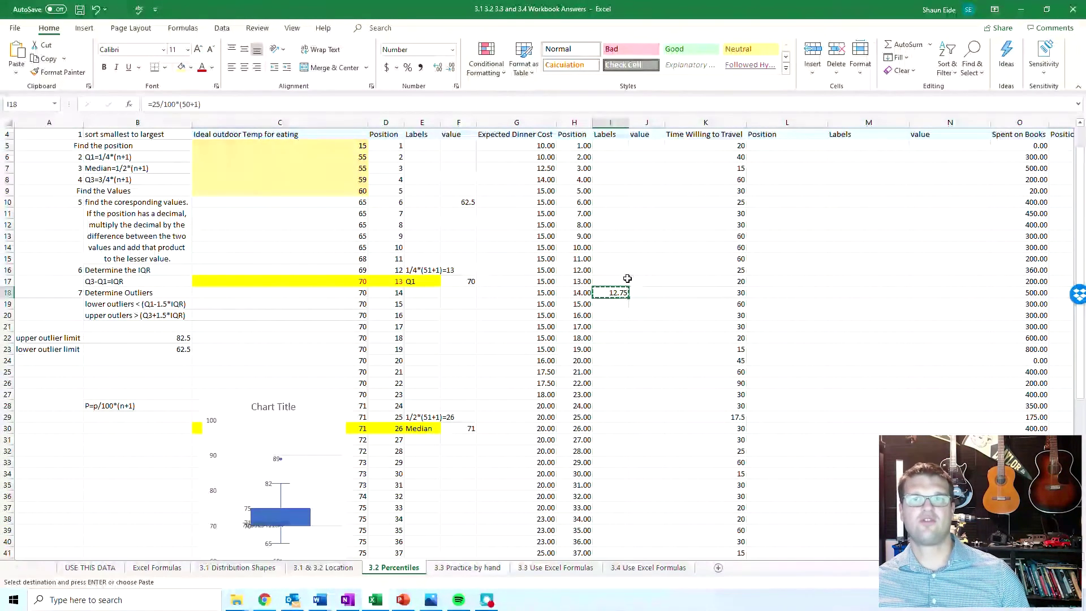
{"action": "left_click", "coordinate": [618, 272]}
{"action": "left_click", "coordinate": [616, 259]}
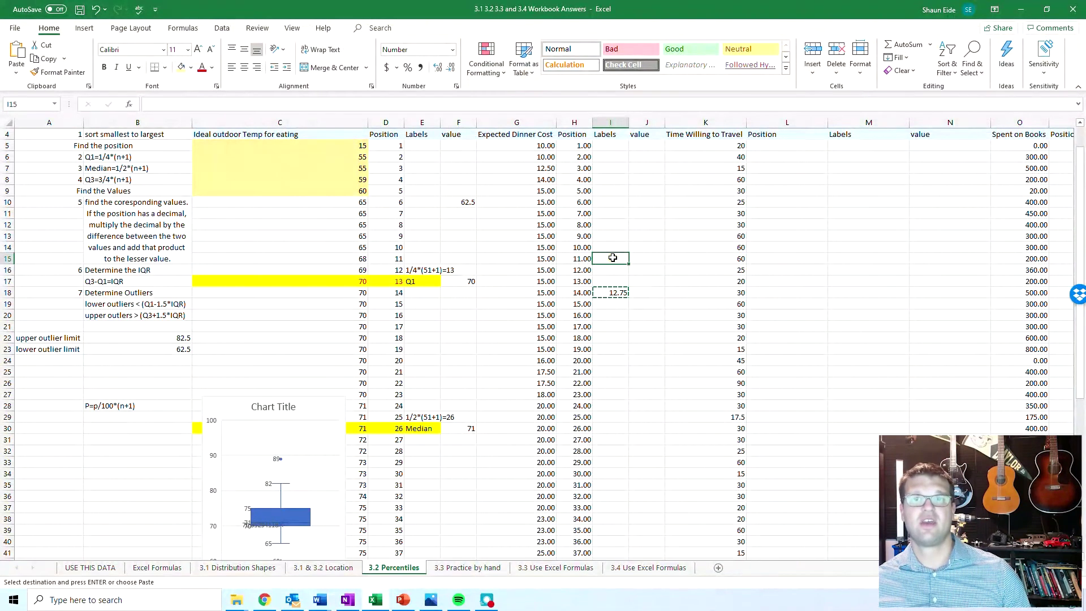
{"action": "key", "text": "Escape"}
{"action": "key", "text": "ctrl+v"}
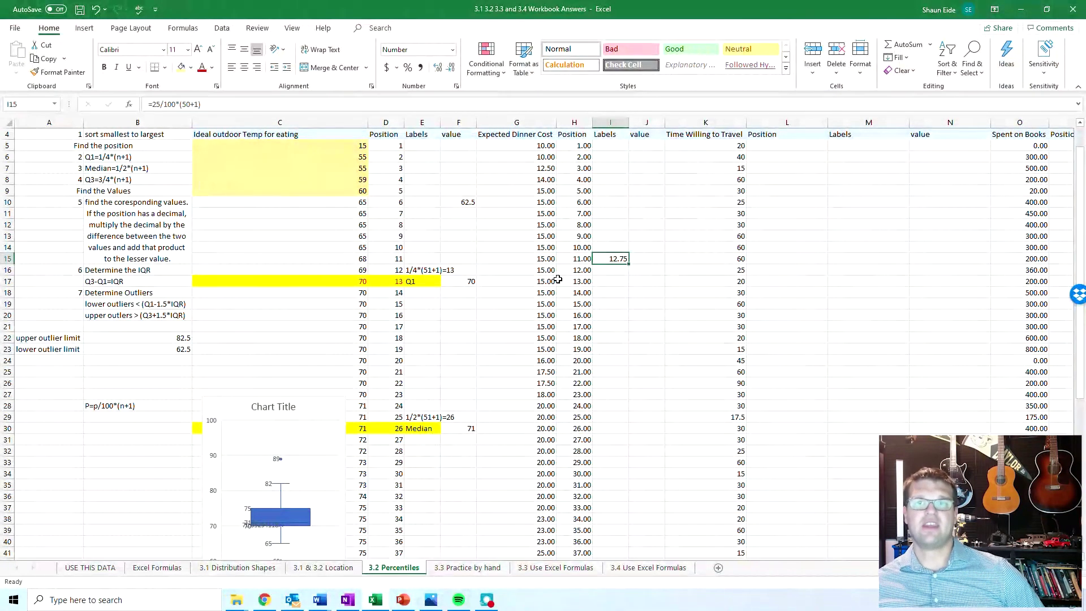
Step: Insert blank cells at G17:I17 between dinner cost positions 12 and 13, shifting the existing cells down
{"action": "left_click_drag", "start_coordinate": [525, 272], "coordinate": [579, 271]}
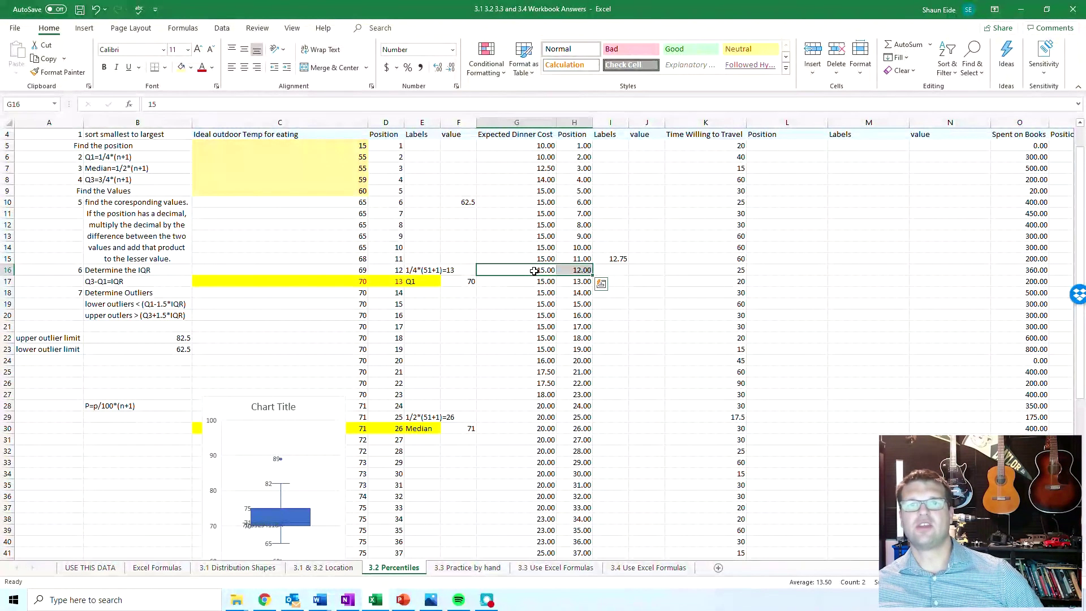
{"action": "left_click_drag", "start_coordinate": [534, 281], "coordinate": [575, 284]}
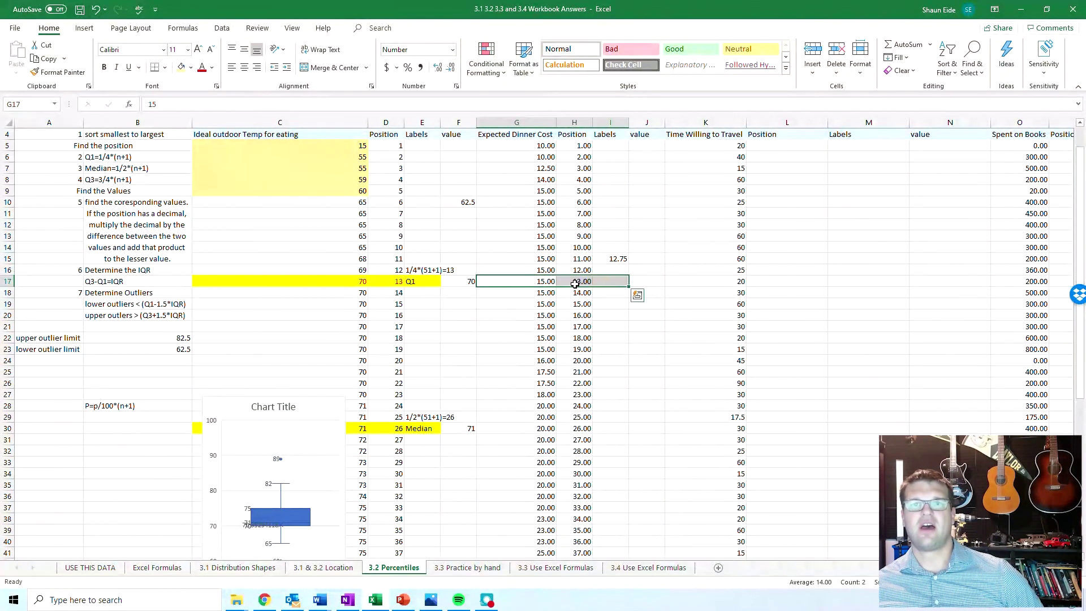
{"action": "right_click", "coordinate": [575, 284]}
{"action": "left_click", "coordinate": [611, 408]}
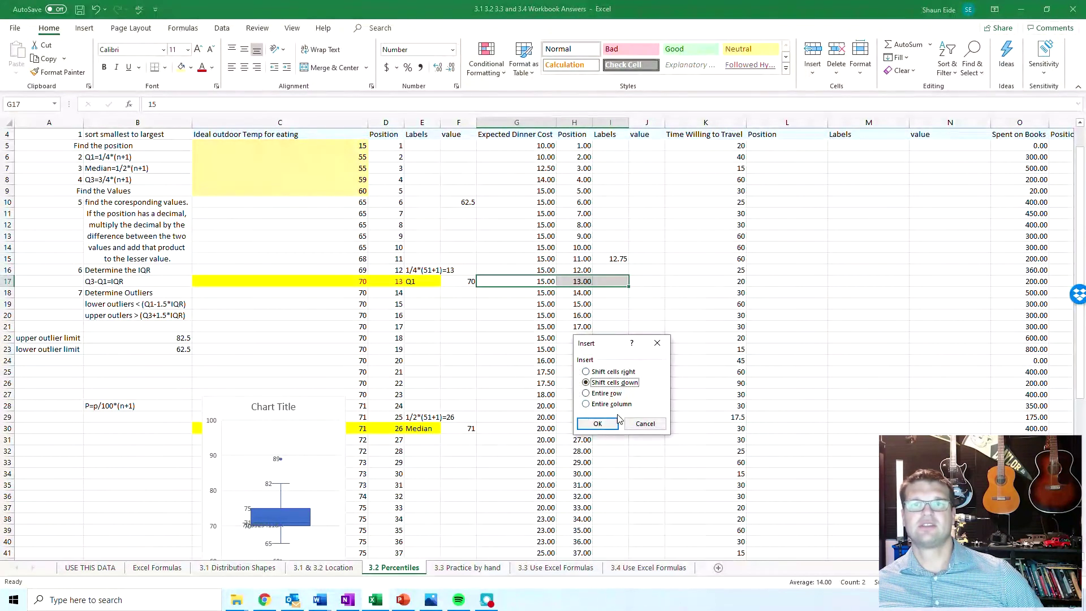
{"action": "left_click", "coordinate": [598, 423]}
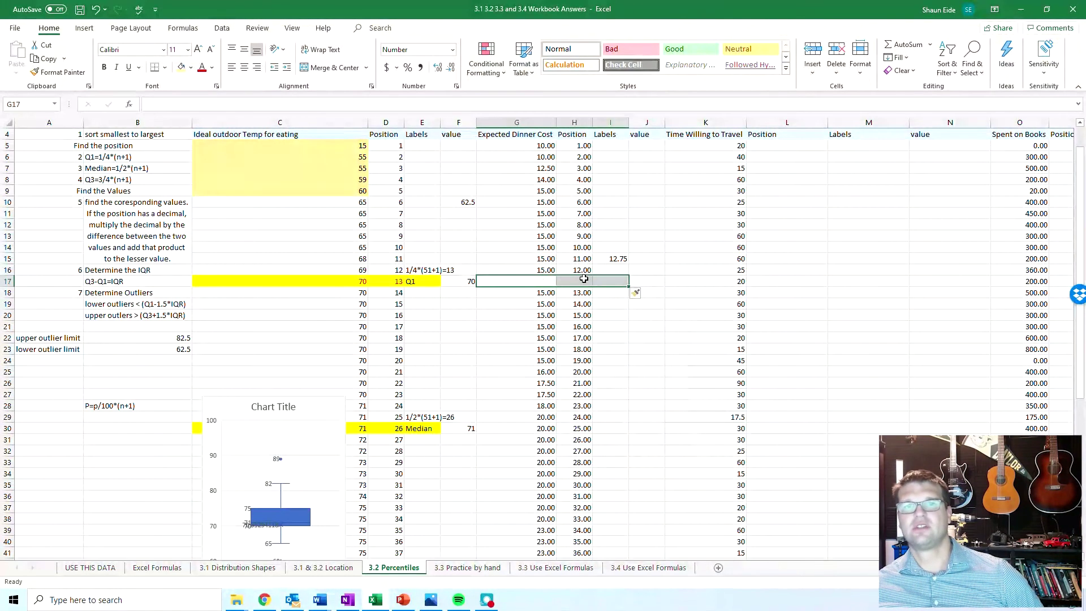
Step: Move the first quartile position formula from I15 into the blank Position cell H17
{"action": "left_click", "coordinate": [613, 259]}
{"action": "key", "text": "ctrl+c"}
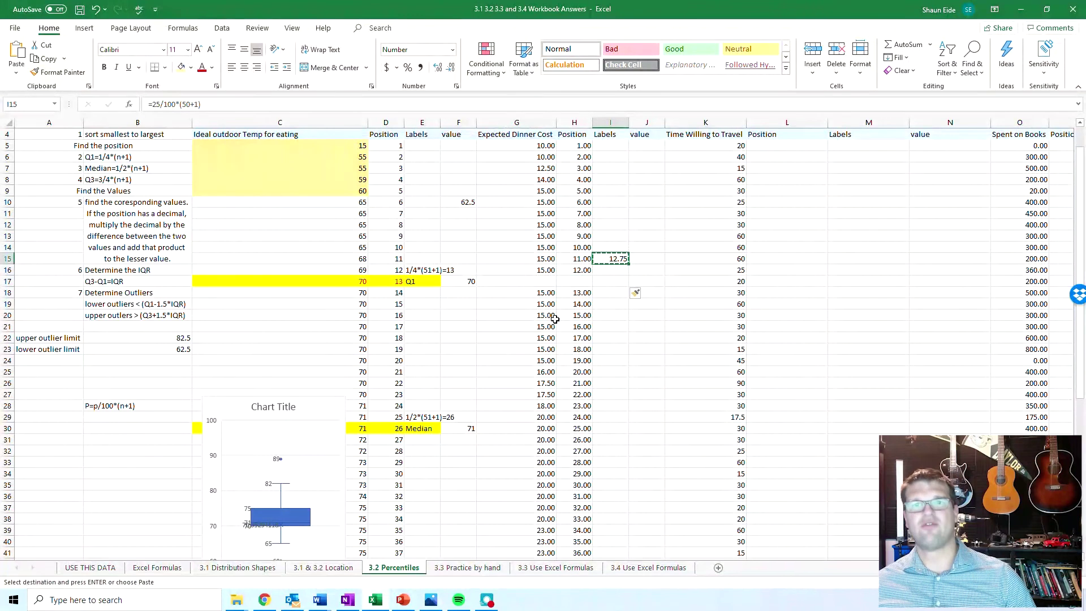
{"action": "left_click", "coordinate": [574, 283]}
{"action": "key", "text": "Return"}
{"action": "left_click", "coordinate": [647, 323]}
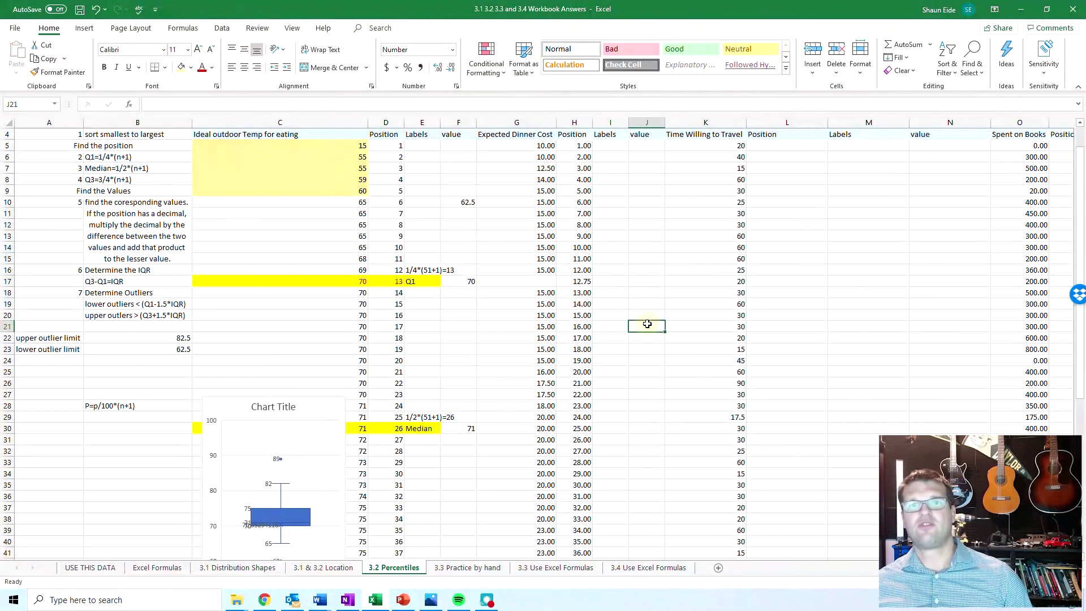
Step: Compare the dinner costs at positions 12 and 13 and enter 15 as the first quartile's cost in G17
{"action": "left_click", "coordinate": [579, 268]}
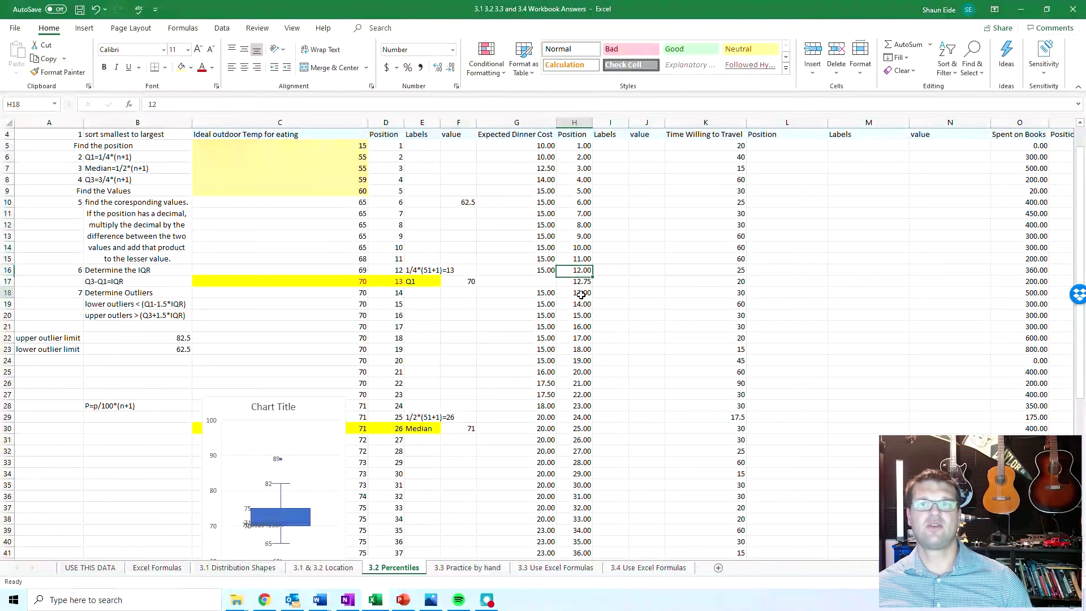
{"action": "key", "text": "Left"}
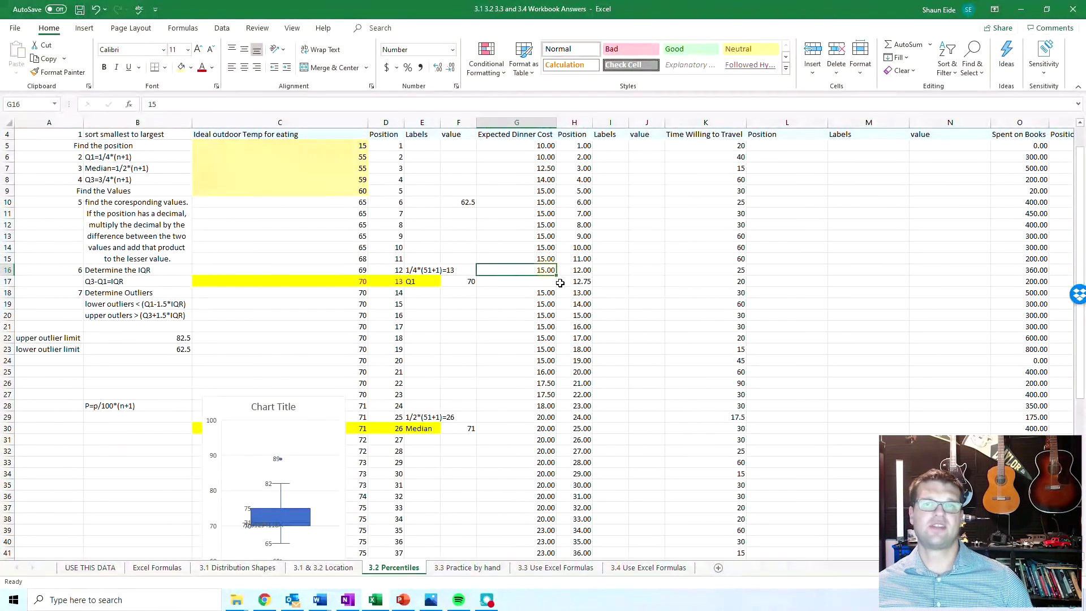
{"action": "left_click", "coordinate": [542, 291]}
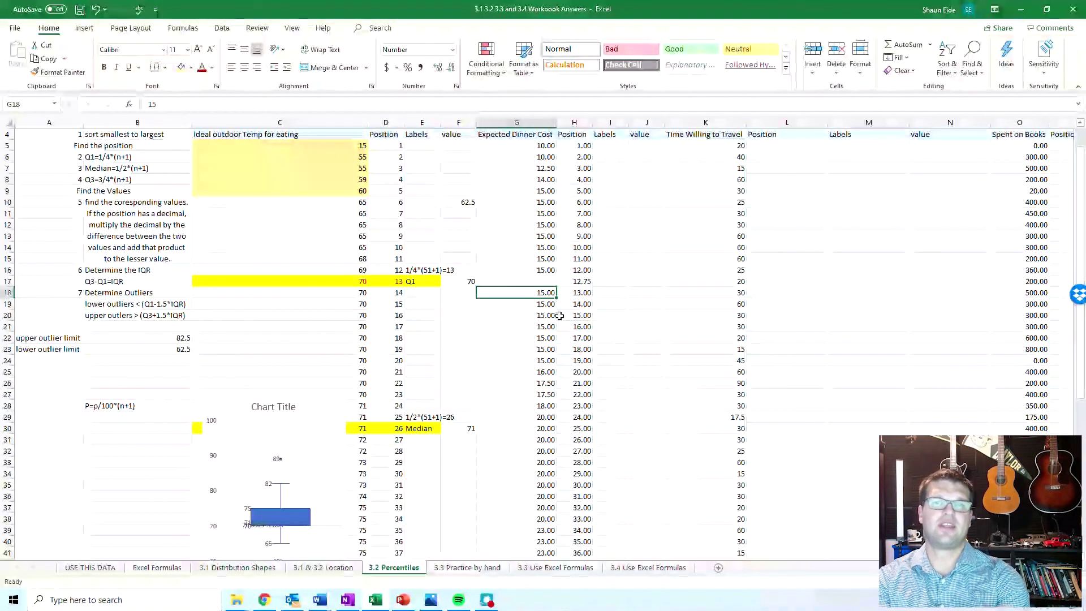
{"action": "left_click", "coordinate": [582, 269]}
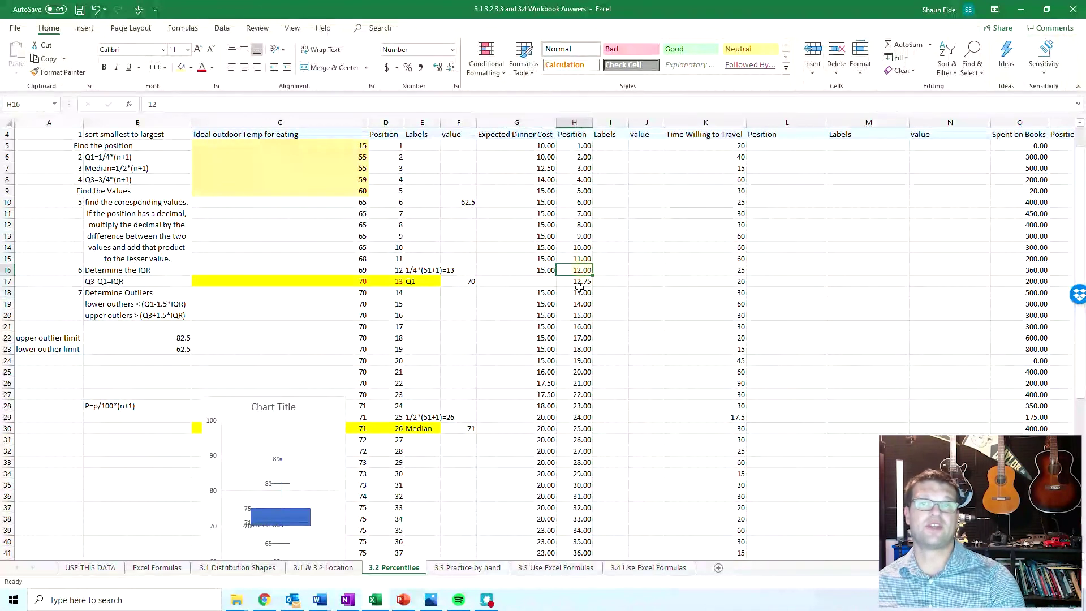
{"action": "left_click", "coordinate": [538, 280]}
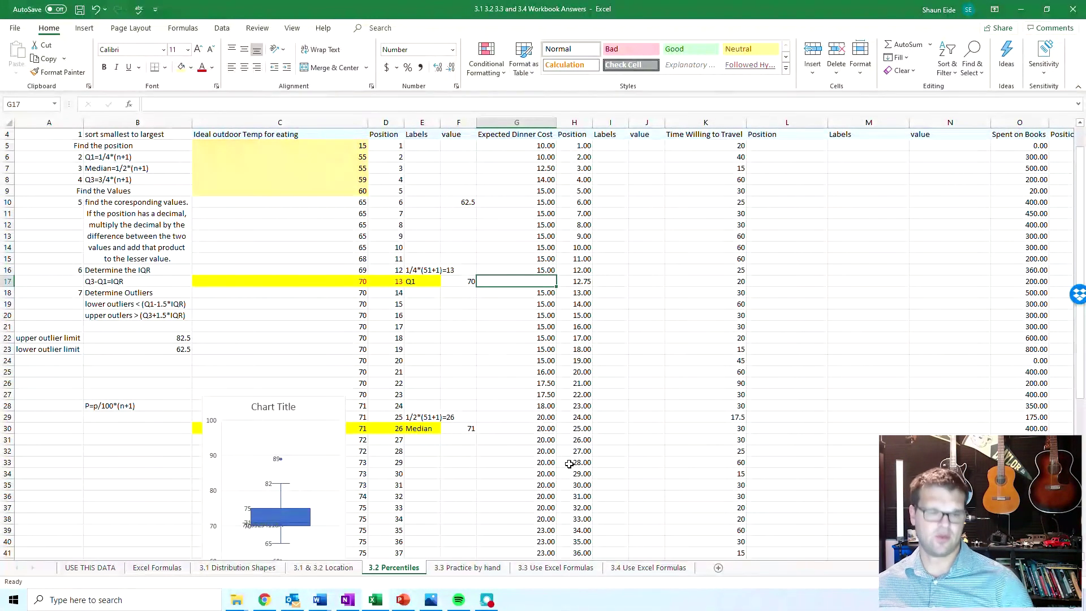
{"action": "key", "text": "Right"}
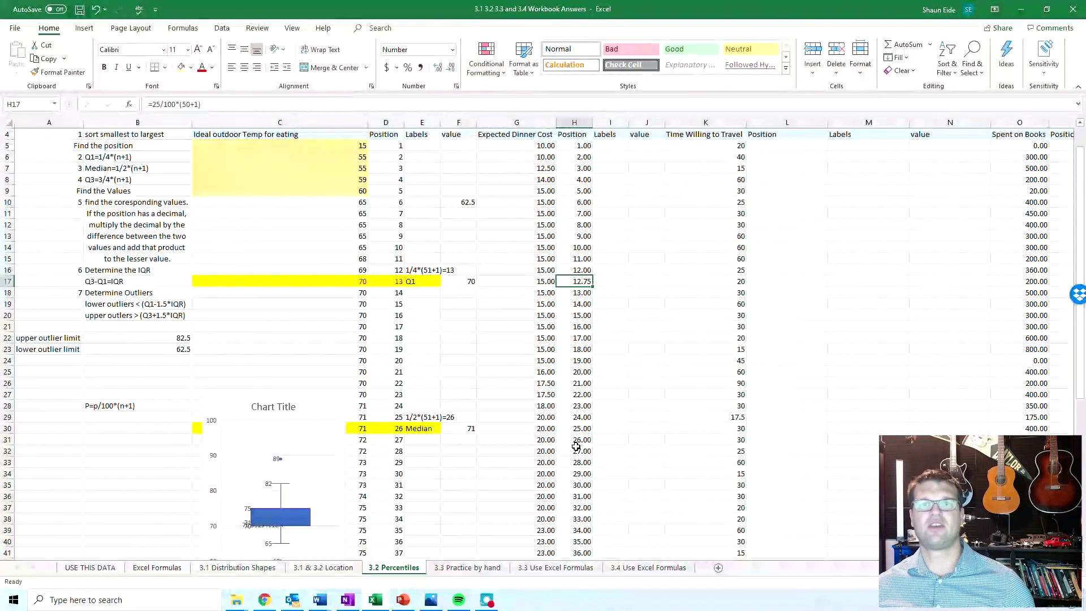
Step: Highlight the dinner cost first quartile row G17:J17 with a yellow fill
{"action": "left_click_drag", "start_coordinate": [529, 283], "coordinate": [651, 281]}
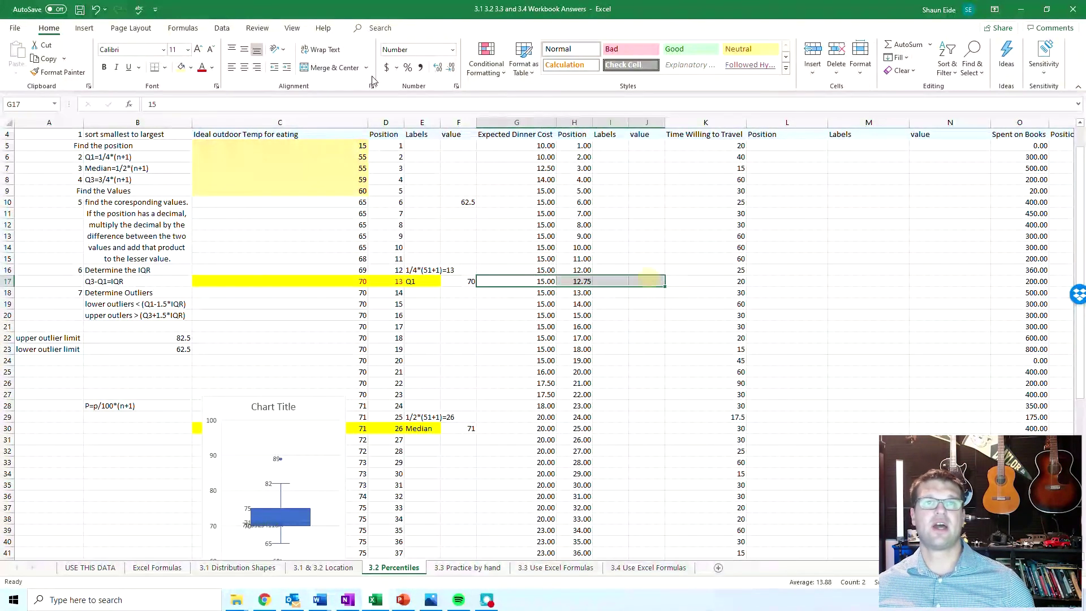
{"action": "left_click", "coordinate": [192, 67]}
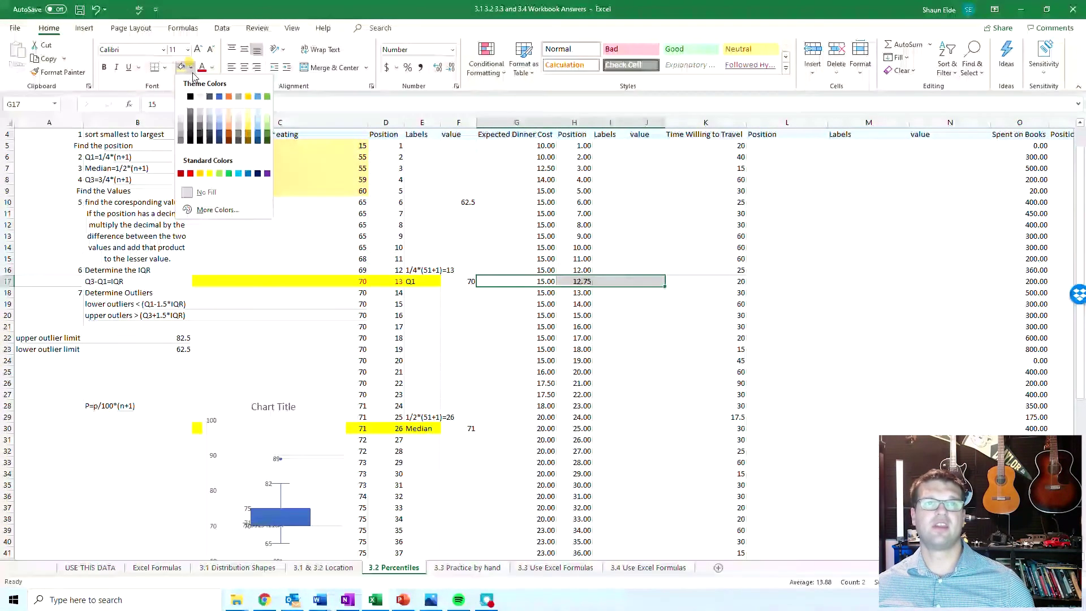
{"action": "left_click", "coordinate": [223, 172]}
Step: Label the dinner cost first quartile as Q1 in I17 and enter 15 as its value in J17
{"action": "left_click", "coordinate": [611, 280]}
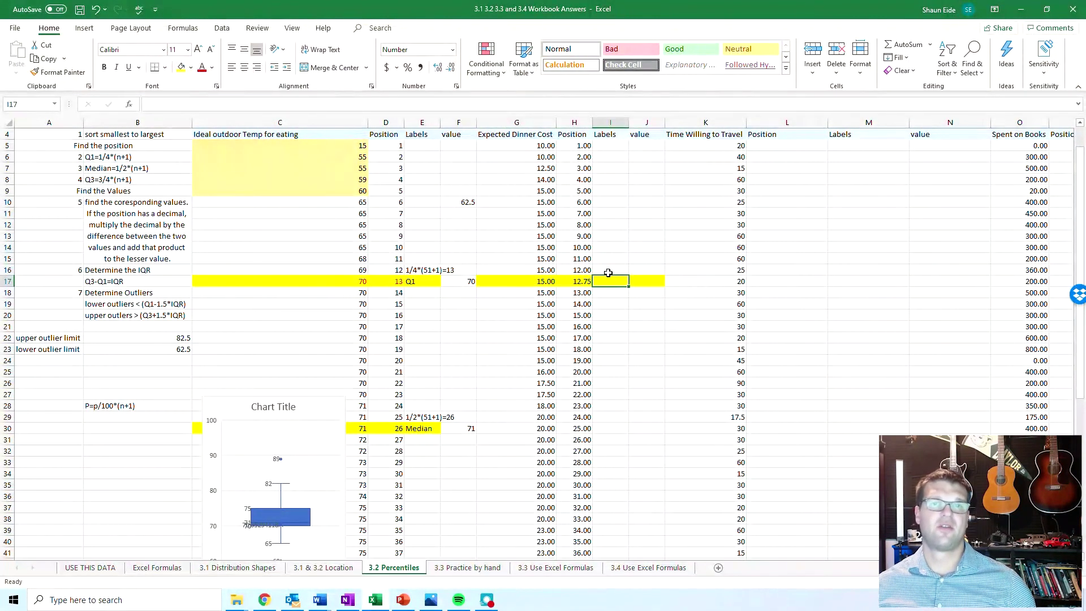
{"action": "type", "text": "Q1"}
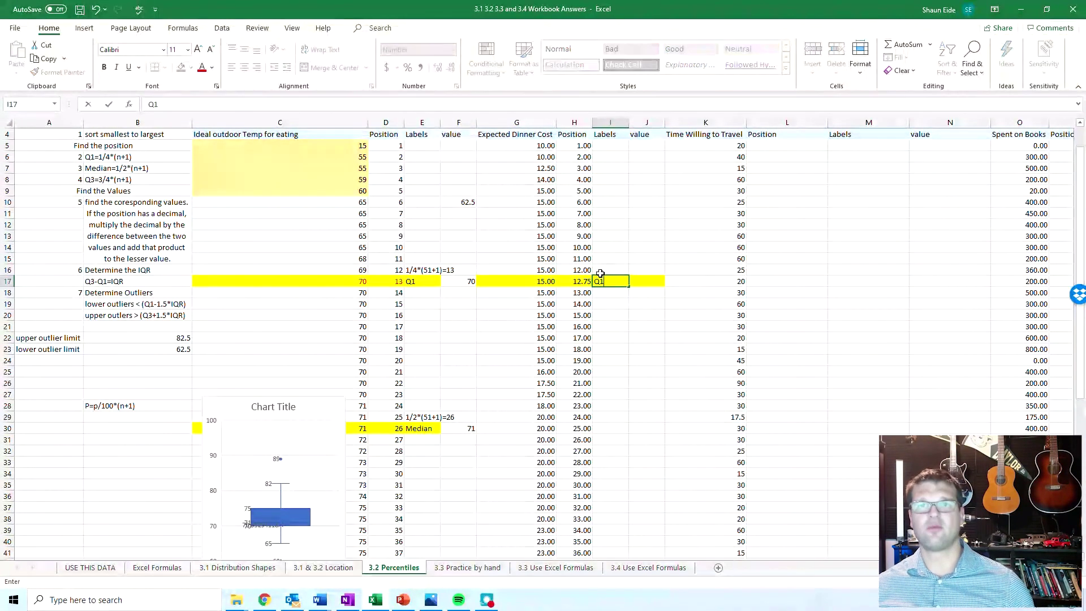
{"action": "left_click", "coordinate": [643, 282]}
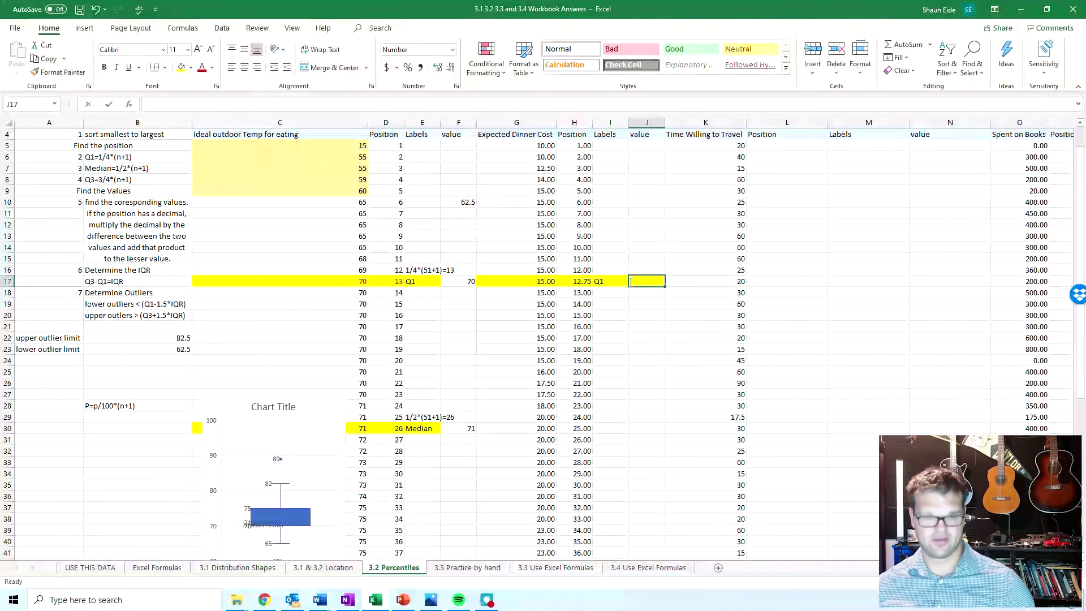
{"action": "type", "text": "15"}
{"action": "left_click", "coordinate": [647, 349]}
{"action": "left_click", "coordinate": [606, 385]}
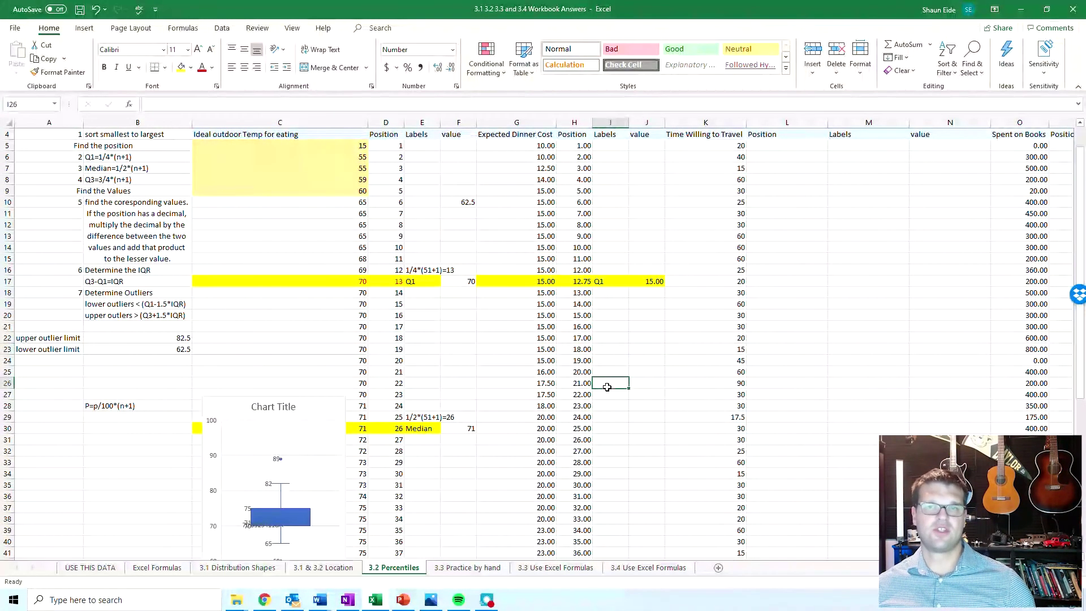
Step: Calculate the dinner cost median position in I31 with the formula =50/100*(50+1)
{"action": "left_click", "coordinate": [601, 439]}
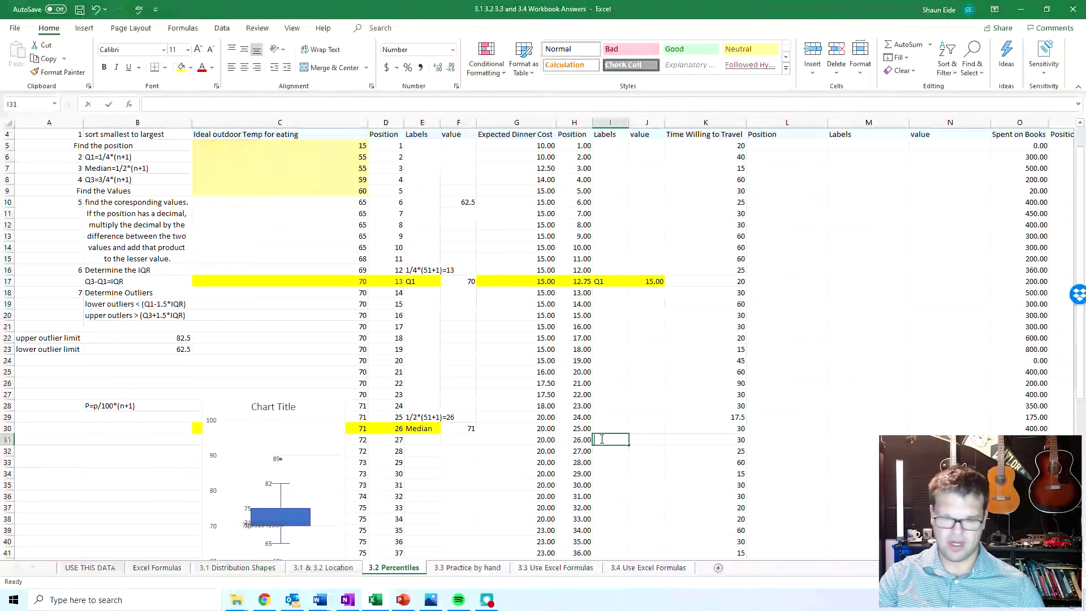
{"action": "type", "text": "=50"}
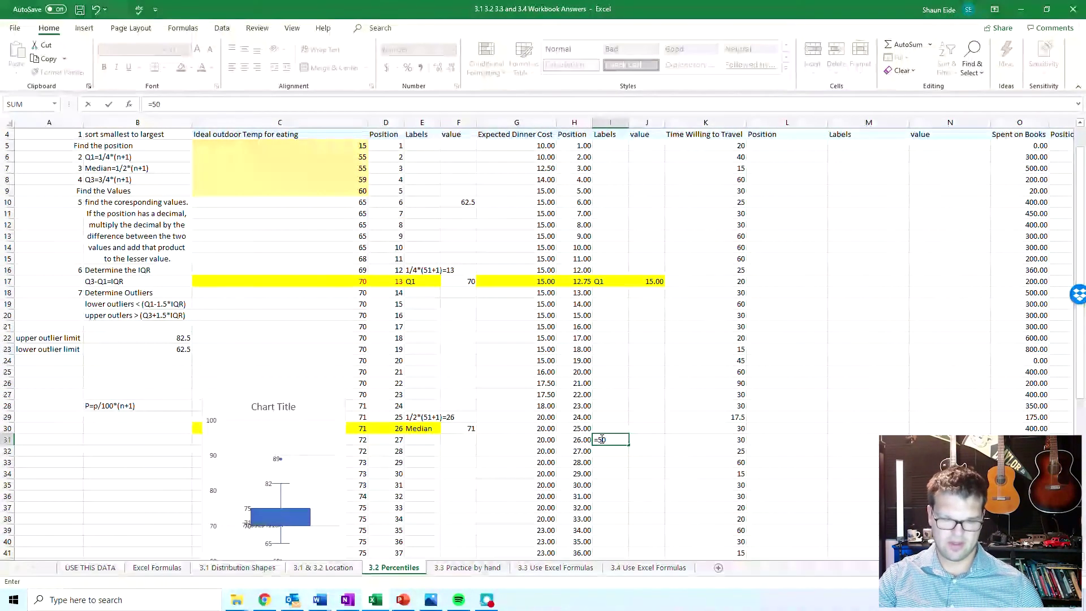
{"action": "type", "text": "/100*"}
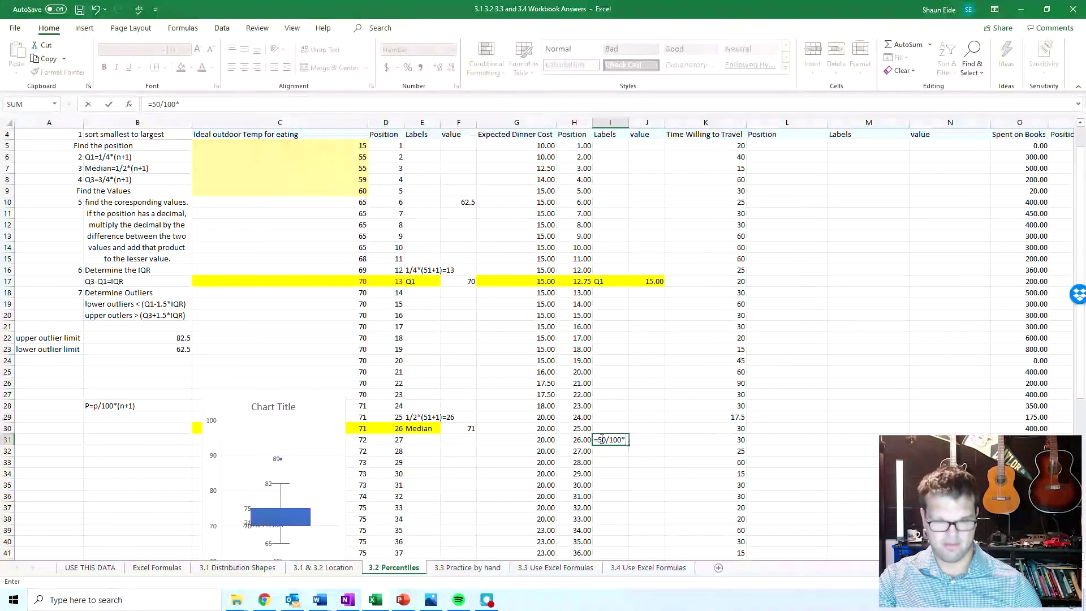
{"action": "type", "text": "+1)"}
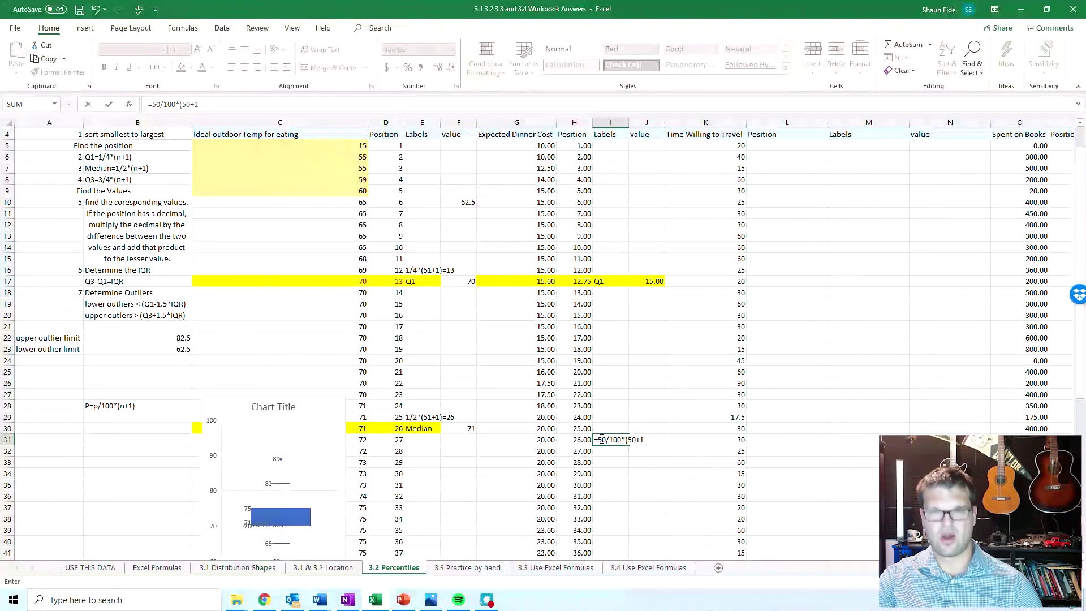
{"action": "key", "text": "Return"}
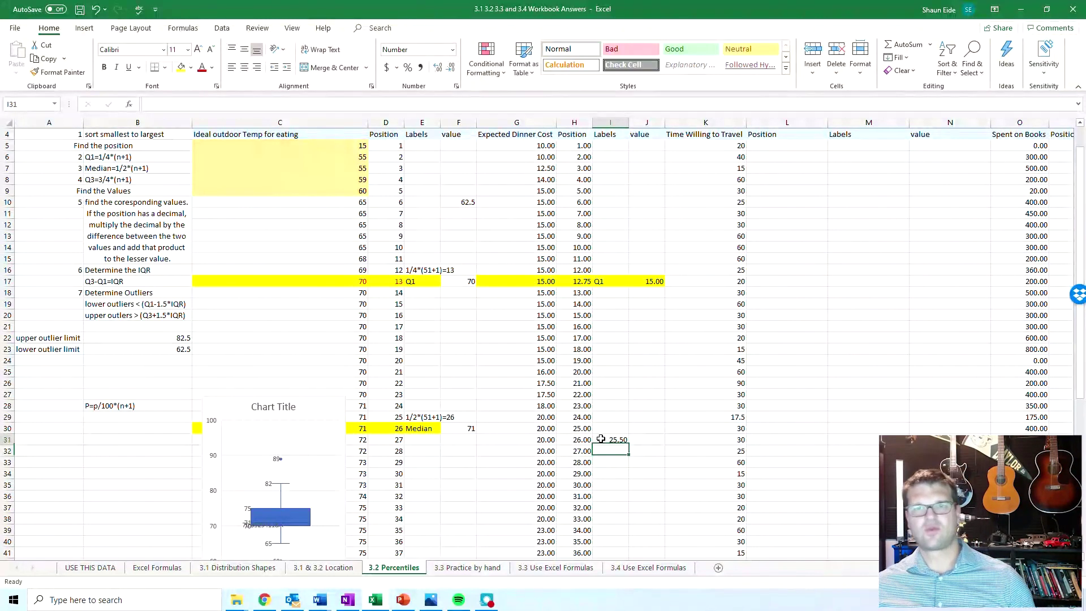
{"action": "left_click", "coordinate": [600, 439]}
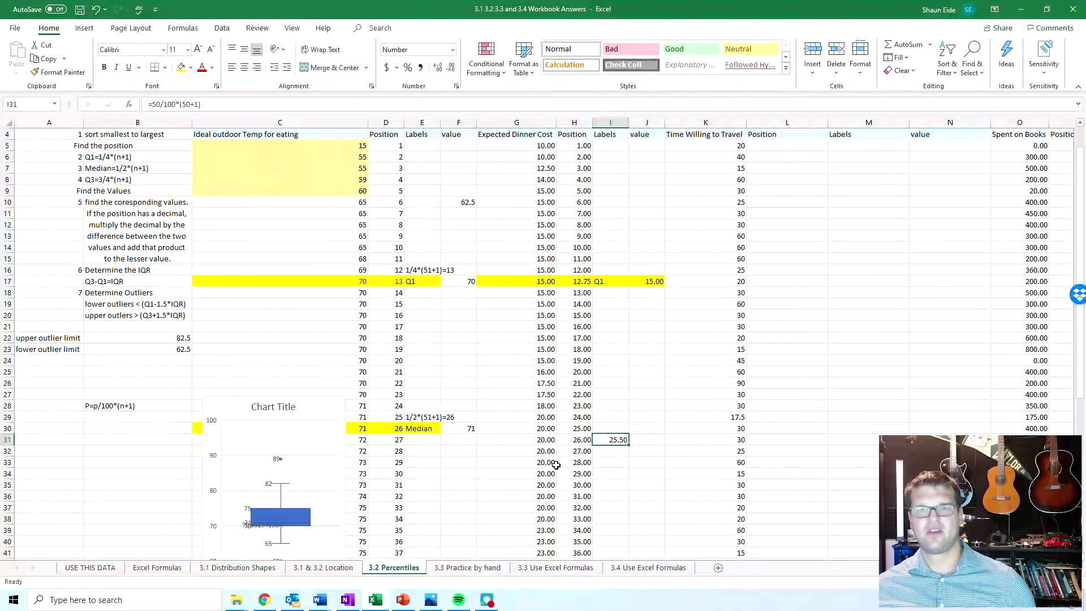
Step: Insert blank cells at G31:H31 between dinner cost positions 25 and 26, shifting the existing cells down
{"action": "scroll", "coordinate": [556, 465], "scroll_direction": "down", "scroll_amount": 2}
{"action": "scroll", "coordinate": [545, 548], "scroll_direction": "down", "scroll_amount": 1}
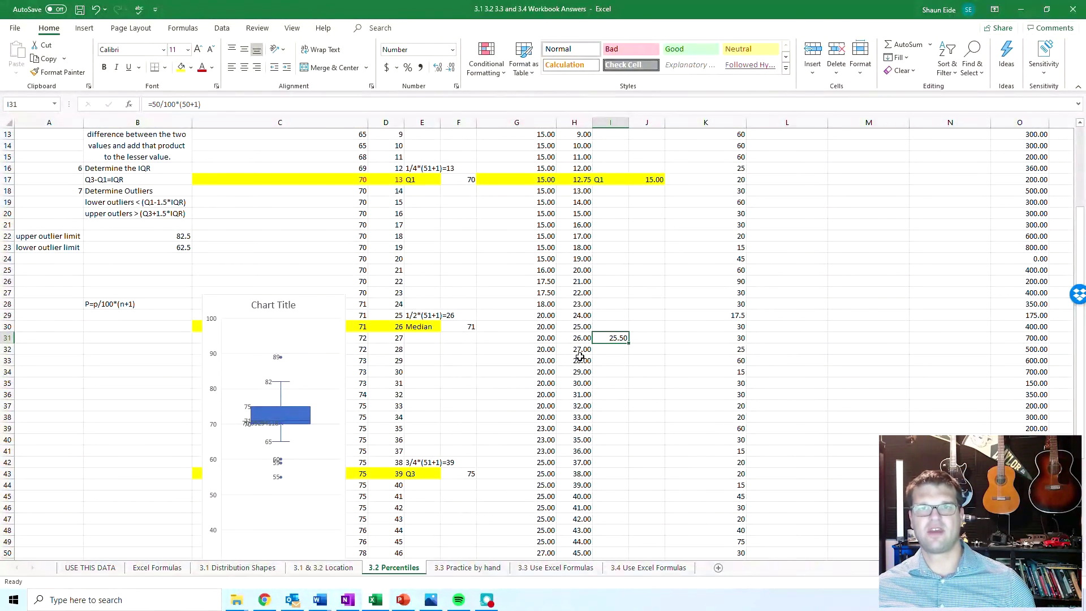
{"action": "left_click", "coordinate": [580, 327]}
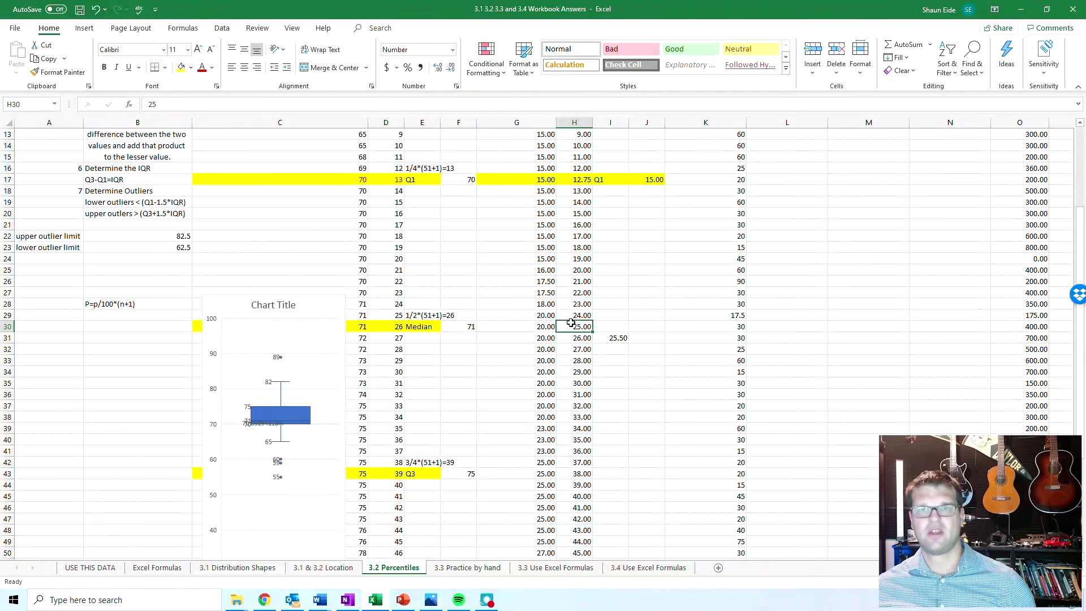
{"action": "left_click", "coordinate": [548, 339]}
{"action": "left_click_drag", "start_coordinate": [547, 343], "coordinate": [576, 340]}
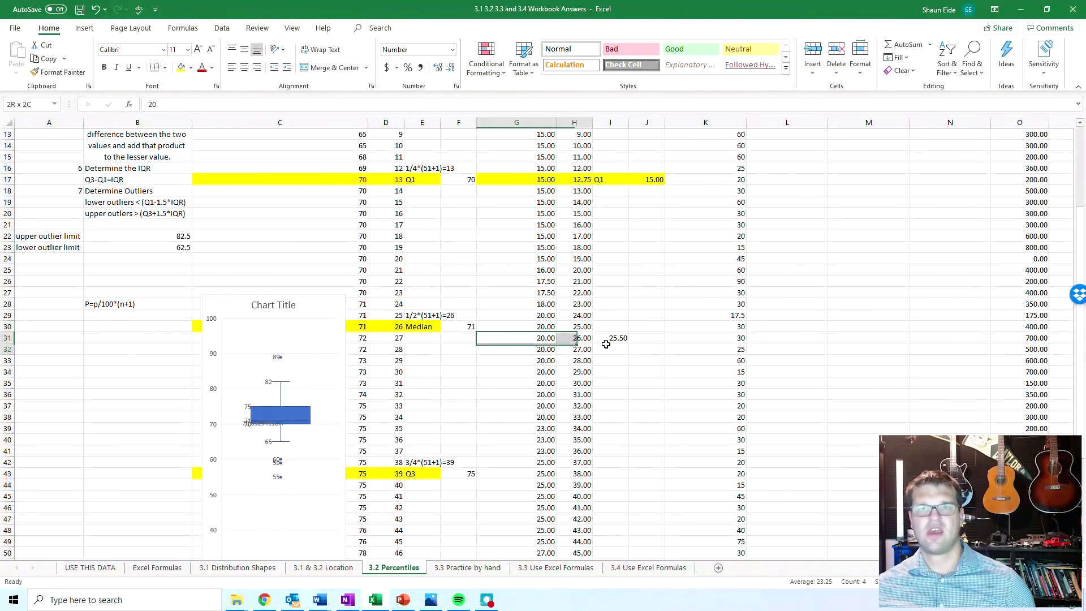
{"action": "right_click", "coordinate": [577, 339]}
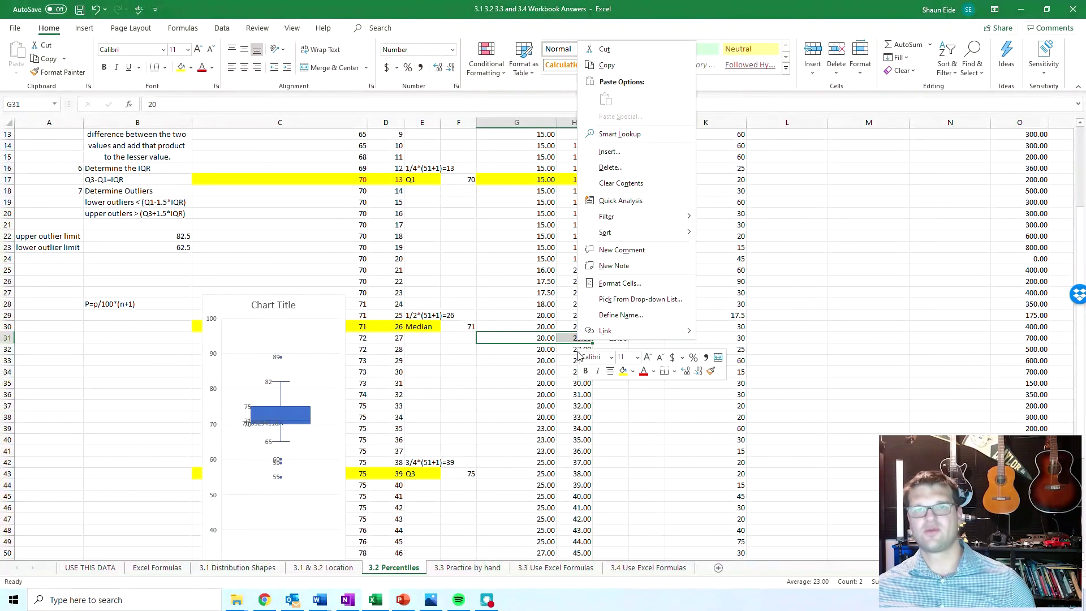
{"action": "left_click", "coordinate": [629, 152]}
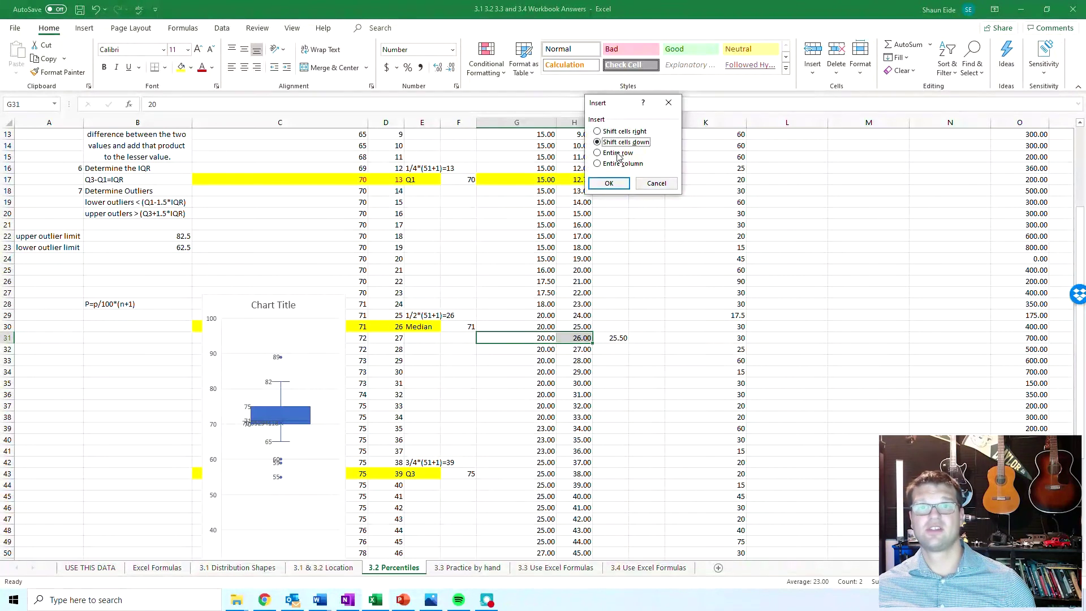
{"action": "left_click", "coordinate": [608, 183]}
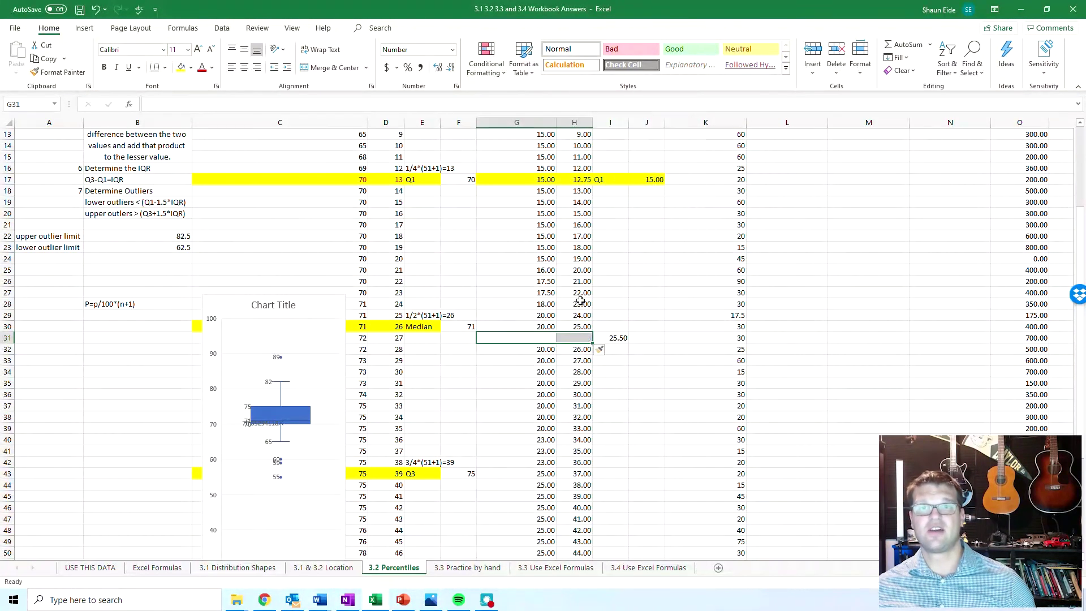
Step: Enter 25.5 as the median position in the blank cell H31
{"action": "left_click", "coordinate": [584, 337]}
{"action": "left_click", "coordinate": [618, 339]}
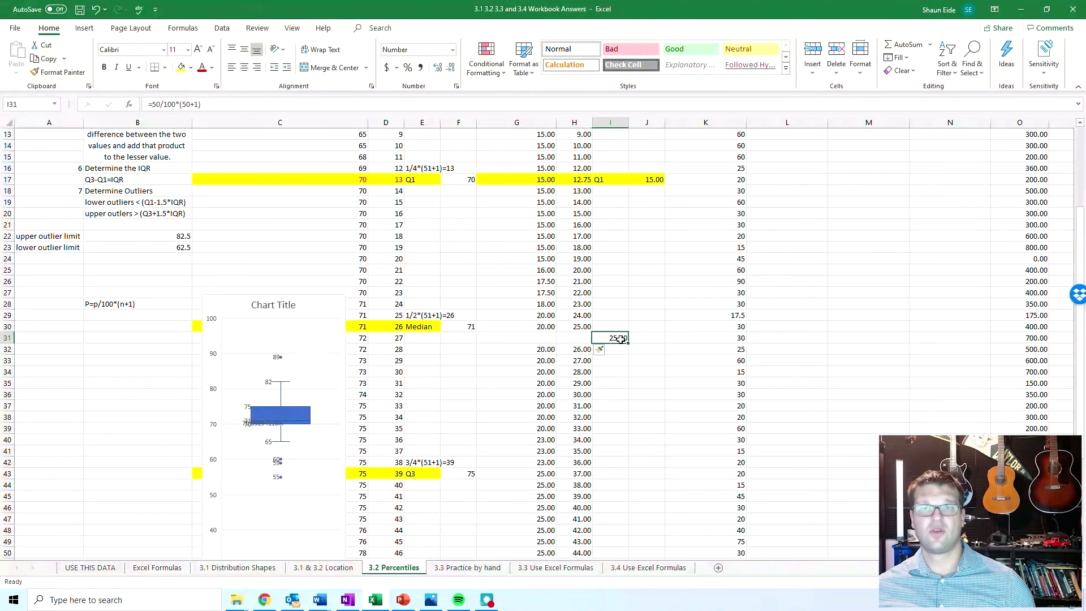
{"action": "left_click", "coordinate": [585, 339]}
{"action": "type", "text": "25.5"}
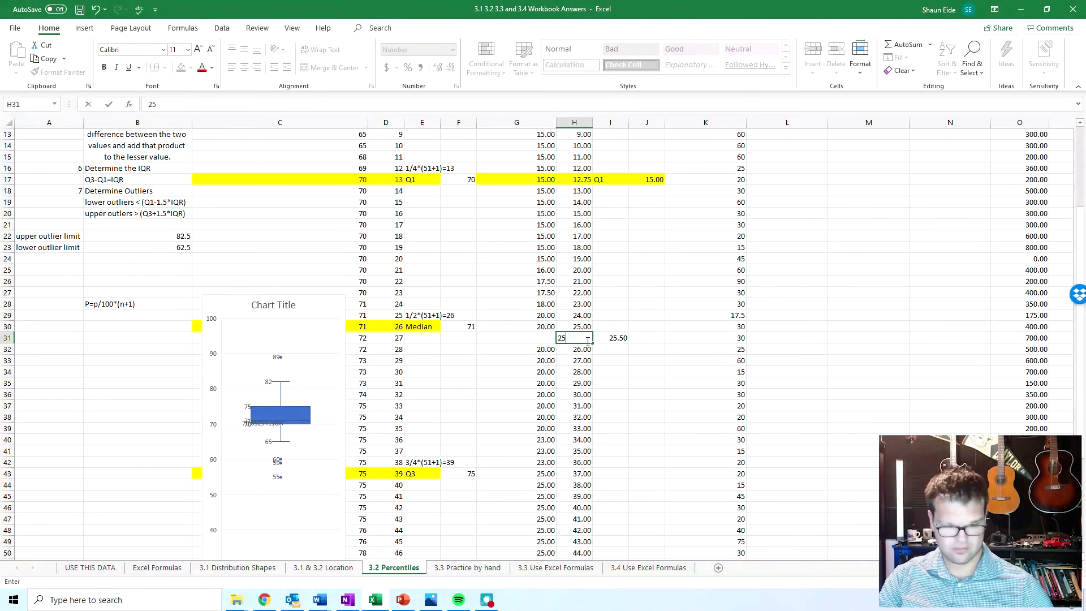
Step: Enter 20 as the median dinner cost in G31 and clear the median position formula from I31
{"action": "left_click", "coordinate": [526, 341]}
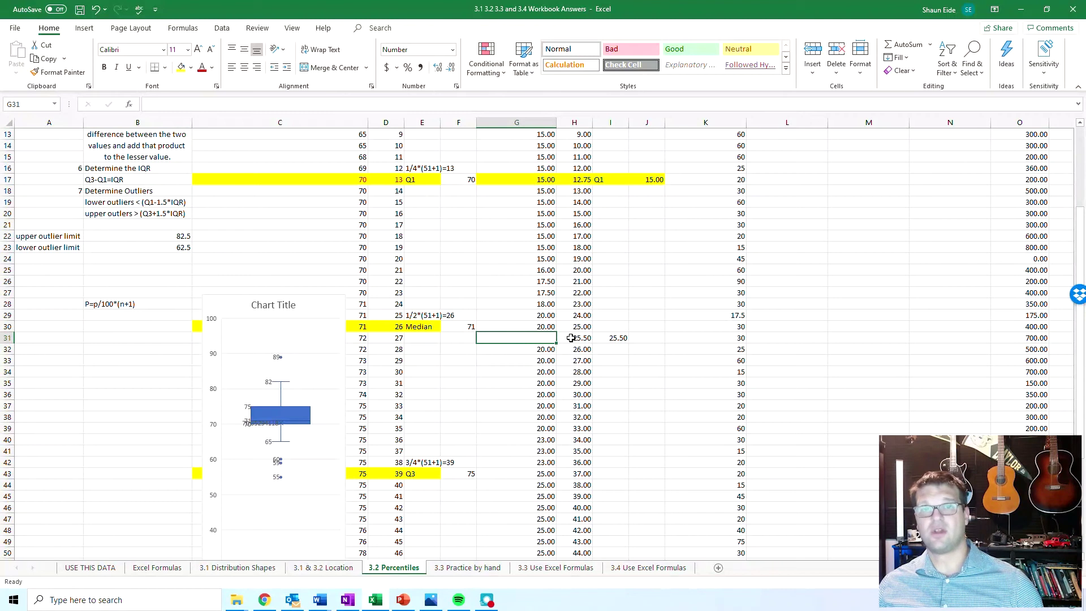
{"action": "left_click", "coordinate": [545, 328]}
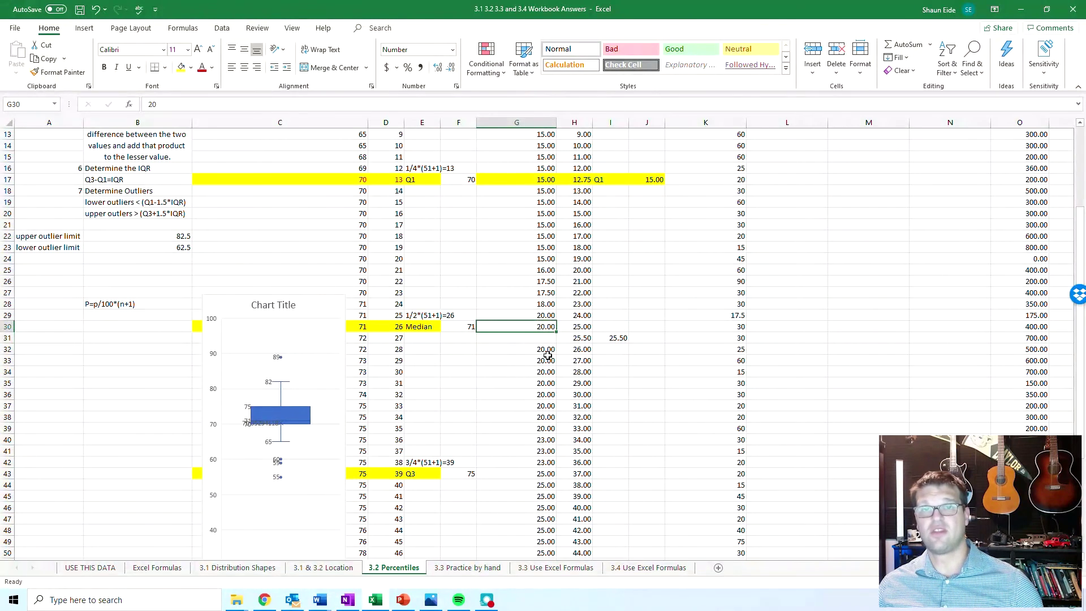
{"action": "left_click", "coordinate": [547, 340]}
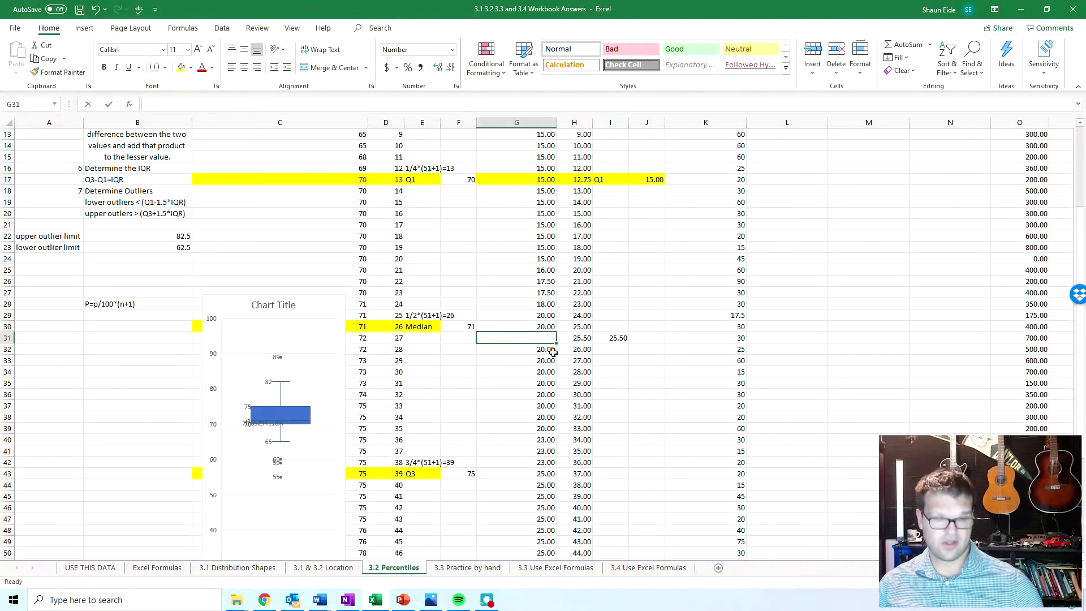
{"action": "type", "text": "20"}
{"action": "key", "text": "Tab"}
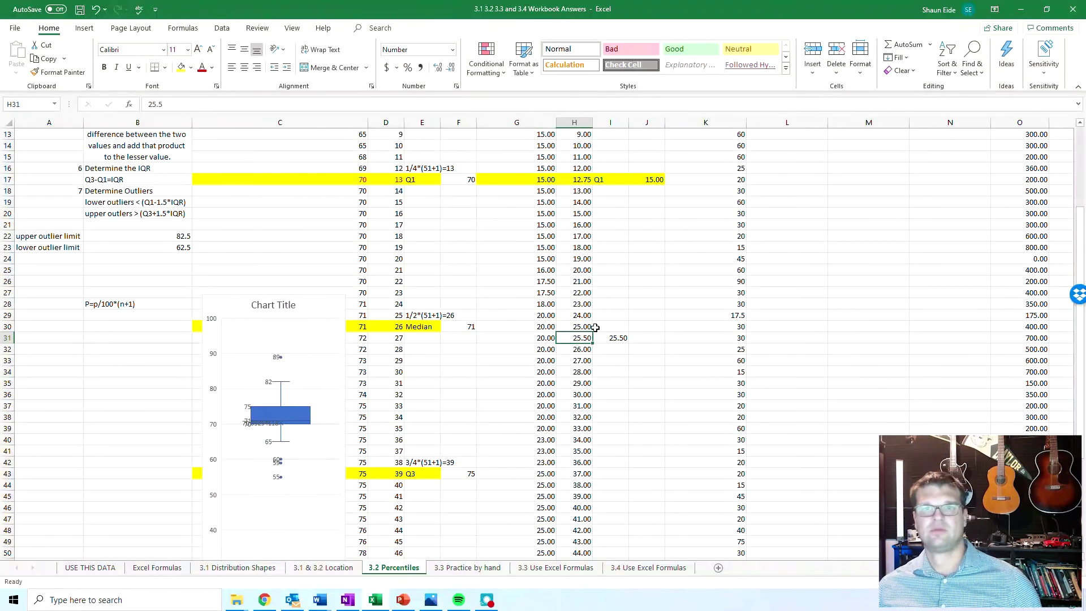
{"action": "left_click", "coordinate": [621, 336]}
{"action": "key", "text": "Delete"}
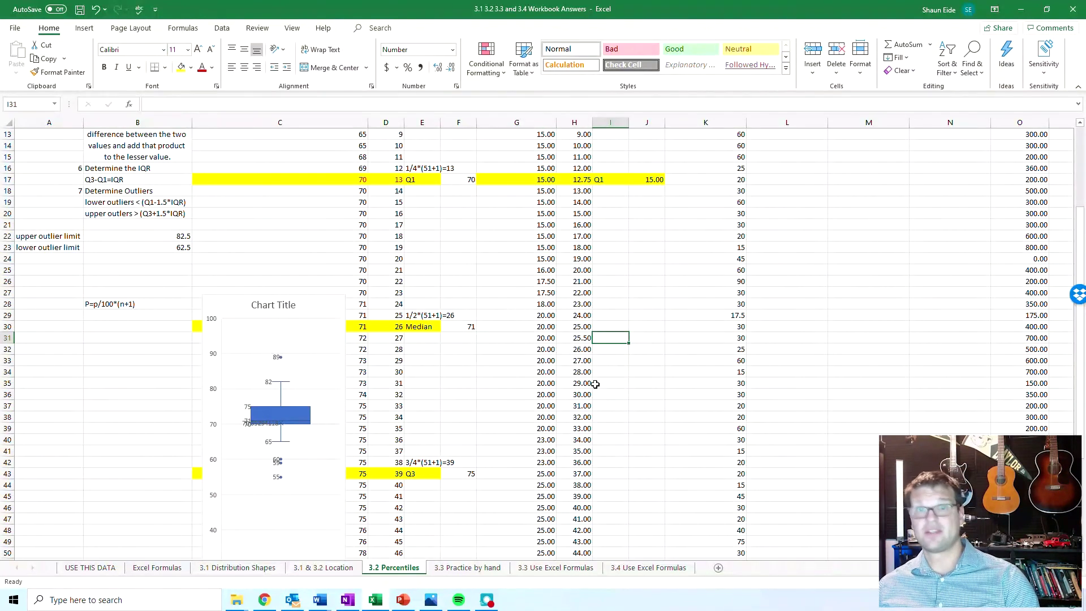
Step: Try 21 in G32 with an interpolated median of 20.5 in G31, and undo both example entries
{"action": "left_click", "coordinate": [547, 348]}
{"action": "type", "text": "20"}
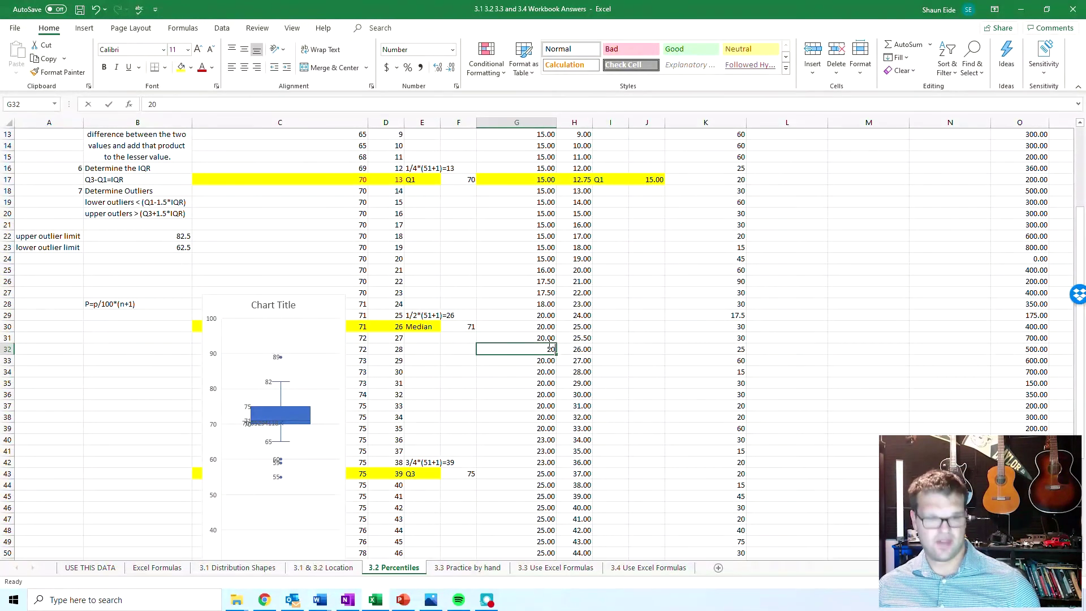
{"action": "key", "text": "BackSpace"}
{"action": "type", "text": "1"}
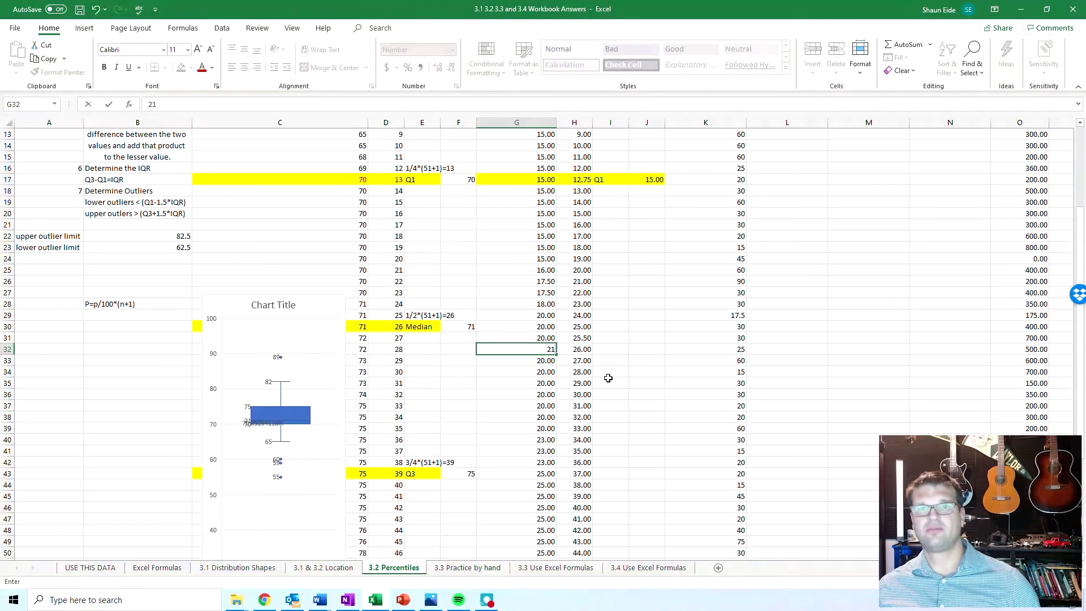
{"action": "left_click", "coordinate": [642, 383]}
{"action": "left_click", "coordinate": [546, 338]}
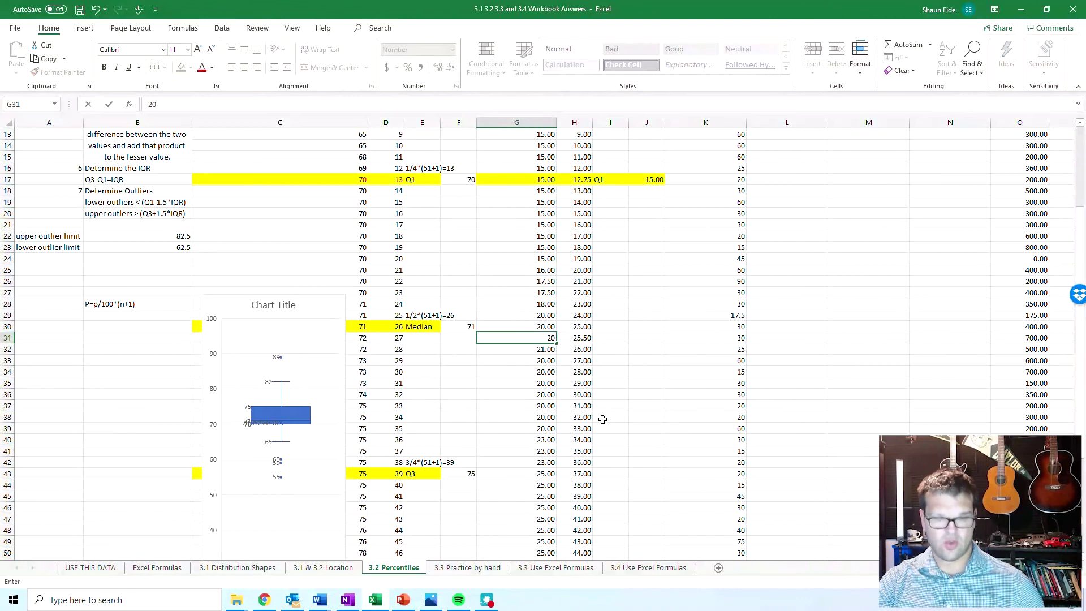
{"action": "type", "text": "20.5"}
{"action": "key", "text": "Tab"}
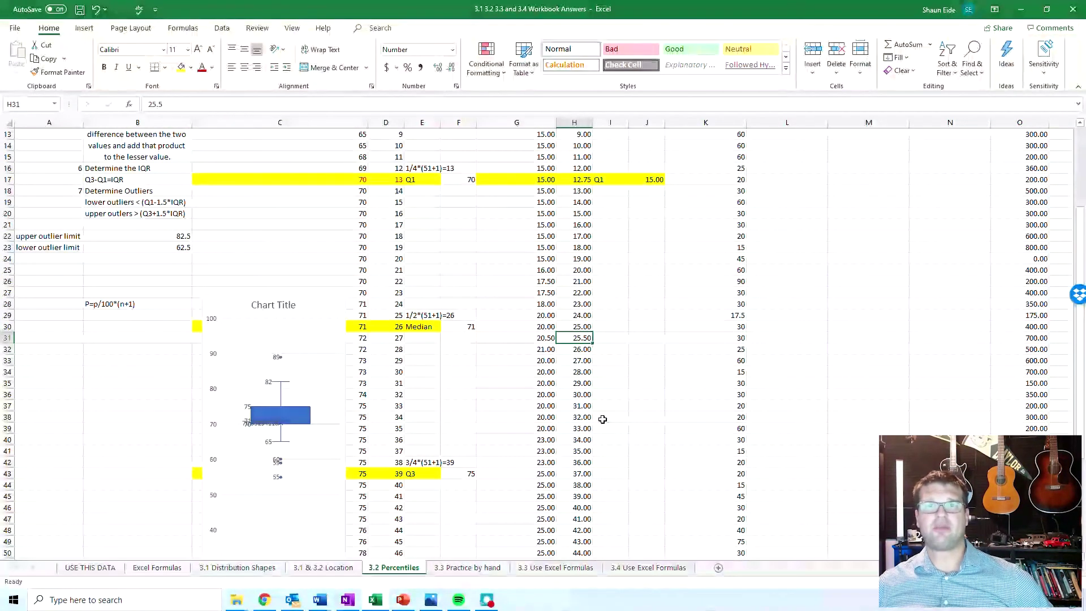
{"action": "left_click", "coordinate": [545, 326]}
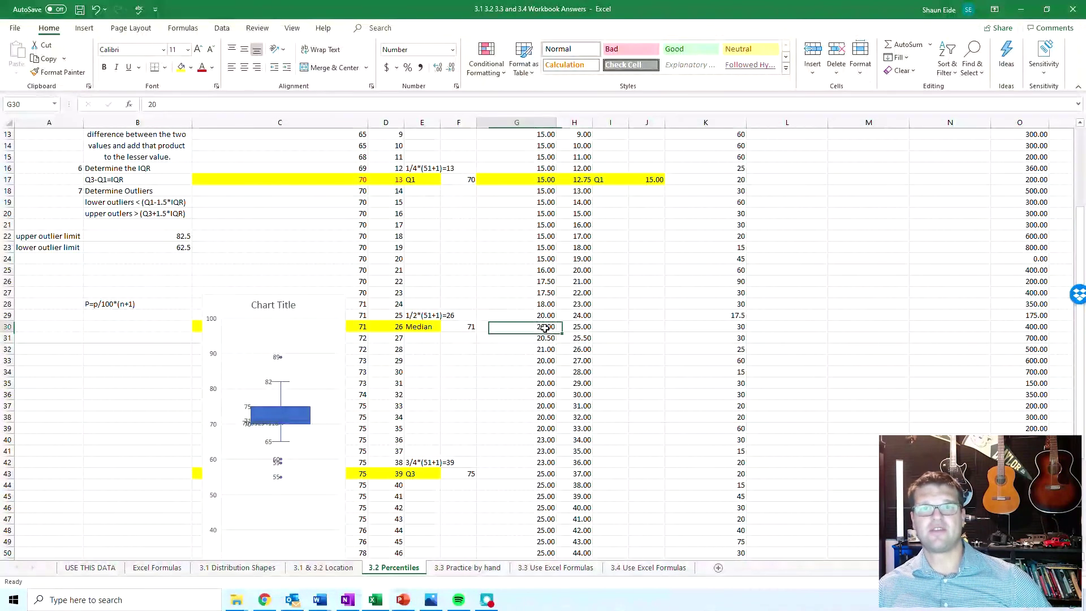
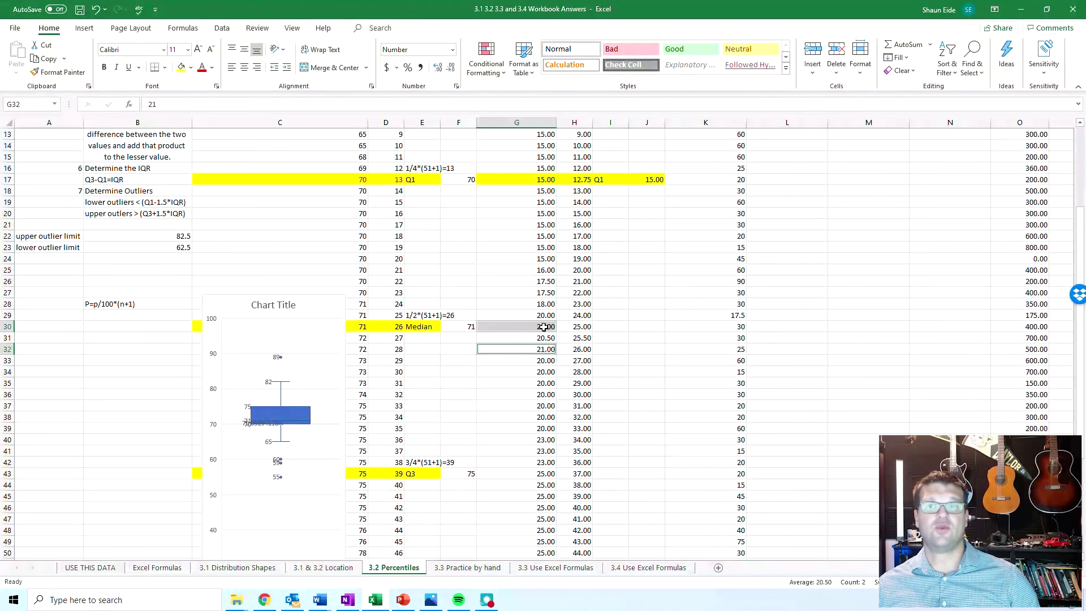
{"action": "key", "text": "ctrl+z"}
{"action": "key", "text": "ctrl+z"}
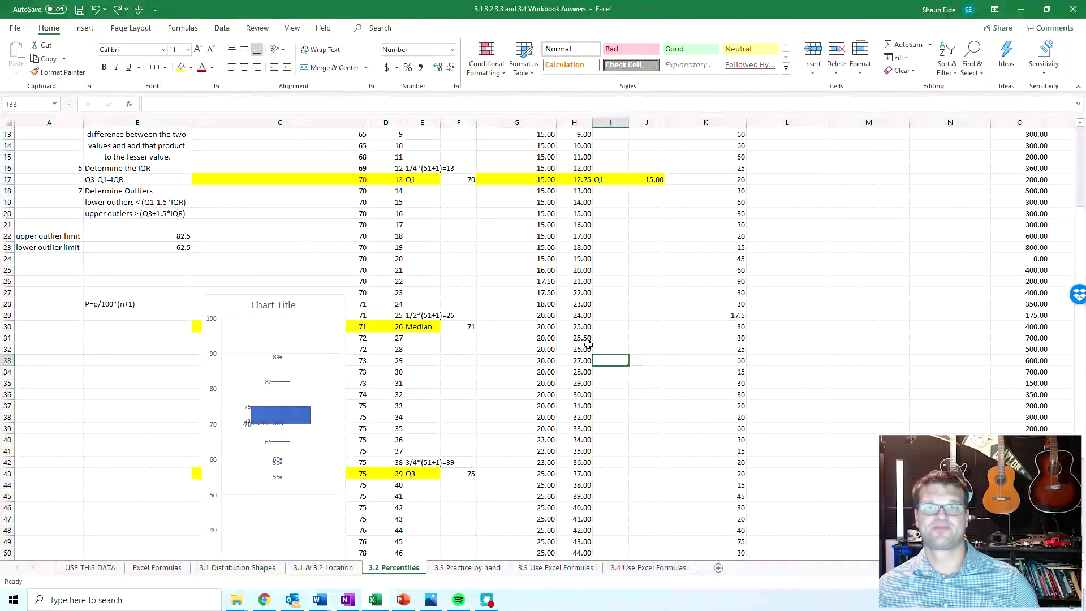
Step: Highlight G31:J31 in yellow and mark it as Median in I31 with the value 20 in J31
{"action": "left_click_drag", "start_coordinate": [541, 338], "coordinate": [642, 339]}
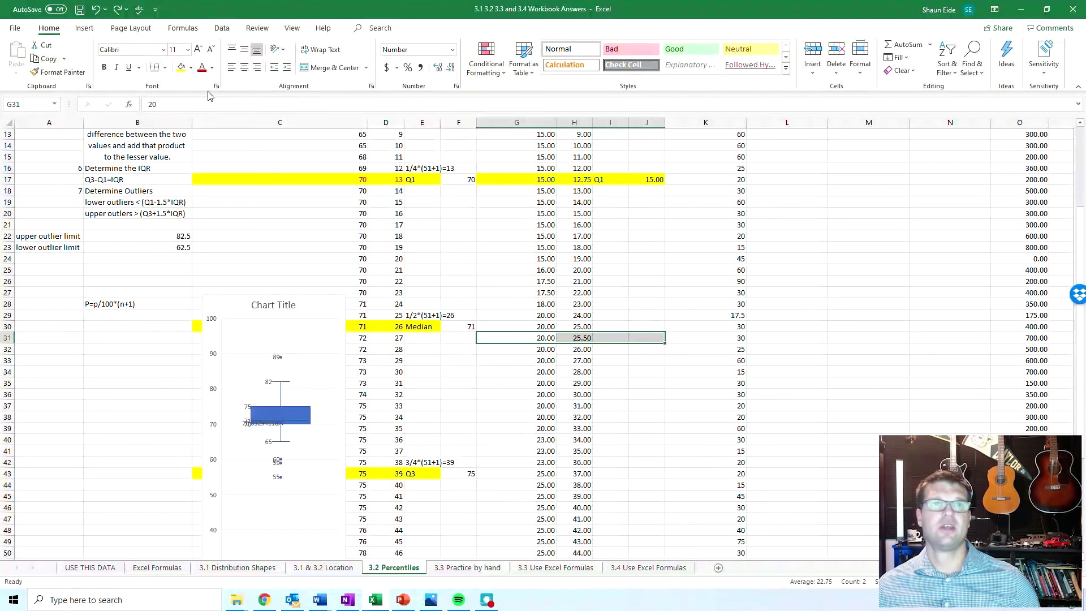
{"action": "left_click", "coordinate": [180, 67]}
{"action": "left_click", "coordinate": [608, 340]}
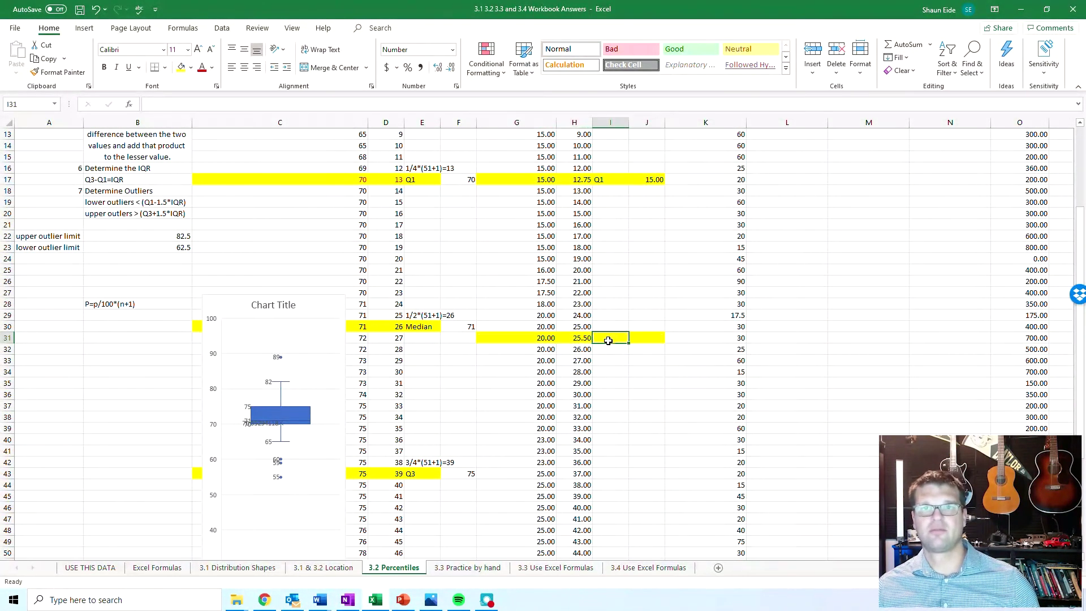
{"action": "type", "text": "Media"}
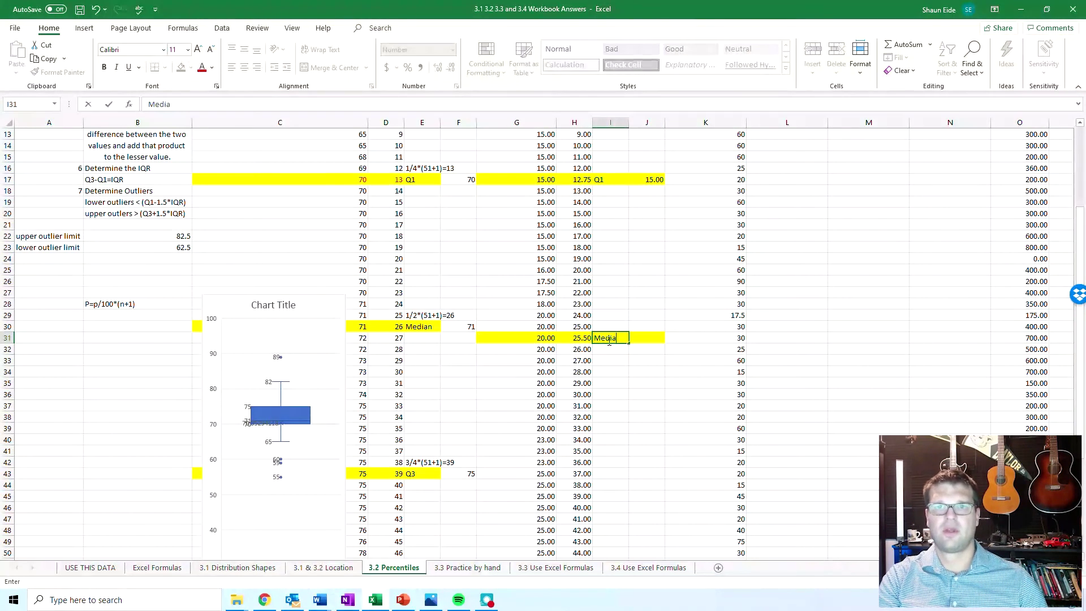
{"action": "type", "text": "n"}
{"action": "key", "text": "Tab"}
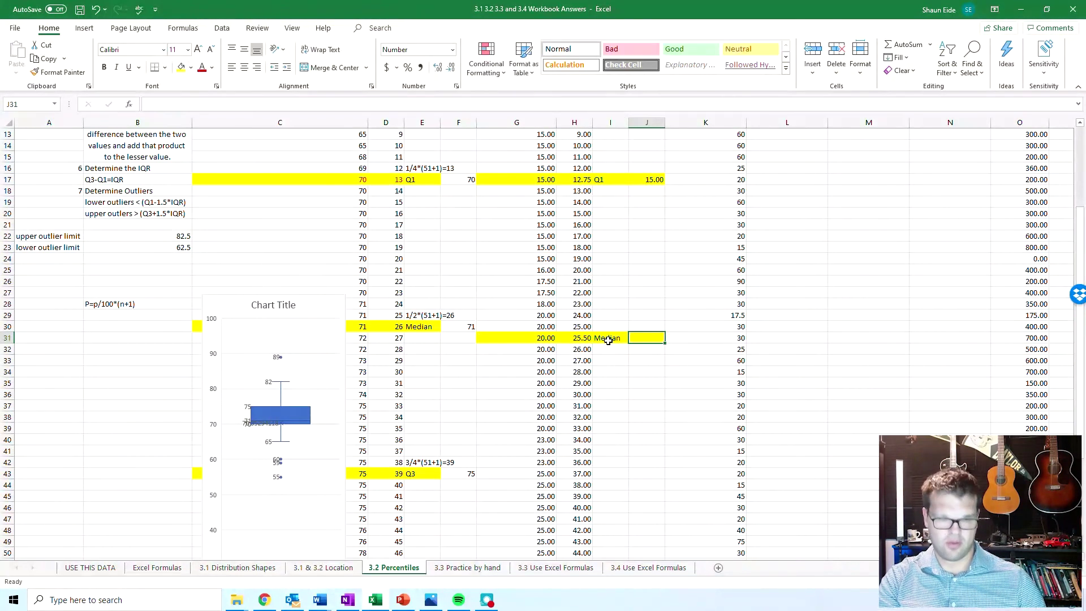
{"action": "type", "text": "20"}
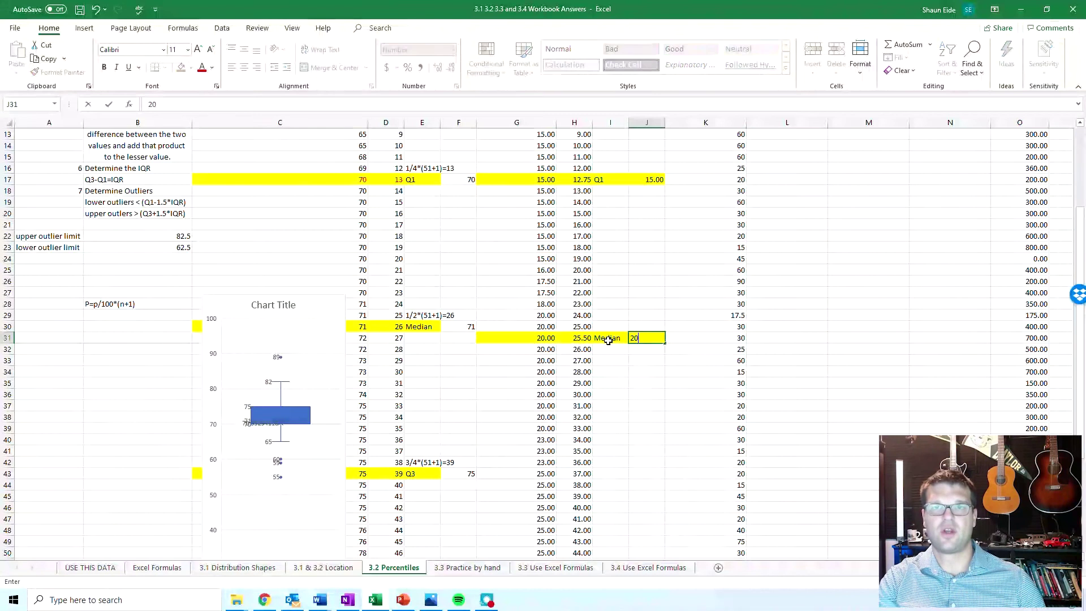
{"action": "key", "text": "Return"}
Step: Calculate the dinner cost Q3 position in I37 with the formula =75/100*(50+1)
{"action": "left_click", "coordinate": [598, 403]}
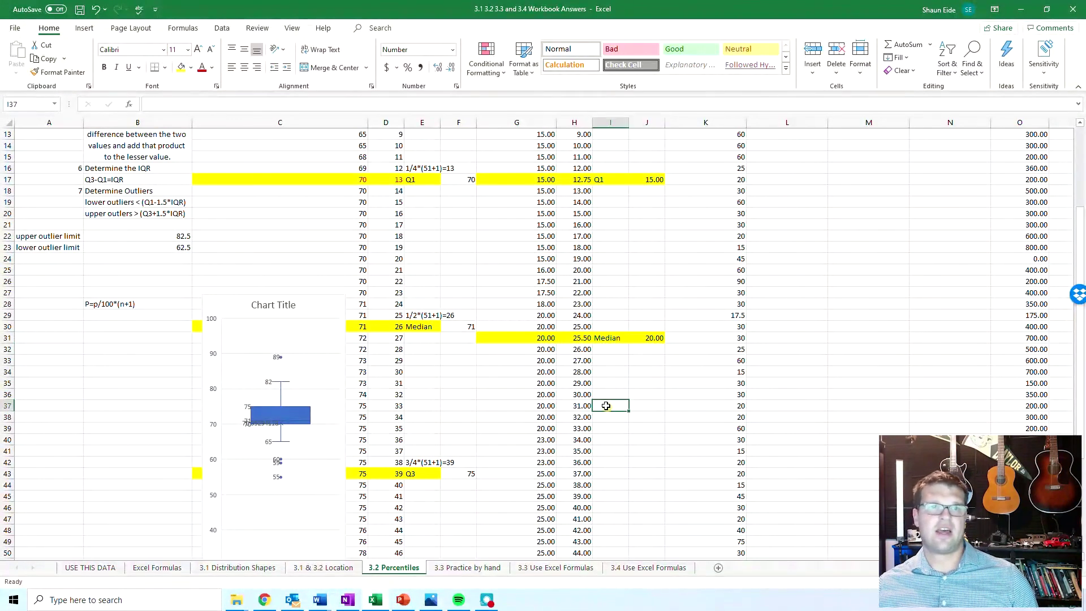
{"action": "type", "text": "="}
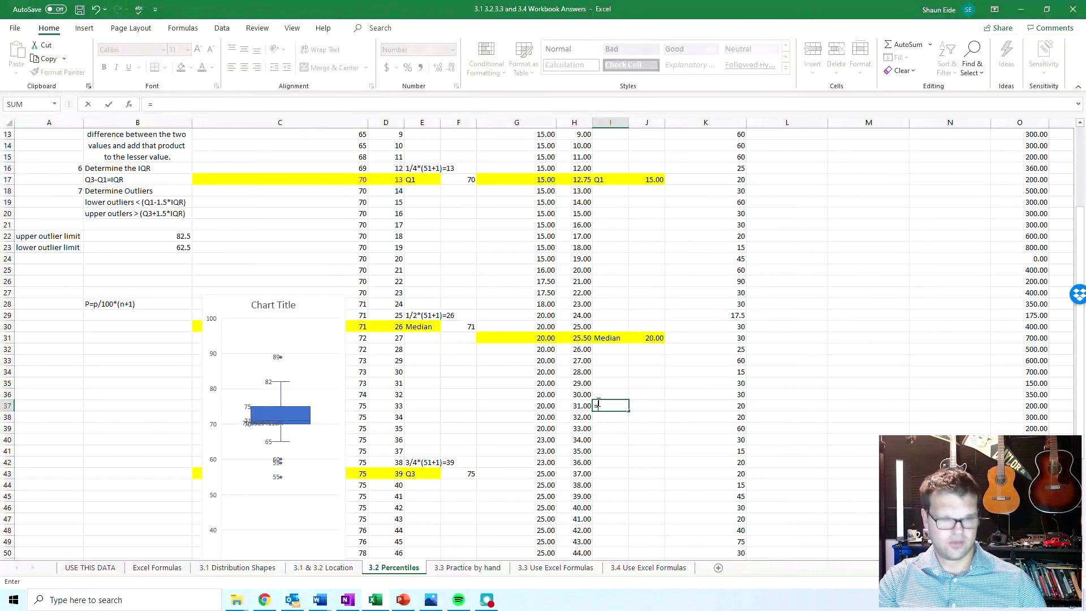
{"action": "type", "text": "2"}
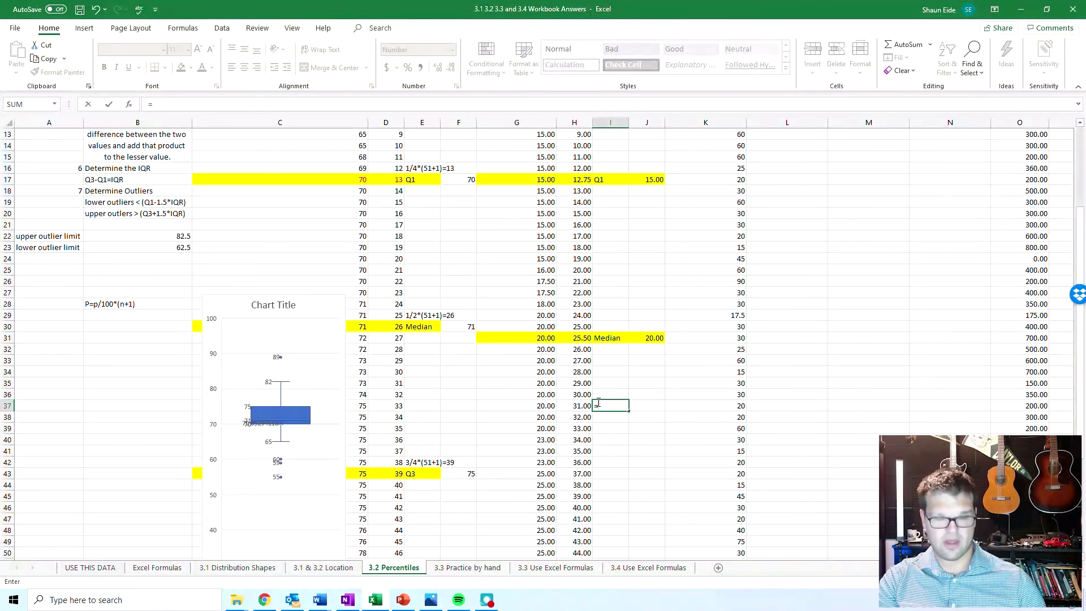
{"action": "type", "text": "5/1"}
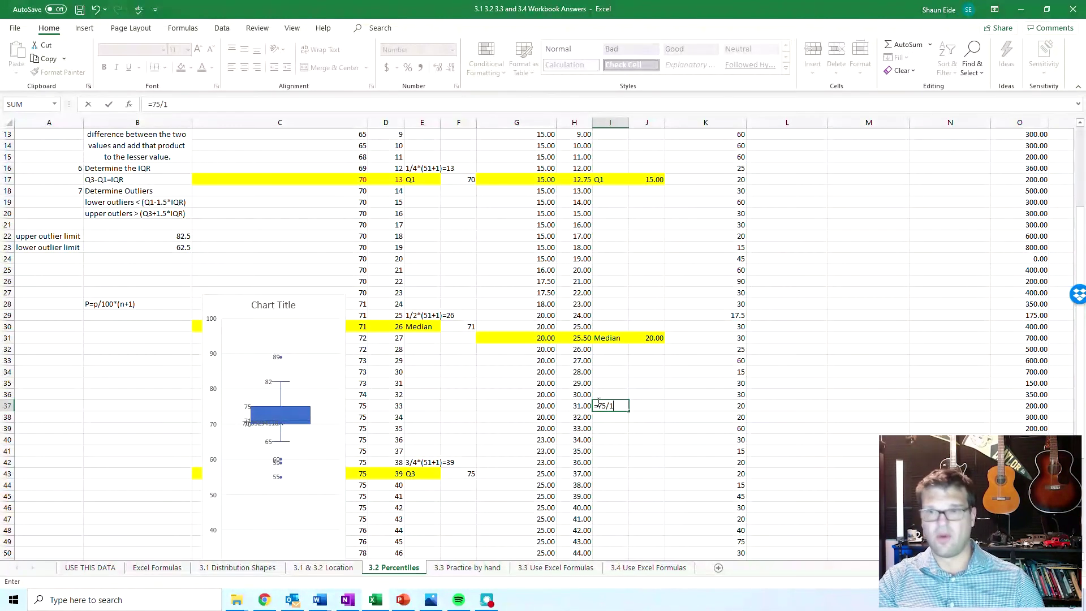
{"action": "type", "text": "00*(5"}
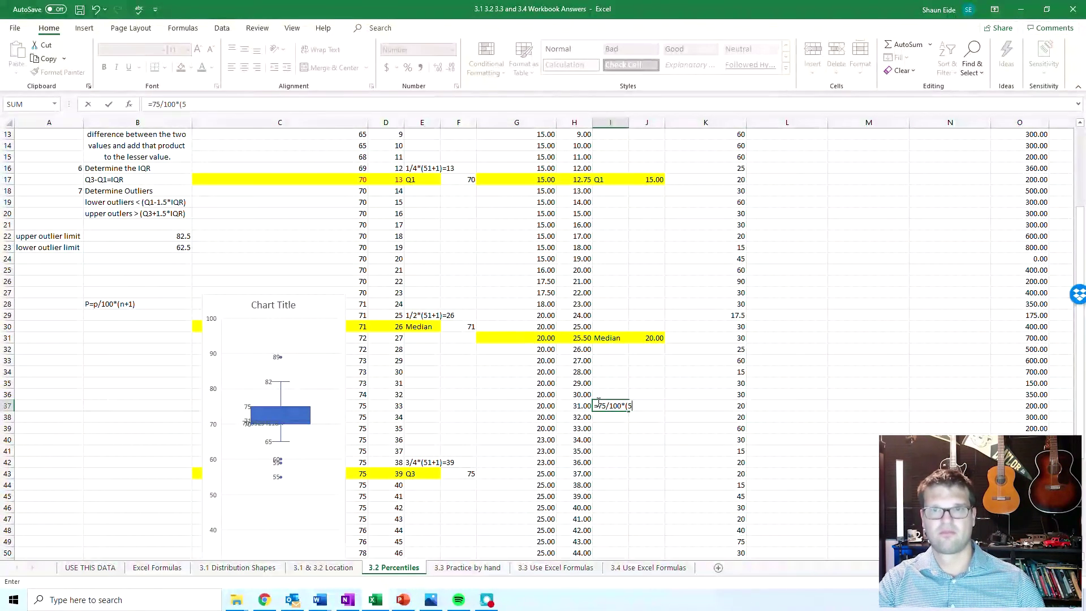
{"action": "type", "text": "0"}
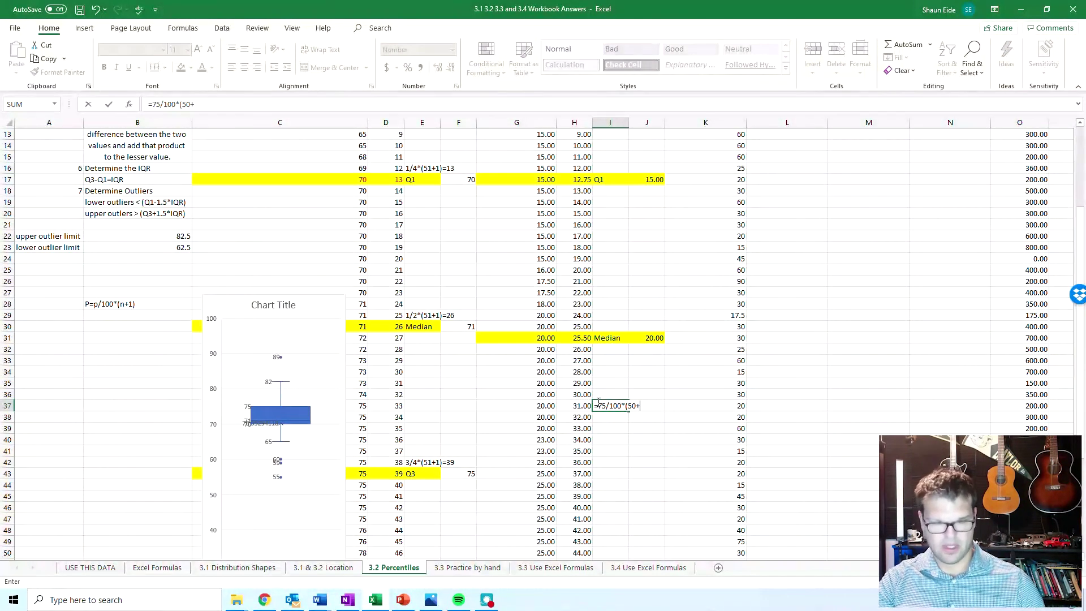
{"action": "type", "text": "+1)"}
{"action": "key", "text": "Return"}
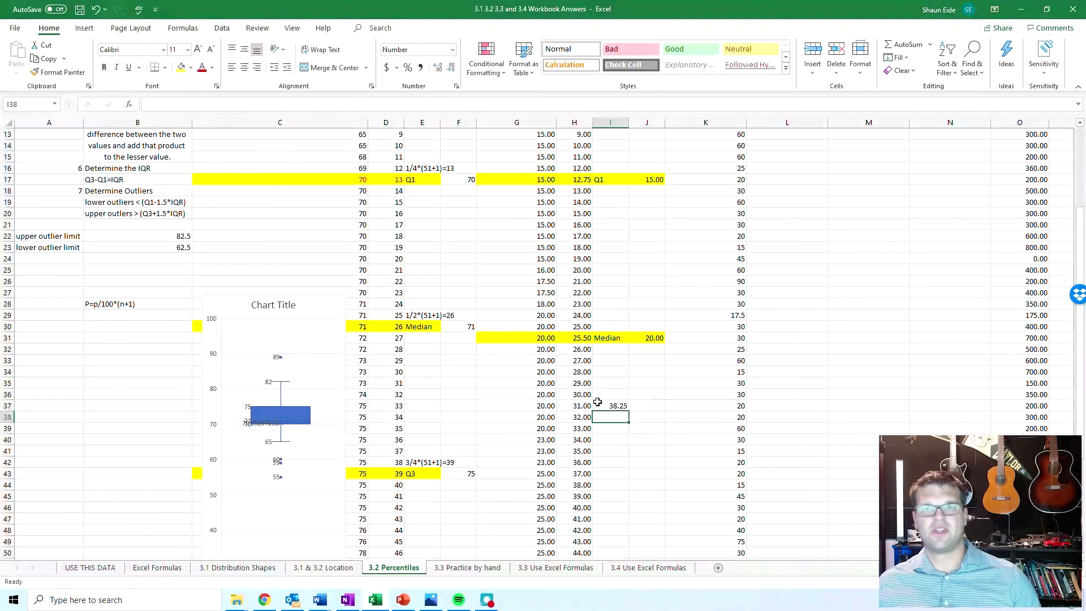
Step: Insert blank cells at G45:H45 between dinner cost positions 38 and 39, shifting the existing cells down
{"action": "left_click", "coordinate": [597, 401]}
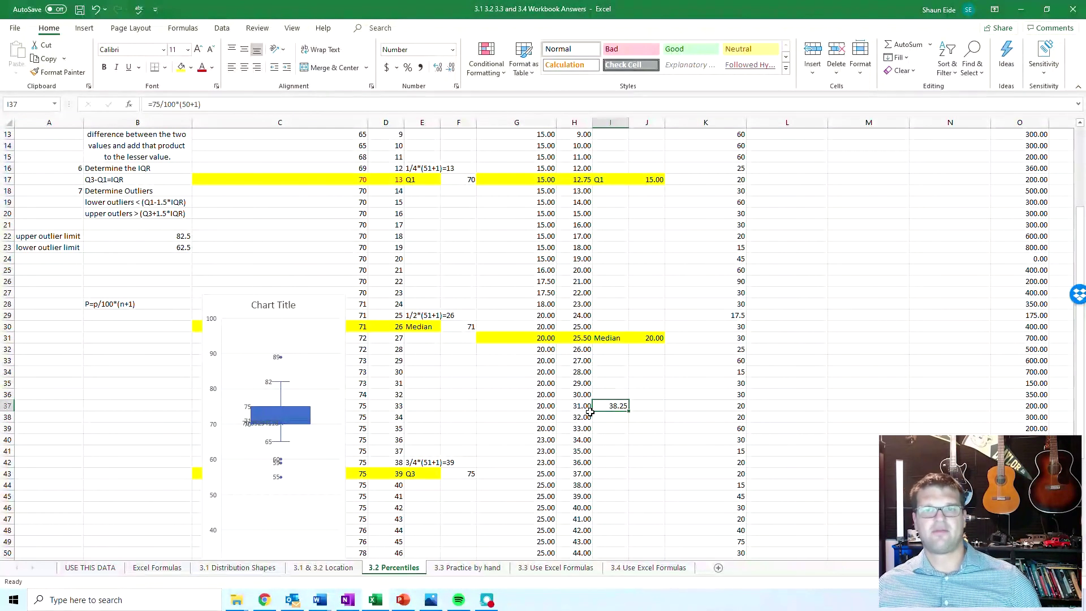
{"action": "scroll", "coordinate": [591, 412], "scroll_direction": "down", "scroll_amount": 1}
{"action": "left_click", "coordinate": [565, 453]}
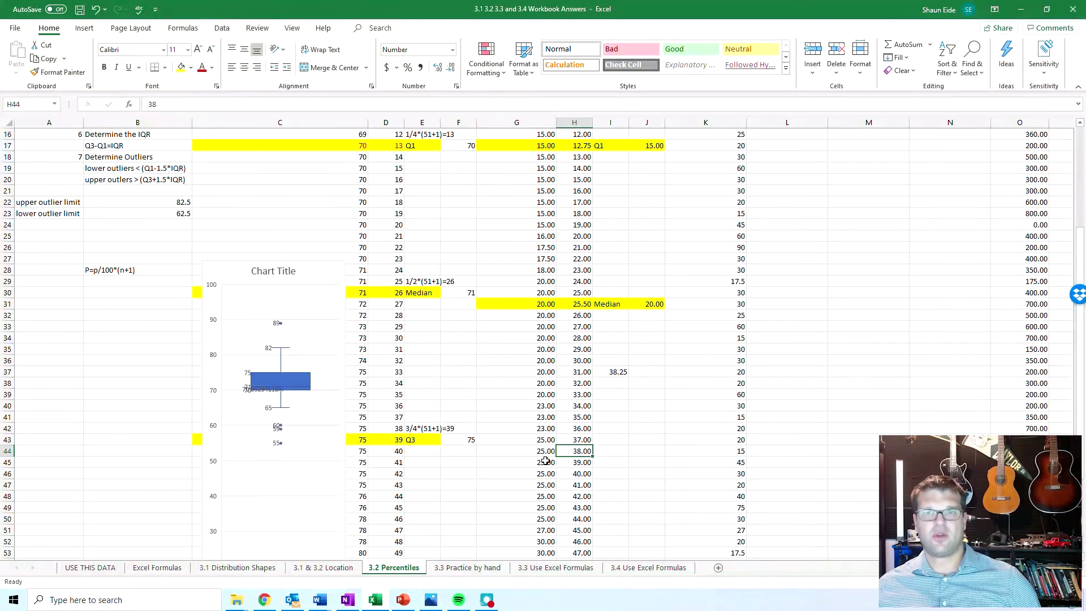
{"action": "left_click_drag", "start_coordinate": [545, 462], "coordinate": [572, 462]}
{"action": "right_click", "coordinate": [582, 464]}
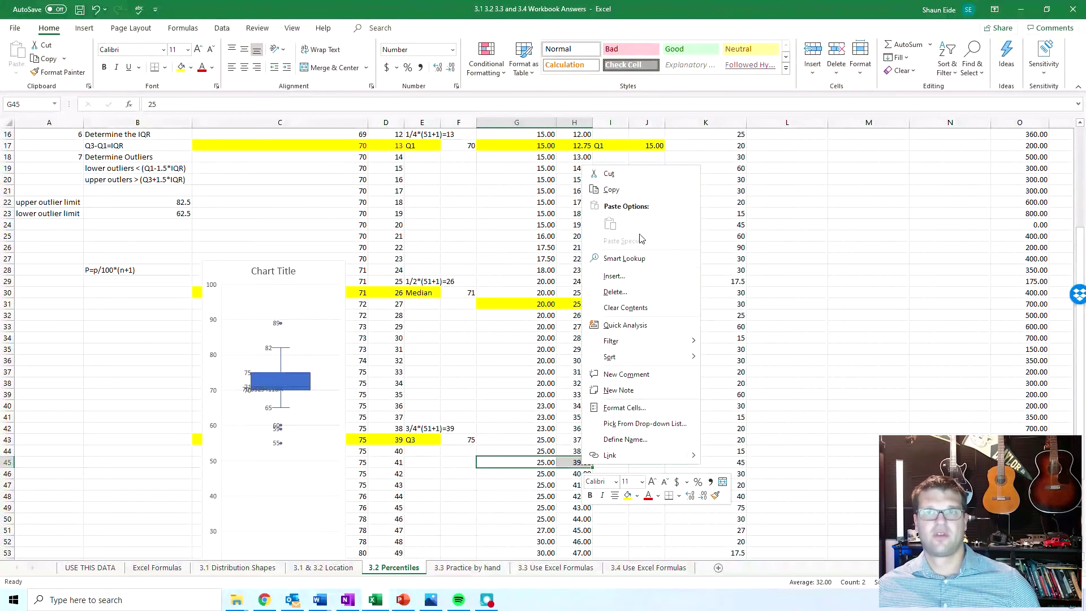
{"action": "left_click", "coordinate": [616, 276]}
{"action": "left_click", "coordinate": [586, 301]}
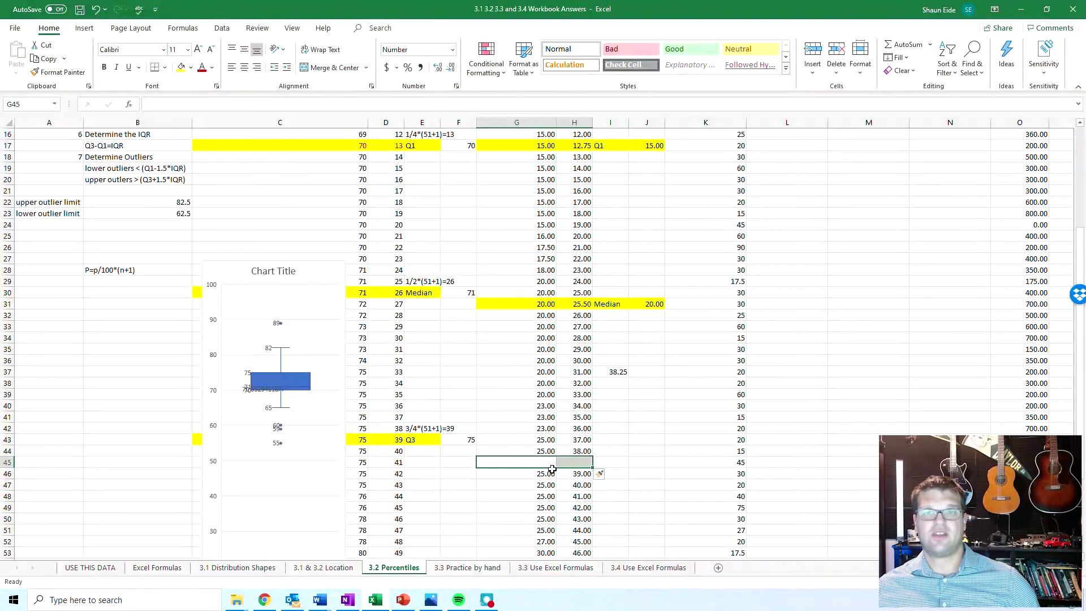
Step: Enter 38.25 as the Q3 position in H45 and 25 as its dinner cost in G45
{"action": "left_click_drag", "start_coordinate": [542, 471], "coordinate": [548, 440]}
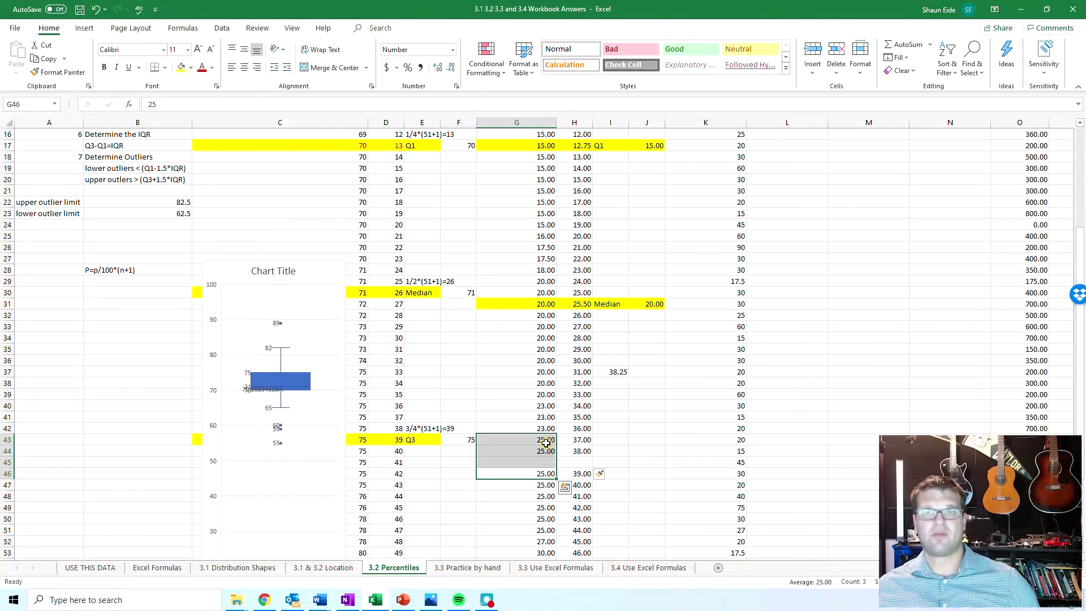
{"action": "left_click", "coordinate": [571, 462]}
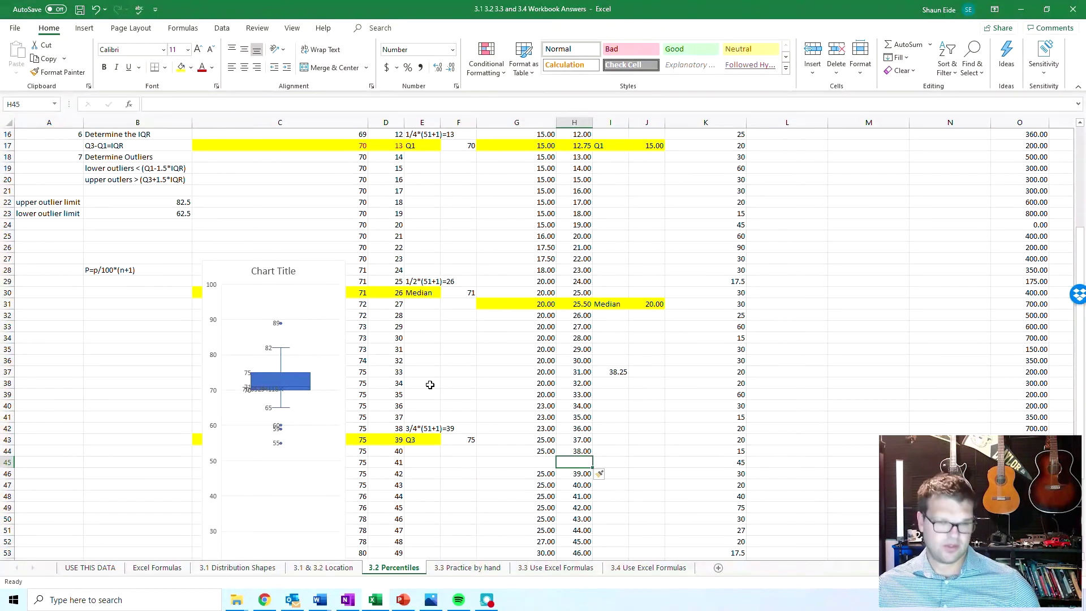
{"action": "type", "text": "38.25"}
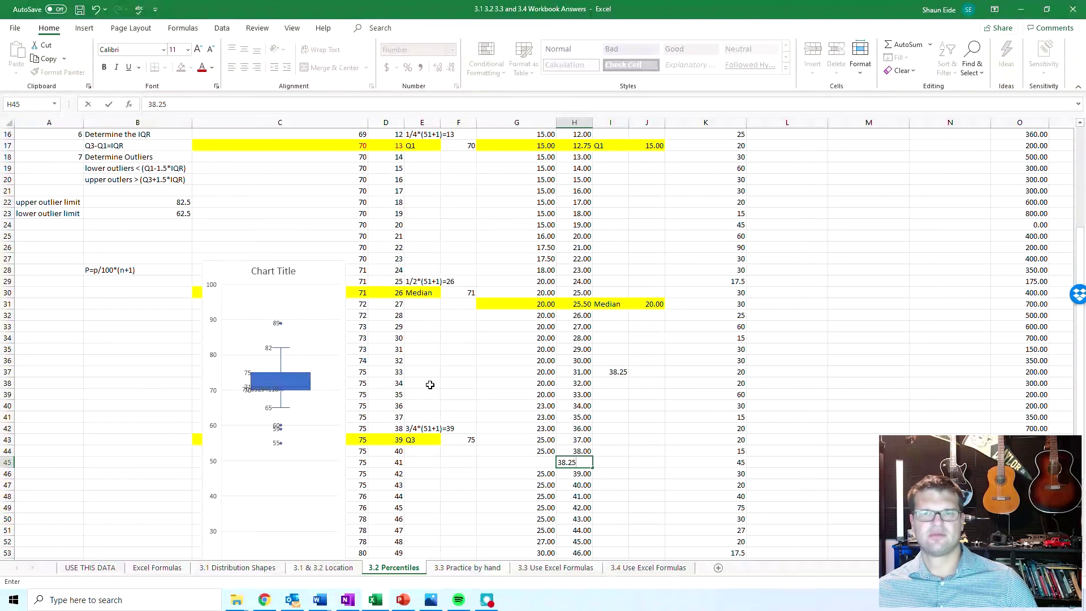
{"action": "key", "text": "Tab"}
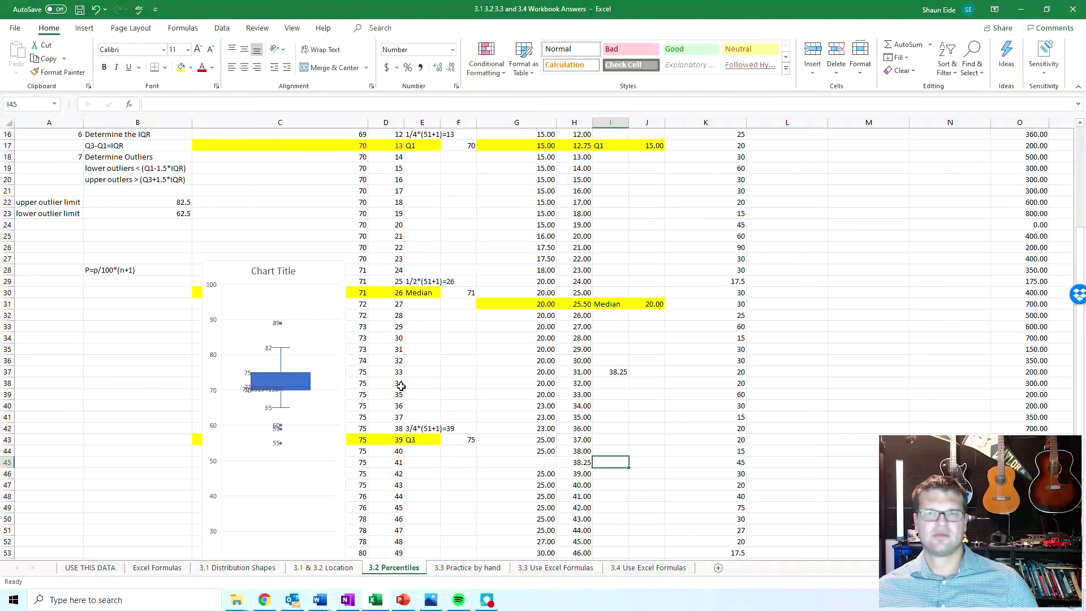
{"action": "key", "text": "Left"}
{"action": "key", "text": "Left"}
{"action": "type", "text": "25"}
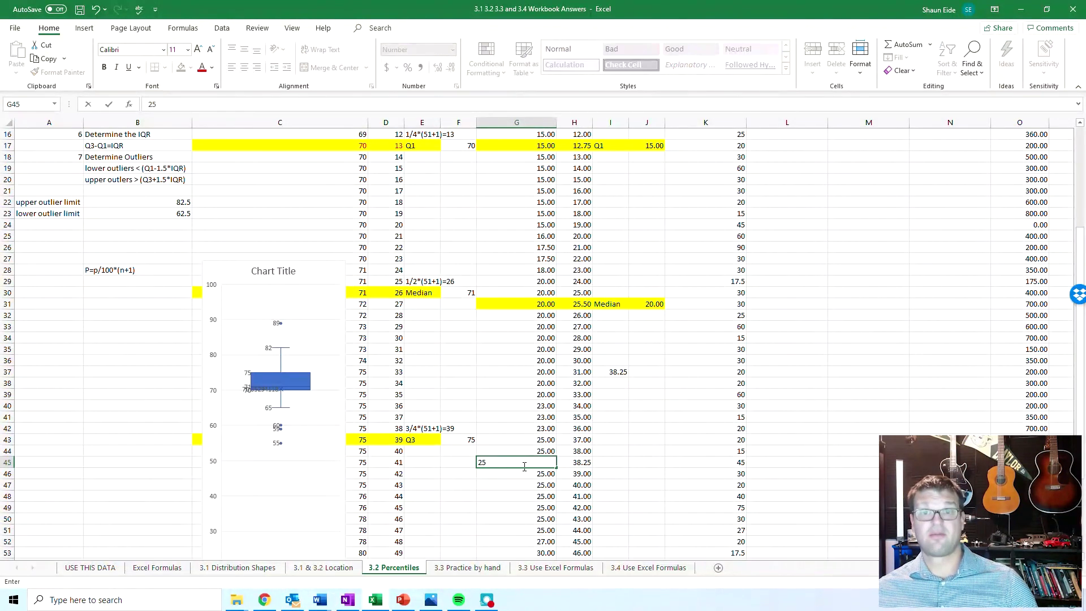
Step: Highlight G45:J45 in yellow and mark it as Q3 in I45 with the value 25 in J45
{"action": "left_click_drag", "start_coordinate": [525, 466], "coordinate": [627, 463]}
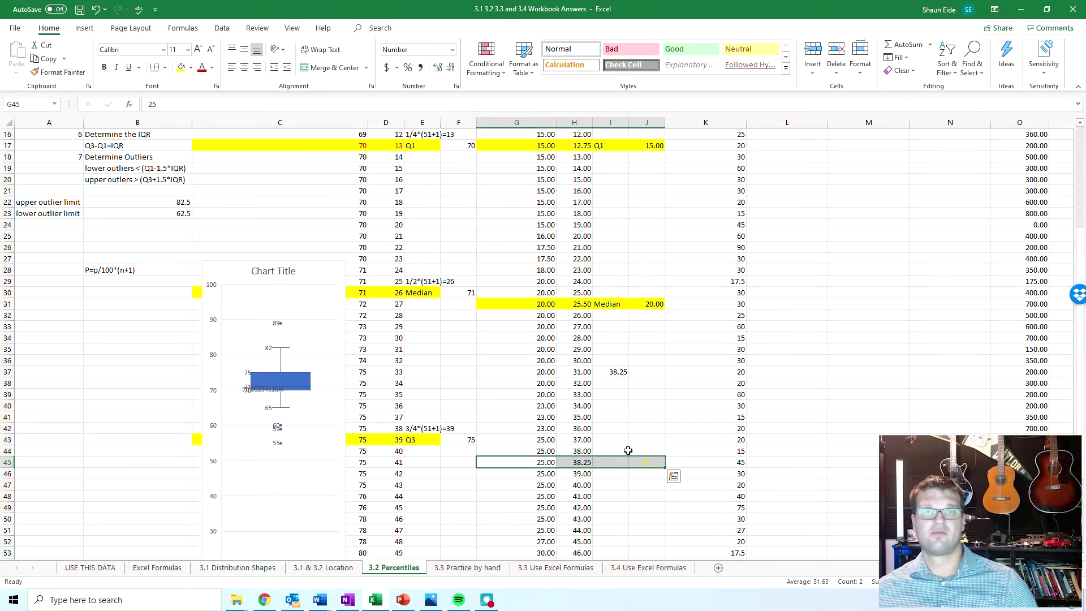
{"action": "left_click", "coordinate": [181, 67]}
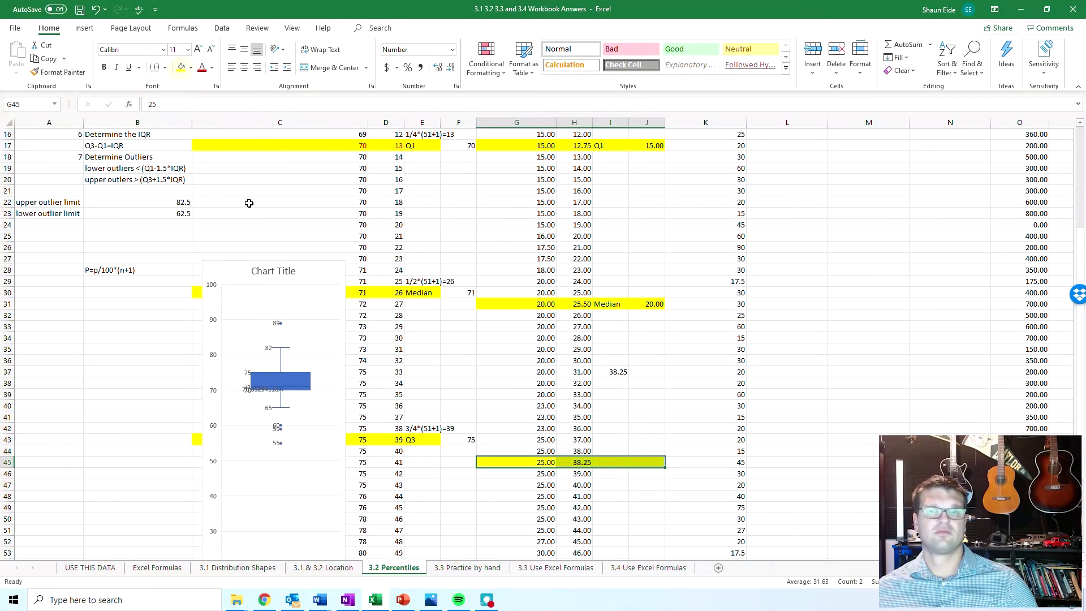
{"action": "left_click", "coordinate": [597, 461]}
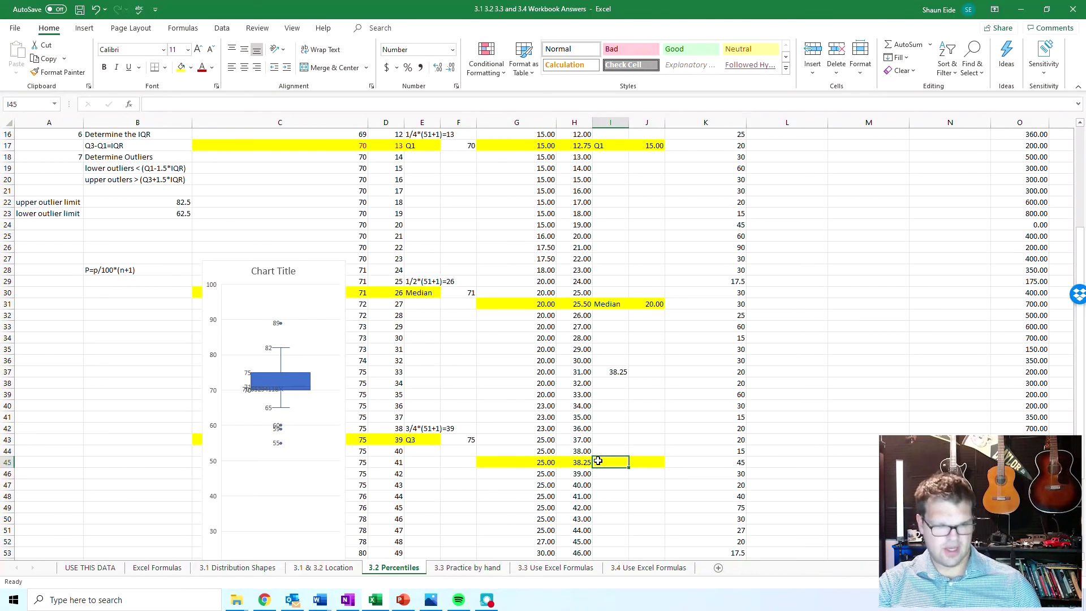
{"action": "key", "text": "Right"}
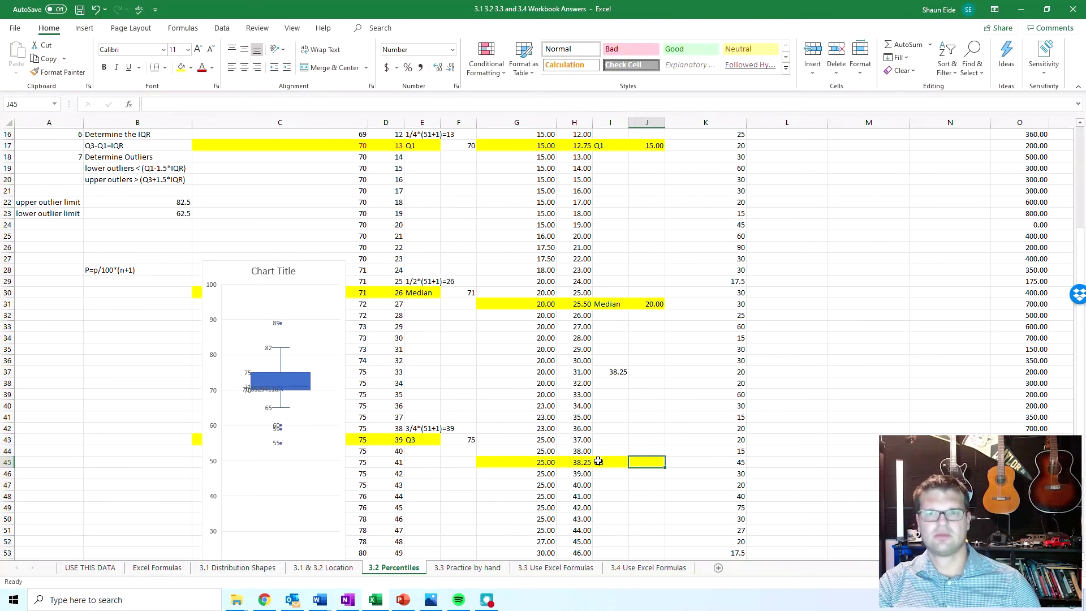
{"action": "type", "text": "25"}
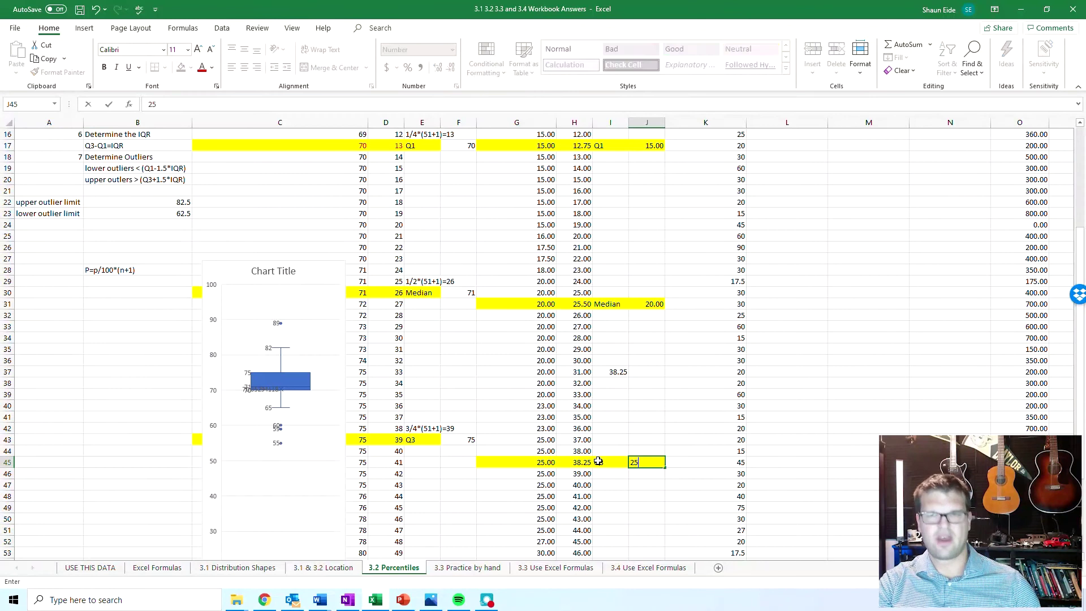
{"action": "key", "text": "Tab"}
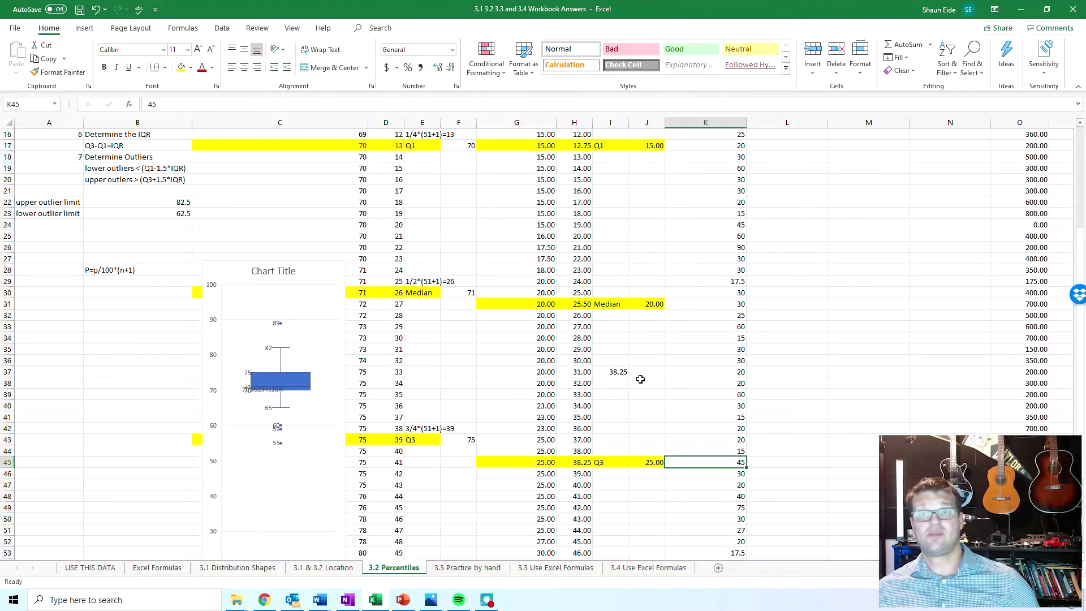
Step: Review the marked dinner cost quartile values in column J, going from Q3 up to Q1
{"action": "left_click", "coordinate": [648, 462]}
{"action": "key", "text": "ctrl+Up"}
{"action": "key", "text": "ctrl+Up"}
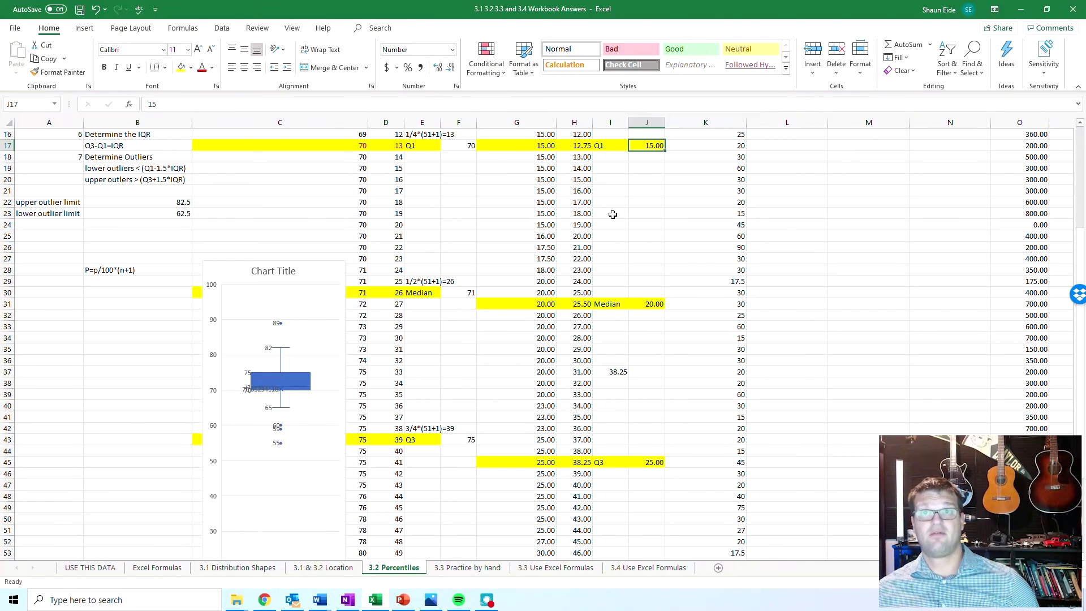
Step: Enter 10 as the IQR of the expected dinner costs in J3
{"action": "scroll", "coordinate": [613, 213], "scroll_direction": "up", "scroll_amount": 5}
{"action": "left_click", "coordinate": [651, 156]}
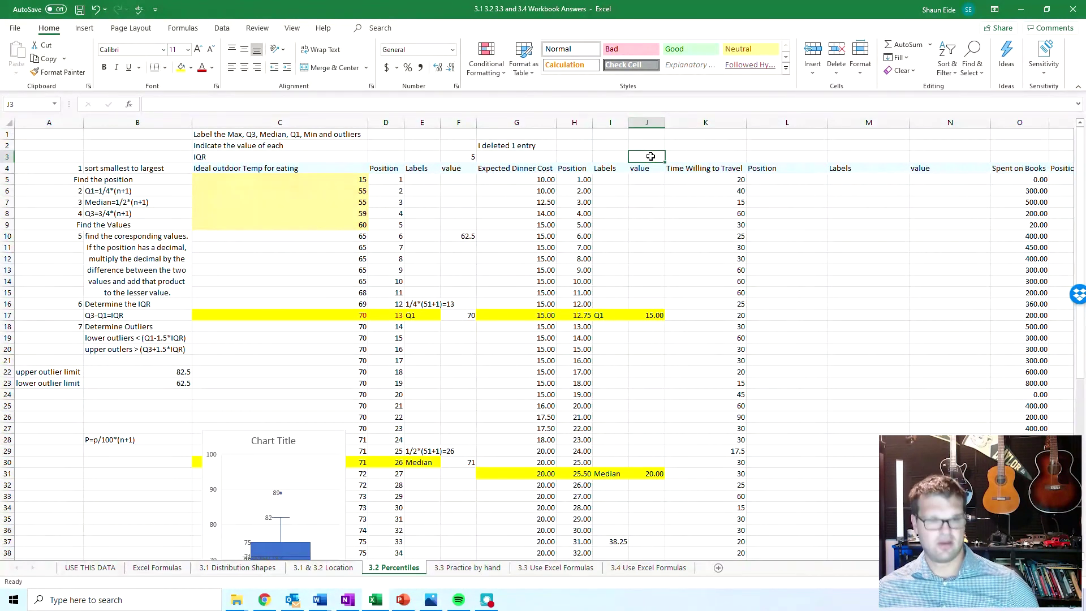
{"action": "type", "text": "10"}
{"action": "scroll", "coordinate": [652, 158], "scroll_direction": "down", "scroll_amount": 4}
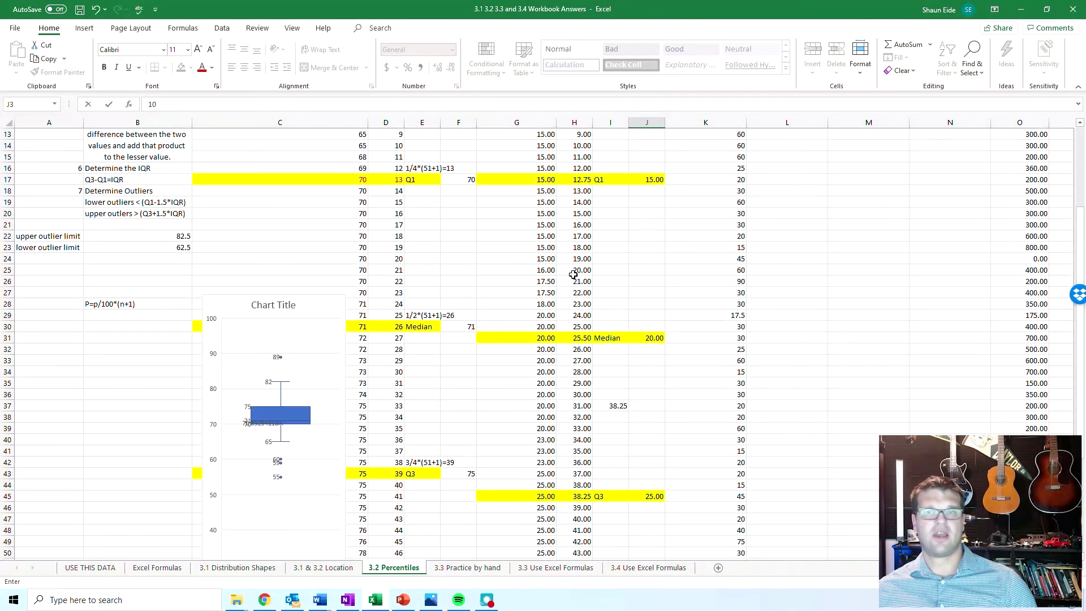
{"action": "left_click", "coordinate": [645, 359]}
Step: Examine the smallest and largest expected dinner costs in column G for possible outliers
{"action": "scroll", "coordinate": [645, 353], "scroll_direction": "up", "scroll_amount": 3}
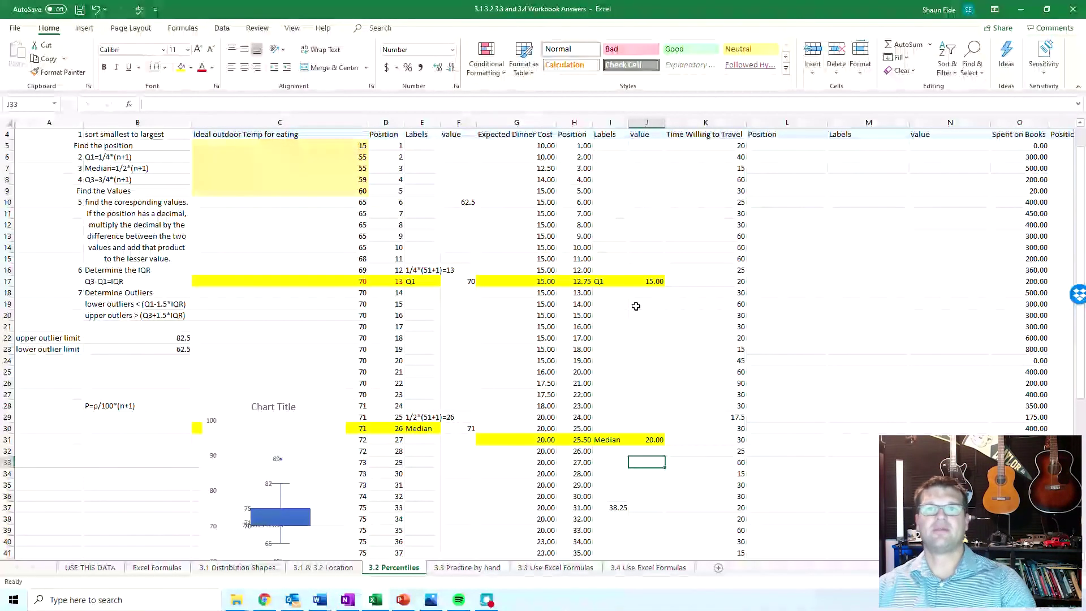
{"action": "left_click", "coordinate": [666, 280]}
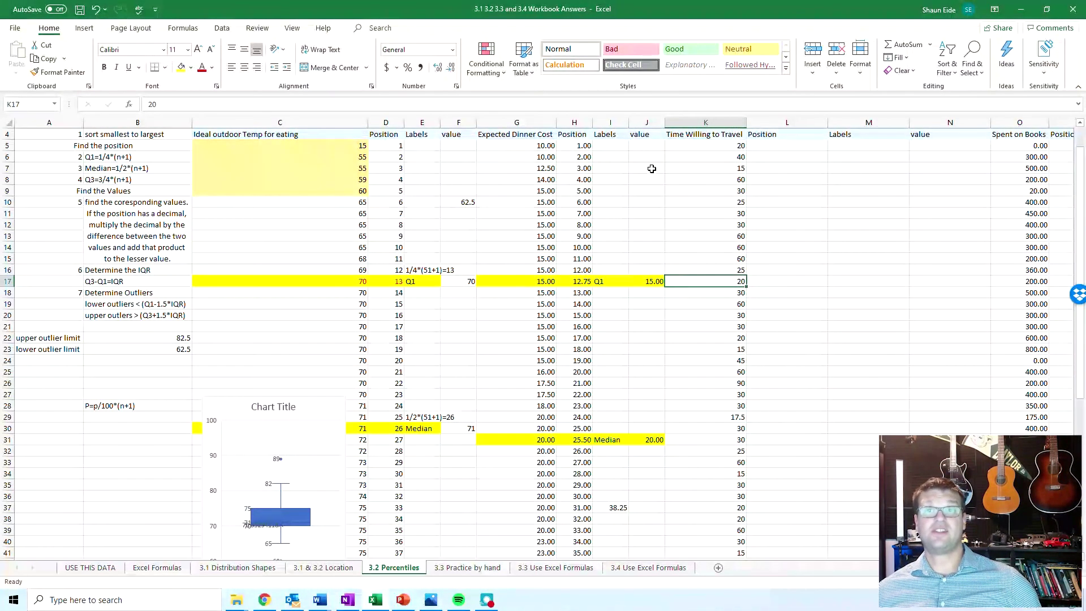
{"action": "left_click", "coordinate": [650, 148]}
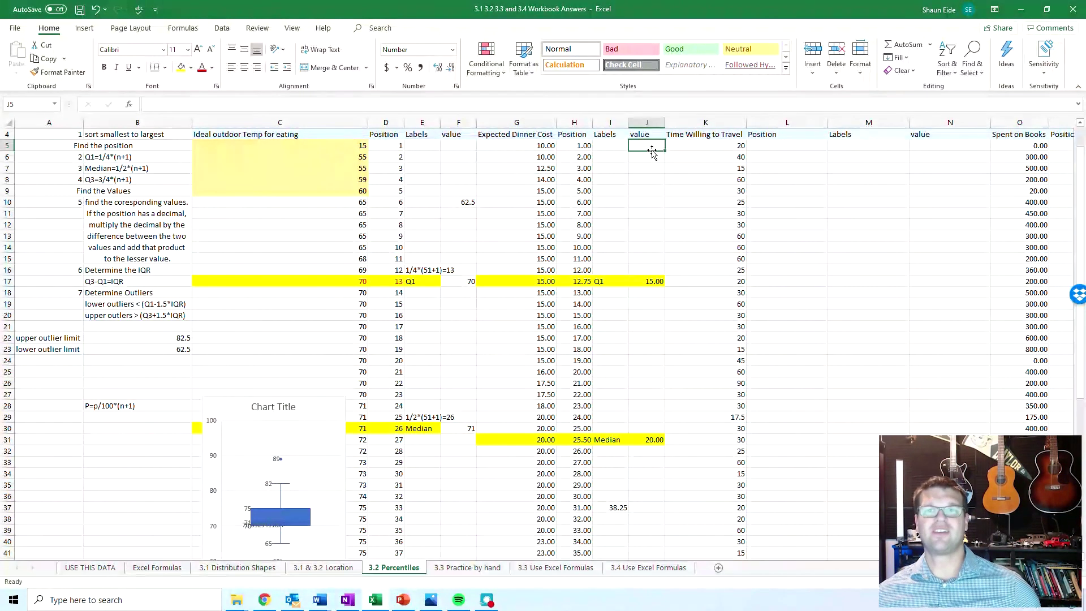
{"action": "left_click", "coordinate": [559, 148]}
{"action": "scroll", "coordinate": [622, 189], "scroll_direction": "down", "scroll_amount": 3}
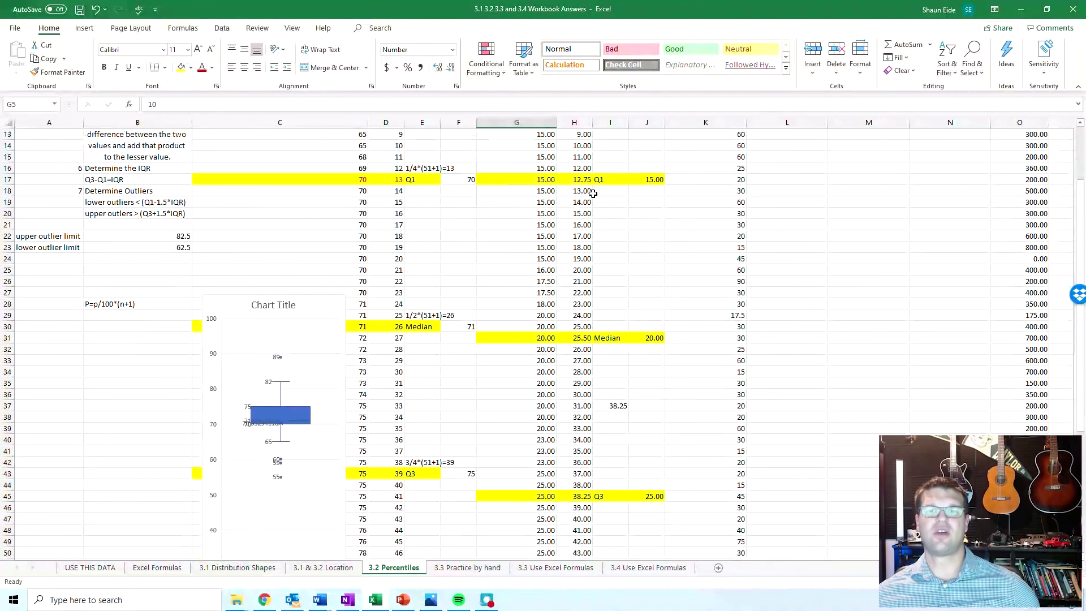
{"action": "scroll", "coordinate": [650, 453], "scroll_direction": "down", "scroll_amount": 3}
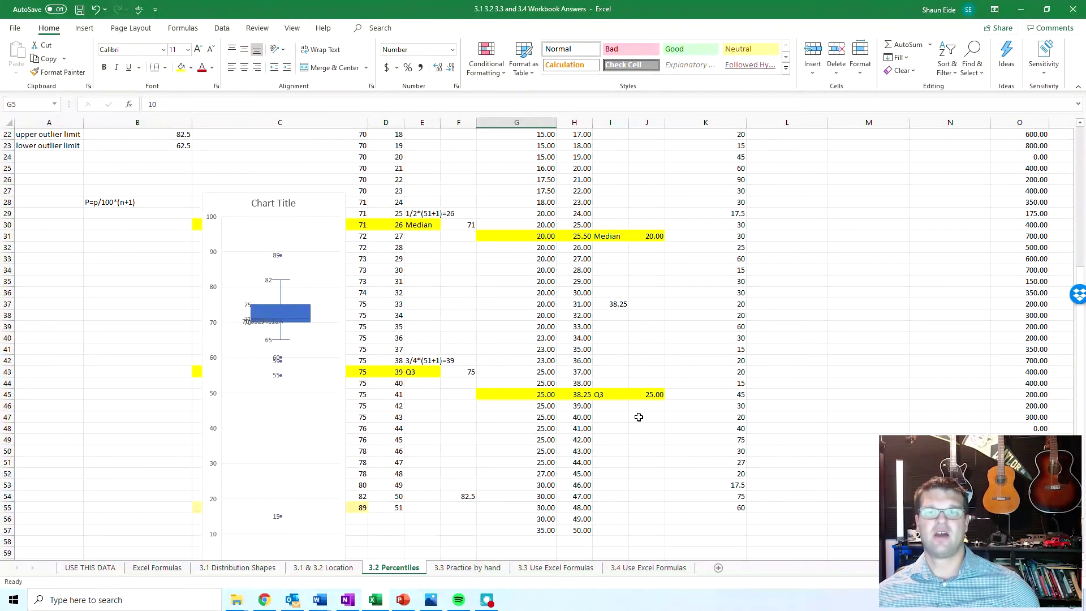
{"action": "scroll", "coordinate": [632, 482], "scroll_direction": "down", "scroll_amount": 1}
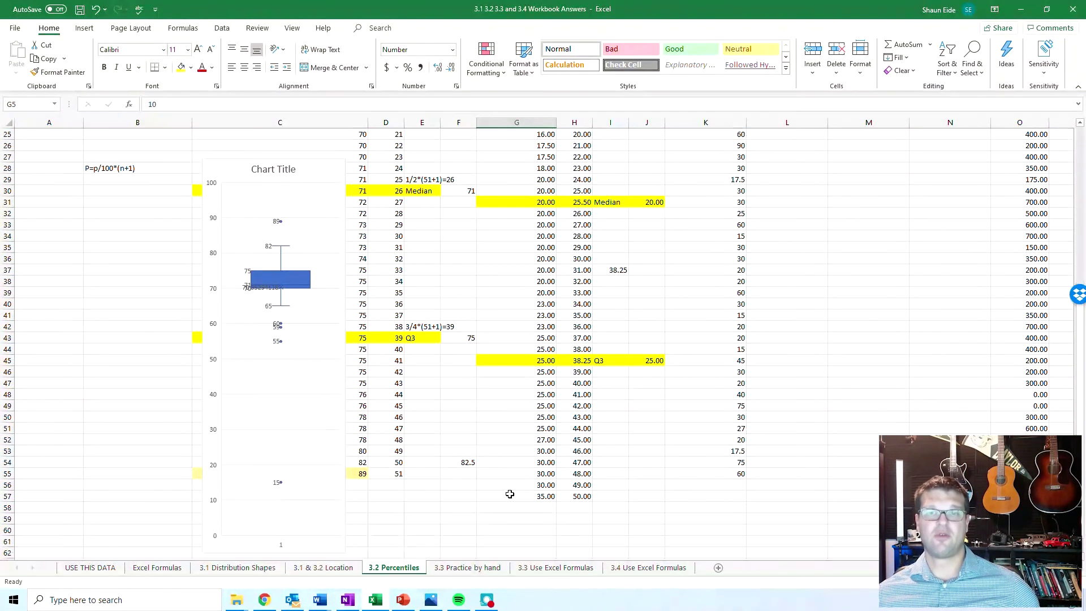
{"action": "left_click_drag", "start_coordinate": [512, 496], "coordinate": [542, 535]}
{"action": "scroll", "coordinate": [656, 488], "scroll_direction": "up", "scroll_amount": 8}
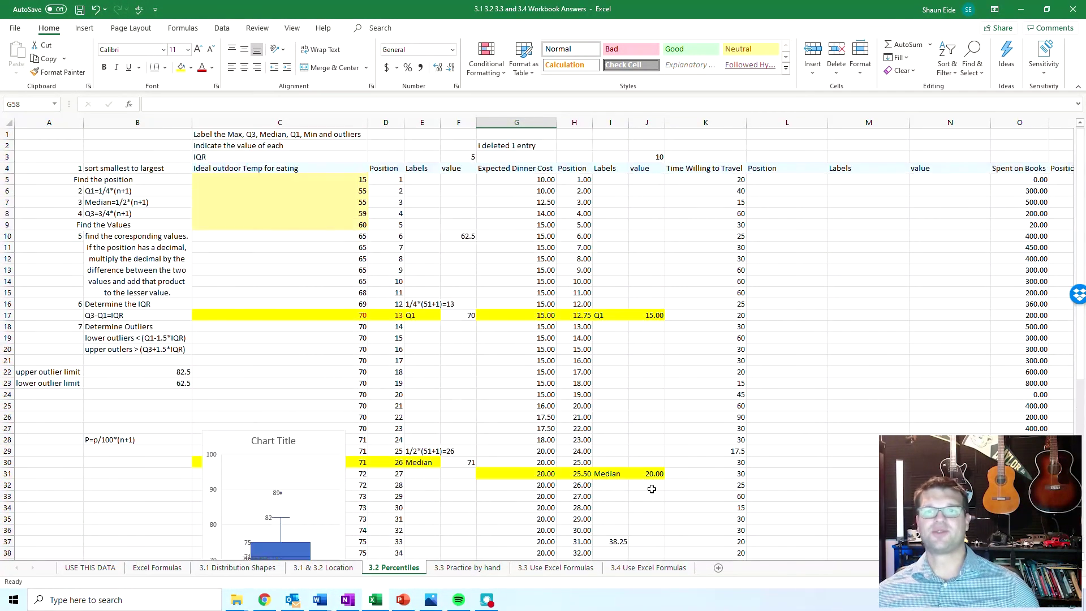
Step: Review the marked Q1, median and Q3 of the dinner costs and the entries around the Q3 position
{"action": "left_click", "coordinate": [616, 313]}
{"action": "scroll", "coordinate": [639, 396], "scroll_direction": "down", "scroll_amount": 2}
{"action": "left_click", "coordinate": [631, 406]}
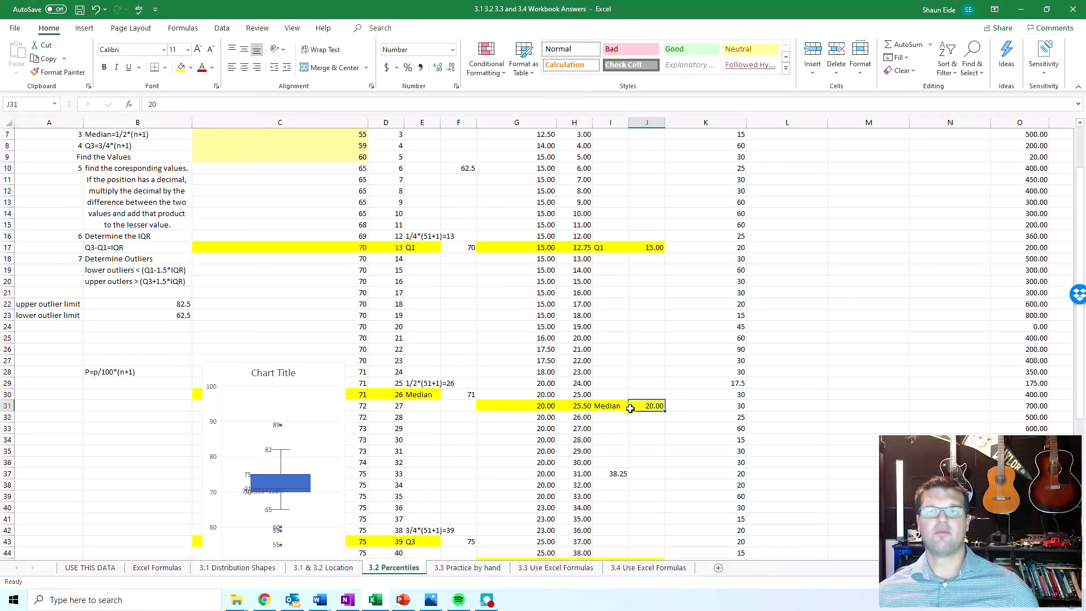
{"action": "scroll", "coordinate": [630, 407], "scroll_direction": "down", "scroll_amount": 3}
{"action": "left_click", "coordinate": [615, 462]}
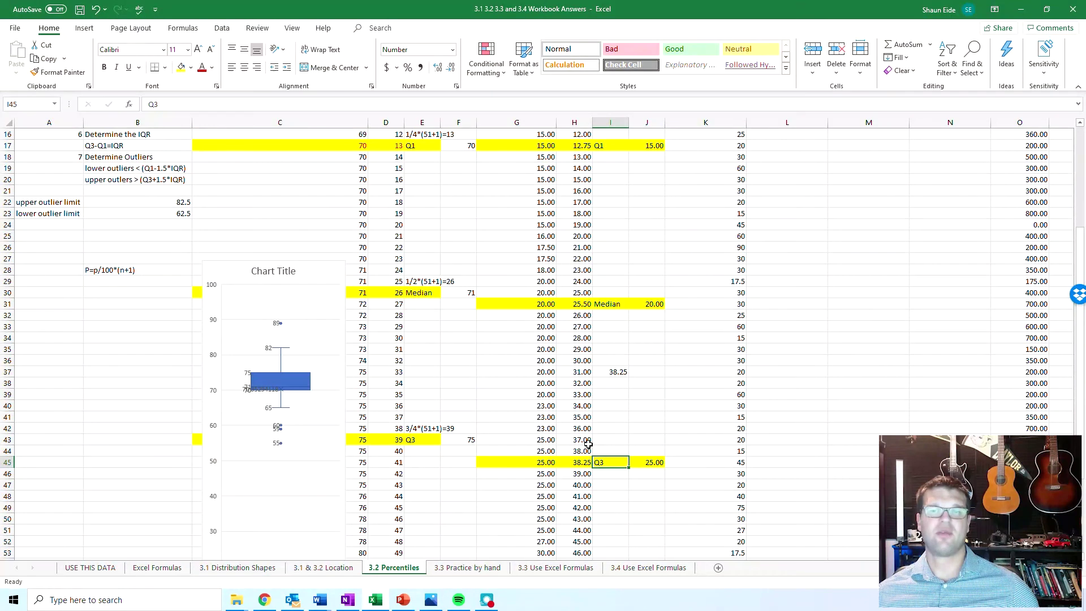
{"action": "left_click_drag", "start_coordinate": [545, 475], "coordinate": [556, 449]}
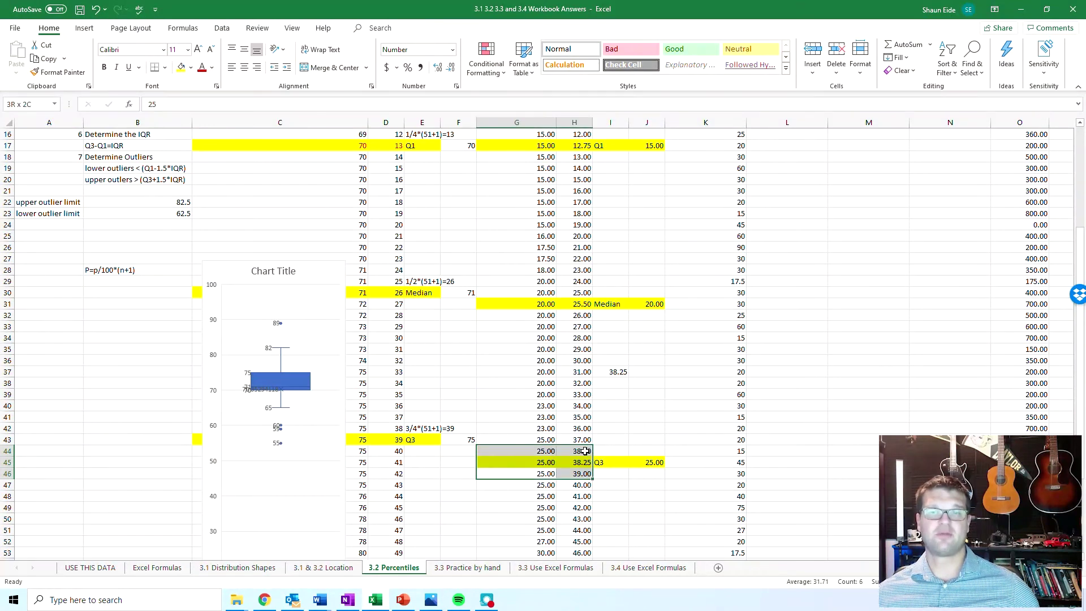
{"action": "left_click", "coordinate": [547, 475]}
{"action": "scroll", "coordinate": [547, 474], "scroll_direction": "down", "scroll_amount": 4}
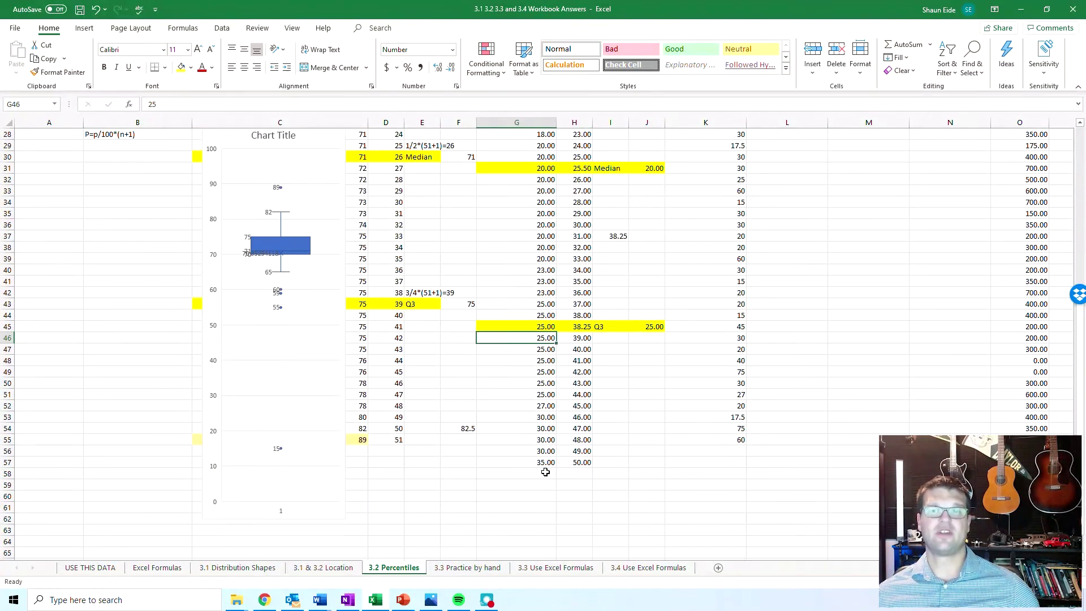
Step: Examine the four quarters of the dinner cost data by selecting each range between quartiles, from the highest quarter to the lowest
{"action": "scroll", "coordinate": [545, 473], "scroll_direction": "up", "scroll_amount": 2}
{"action": "left_click_drag", "start_coordinate": [545, 394], "coordinate": [588, 531]}
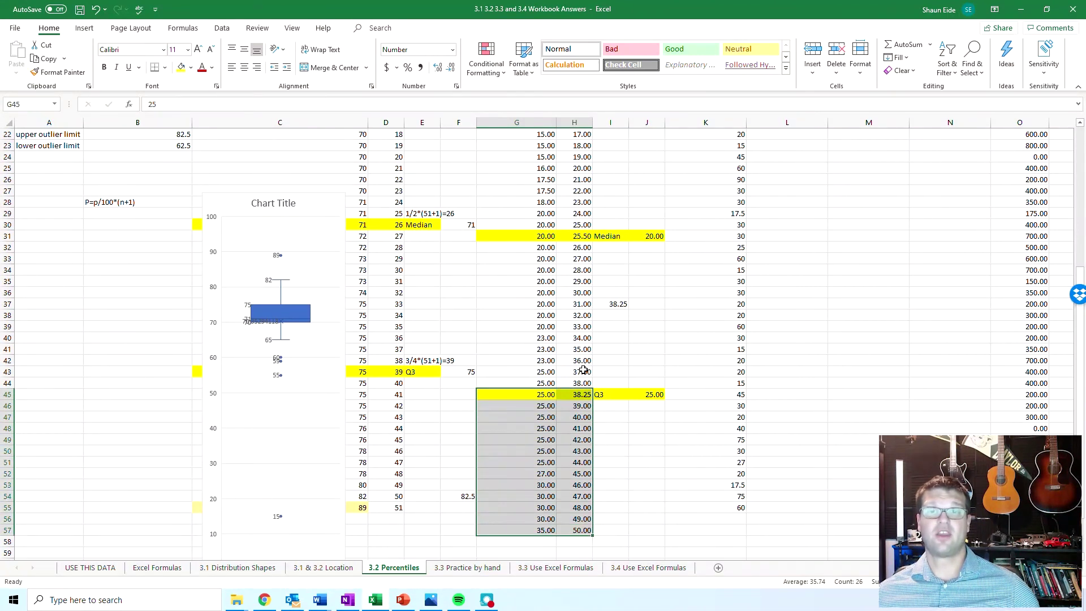
{"action": "left_click_drag", "start_coordinate": [553, 383], "coordinate": [583, 238]}
{"action": "scroll", "coordinate": [582, 240], "scroll_direction": "up", "scroll_amount": 2}
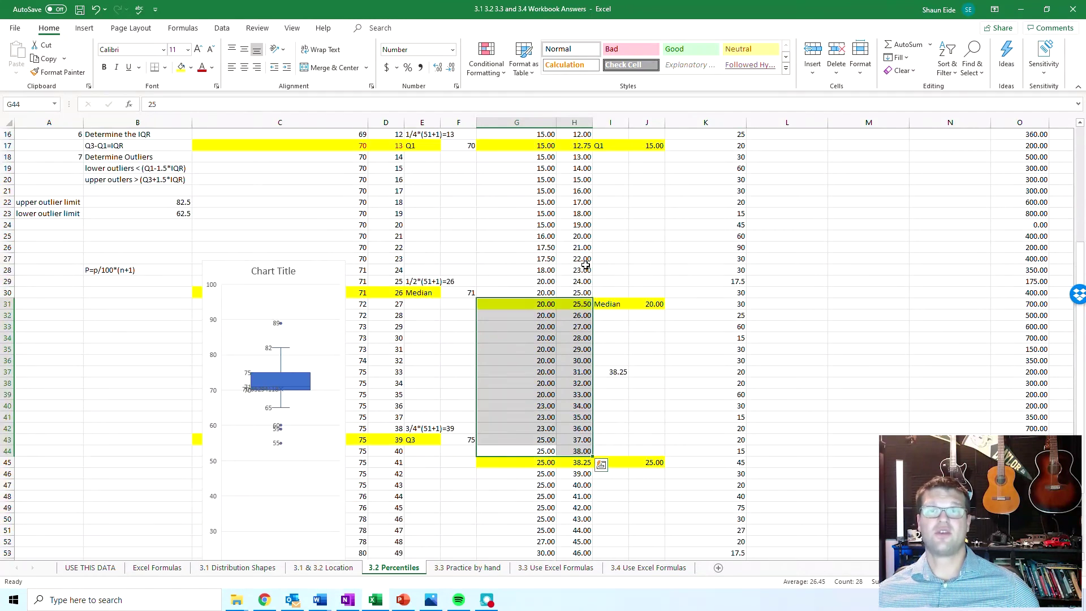
{"action": "left_click_drag", "start_coordinate": [582, 293], "coordinate": [548, 145]}
{"action": "scroll", "coordinate": [574, 249], "scroll_direction": "up", "scroll_amount": 3}
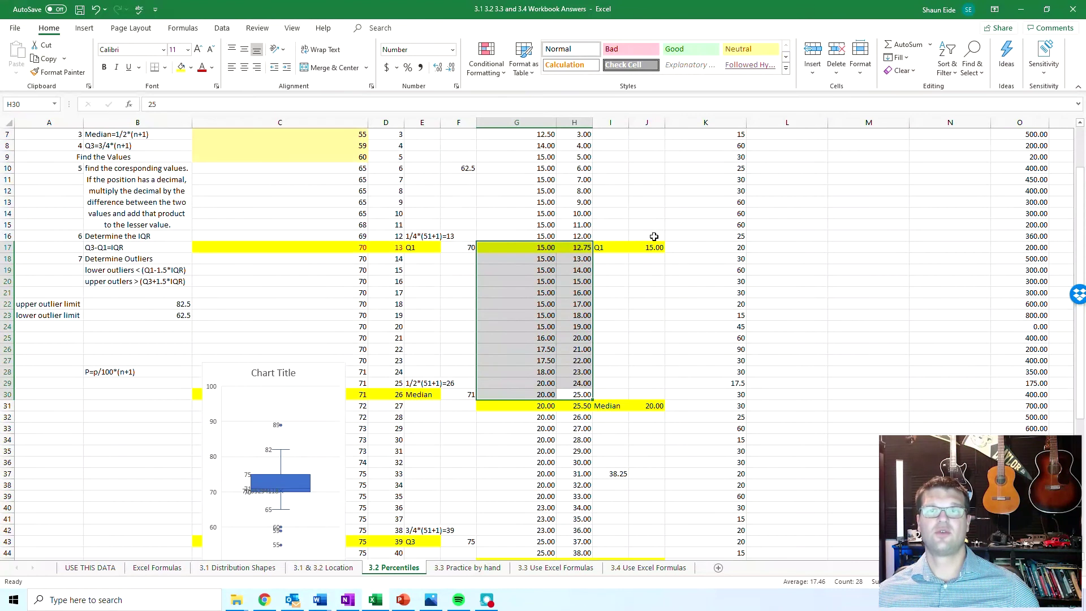
{"action": "left_click", "coordinate": [578, 233]}
{"action": "left_click_drag", "start_coordinate": [578, 233], "coordinate": [512, 174]}
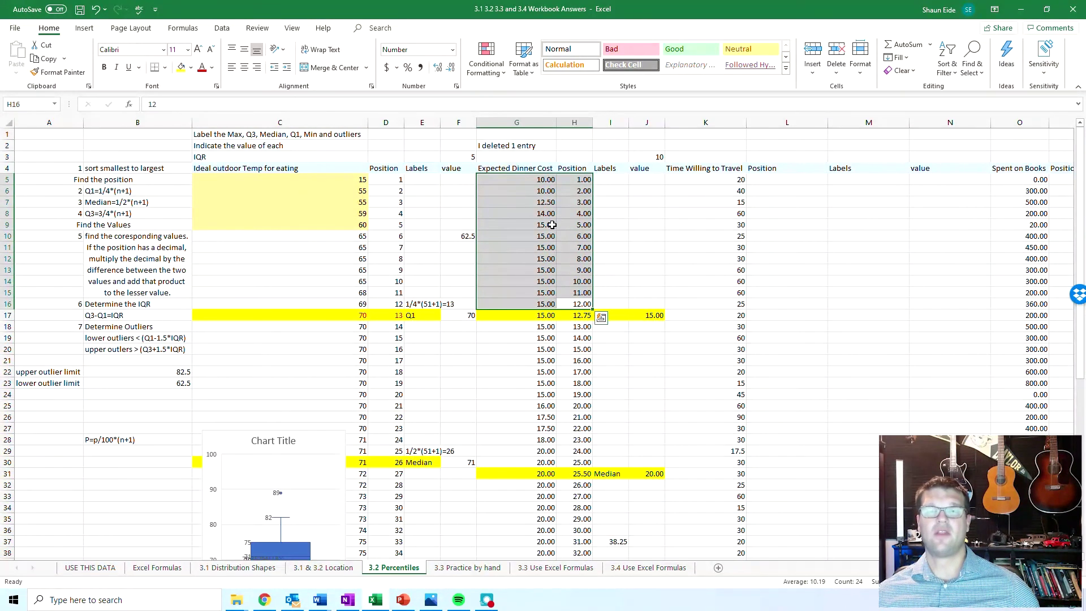
Step: Calculate the 80th percentile position of the dinner costs in I49 with the formula =80/100*(50+1)
{"action": "scroll", "coordinate": [566, 266], "scroll_direction": "down", "scroll_amount": 5}
{"action": "scroll", "coordinate": [566, 265], "scroll_direction": "down", "scroll_amount": 2}
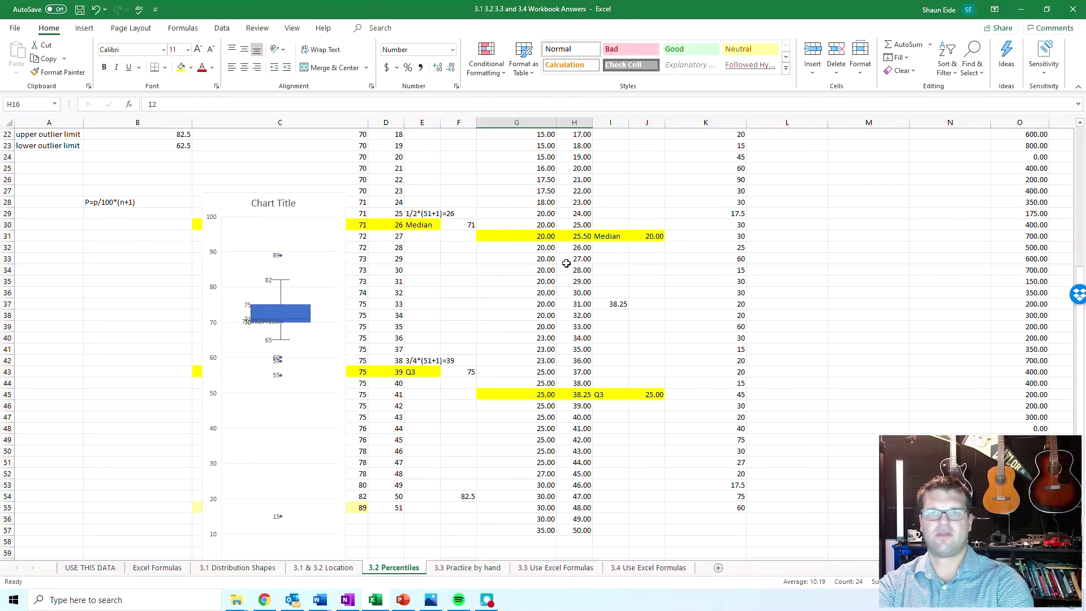
{"action": "left_click", "coordinate": [605, 440]}
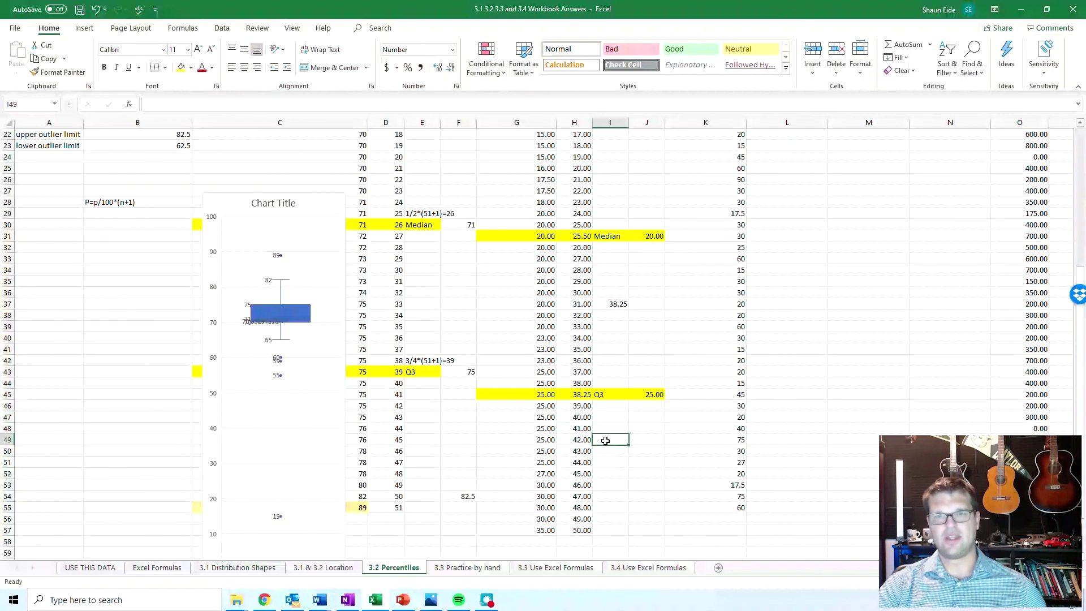
{"action": "double_click", "coordinate": [605, 441]}
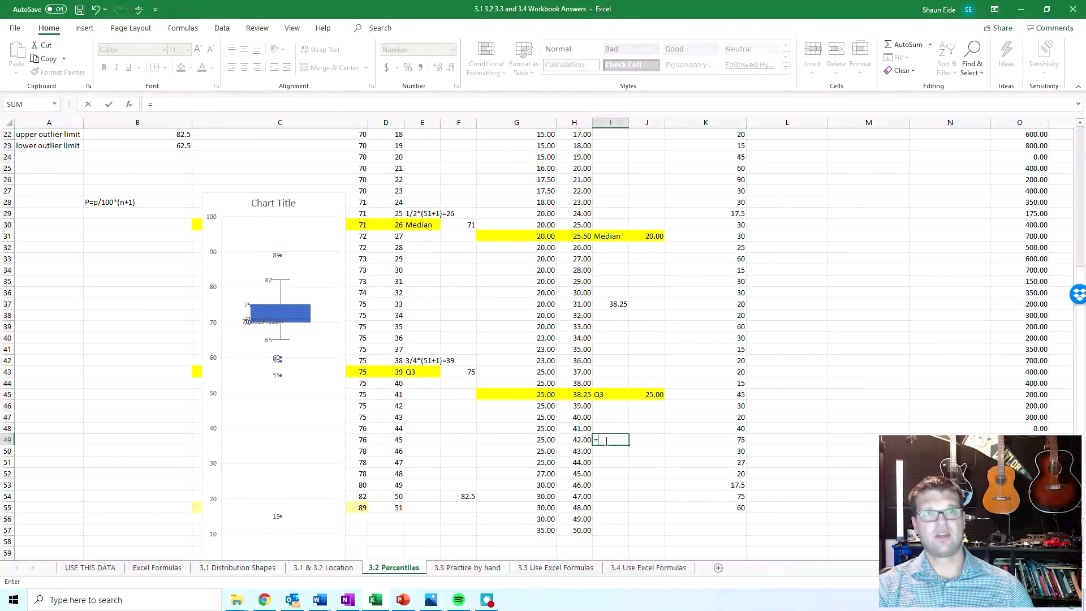
{"action": "type", "text": "=80"}
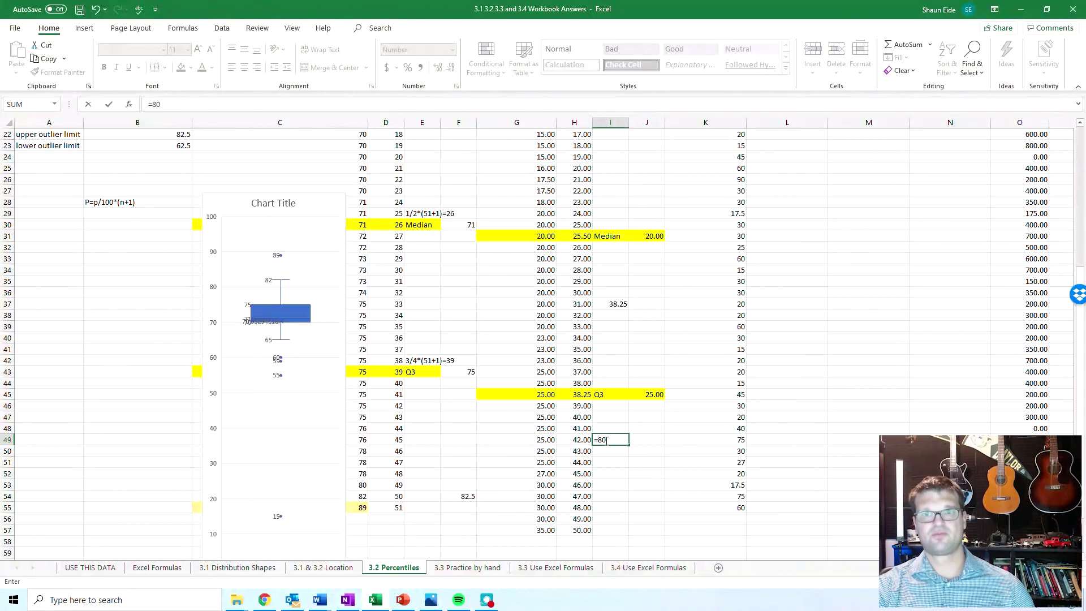
{"action": "type", "text": "/100*(50+1"}
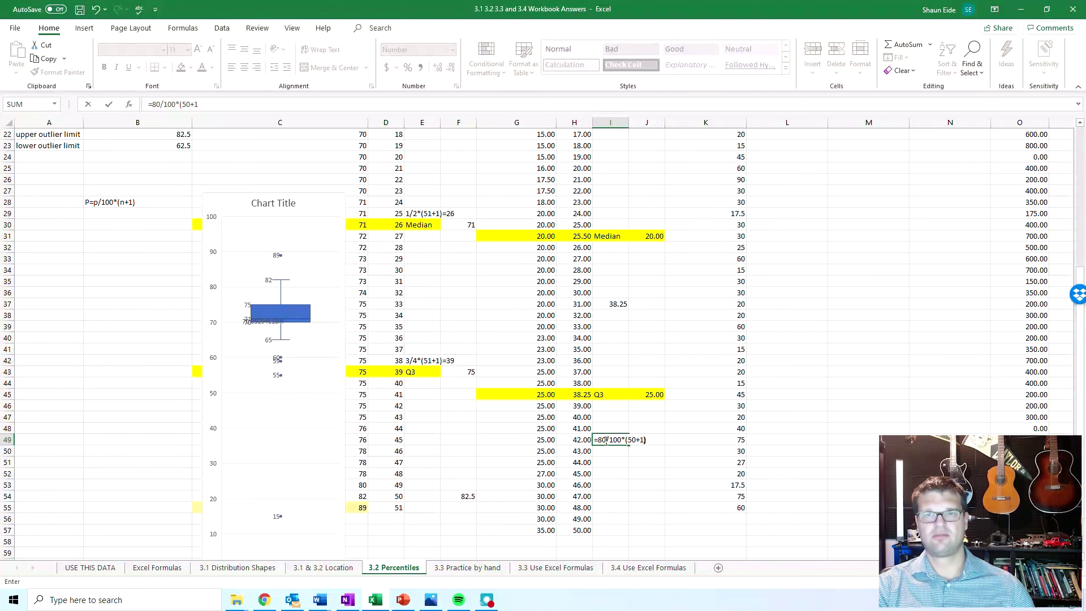
{"action": "key", "text": "Return"}
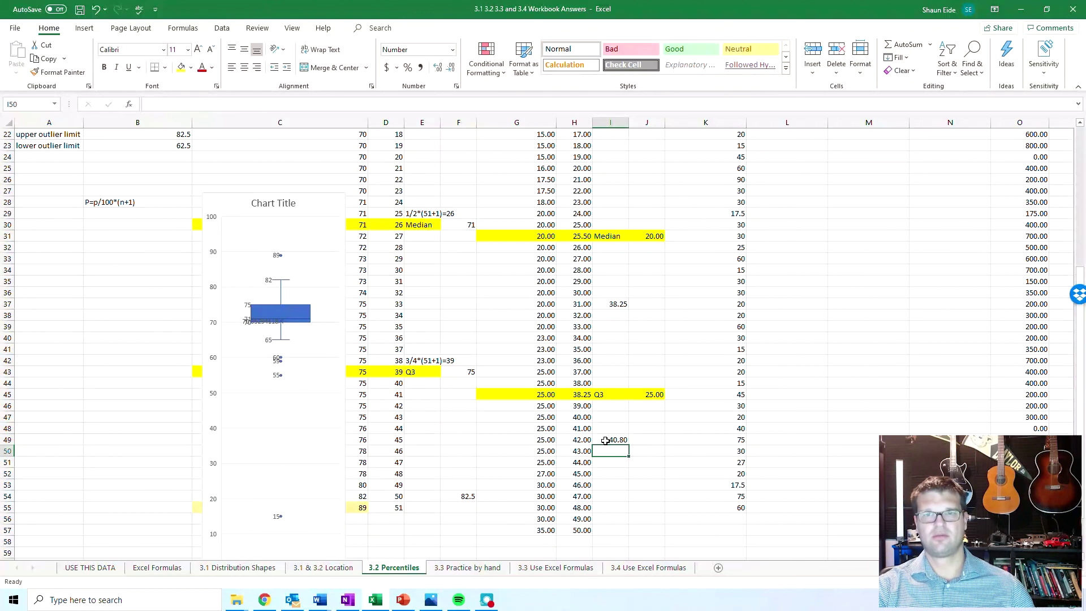
Step: Compare the 80th percentile position with the dinner cost rows and change the percentile in the I49 formula to 85
{"action": "left_click", "coordinate": [605, 440]}
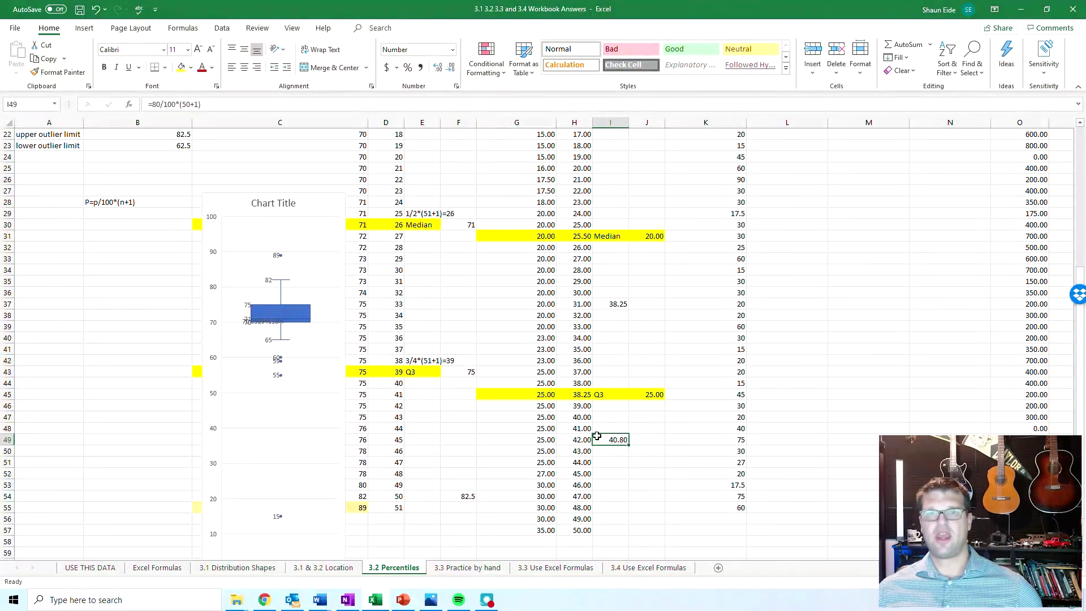
{"action": "left_click", "coordinate": [570, 418]}
{"action": "left_click", "coordinate": [605, 447]}
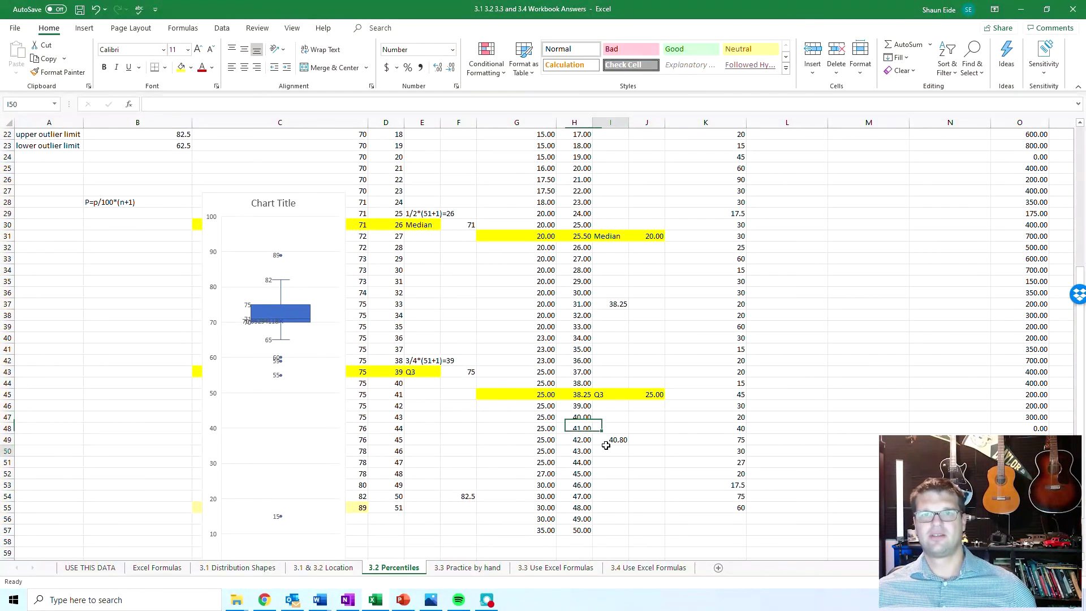
{"action": "left_click", "coordinate": [602, 439]}
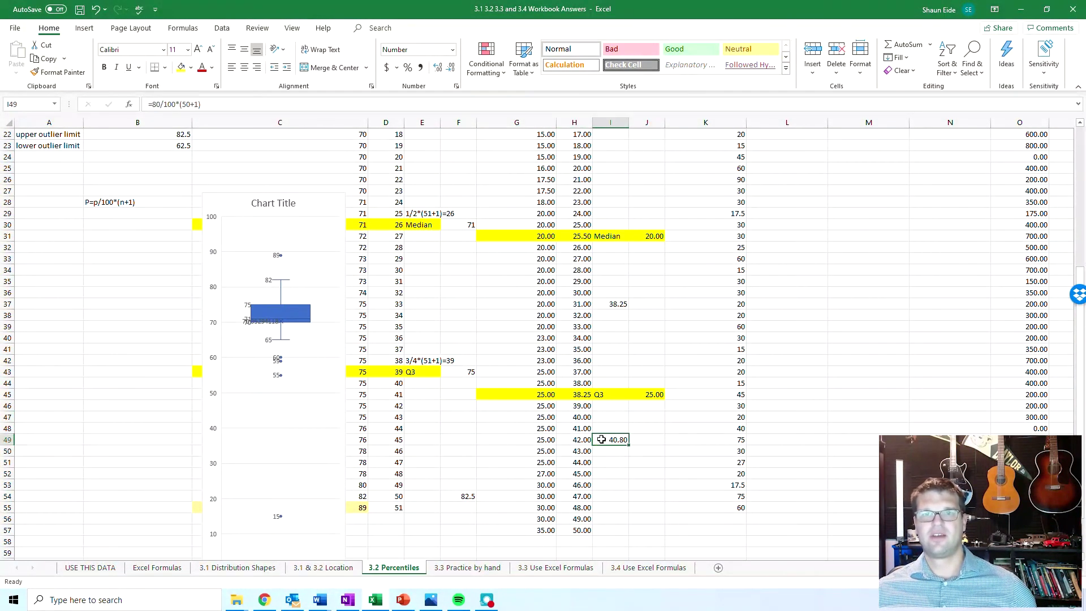
{"action": "left_click", "coordinate": [548, 472]}
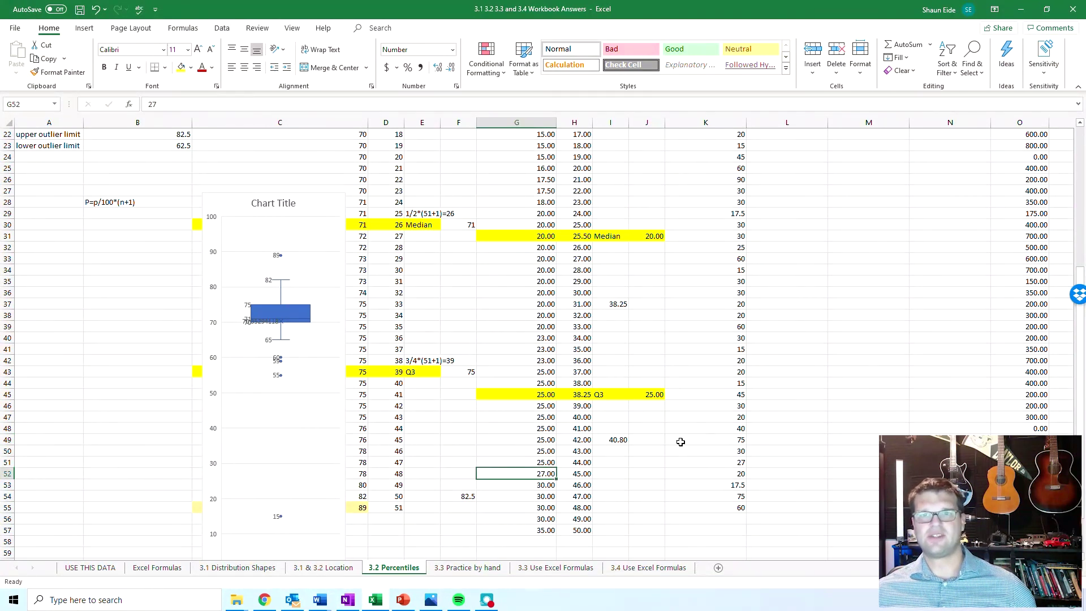
{"action": "left_click", "coordinate": [617, 440]}
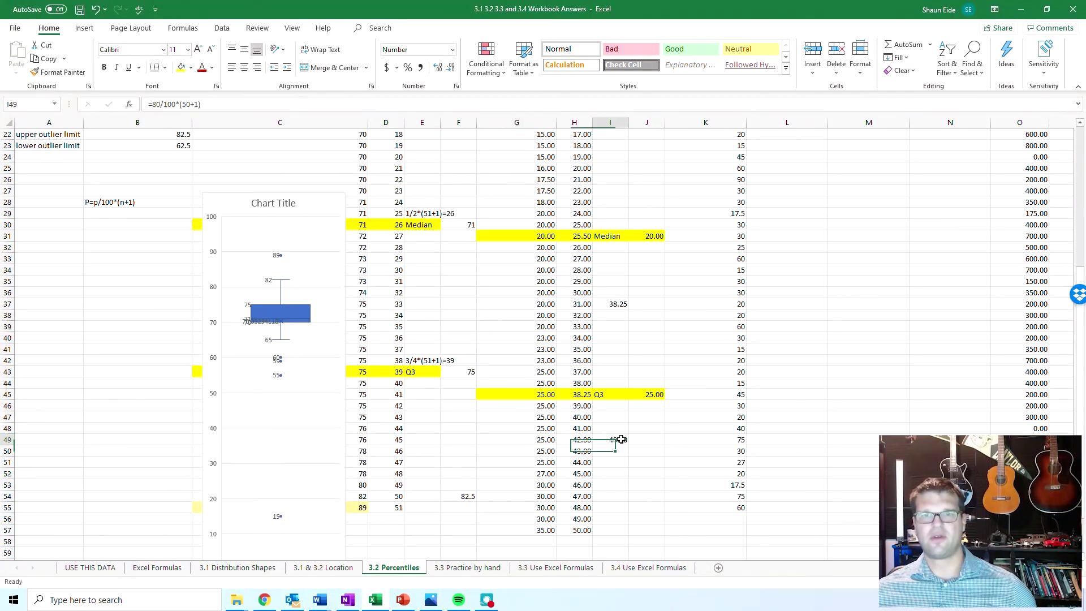
{"action": "left_click", "coordinate": [159, 104]}
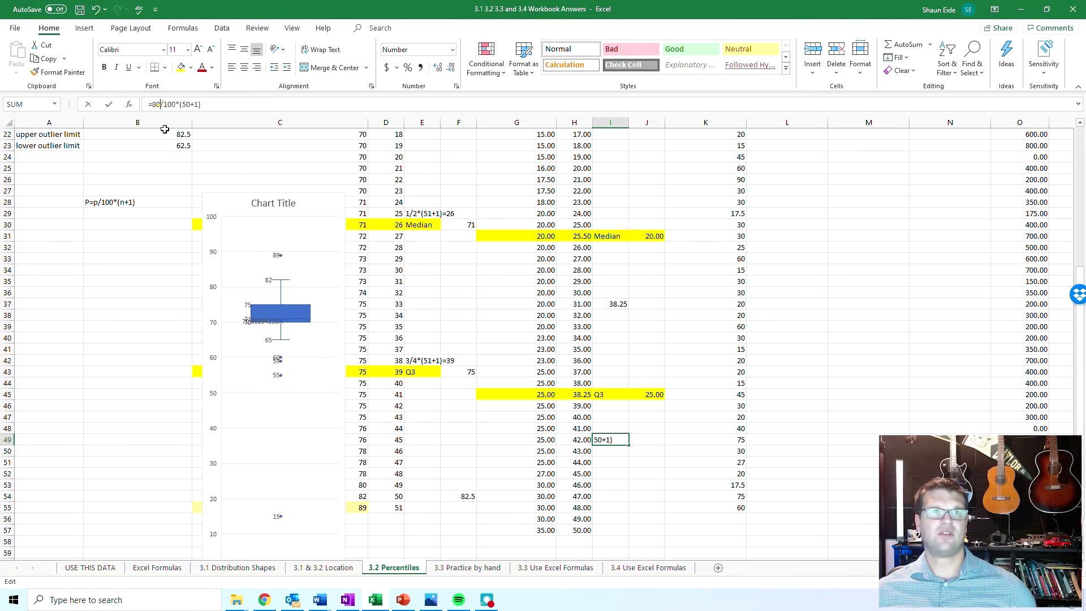
{"action": "key", "text": "BackSpace"}
{"action": "type", "text": "5"}
{"action": "key", "text": "Return"}
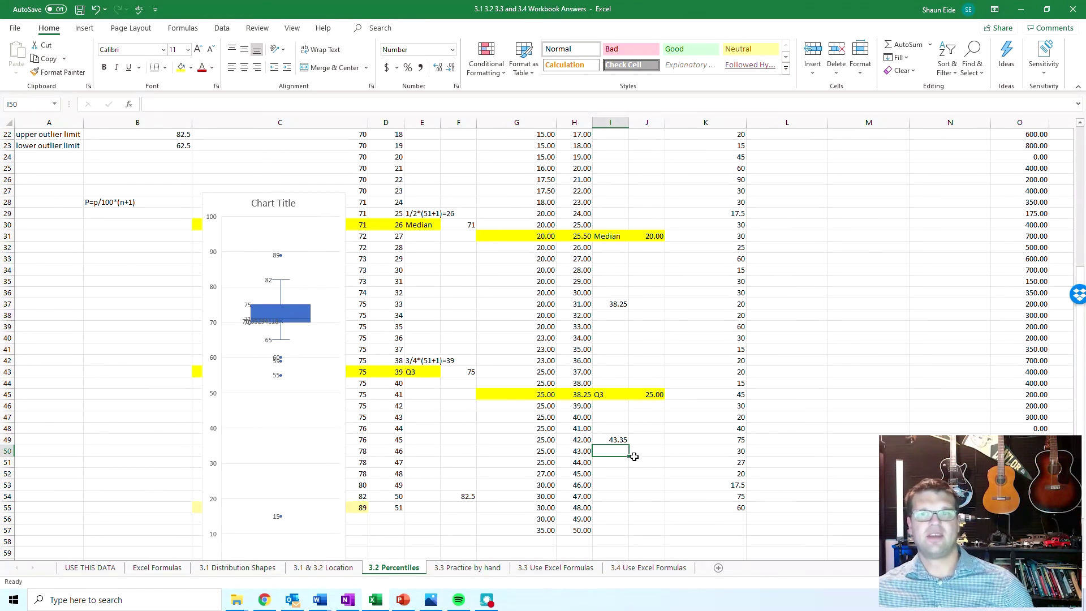
Step: Change the percentile in the I49 position formula to 86
{"action": "left_click", "coordinate": [619, 440]}
{"action": "left_click", "coordinate": [159, 103]}
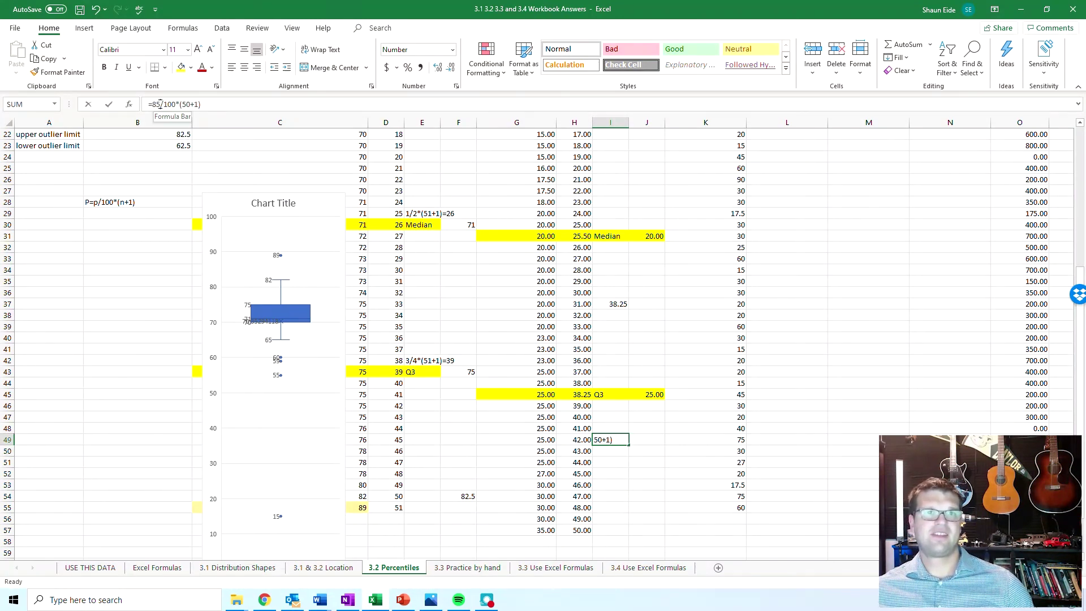
{"action": "key", "text": "BackSpace"}
{"action": "type", "text": "6"}
{"action": "key", "text": "Return"}
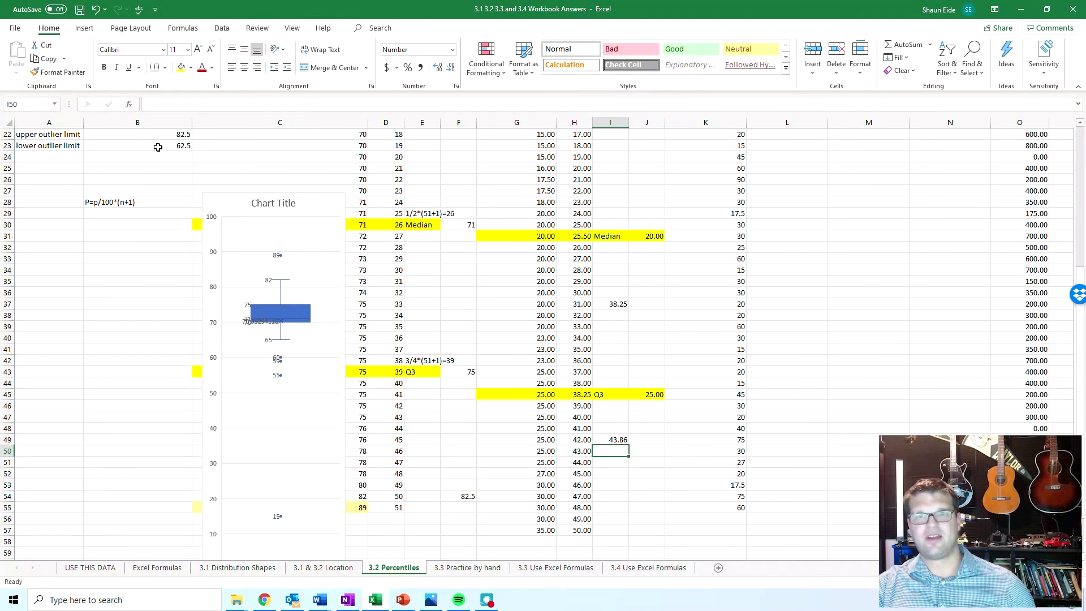
Step: Change the percentile in the I49 position formula to 88
{"action": "left_click", "coordinate": [612, 440]}
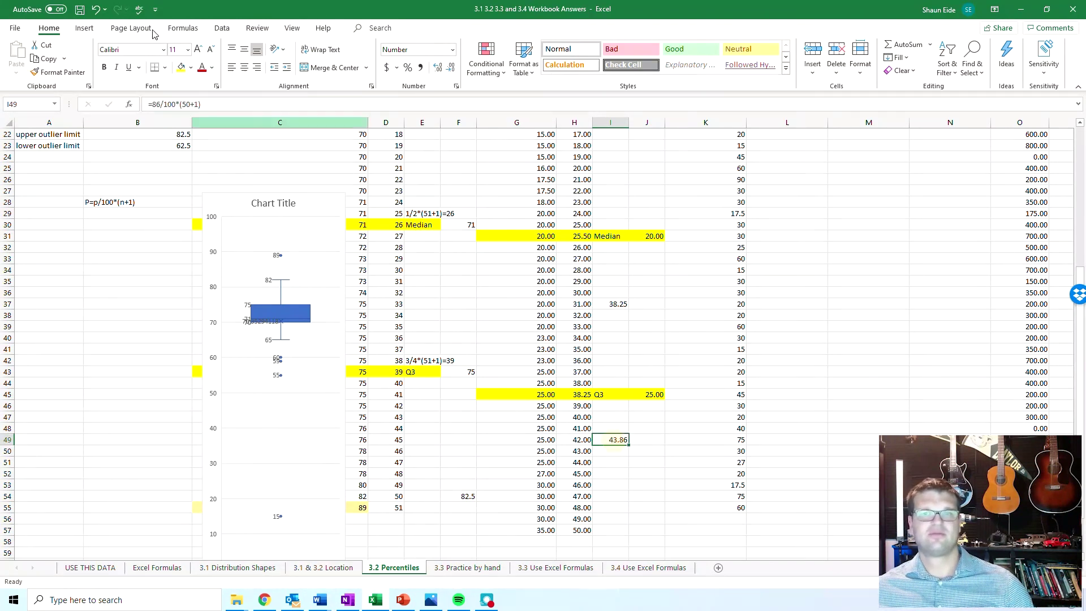
{"action": "left_click", "coordinate": [159, 104]}
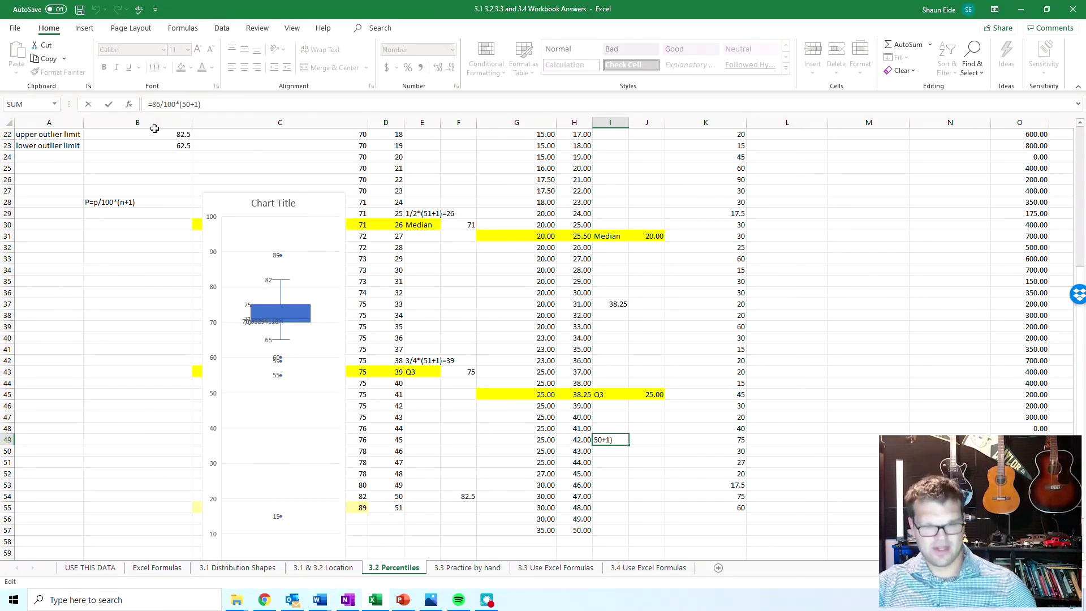
{"action": "key", "text": "BackSpace"}
{"action": "type", "text": "8"}
{"action": "key", "text": "Return"}
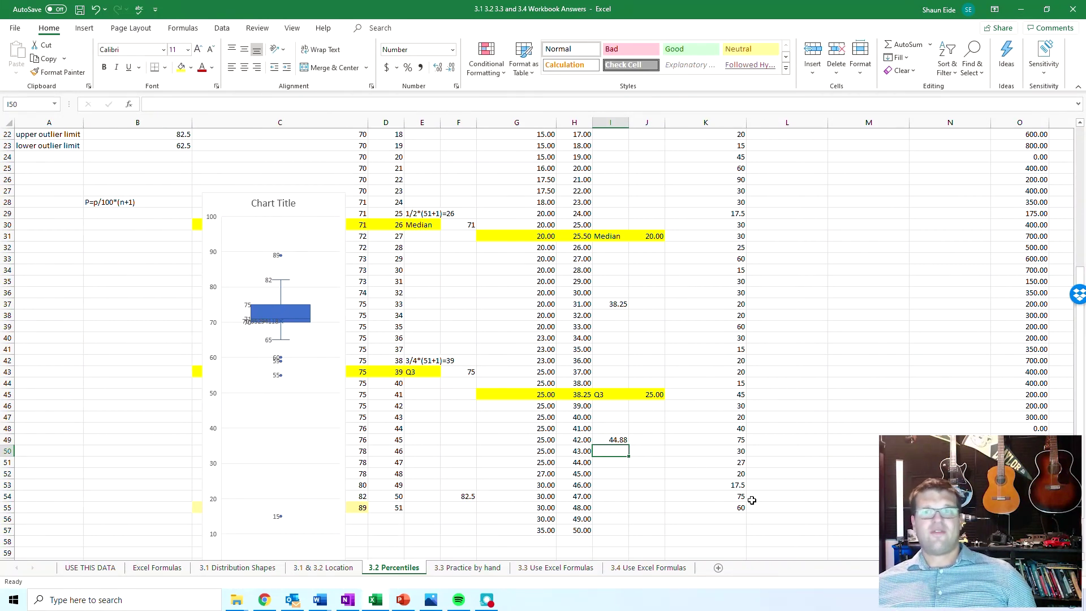
Step: Insert blank cells at G52:H52 in the dinner cost and position columns, shifting the existing cells down
{"action": "left_click", "coordinate": [584, 497]}
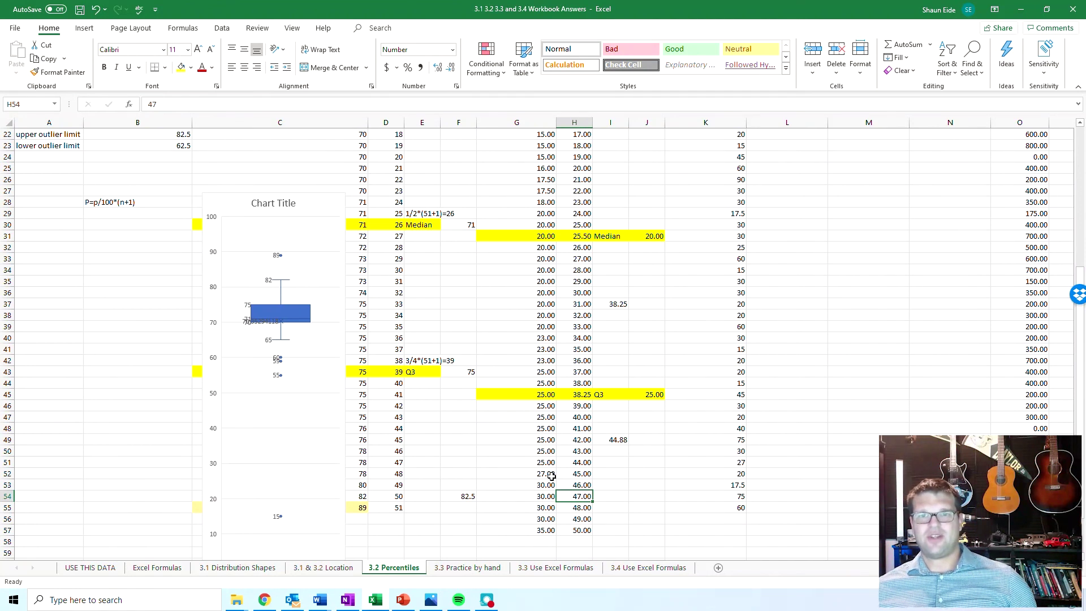
{"action": "left_click_drag", "start_coordinate": [536, 475], "coordinate": [577, 474]}
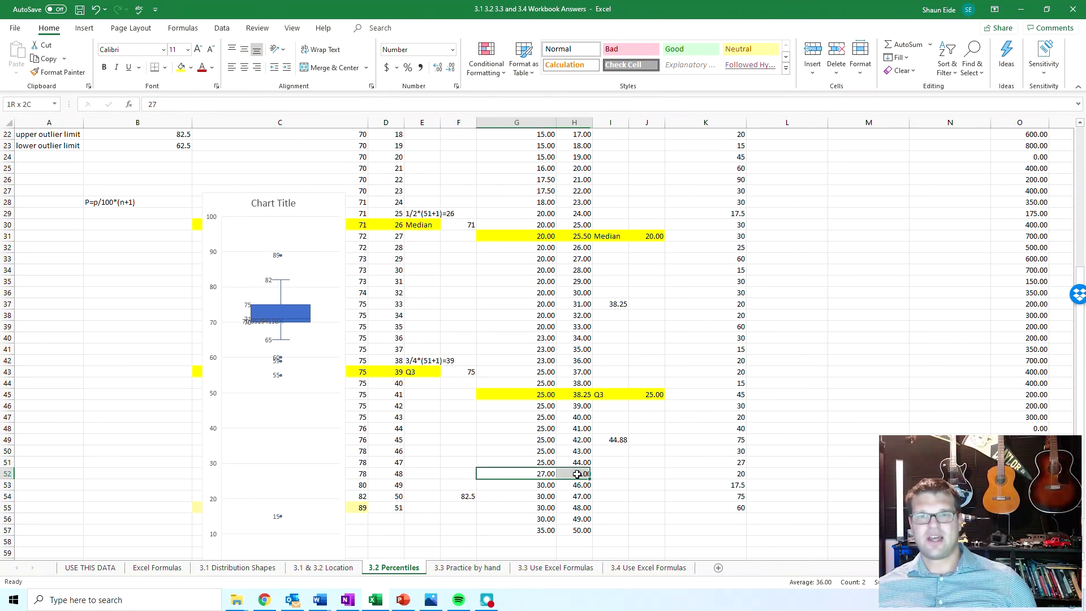
{"action": "right_click", "coordinate": [592, 480]}
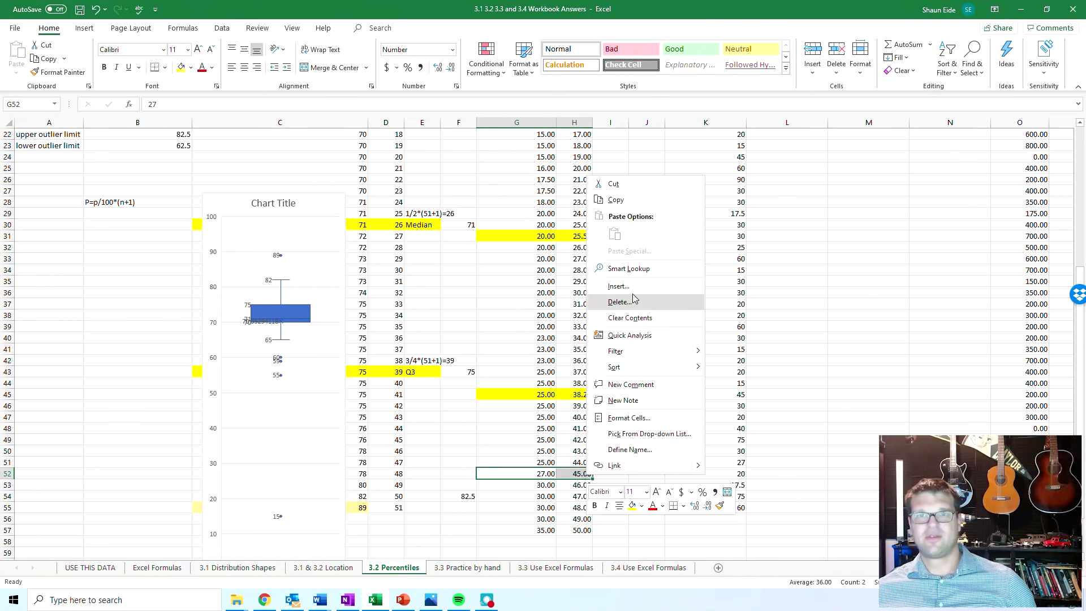
{"action": "left_click", "coordinate": [619, 286]}
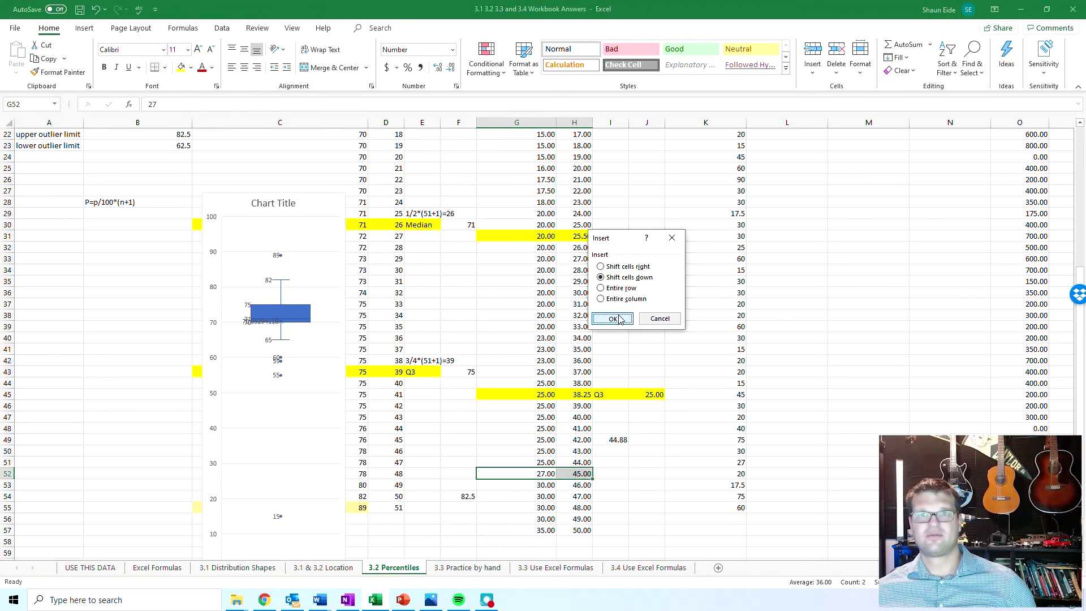
{"action": "left_click", "coordinate": [619, 319]}
Step: Label I52 as "88th percentile" and enter its position 44.88 in H52
{"action": "left_click", "coordinate": [615, 473]}
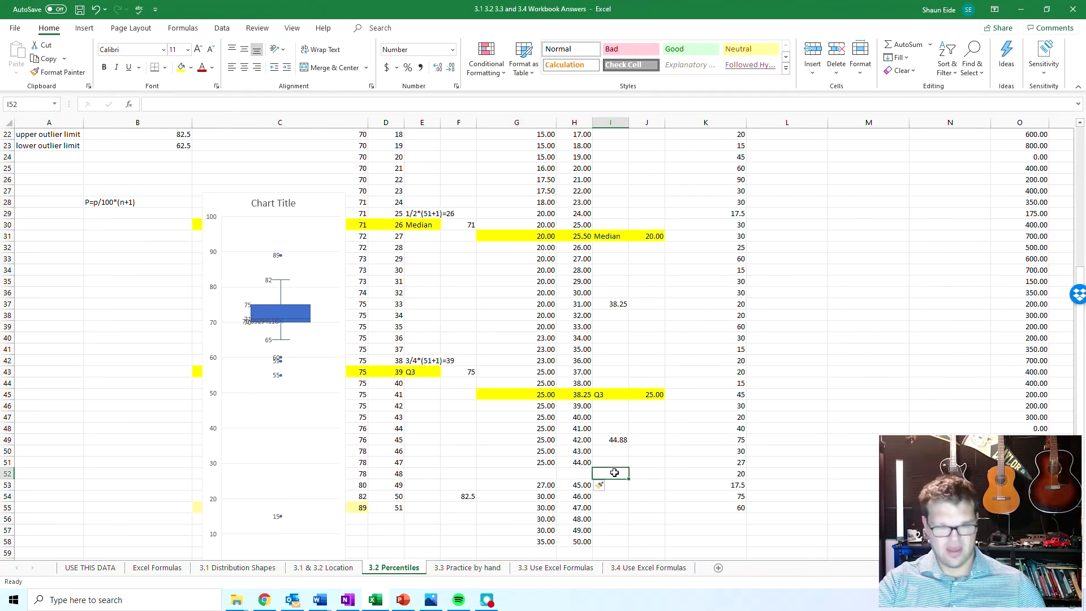
{"action": "type", "text": "88th perc"}
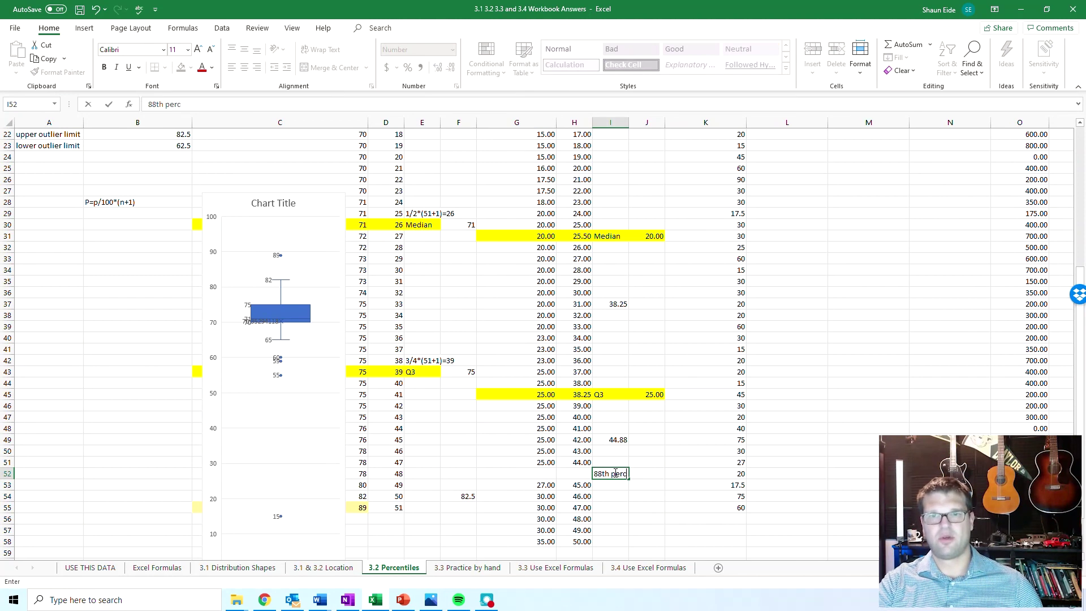
{"action": "type", "text": "entile"}
{"action": "key", "text": "Left"}
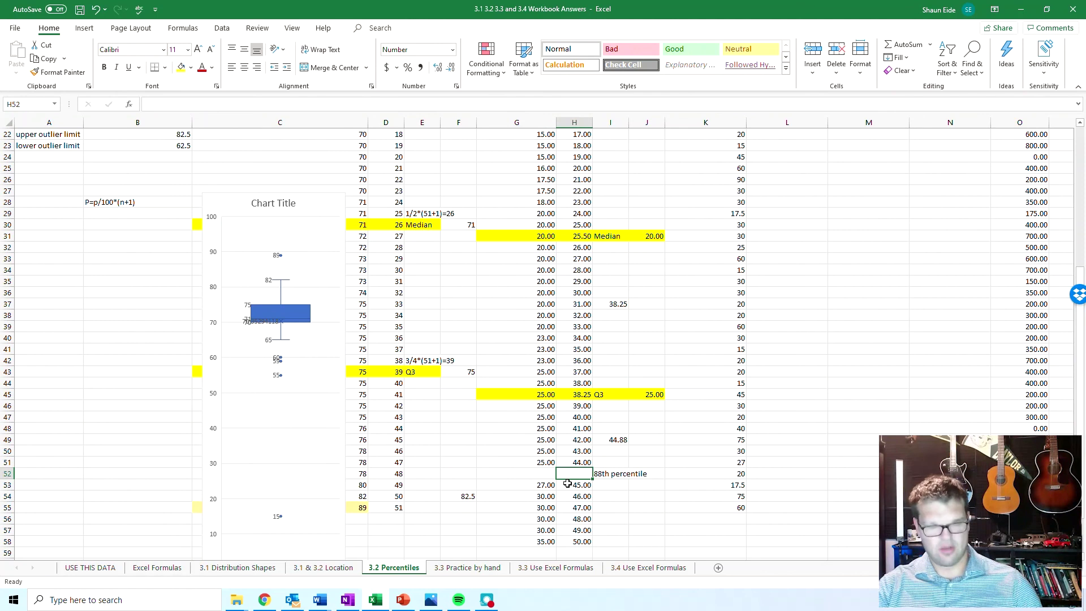
{"action": "type", "text": "44.88"}
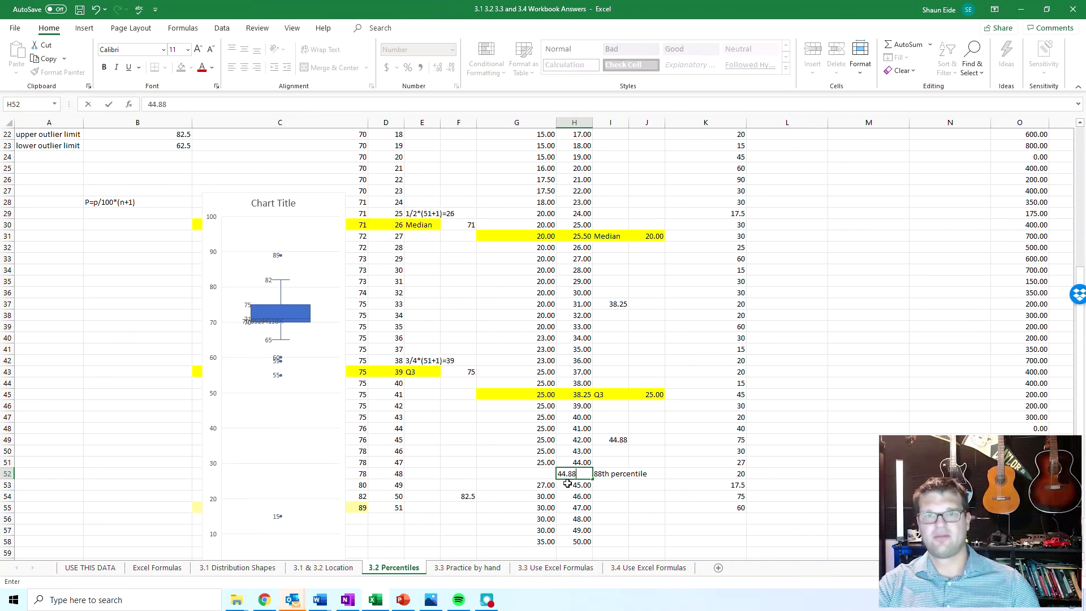
{"action": "key", "text": "Left"}
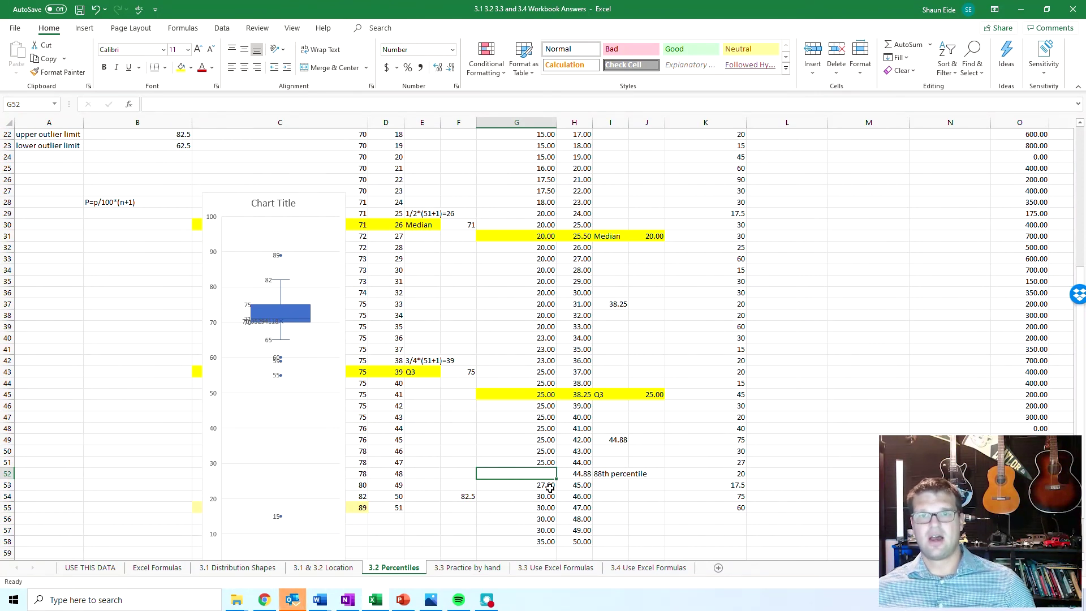
Step: Calculate the 88th percentile dinner cost in G52 with the formula =25+(2*.88)
{"action": "type", "text": "2"}
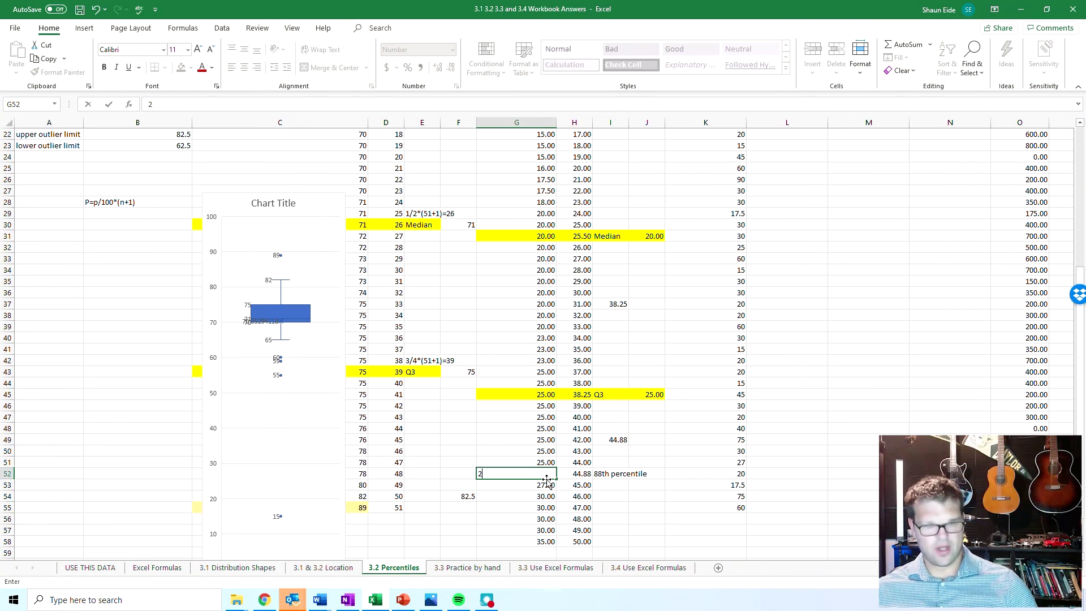
{"action": "type", "text": "5+"}
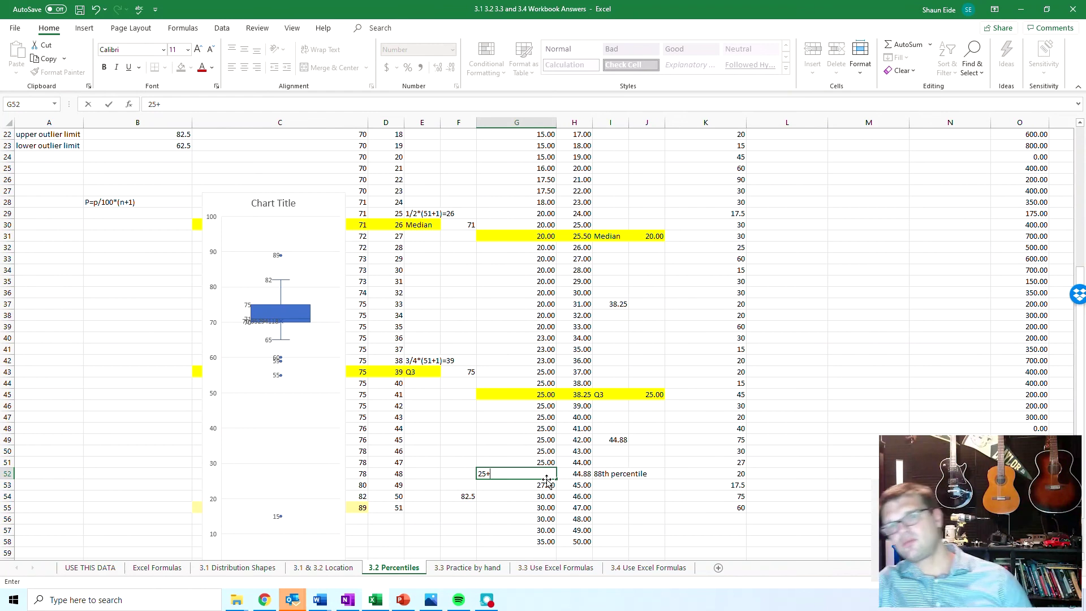
{"action": "key", "text": "BackSpace"}
{"action": "key", "text": "BackSpace"}
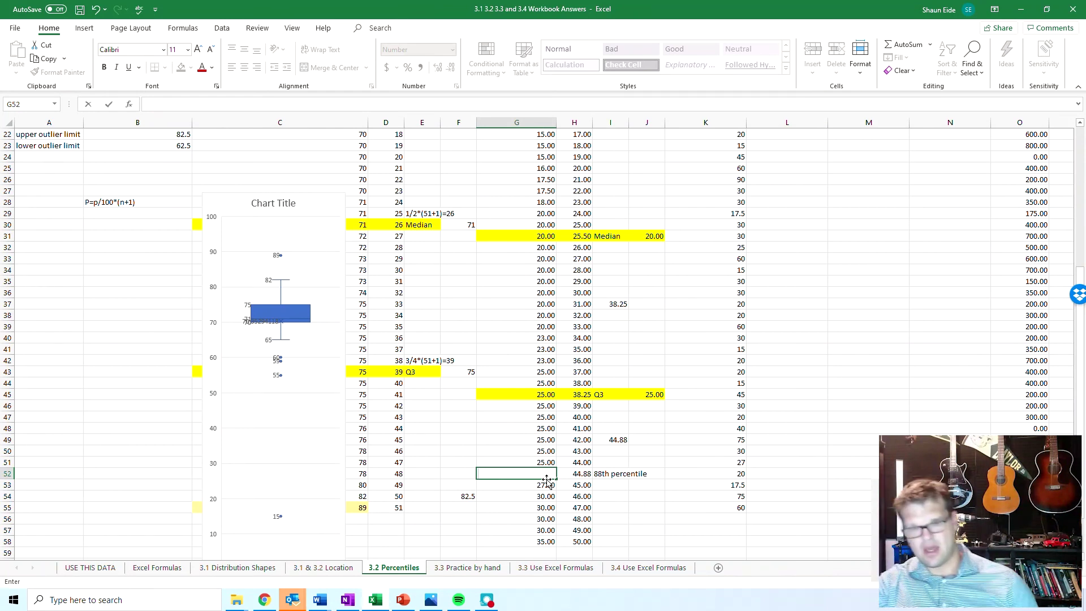
{"action": "type", "text": "=25+(2*.88"}
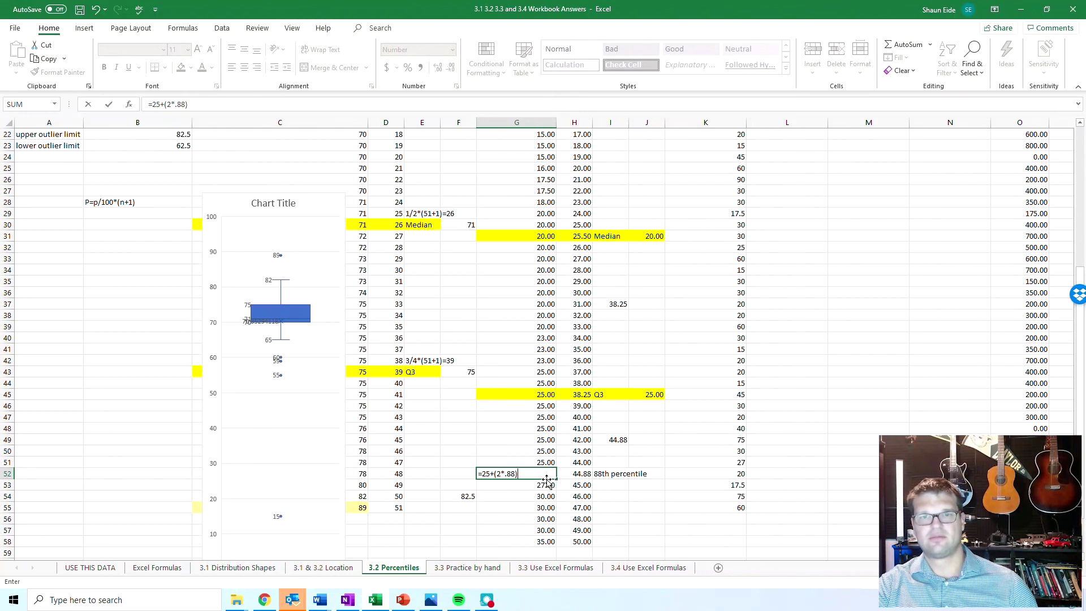
{"action": "key", "text": "Return"}
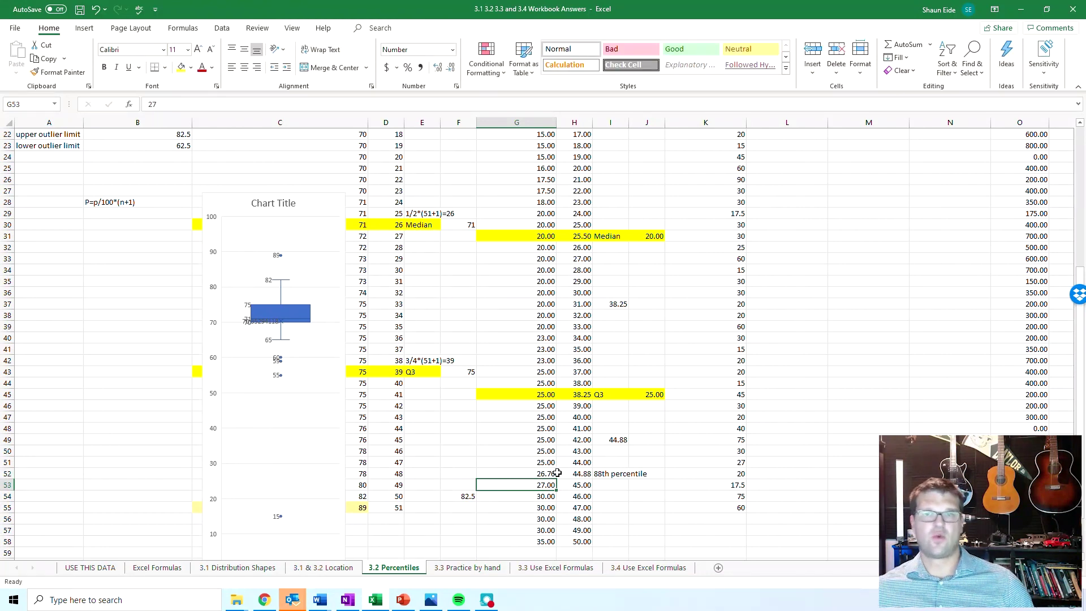
Step: Highlight the 88th percentile row G52:J52 with yellow fill
{"action": "left_click_drag", "start_coordinate": [557, 473], "coordinate": [639, 470]}
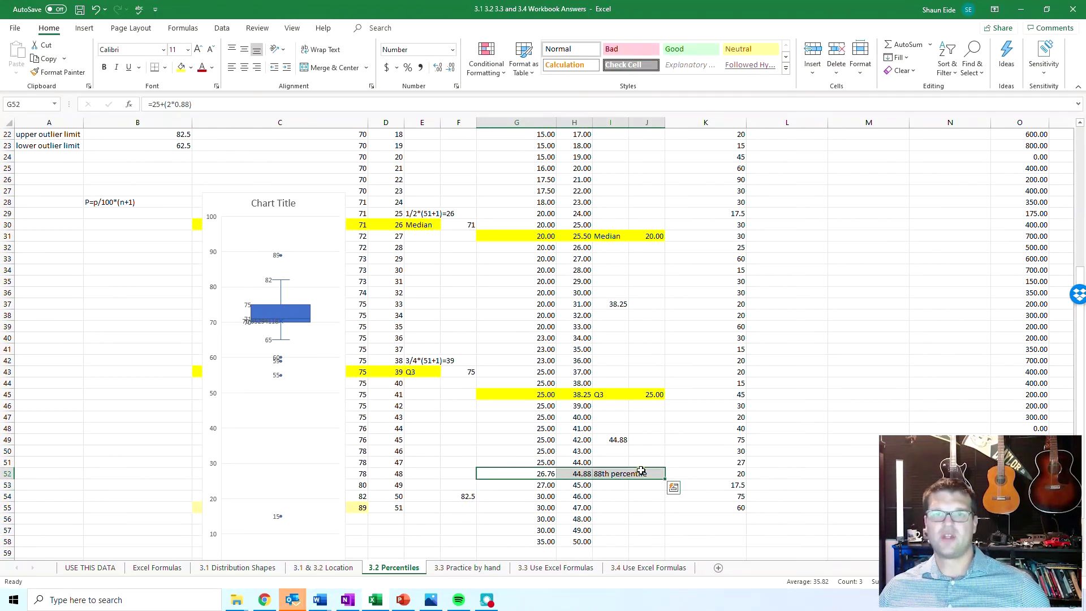
{"action": "left_click", "coordinate": [181, 67]}
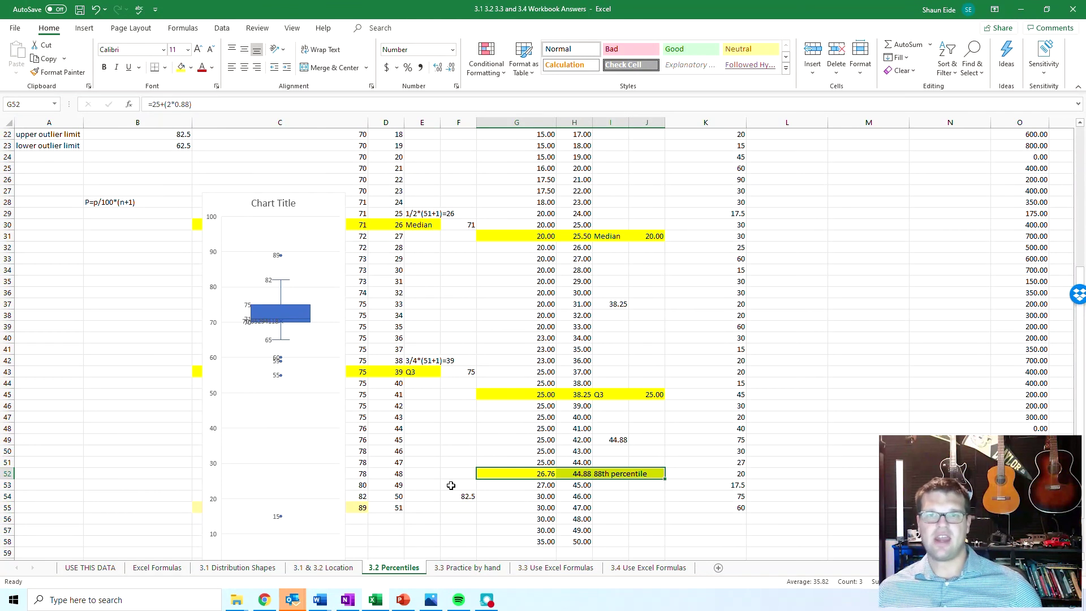
{"action": "left_click", "coordinate": [529, 473]}
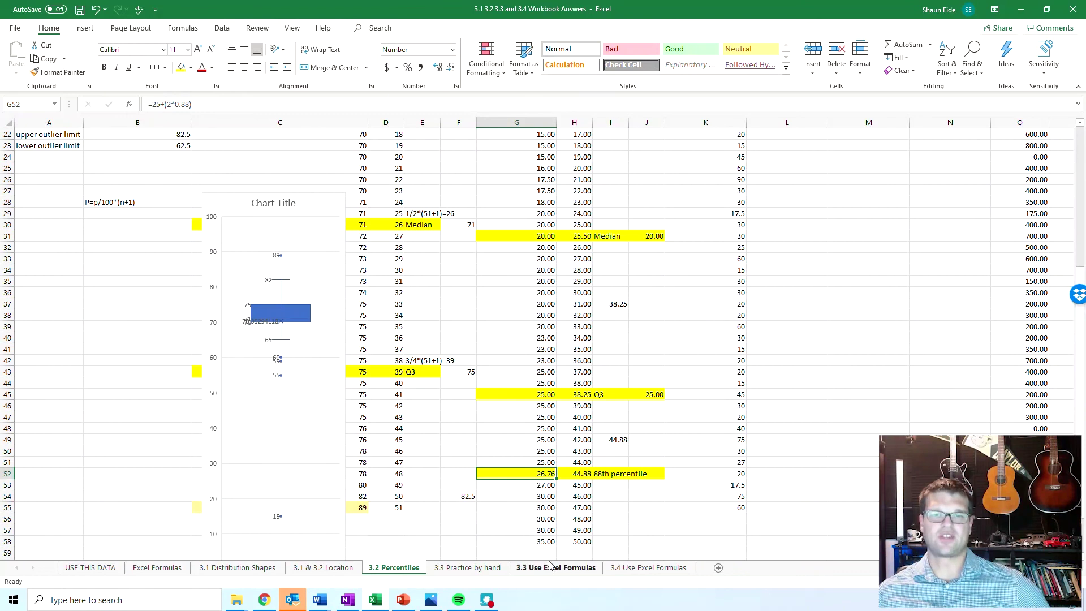
{"action": "scroll", "coordinate": [735, 455], "scroll_direction": "up", "scroll_amount": 7}
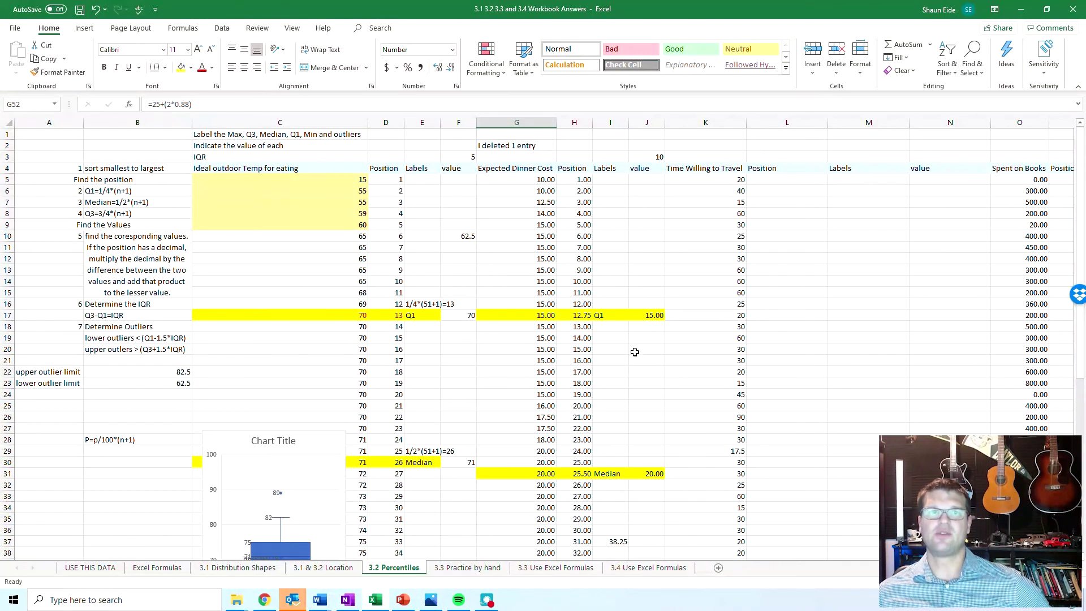
{"action": "scroll", "coordinate": [633, 356], "scroll_direction": "down", "scroll_amount": 4}
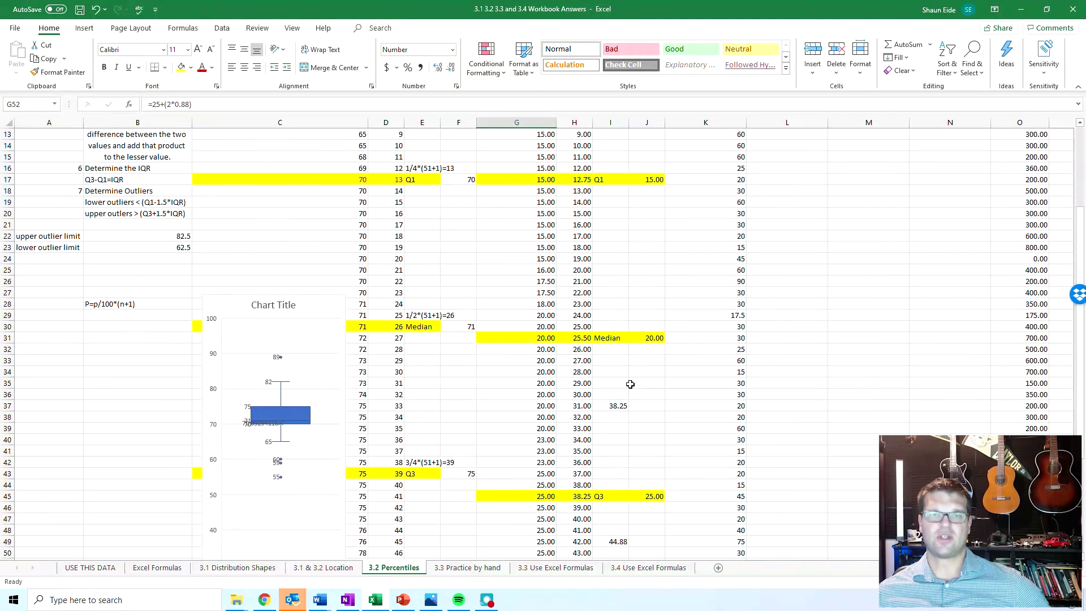
{"action": "scroll", "coordinate": [630, 384], "scroll_direction": "down", "scroll_amount": 1}
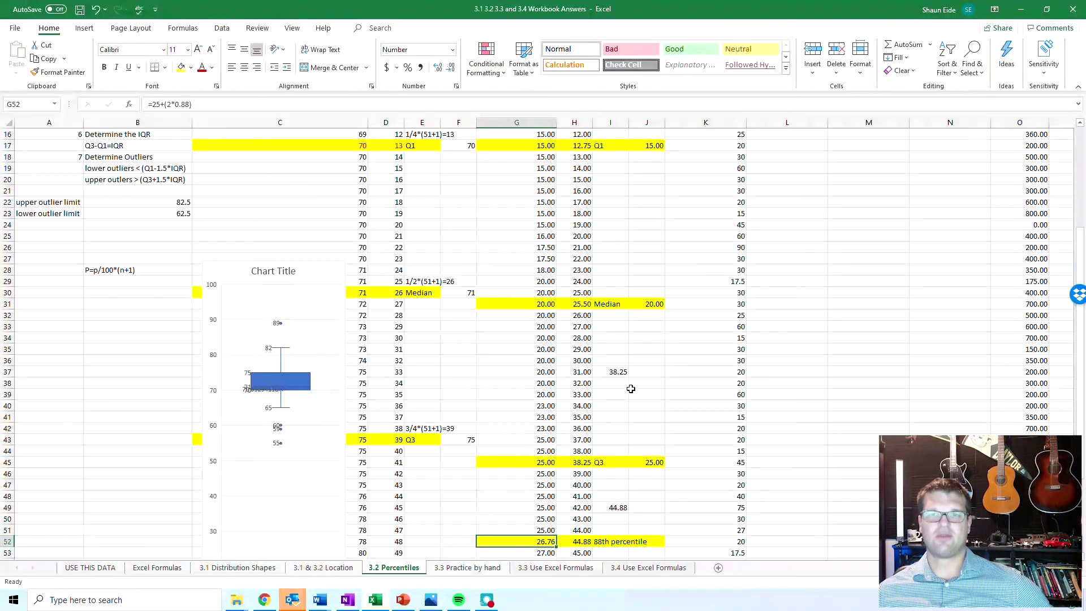
{"action": "scroll", "coordinate": [631, 389], "scroll_direction": "up", "scroll_amount": 5}
{"action": "left_click_drag", "start_coordinate": [594, 360], "coordinate": [809, 360]}
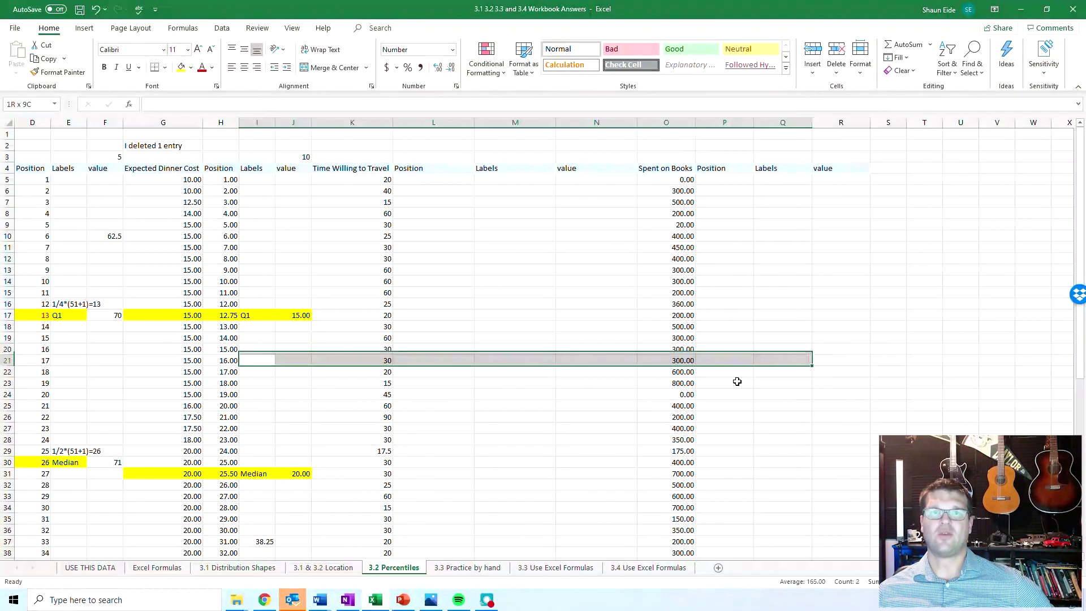
{"action": "left_click_drag", "start_coordinate": [737, 382], "coordinate": [164, 390]}
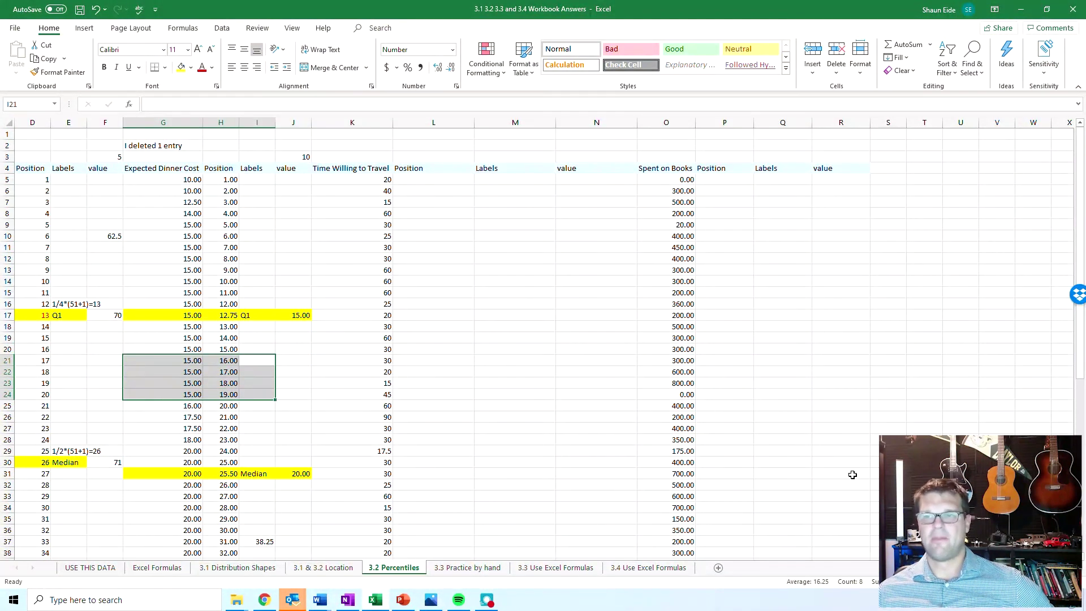